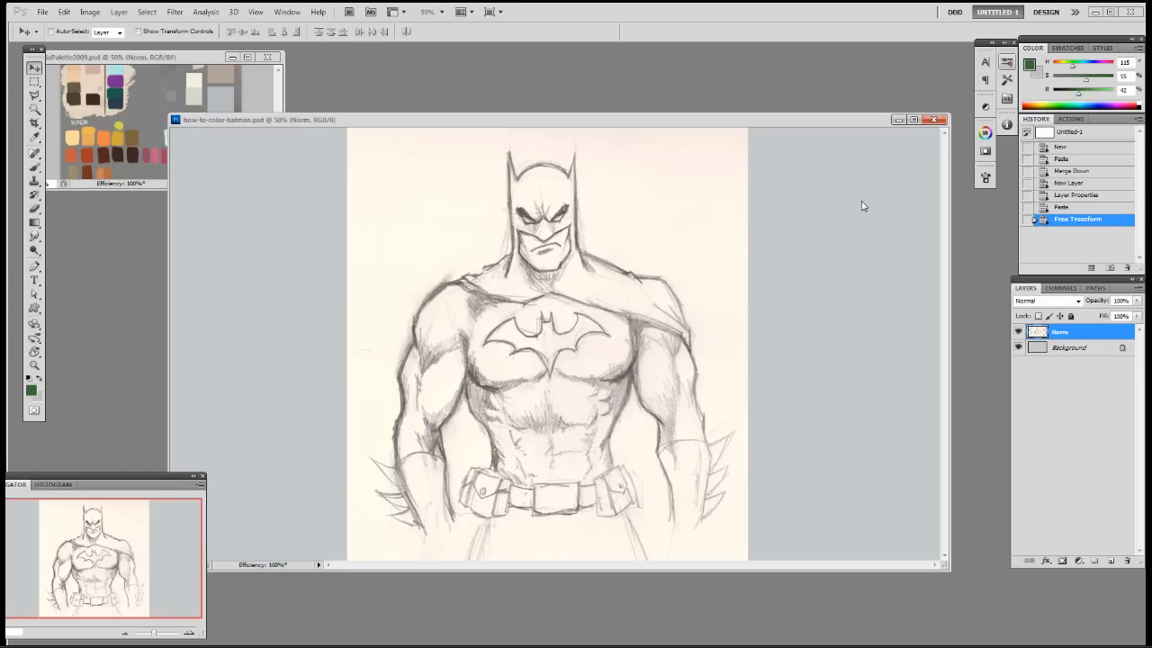
Sample the paper tone beside the chest emblem and paint over the original bat symbol with the brush
{"action": "key", "text": "b"}
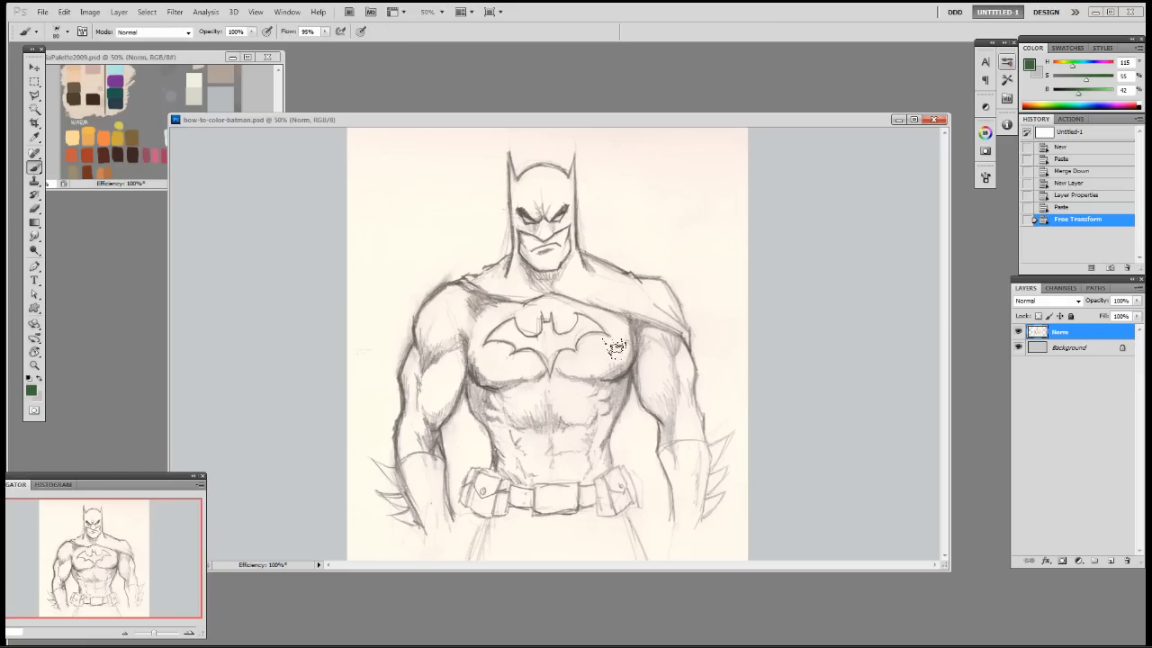
{"action": "left_click", "coordinate": [619, 350], "text": "alt"}
{"action": "mouse_move", "coordinate": [583, 335]}
{"action": "left_mouse_down"}
{"action": "mouse_move", "coordinate": [528, 345]}
{"action": "mouse_move", "coordinate": [544, 318]}
{"action": "mouse_move", "coordinate": [497, 337]}
{"action": "mouse_move", "coordinate": [591, 320]}
{"action": "mouse_move", "coordinate": [604, 336]}
{"action": "mouse_move", "coordinate": [558, 360]}
{"action": "left_mouse_up"}
Sample a grey pencil tone from the sketch, choose the 33 px textured brush tip and set brush opacity to 70%
{"action": "left_click", "coordinate": [635, 314], "text": "alt"}
{"action": "right_click", "coordinate": [541, 306]}
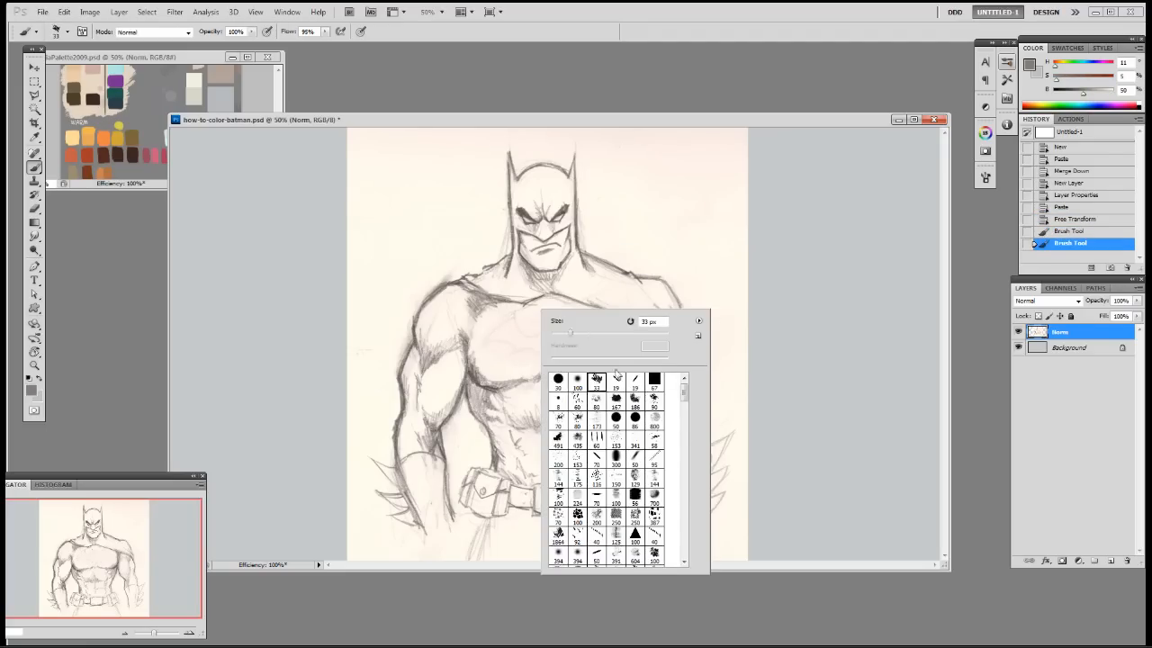
{"action": "left_click", "coordinate": [596, 384]}
{"action": "left_click", "coordinate": [788, 304]}
{"action": "key", "text": "7"}
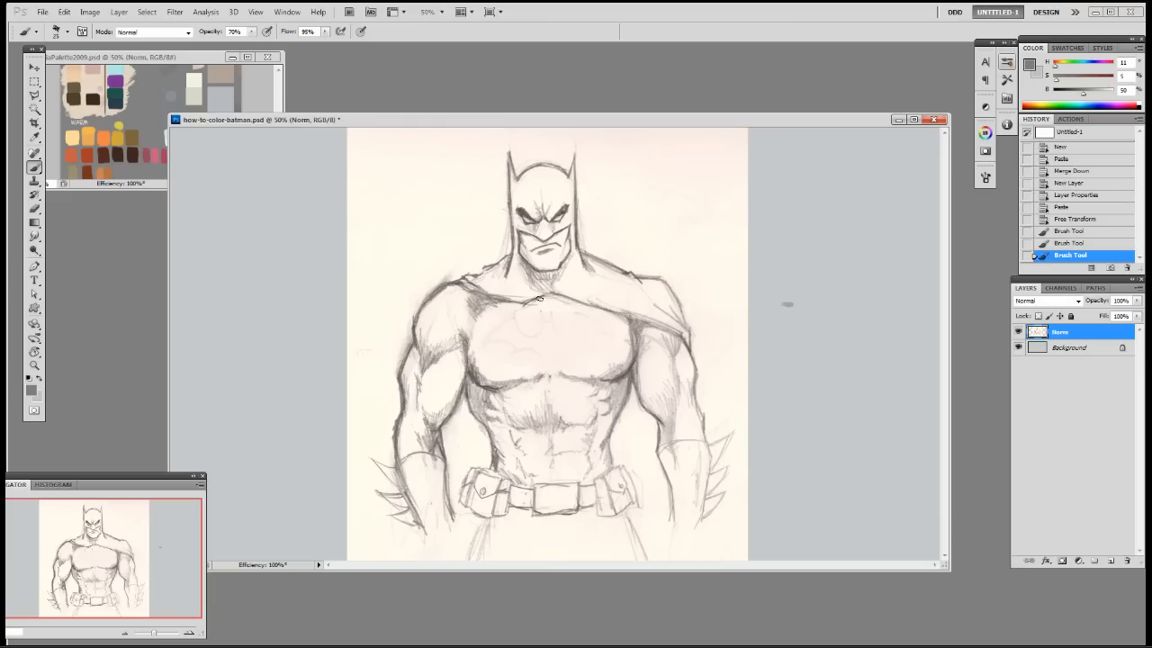
Darken the brush colour to 36% brightness and try a smaller brush for a line across the upper chest
{"action": "left_click", "coordinate": [1074, 94]}
{"action": "left_click_drag", "start_coordinate": [515, 316], "coordinate": [586, 322]}
{"action": "key", "text": "["}
{"action": "left_click_drag", "start_coordinate": [515, 316], "coordinate": [577, 321]}
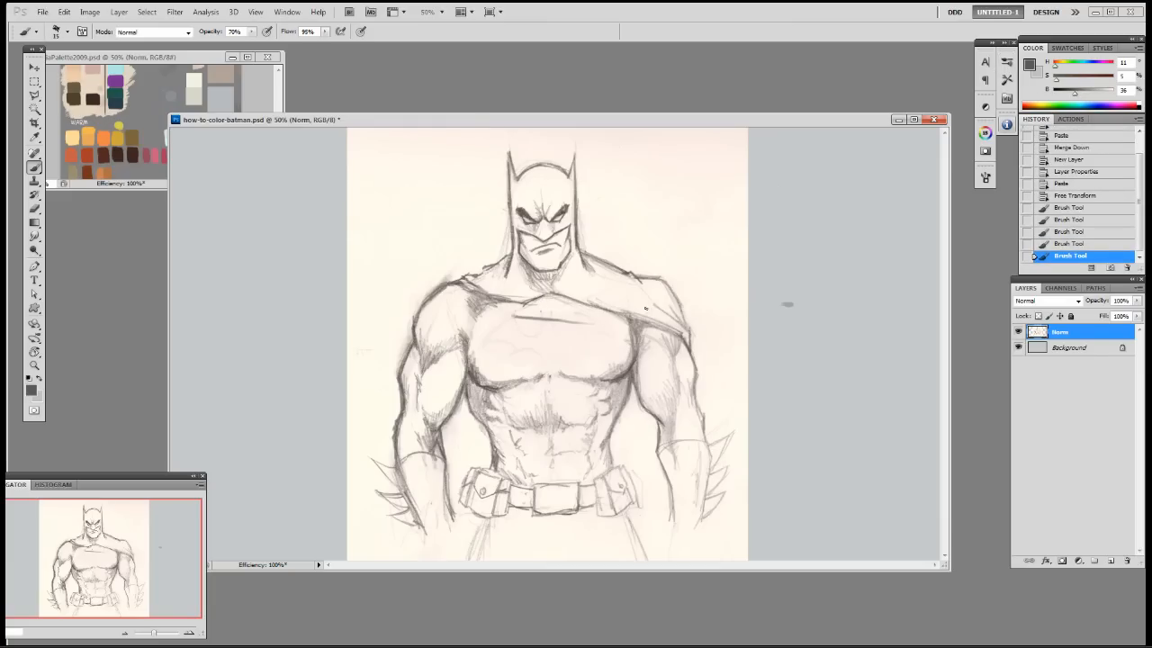
{"action": "left_click", "coordinate": [1072, 195]}
{"action": "left_click", "coordinate": [1085, 233]}
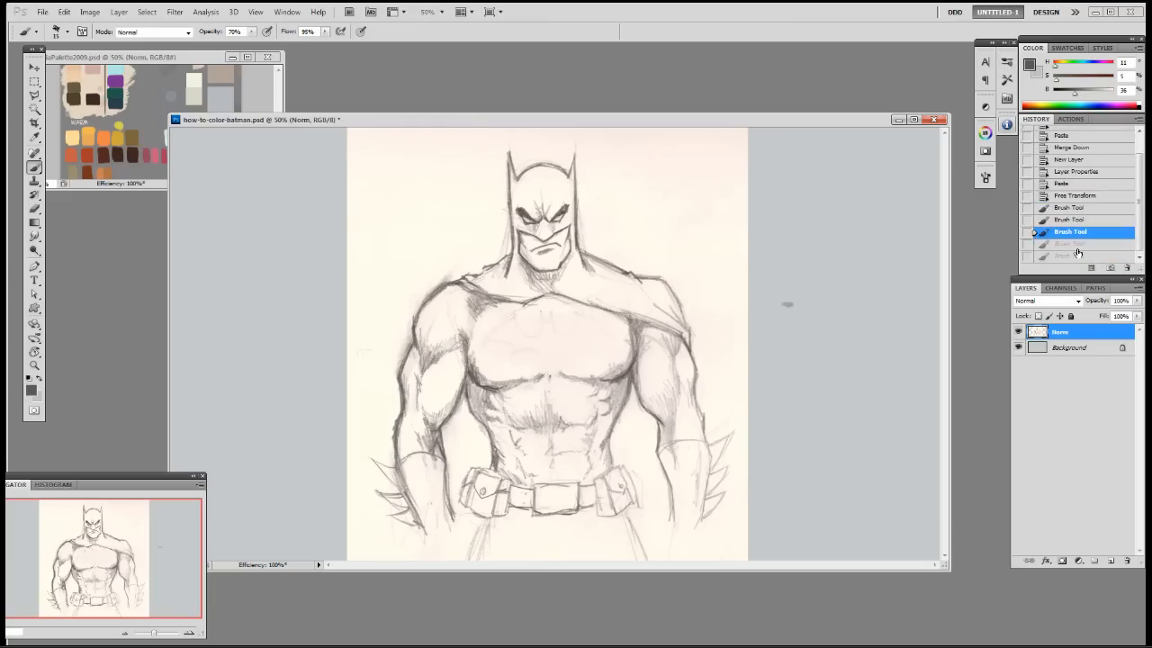
{"action": "left_click", "coordinate": [1074, 247]}
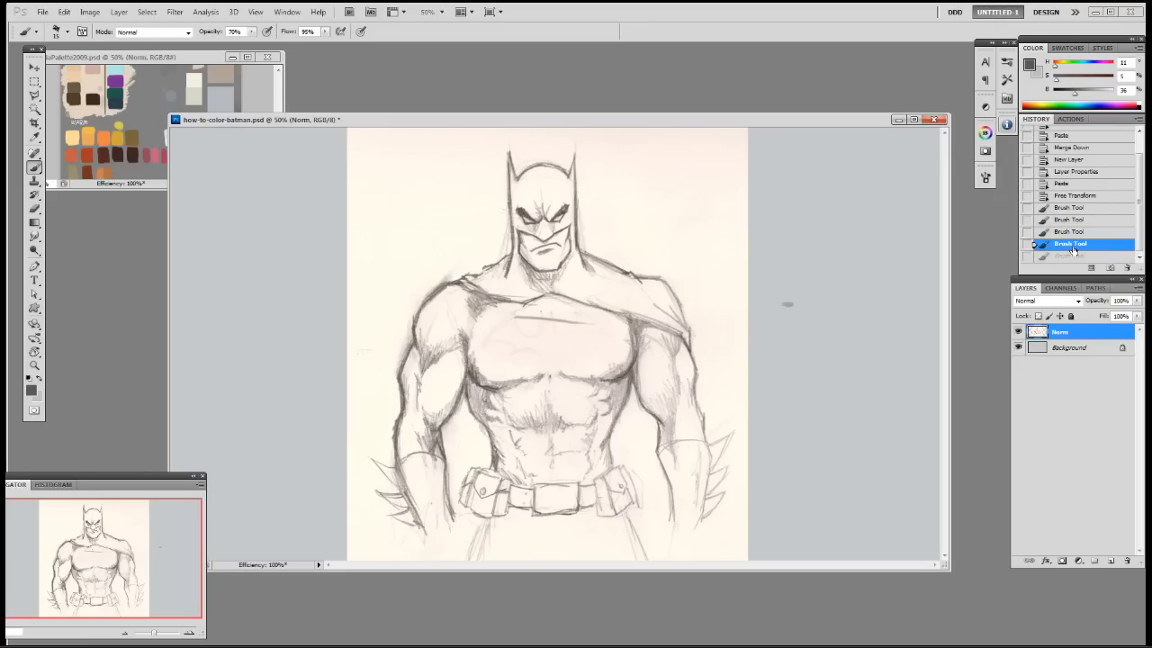
{"action": "key", "text": "e"}
{"action": "left_click", "coordinate": [776, 293]}
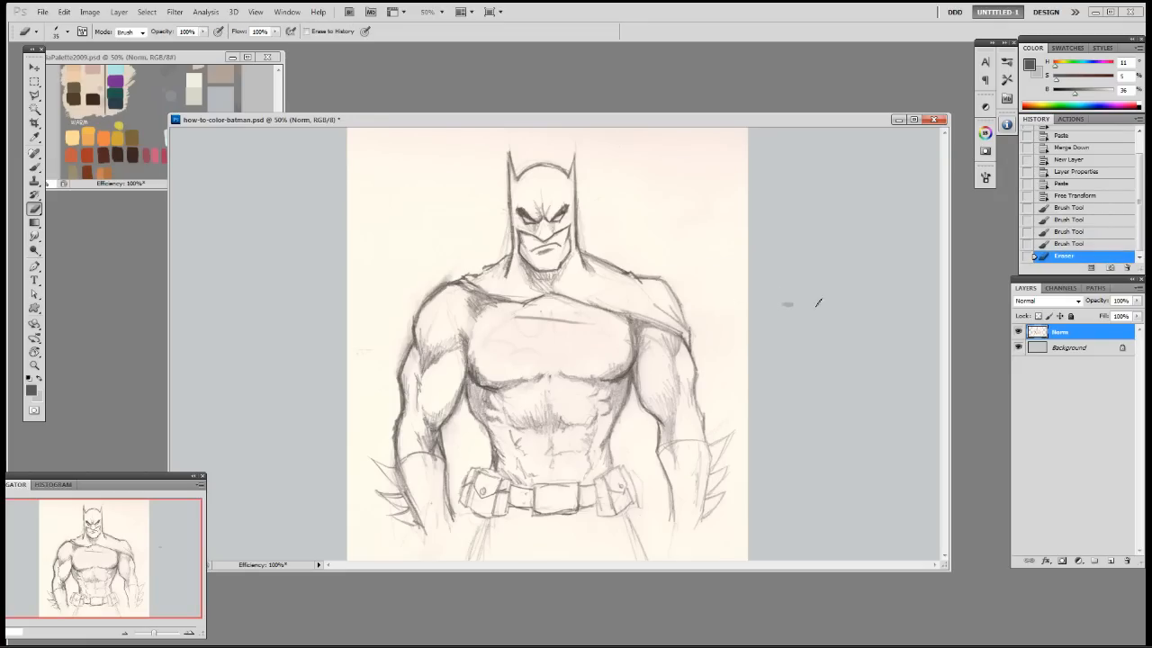
{"action": "left_click_drag", "start_coordinate": [811, 313], "coordinate": [767, 299]}
Revert to the history state right after the emblem was painted out and add a new layer above the sketch
{"action": "left_click", "coordinate": [1069, 223]}
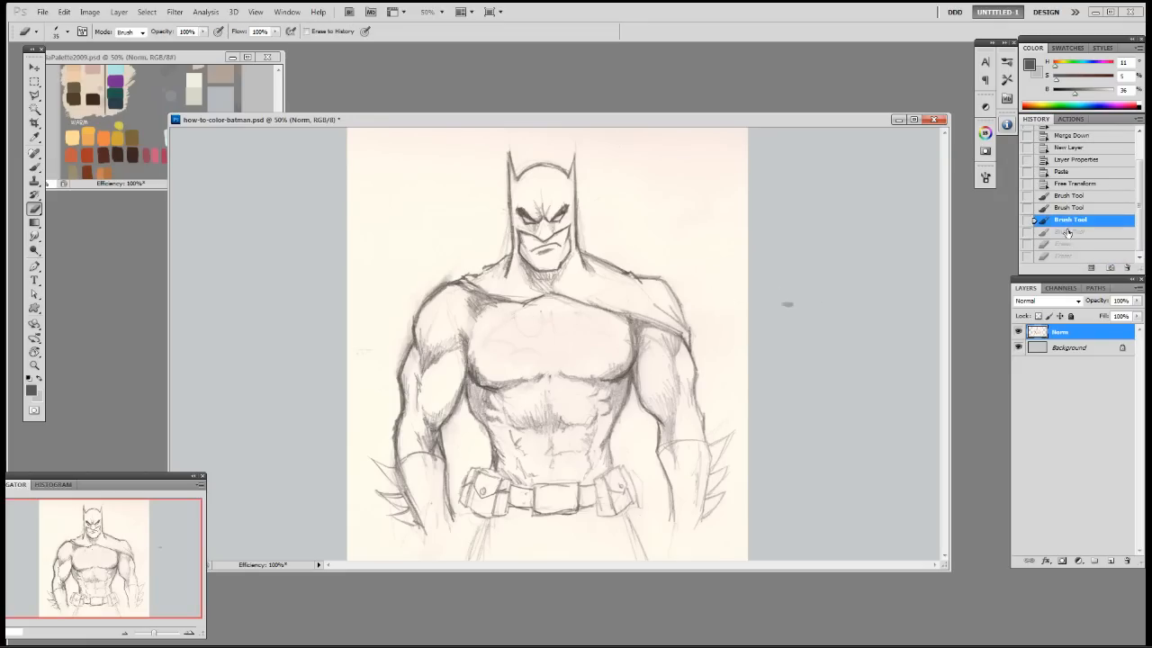
{"action": "left_click", "coordinate": [1063, 235]}
{"action": "left_click", "coordinate": [1064, 220]}
{"action": "left_click", "coordinate": [1063, 208]}
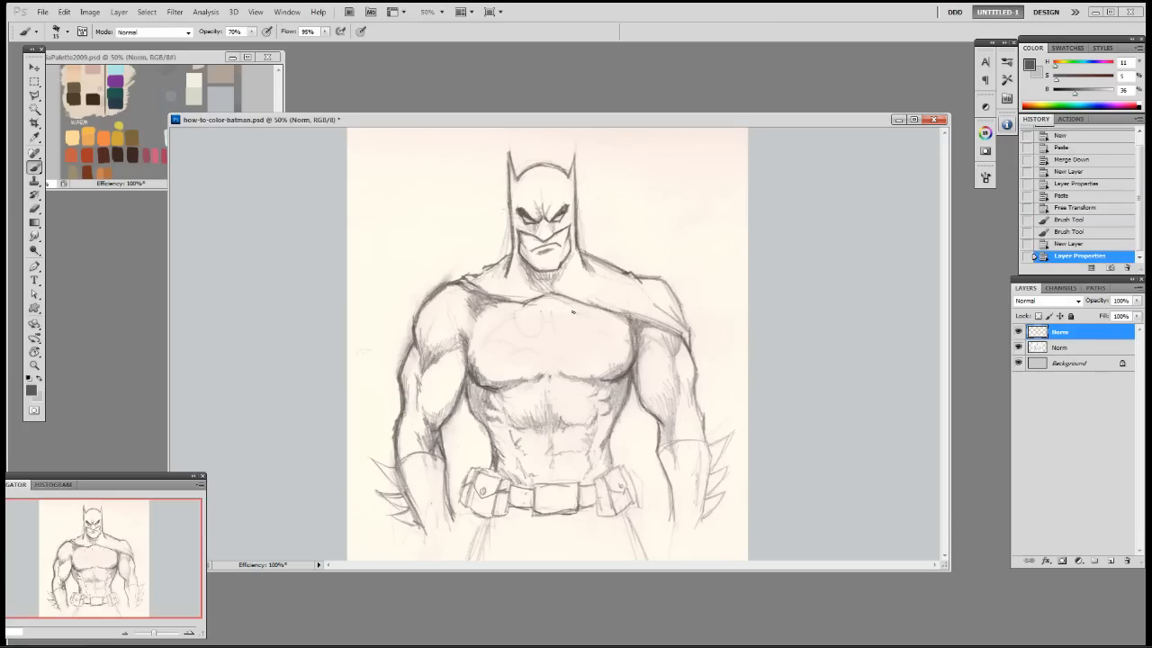
Draw the new emblem's top edge as a shallow curve across the upper chest with a smaller brush
{"action": "left_click", "coordinate": [530, 322]}
{"action": "key", "text": "ctrl+z"}
{"action": "key", "text": "bracketleft"}
{"action": "left_click_drag", "start_coordinate": [558, 317], "coordinate": [531, 319]}
{"action": "left_click_drag", "start_coordinate": [515, 316], "coordinate": [565, 319]}
{"action": "left_click_drag", "start_coordinate": [551, 319], "coordinate": [576, 318]}
{"action": "left_click_drag", "start_coordinate": [563, 319], "coordinate": [594, 315]}
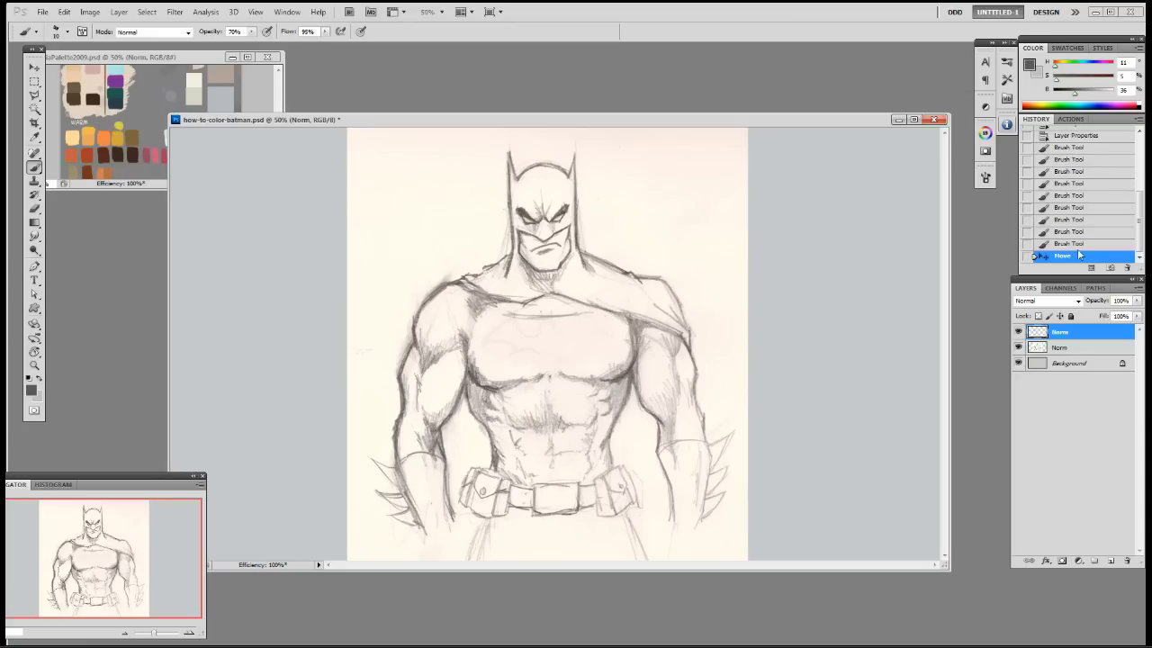
Undo the accidental layer move and draw the curved outer edge of the emblem's left wing
{"action": "key", "text": "ctrl+z"}
{"action": "left_click_drag", "start_coordinate": [506, 315], "coordinate": [487, 356]}
{"action": "key", "text": "ctrl+z"}
{"action": "key", "text": "ctrl+z"}
{"action": "mouse_move", "coordinate": [512, 315]}
{"action": "left_mouse_down"}
{"action": "mouse_move", "coordinate": [479, 359]}
{"action": "mouse_move", "coordinate": [491, 364]}
{"action": "left_mouse_up"}
{"action": "key", "text": "ctrl+z"}
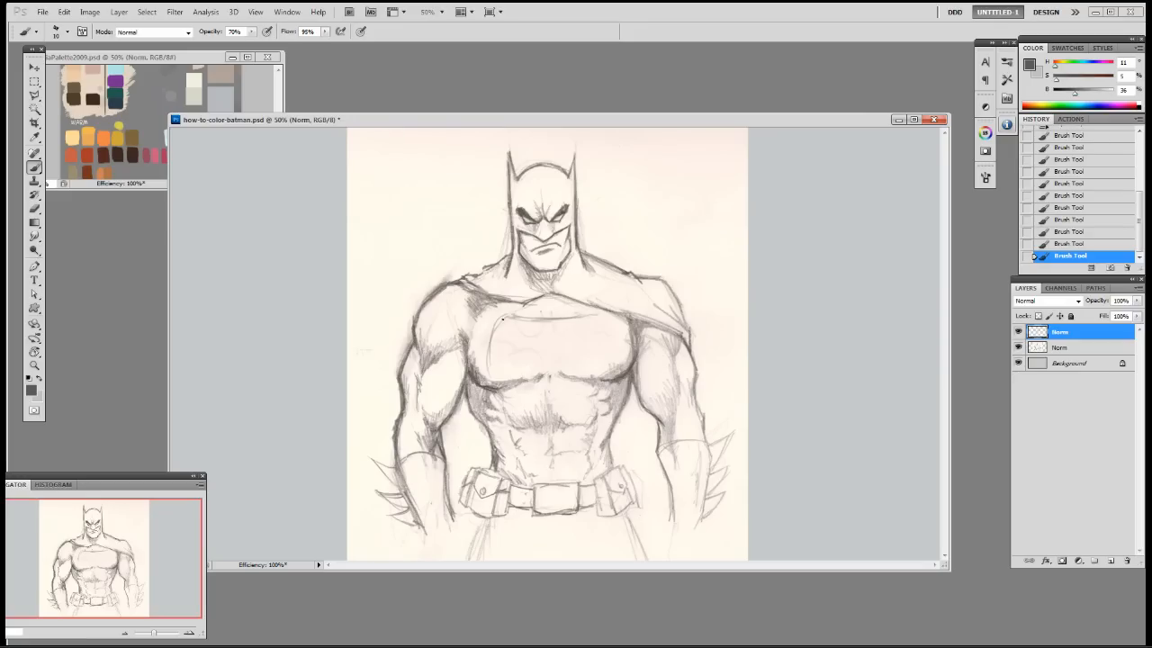
Draw the emblem's upper wing corners and right outer edge, and reinforce the left edge
{"action": "left_click_drag", "start_coordinate": [511, 314], "coordinate": [514, 318]}
{"action": "left_click_drag", "start_coordinate": [600, 311], "coordinate": [595, 317]}
{"action": "left_click_drag", "start_coordinate": [601, 312], "coordinate": [615, 365]}
{"action": "left_click_drag", "start_coordinate": [491, 352], "coordinate": [492, 368]}
{"action": "left_click_drag", "start_coordinate": [504, 321], "coordinate": [489, 356]}
{"action": "mouse_move", "coordinate": [600, 312]}
{"action": "left_mouse_down"}
{"action": "mouse_move", "coordinate": [616, 337]}
{"action": "mouse_move", "coordinate": [612, 367]}
{"action": "left_mouse_up"}
Draw the emblem's scalloped lower edge with a central point and matching curves on both wings
{"action": "mouse_move", "coordinate": [498, 368]}
{"action": "left_mouse_down"}
{"action": "mouse_move", "coordinate": [539, 362]}
{"action": "mouse_move", "coordinate": [504, 355]}
{"action": "mouse_move", "coordinate": [547, 368]}
{"action": "mouse_move", "coordinate": [539, 359]}
{"action": "mouse_move", "coordinate": [511, 359]}
{"action": "mouse_move", "coordinate": [547, 377]}
{"action": "left_mouse_up"}
{"action": "key", "text": "e"}
{"action": "key", "text": "b"}
{"action": "left_click_drag", "start_coordinate": [545, 377], "coordinate": [551, 387]}
{"action": "left_click_drag", "start_coordinate": [562, 372], "coordinate": [554, 386]}
{"action": "key", "text": "ctrl+z"}
{"action": "left_click_drag", "start_coordinate": [585, 364], "coordinate": [567, 373]}
{"action": "left_click_drag", "start_coordinate": [612, 362], "coordinate": [590, 361]}
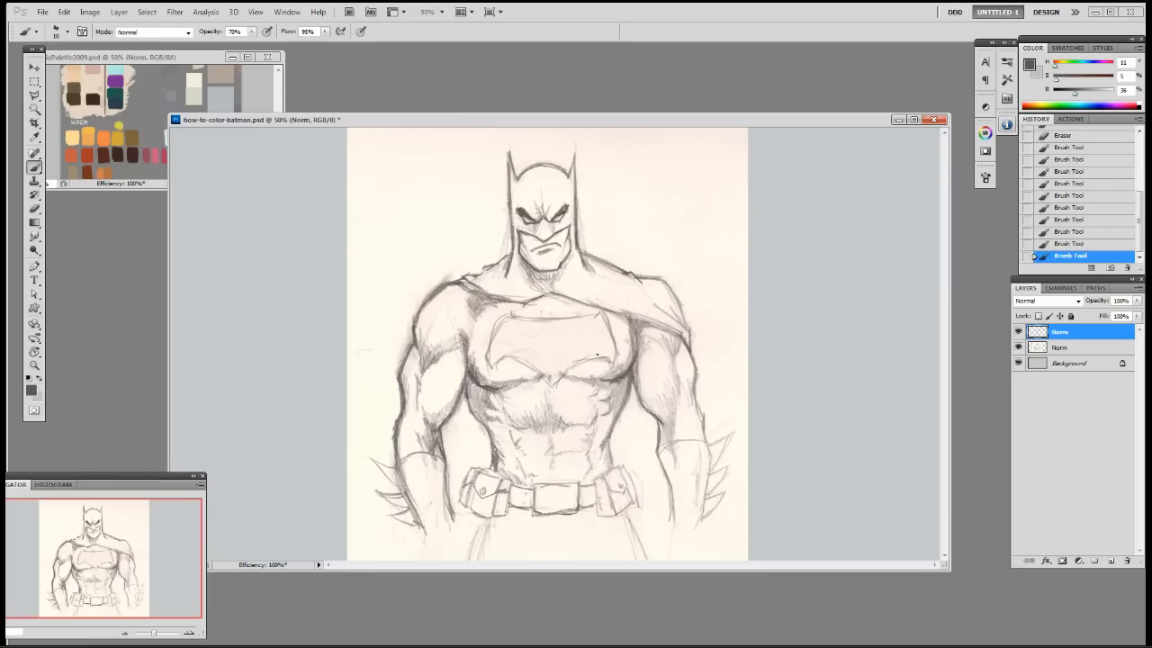
{"action": "left_click_drag", "start_coordinate": [519, 362], "coordinate": [522, 367]}
Erase along the centre of the emblem's top edge to shape the bat's head and ears
{"action": "key", "text": "e"}
{"action": "left_click_drag", "start_coordinate": [548, 309], "coordinate": [554, 320]}
{"action": "mouse_move", "coordinate": [551, 319]}
{"action": "left_mouse_down"}
{"action": "mouse_move", "coordinate": [541, 313]}
{"action": "mouse_move", "coordinate": [551, 322]}
{"action": "mouse_move", "coordinate": [567, 312]}
{"action": "left_mouse_up"}
{"action": "left_click_drag", "start_coordinate": [568, 311], "coordinate": [571, 315]}
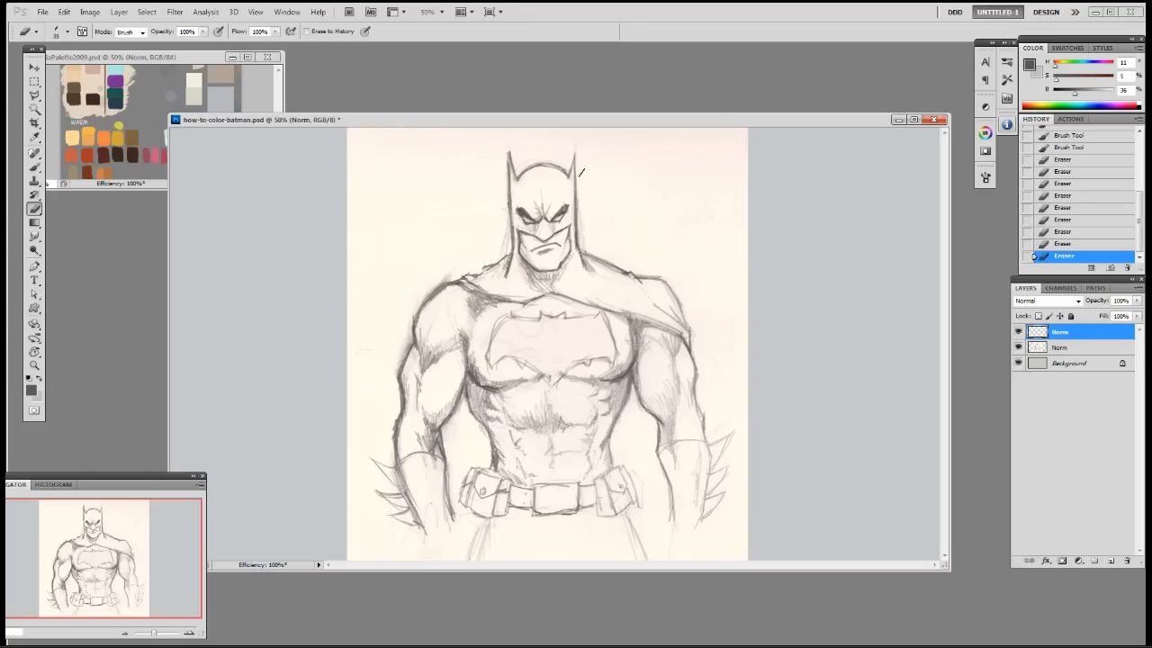
Shorten the cowl's ears on the sketch layer by painting over their tips with the paper colour, and save the document
{"action": "key", "text": "alt+bracketleft"}
{"action": "key", "text": "b"}
{"action": "key", "text": "x"}
{"action": "left_click_drag", "start_coordinate": [509, 158], "coordinate": [509, 180]}
{"action": "left_click_drag", "start_coordinate": [576, 144], "coordinate": [578, 165]}
{"action": "left_click_drag", "start_coordinate": [577, 151], "coordinate": [580, 167]}
{"action": "left_click_drag", "start_coordinate": [579, 157], "coordinate": [583, 176]}
{"action": "key", "text": "ctrl+s"}
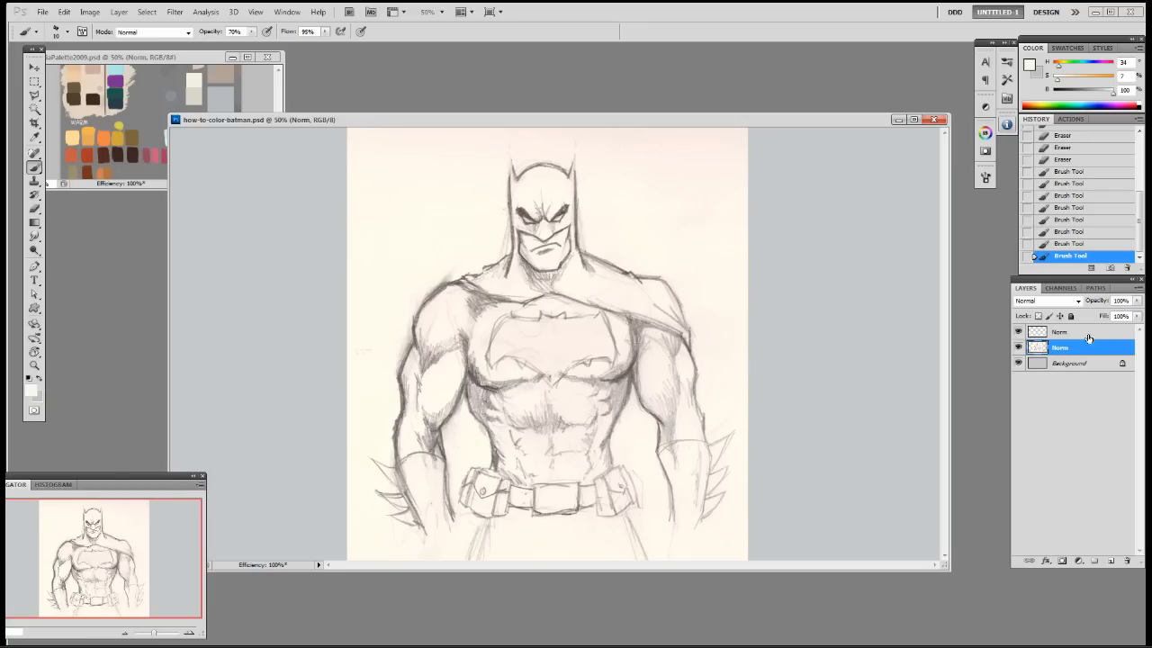
Merge the emblem layer down into the sketch and brighten the paper by setting the Levels white input to 247
{"action": "left_click", "coordinate": [1057, 333]}
{"action": "key", "text": "ctrl+e"}
{"action": "left_click", "coordinate": [89, 11]}
{"action": "mouse_move", "coordinate": [117, 42]}
{"action": "left_click", "coordinate": [247, 56]}
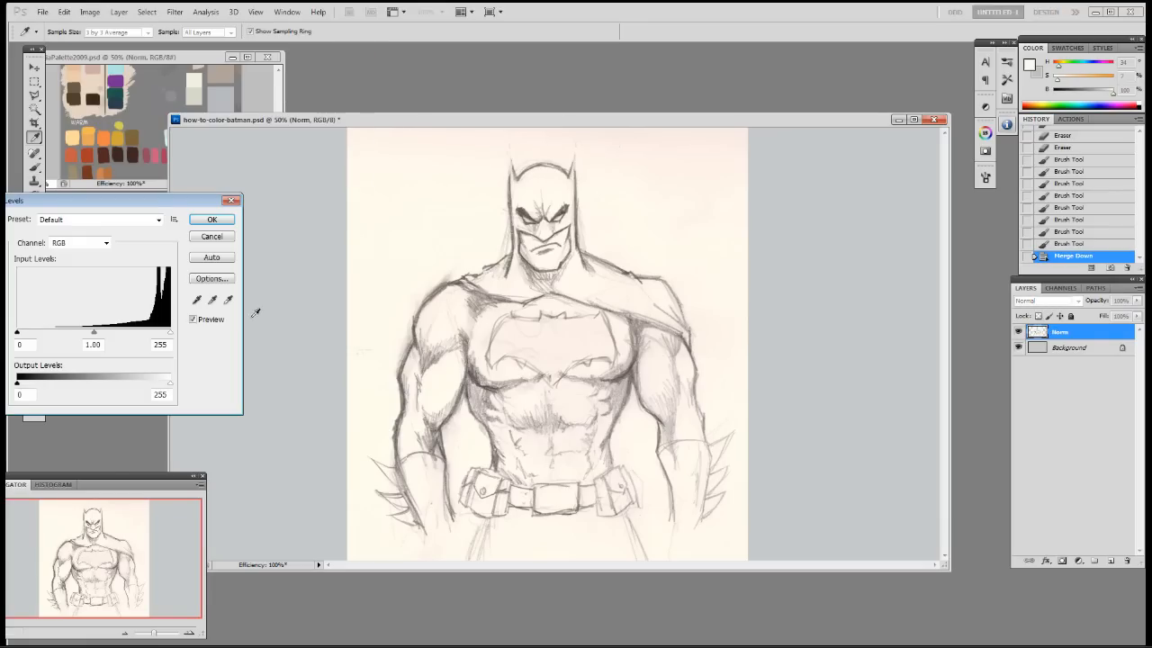
{"action": "left_click_drag", "start_coordinate": [170, 332], "coordinate": [166, 336]}
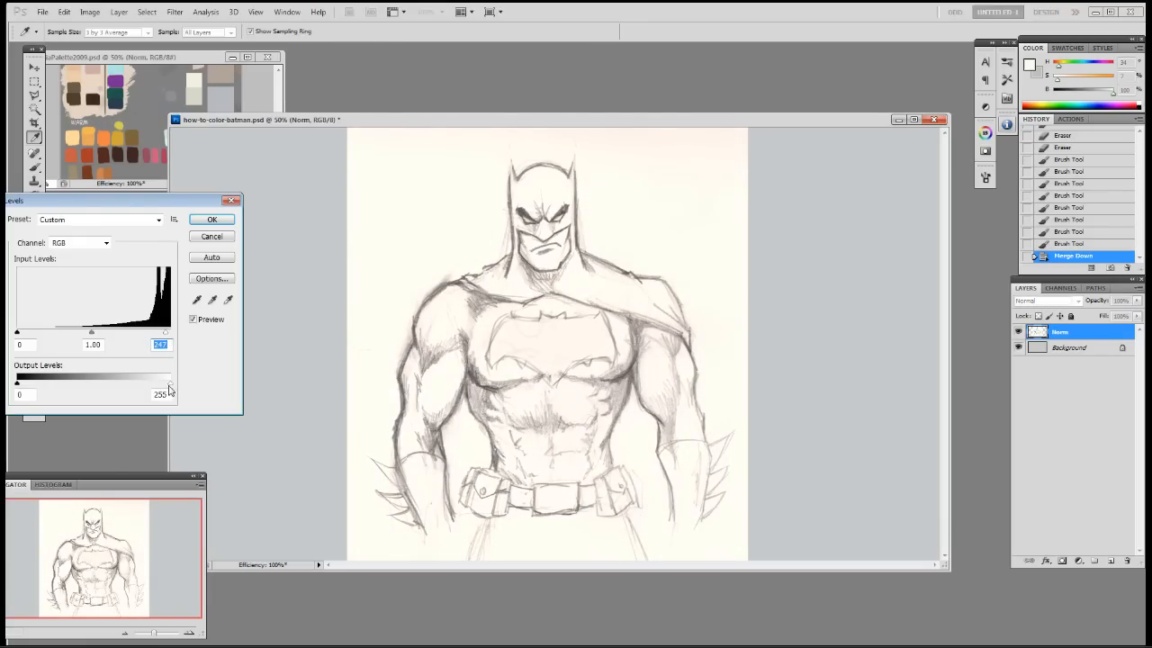
{"action": "left_click", "coordinate": [212, 221]}
{"action": "key", "text": "b"}
Duplicate the Background layer and place the sketch layer and the background copy in a new group
{"action": "left_click_drag", "start_coordinate": [1076, 351], "coordinate": [1110, 560]}
{"action": "left_click", "coordinate": [1056, 331]}
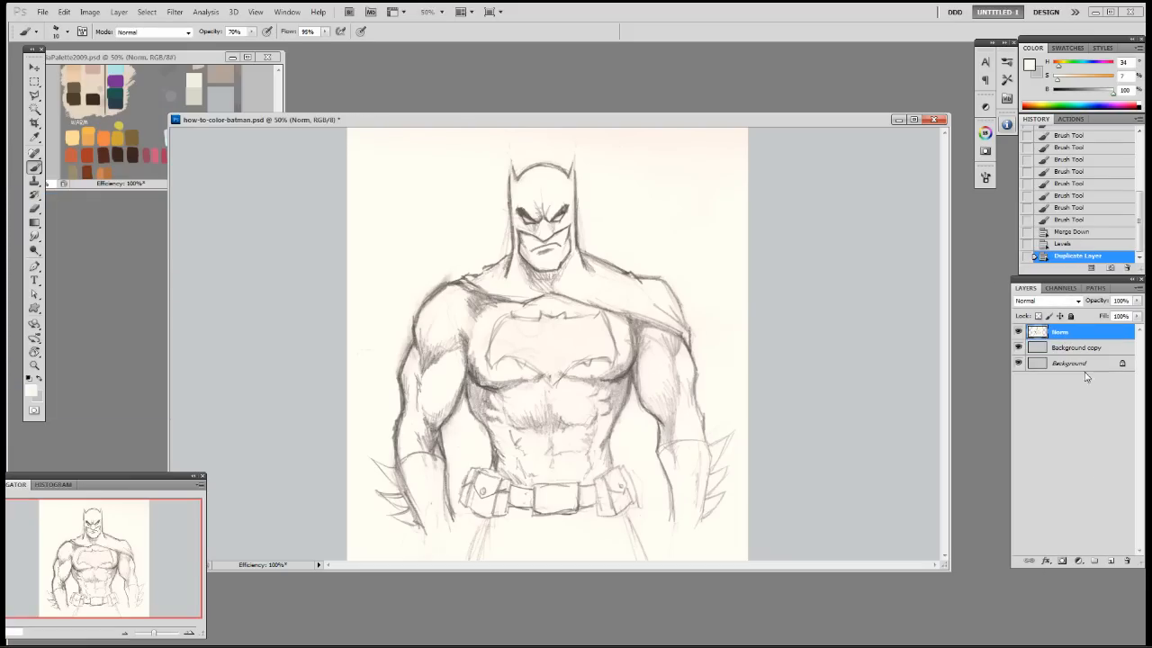
{"action": "left_click", "coordinate": [1094, 560]}
{"action": "left_click", "coordinate": [1058, 346]}
{"action": "left_click", "coordinate": [1065, 361], "text": "shift"}
{"action": "double_click", "coordinate": [1065, 361]}
{"action": "left_click", "coordinate": [871, 303]}
{"action": "left_click", "coordinate": [1063, 345]}
{"action": "left_click", "coordinate": [1063, 361], "text": "shift"}
{"action": "left_click_drag", "start_coordinate": [1063, 361], "coordinate": [1065, 331]}
Set the sketch layer's blending mode to Multiply
{"action": "left_click", "coordinate": [1060, 346]}
{"action": "left_click", "coordinate": [1045, 301]}
{"action": "left_click", "coordinate": [1035, 343]}
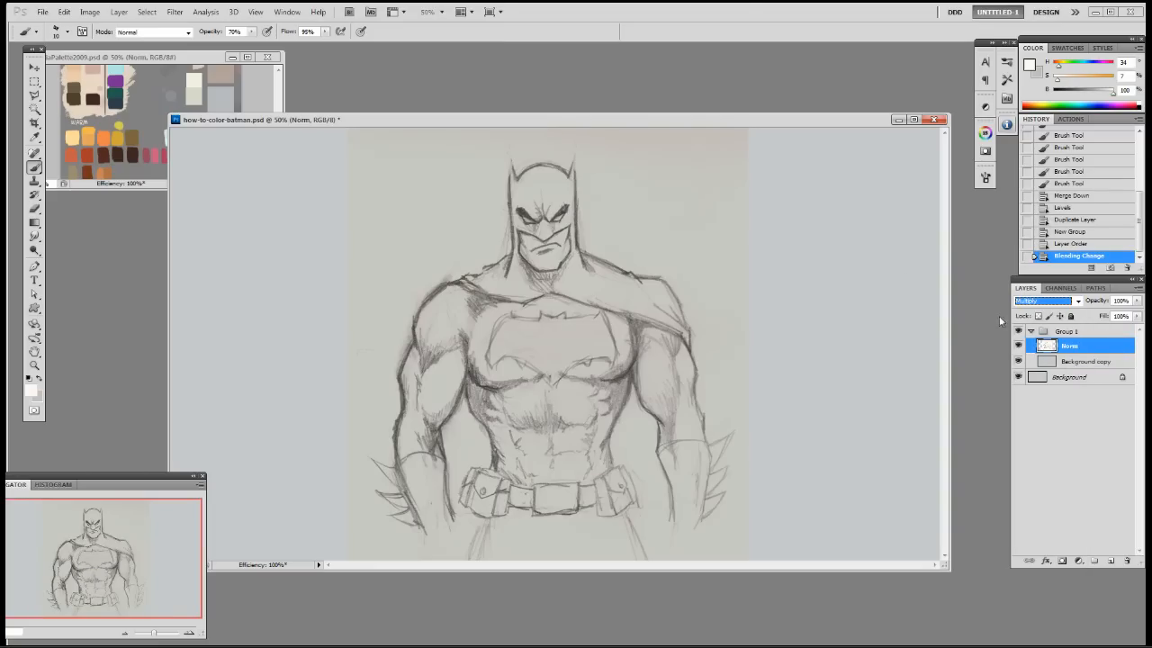
Convert the sketch layer to greyscale with the Black & White adjustment at its default settings
{"action": "left_click", "coordinate": [90, 12]}
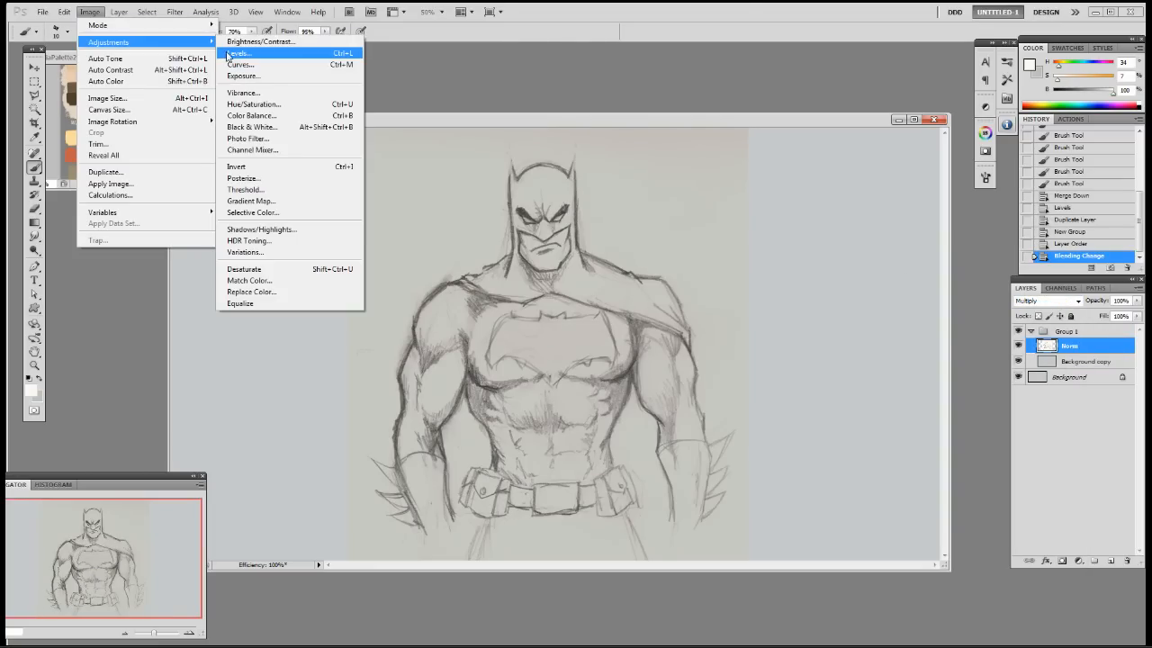
{"action": "mouse_move", "coordinate": [92, 12]}
{"action": "mouse_move", "coordinate": [131, 26]}
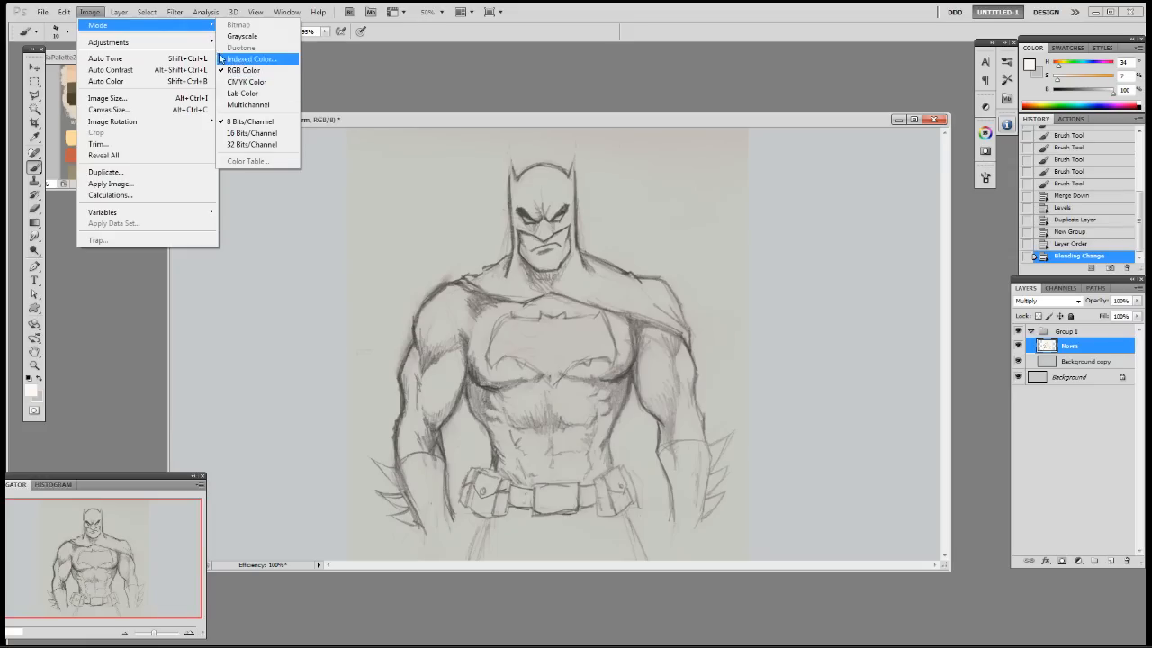
{"action": "mouse_move", "coordinate": [207, 43]}
{"action": "left_click", "coordinate": [252, 127]}
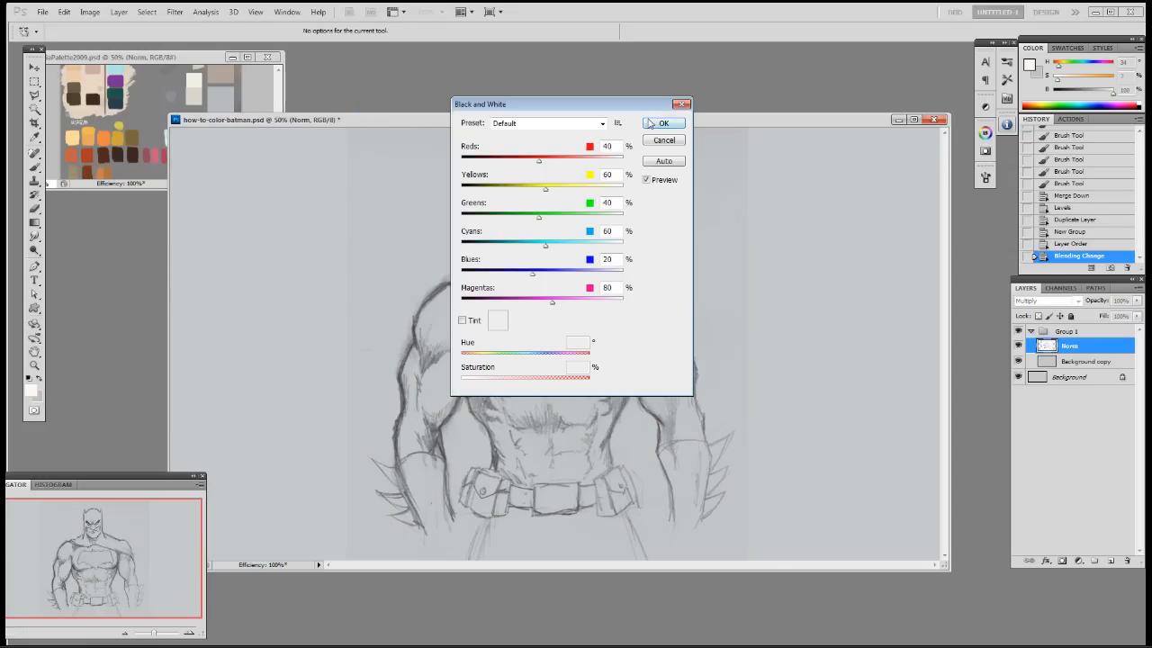
{"action": "left_click", "coordinate": [664, 121]}
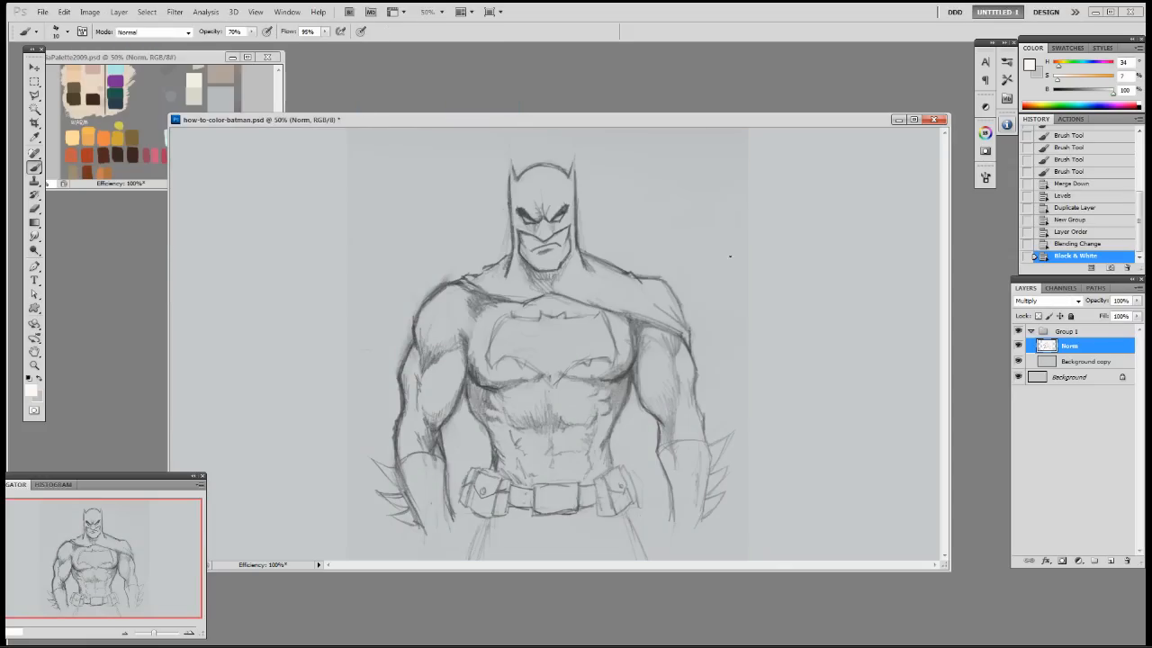
Whiten the sketch layer's paper by lowering the Levels white input, and reduce the layer's opacity to 73%
{"action": "left_click", "coordinate": [90, 11]}
{"action": "mouse_move", "coordinate": [135, 43]}
{"action": "left_click", "coordinate": [252, 54]}
{"action": "left_click_drag", "start_coordinate": [169, 332], "coordinate": [160, 333]}
{"action": "key", "text": "Return"}
{"action": "key", "text": "b"}
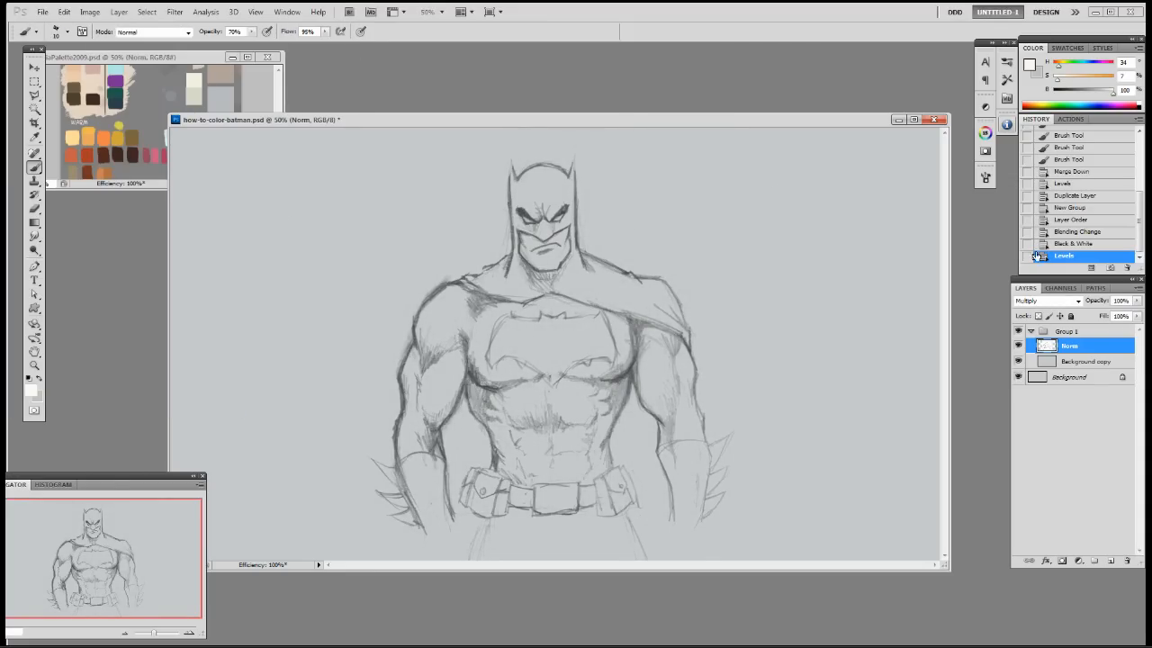
{"action": "left_click", "coordinate": [1137, 301]}
{"action": "left_click_drag", "start_coordinate": [1127, 317], "coordinate": [1121, 317]}
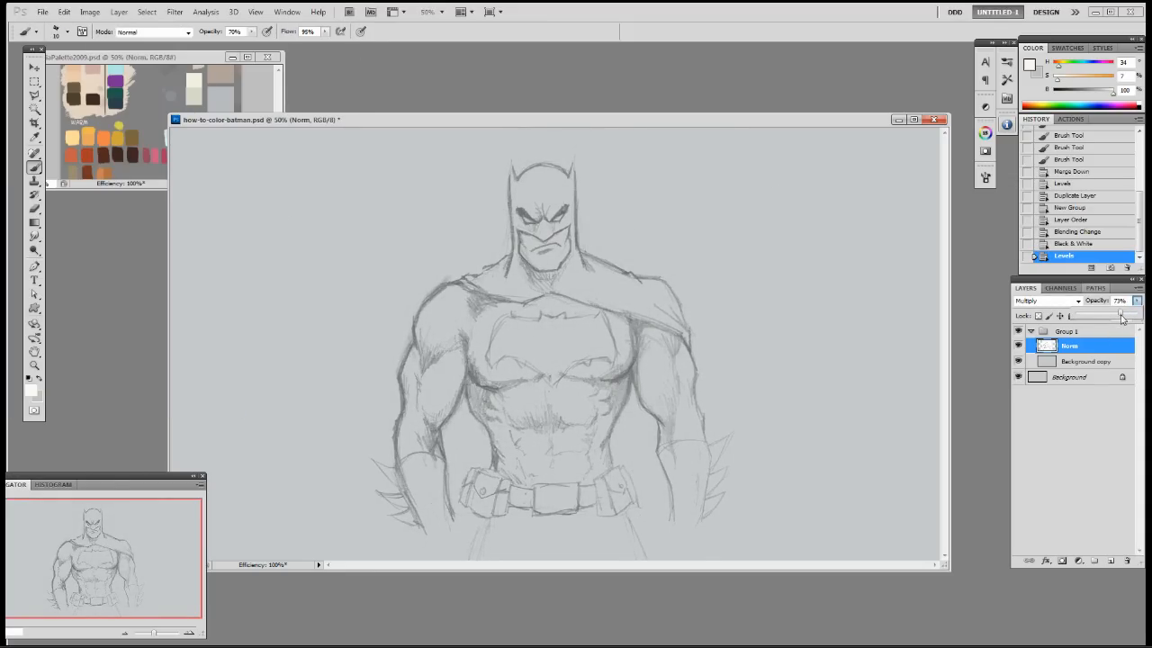
Sample a warm grey from the palette document, raise its saturation to 15% and fill the Background copy layer with it
{"action": "left_click", "coordinate": [1084, 365]}
{"action": "left_click", "coordinate": [1018, 346]}
{"action": "left_click", "coordinate": [1018, 346]}
{"action": "left_click", "coordinate": [862, 324], "text": "alt"}
{"action": "left_click", "coordinate": [199, 109]}
{"action": "left_click", "coordinate": [77, 171], "text": "alt"}
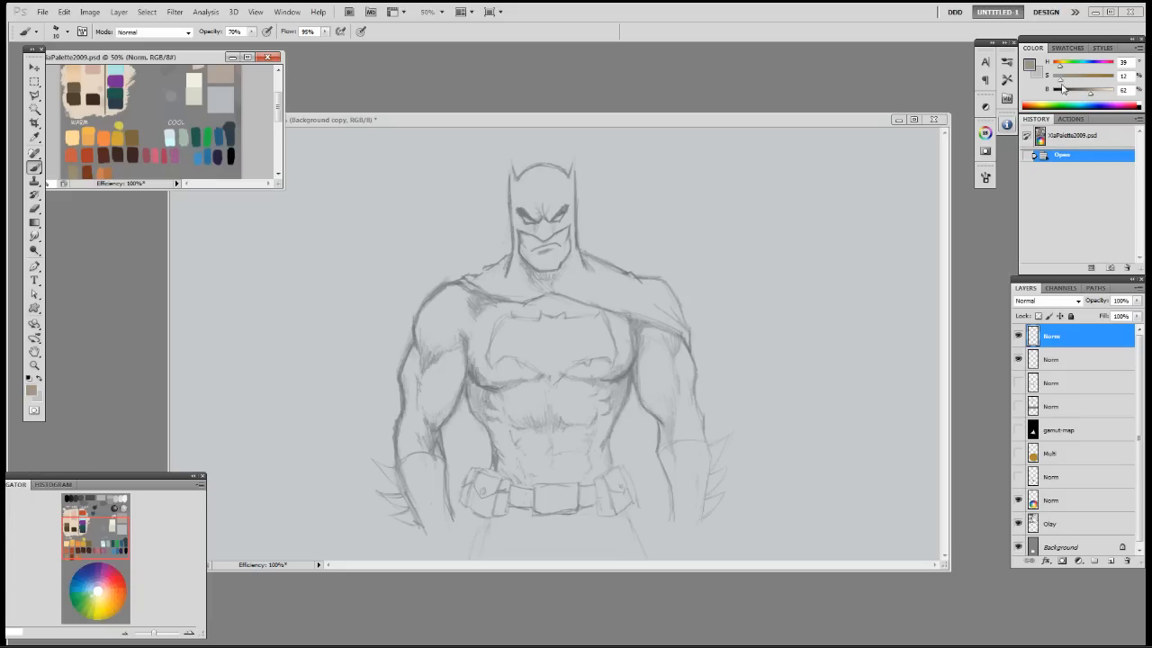
{"action": "left_click_drag", "start_coordinate": [1059, 82], "coordinate": [1063, 84]}
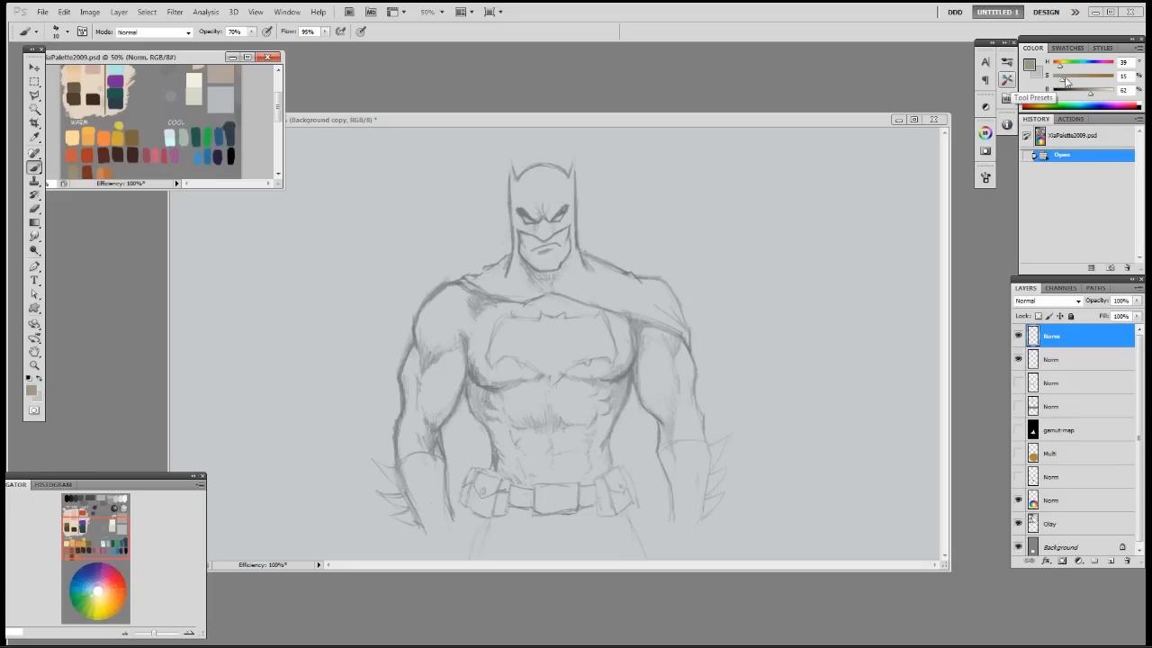
{"action": "left_click", "coordinate": [572, 136]}
{"action": "key", "text": "alt+BackSpace"}
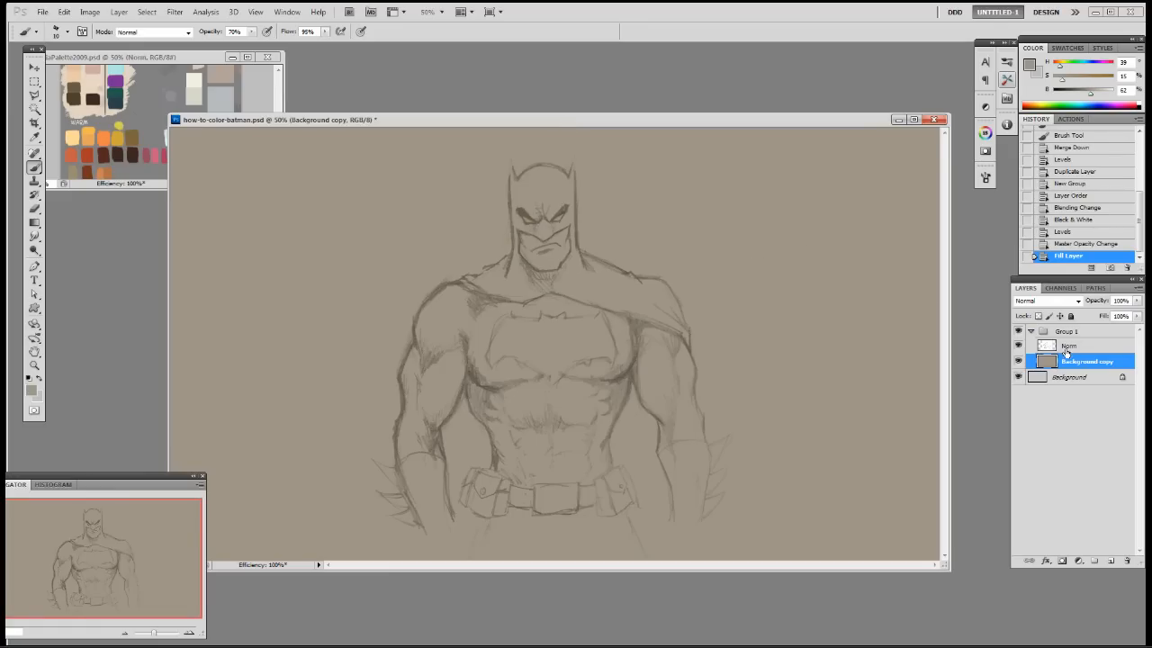
Add a layer beneath the sketch, choose another brush tip, and set a neutral grey at 40% brightness with 100% brush opacity
{"action": "key", "text": "ctrl+shift+alt+n"}
{"action": "right_click", "coordinate": [643, 335]}
{"action": "left_click", "coordinate": [716, 409]}
{"action": "left_click", "coordinate": [837, 279]}
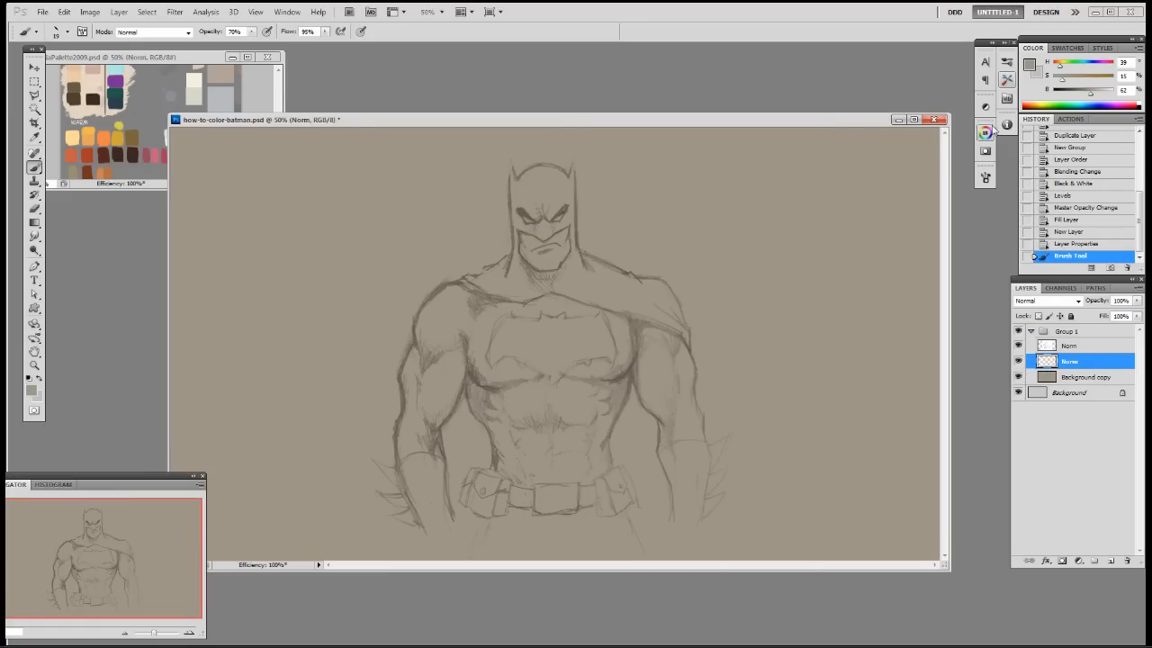
{"action": "left_click_drag", "start_coordinate": [1087, 97], "coordinate": [1083, 97]}
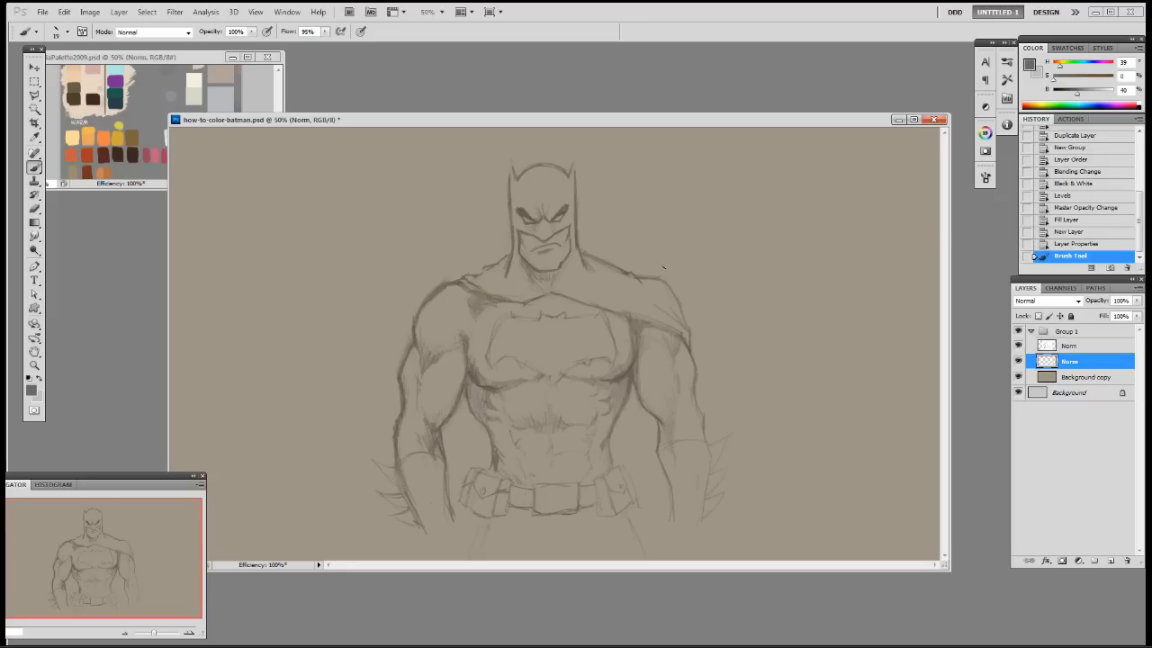
Enlarge the brush to 175 px and block in the whole Batman figure as a flat grey silhouette
{"action": "key", "text": "bracketright"}
{"action": "key", "text": "bracketright"}
{"action": "key", "text": "bracketright"}
{"action": "key", "text": "bracketright"}
{"action": "key", "text": "bracketright"}
{"action": "key", "text": "bracketright"}
{"action": "key", "text": "bracketright"}
{"action": "key", "text": "bracketright"}
{"action": "key", "text": "bracketright"}
{"action": "key", "text": "bracketright"}
{"action": "key", "text": "bracketright"}
{"action": "mouse_move", "coordinate": [616, 289]}
{"action": "left_mouse_down"}
{"action": "mouse_move", "coordinate": [573, 388]}
{"action": "mouse_move", "coordinate": [578, 442]}
{"action": "mouse_move", "coordinate": [603, 376]}
{"action": "mouse_move", "coordinate": [597, 411]}
{"action": "mouse_move", "coordinate": [599, 362]}
{"action": "mouse_move", "coordinate": [571, 390]}
{"action": "mouse_move", "coordinate": [526, 499]}
{"action": "mouse_move", "coordinate": [526, 460]}
{"action": "mouse_move", "coordinate": [504, 500]}
{"action": "mouse_move", "coordinate": [514, 488]}
{"action": "mouse_move", "coordinate": [486, 500]}
{"action": "left_mouse_up"}
{"action": "mouse_move", "coordinate": [510, 423]}
{"action": "left_mouse_down"}
{"action": "mouse_move", "coordinate": [549, 518]}
{"action": "mouse_move", "coordinate": [516, 531]}
{"action": "mouse_move", "coordinate": [498, 560]}
{"action": "mouse_move", "coordinate": [496, 527]}
{"action": "mouse_move", "coordinate": [496, 542]}
{"action": "mouse_move", "coordinate": [563, 502]}
{"action": "mouse_move", "coordinate": [596, 547]}
{"action": "mouse_move", "coordinate": [591, 464]}
{"action": "left_mouse_up"}
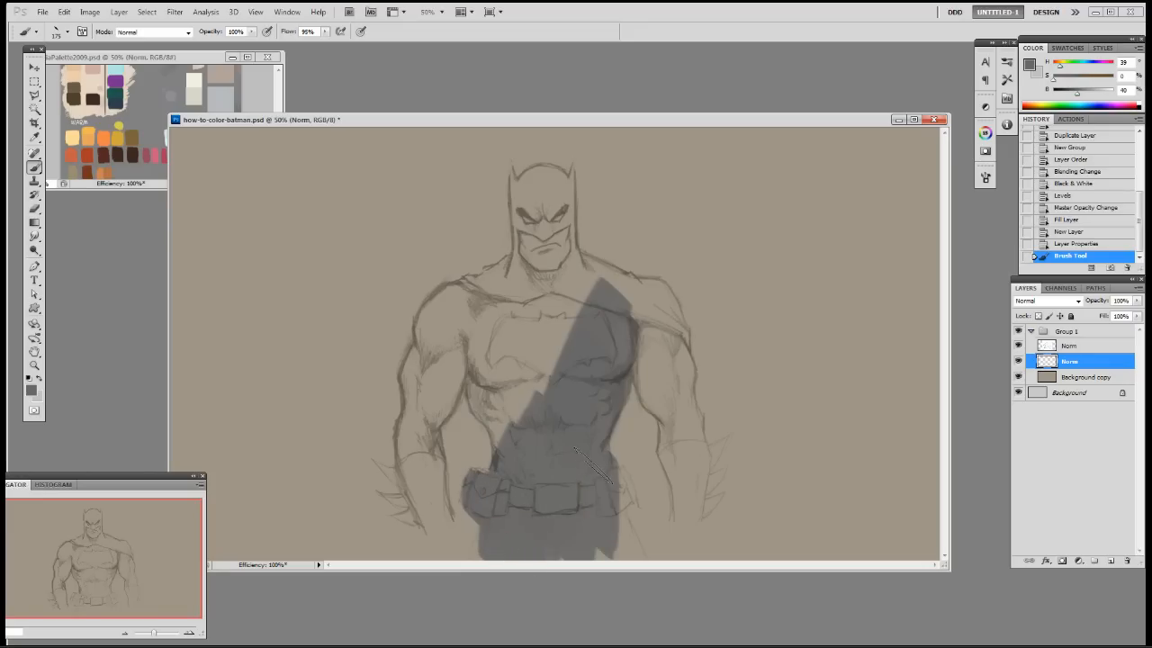
{"action": "mouse_move", "coordinate": [606, 509]}
{"action": "left_mouse_down"}
{"action": "mouse_move", "coordinate": [605, 473]}
{"action": "mouse_move", "coordinate": [626, 487]}
{"action": "mouse_move", "coordinate": [551, 378]}
{"action": "mouse_move", "coordinate": [502, 452]}
{"action": "mouse_move", "coordinate": [491, 369]}
{"action": "mouse_move", "coordinate": [491, 441]}
{"action": "mouse_move", "coordinate": [504, 347]}
{"action": "mouse_move", "coordinate": [533, 350]}
{"action": "mouse_move", "coordinate": [486, 261]}
{"action": "mouse_move", "coordinate": [432, 360]}
{"action": "mouse_move", "coordinate": [475, 337]}
{"action": "mouse_move", "coordinate": [433, 384]}
{"action": "mouse_move", "coordinate": [419, 486]}
{"action": "mouse_move", "coordinate": [443, 540]}
{"action": "mouse_move", "coordinate": [433, 331]}
{"action": "mouse_move", "coordinate": [495, 270]}
{"action": "mouse_move", "coordinate": [509, 180]}
{"action": "mouse_move", "coordinate": [581, 221]}
{"action": "mouse_move", "coordinate": [584, 262]}
{"action": "mouse_move", "coordinate": [670, 310]}
{"action": "mouse_move", "coordinate": [661, 540]}
{"action": "mouse_move", "coordinate": [678, 385]}
{"action": "mouse_move", "coordinate": [661, 297]}
{"action": "mouse_move", "coordinate": [436, 270]}
{"action": "mouse_move", "coordinate": [396, 396]}
{"action": "mouse_move", "coordinate": [380, 511]}
{"action": "left_mouse_up"}
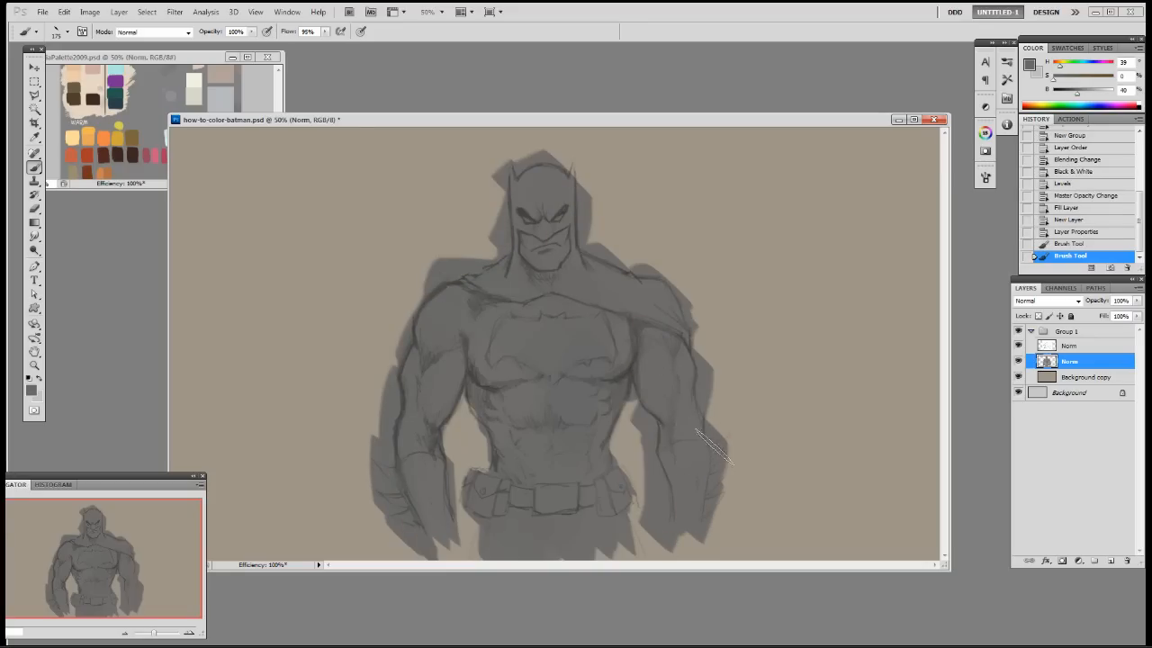
Extend the grey over the right glove's fins and solidify the silhouette by duplicating its layer and merging the copy down
{"action": "left_click_drag", "start_coordinate": [731, 422], "coordinate": [720, 540]}
{"action": "left_click_drag", "start_coordinate": [671, 321], "coordinate": [563, 296]}
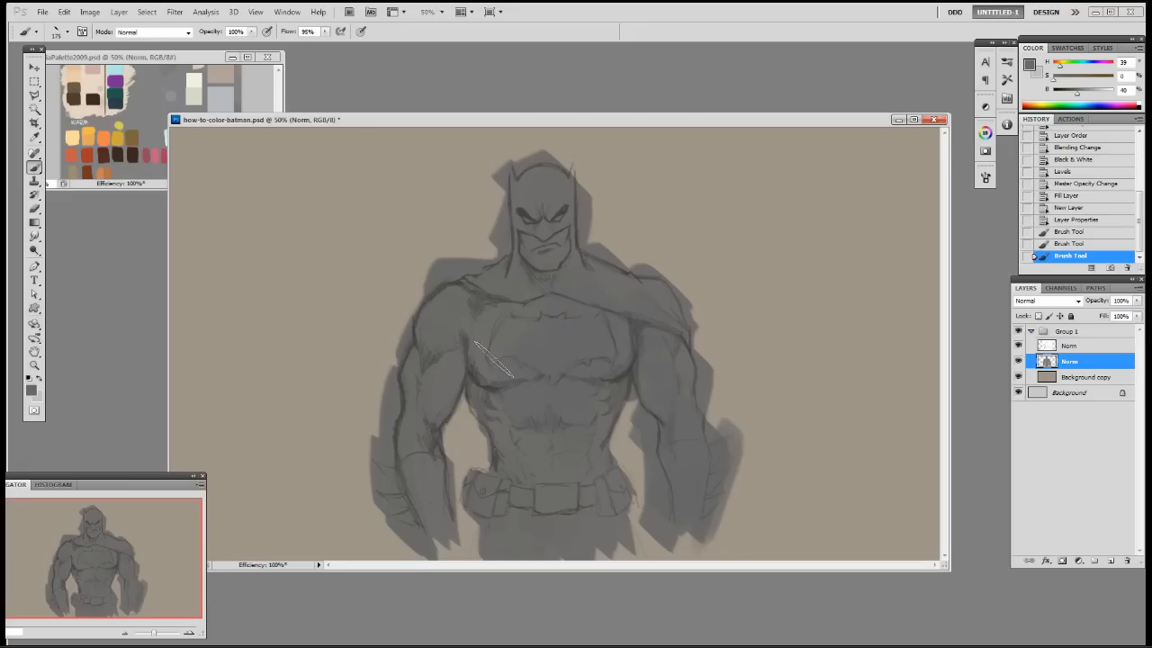
{"action": "left_click_drag", "start_coordinate": [1095, 365], "coordinate": [1110, 559]}
{"action": "key", "text": "ctrl+e"}
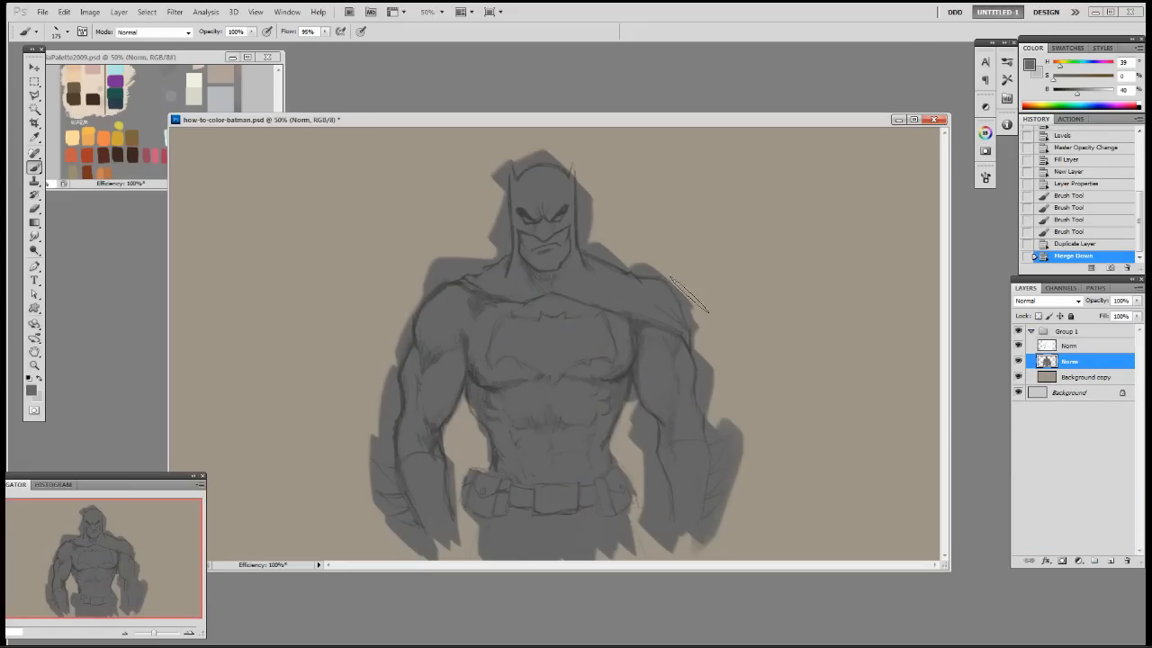
Erase the excess grey outside the left arm and carve the left glove's fins out of the silhouette with a small eraser
{"action": "key", "text": "e"}
{"action": "right_click", "coordinate": [371, 354]}
{"action": "left_click", "coordinate": [439, 255]}
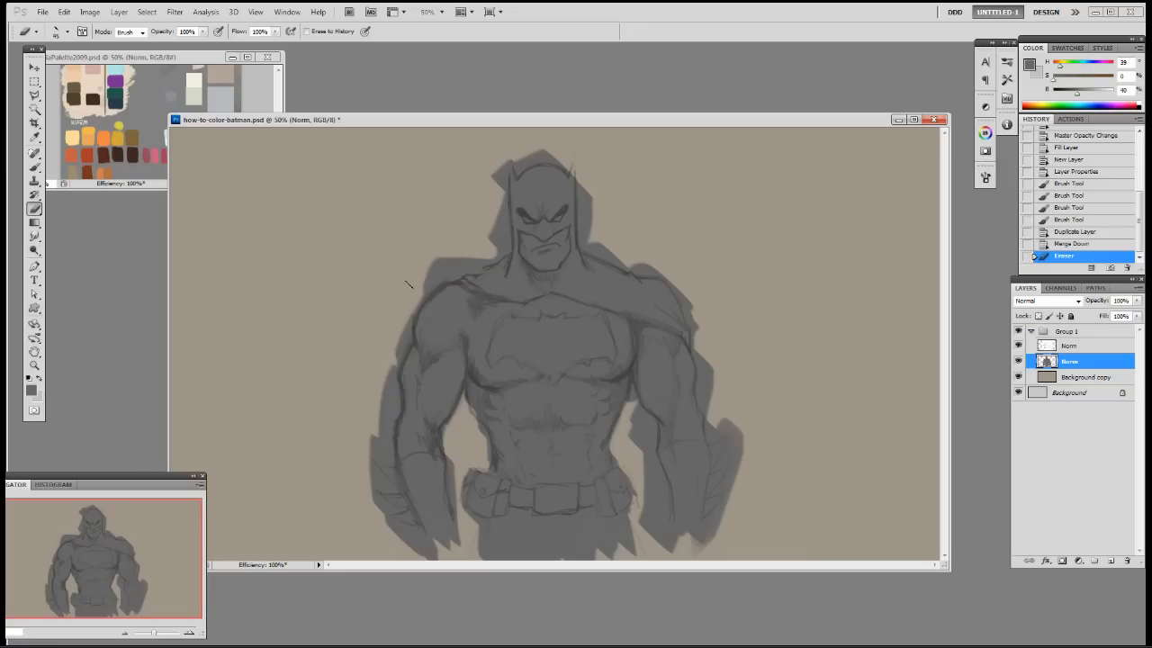
{"action": "mouse_move", "coordinate": [398, 322]}
{"action": "left_mouse_down"}
{"action": "mouse_move", "coordinate": [378, 371]}
{"action": "mouse_move", "coordinate": [385, 407]}
{"action": "mouse_move", "coordinate": [392, 360]}
{"action": "left_mouse_up"}
{"action": "left_click_drag", "start_coordinate": [400, 351], "coordinate": [396, 331]}
{"action": "mouse_move", "coordinate": [384, 406]}
{"action": "left_mouse_down"}
{"action": "mouse_move", "coordinate": [378, 454]}
{"action": "mouse_move", "coordinate": [382, 441]}
{"action": "left_mouse_up"}
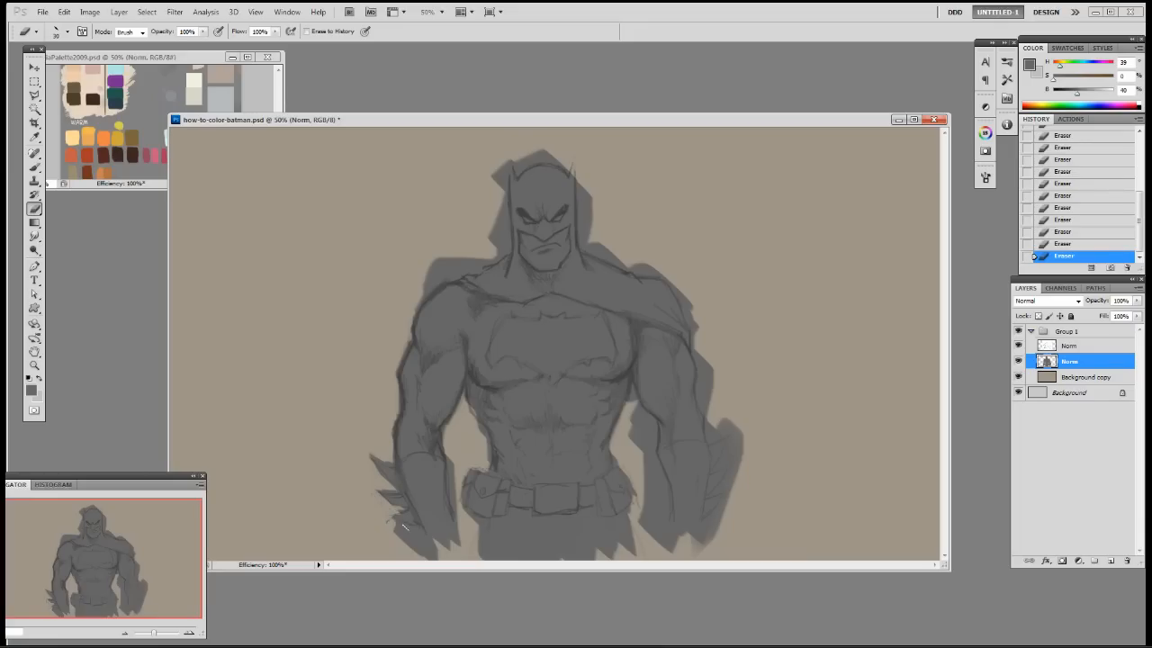
{"action": "left_click_drag", "start_coordinate": [401, 525], "coordinate": [403, 535]}
{"action": "key", "text": "bracketleft"}
{"action": "left_click_drag", "start_coordinate": [455, 476], "coordinate": [455, 466]}
Refine the silhouette around the waist, the gaps inside both arms and the right arm's outer edge, alternating painting and erasing
{"action": "key", "text": "b"}
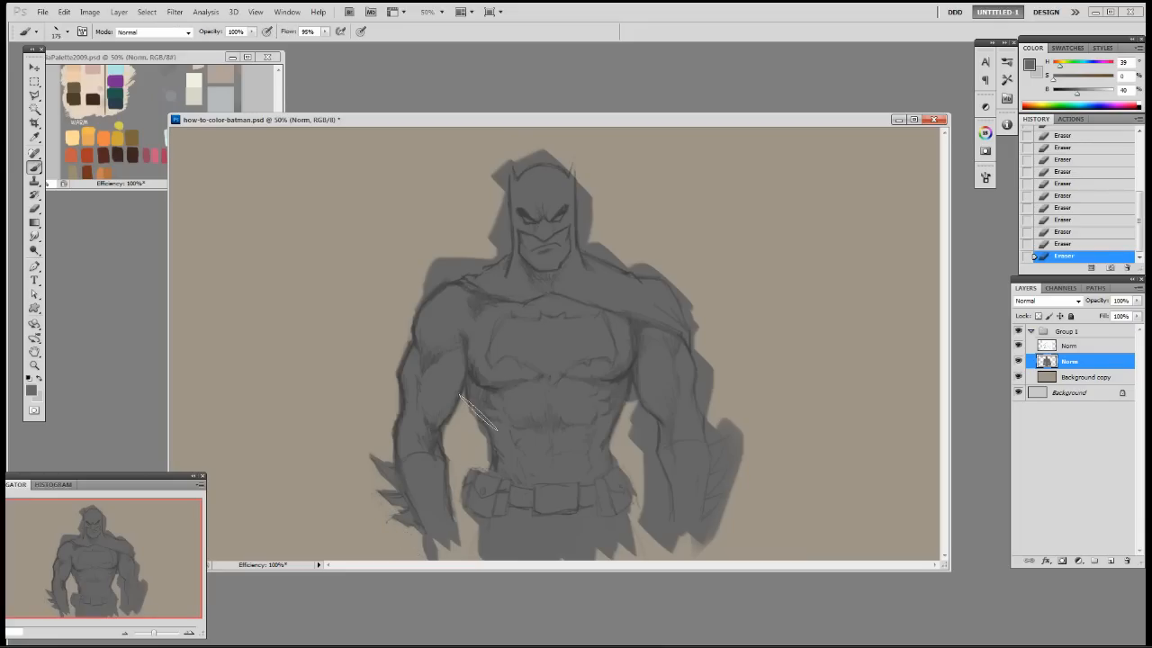
{"action": "mouse_move", "coordinate": [481, 415]}
{"action": "left_mouse_down"}
{"action": "mouse_move", "coordinate": [472, 426]}
{"action": "mouse_move", "coordinate": [490, 488]}
{"action": "mouse_move", "coordinate": [506, 488]}
{"action": "left_mouse_up"}
{"action": "key", "text": "e"}
{"action": "key", "text": "b"}
{"action": "left_click_drag", "start_coordinate": [551, 427], "coordinate": [593, 442]}
{"action": "key", "text": "e"}
{"action": "left_click_drag", "start_coordinate": [495, 438], "coordinate": [627, 454]}
{"action": "mouse_move", "coordinate": [631, 393]}
{"action": "left_mouse_down"}
{"action": "mouse_move", "coordinate": [634, 445]}
{"action": "mouse_move", "coordinate": [646, 438]}
{"action": "mouse_move", "coordinate": [632, 466]}
{"action": "mouse_move", "coordinate": [664, 515]}
{"action": "mouse_move", "coordinate": [668, 548]}
{"action": "left_mouse_up"}
{"action": "key", "text": "b"}
{"action": "key", "text": "e"}
{"action": "mouse_move", "coordinate": [655, 468]}
{"action": "left_mouse_down"}
{"action": "mouse_move", "coordinate": [644, 526]}
{"action": "mouse_move", "coordinate": [619, 518]}
{"action": "mouse_move", "coordinate": [612, 538]}
{"action": "mouse_move", "coordinate": [616, 555]}
{"action": "mouse_move", "coordinate": [632, 551]}
{"action": "left_mouse_up"}
{"action": "key", "text": "b"}
{"action": "key", "text": "e"}
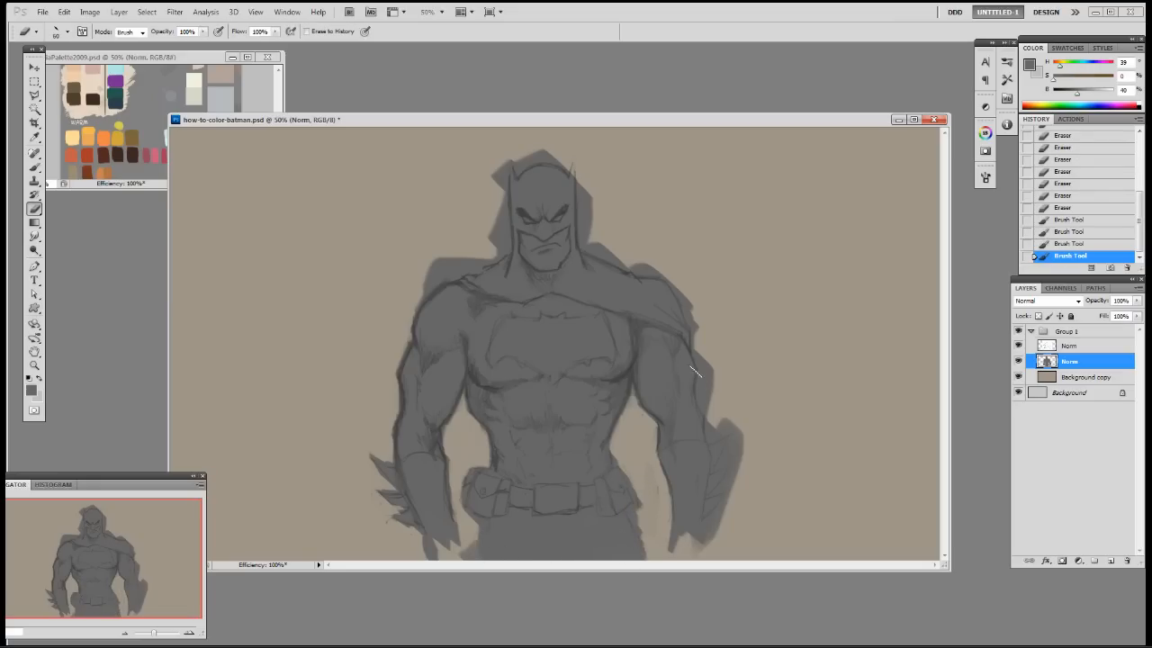
{"action": "left_click", "coordinate": [703, 373]}
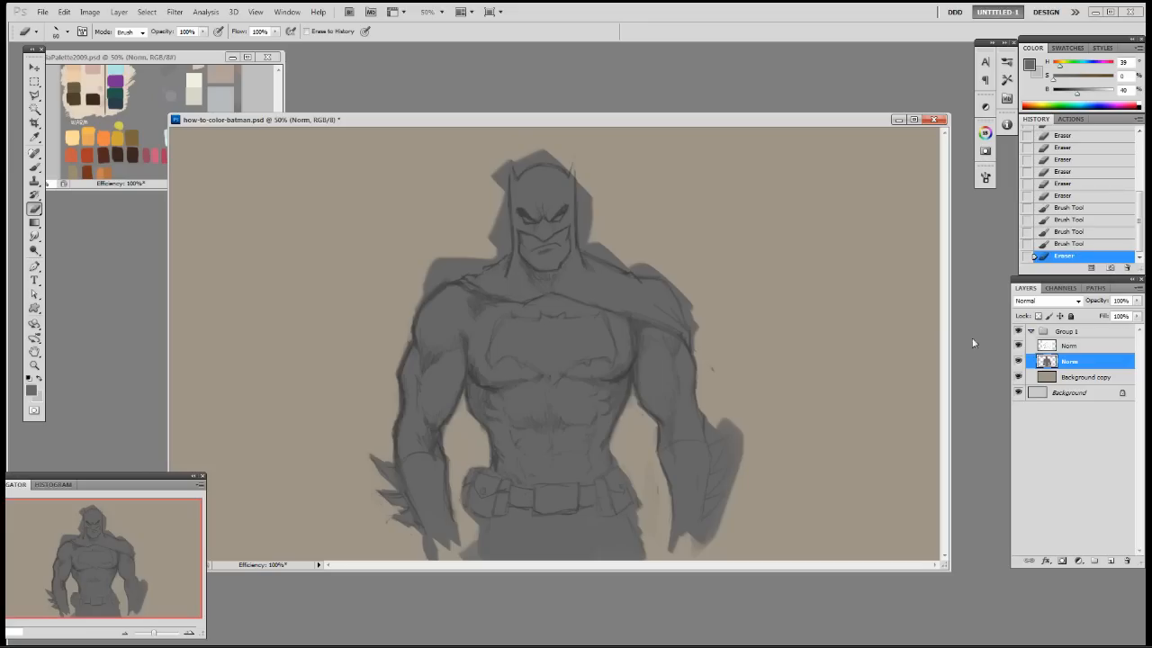
{"action": "key", "text": "alt+bracketright"}
{"action": "key", "text": "w"}
{"action": "left_click", "coordinate": [759, 309]}
{"action": "left_click", "coordinate": [714, 287], "text": "shift"}
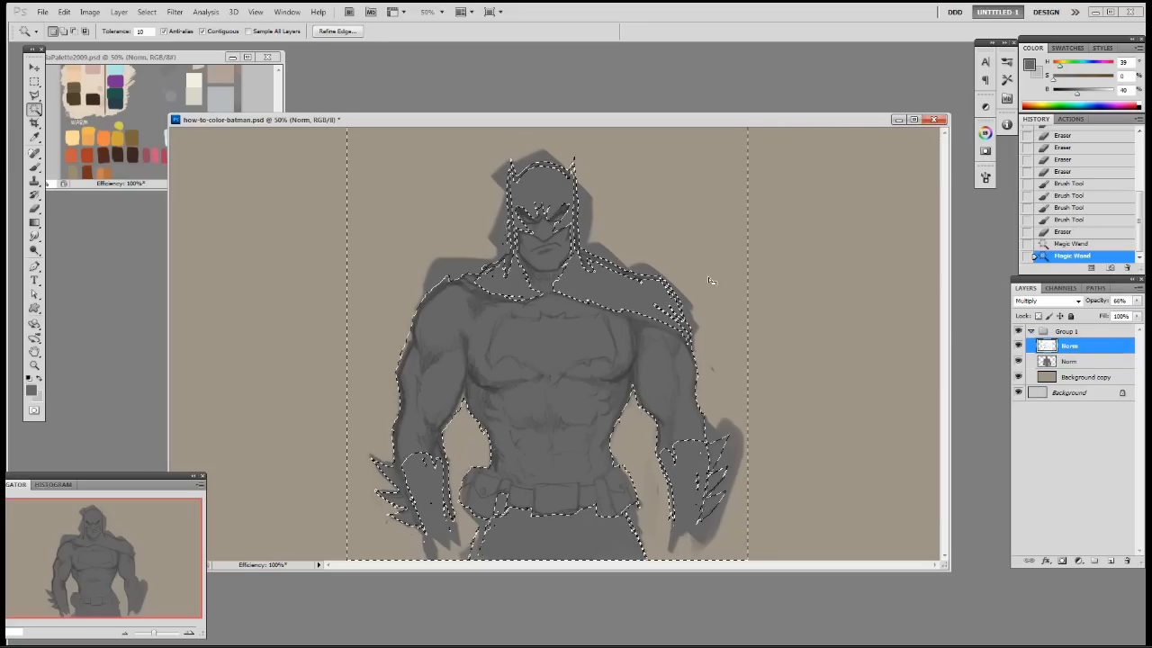
{"action": "key", "text": "ctrl+z"}
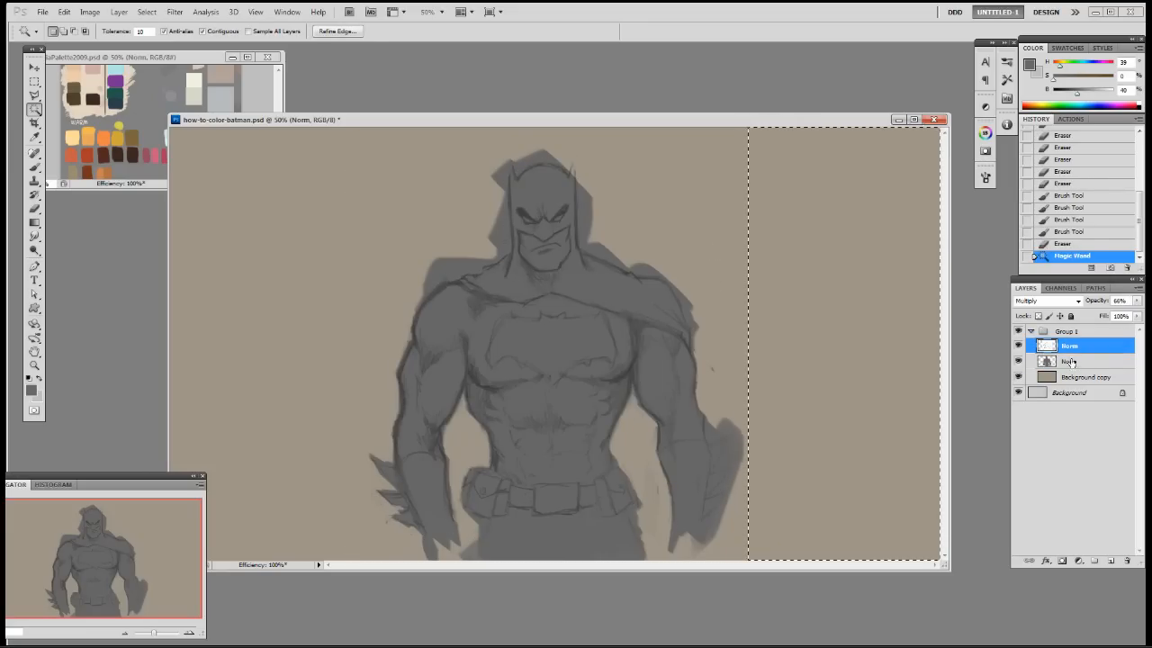
{"action": "key", "text": "ctrl+d"}
Pick another eraser tip and carve the right glove's pointed fins out of the grey on the silhouette layer
{"action": "key", "text": "b"}
{"action": "right_click", "coordinate": [728, 425]}
{"action": "double_click", "coordinate": [833, 486]}
{"action": "left_click", "coordinate": [740, 382]}
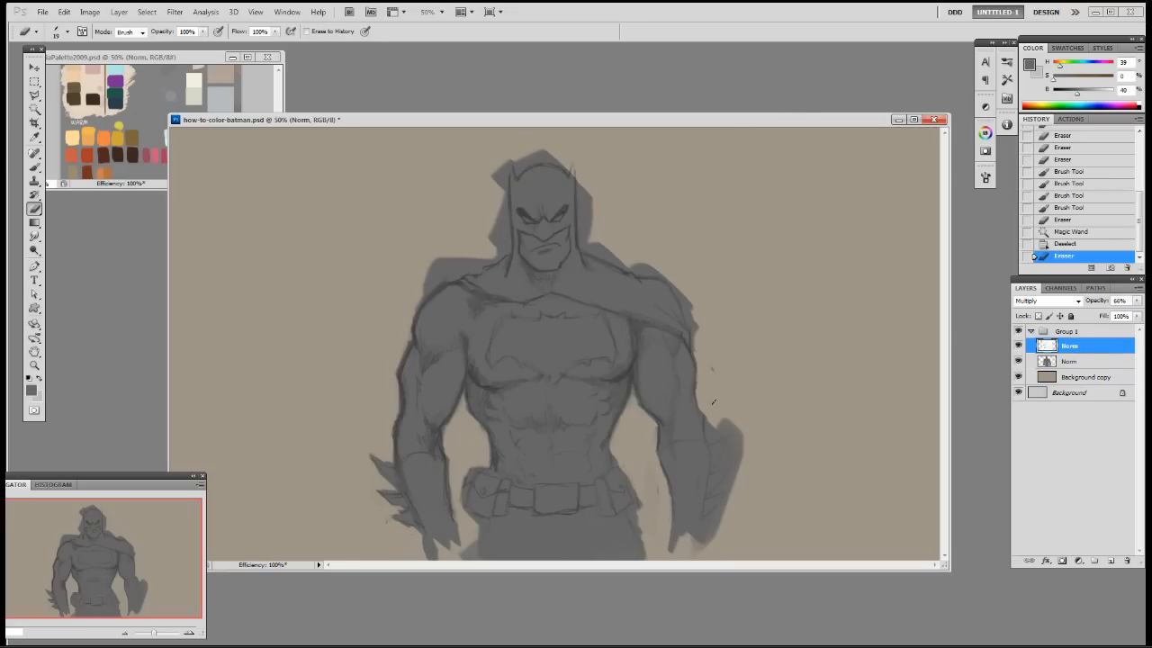
{"action": "left_click_drag", "start_coordinate": [709, 419], "coordinate": [711, 427]}
{"action": "left_click", "coordinate": [1083, 234]}
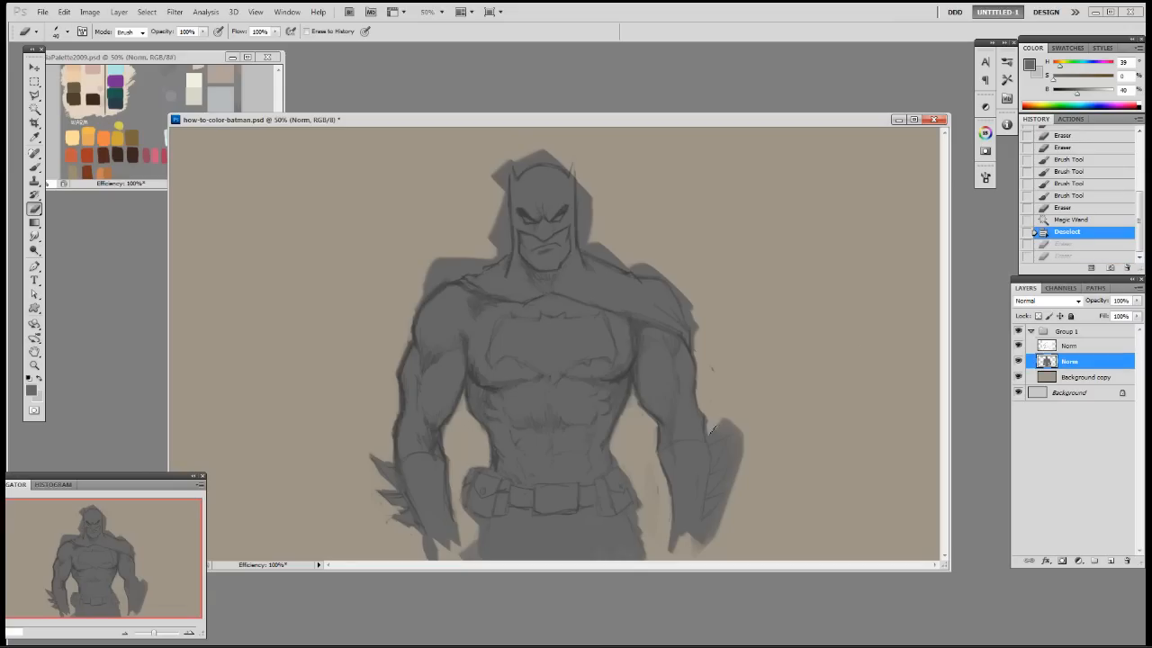
{"action": "left_click_drag", "start_coordinate": [711, 430], "coordinate": [717, 425]}
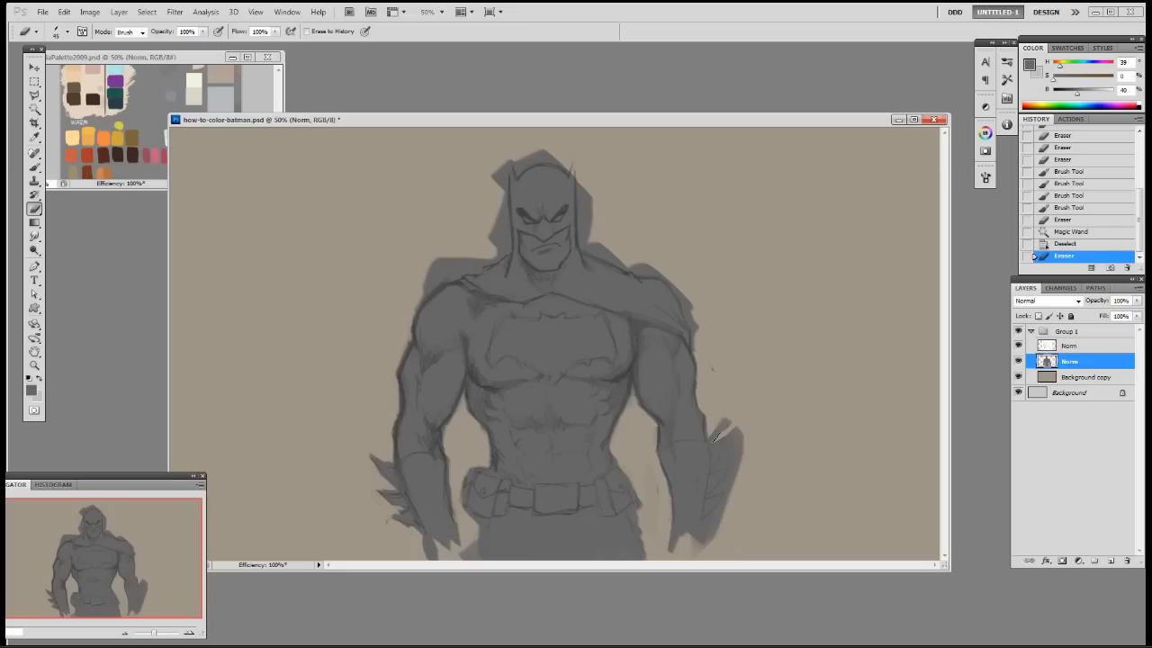
{"action": "left_click_drag", "start_coordinate": [734, 427], "coordinate": [755, 421]}
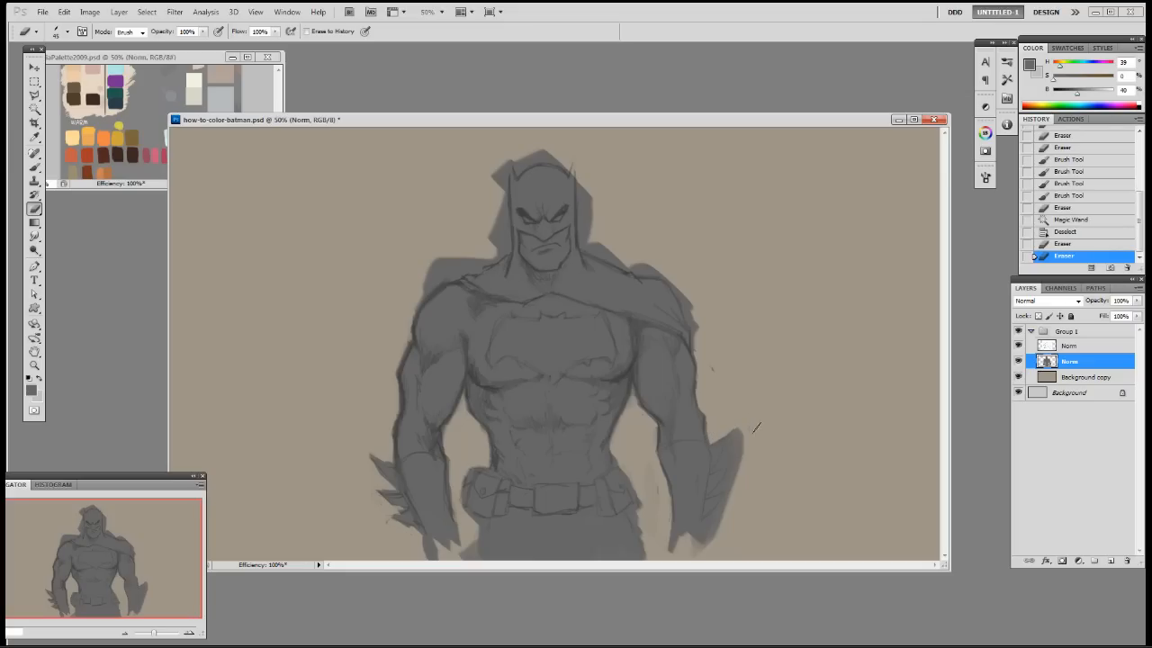
{"action": "left_click", "coordinate": [736, 436]}
{"action": "left_click", "coordinate": [737, 434]}
{"action": "left_click", "coordinate": [736, 430]}
{"action": "left_click", "coordinate": [735, 434]}
{"action": "left_click", "coordinate": [735, 423]}
{"action": "left_click", "coordinate": [724, 456]}
{"action": "left_click", "coordinate": [732, 452]}
{"action": "left_click", "coordinate": [742, 441]}
{"action": "left_click", "coordinate": [658, 493]}
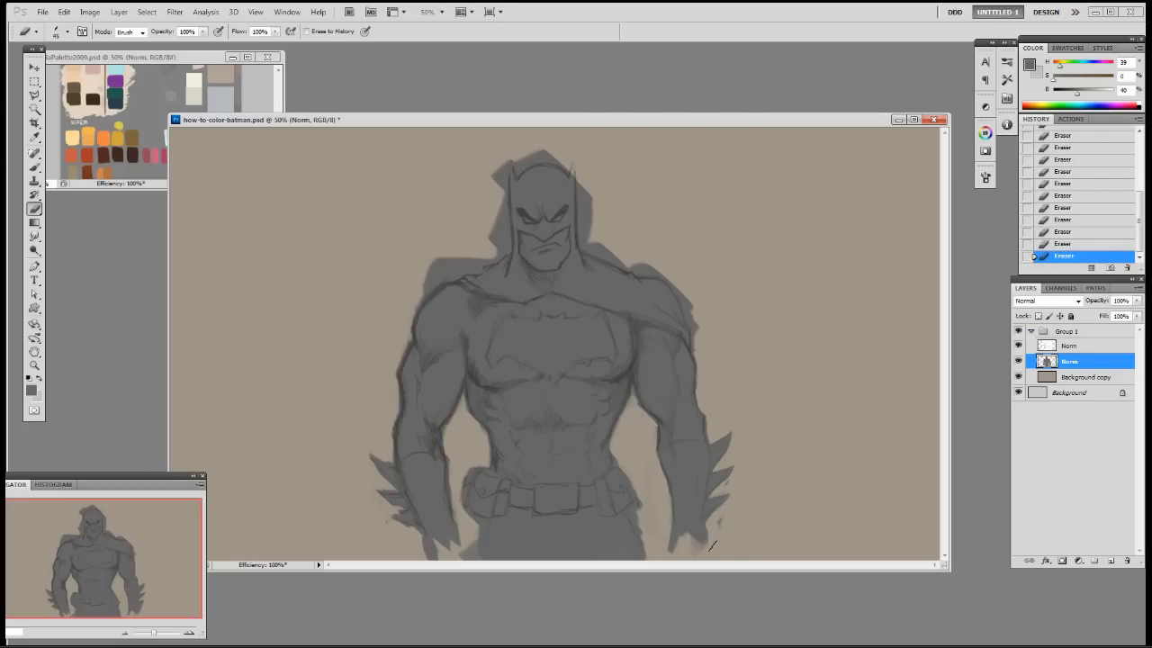
Paint both hands and the hip area solid grey along the canvas's lower edge
{"action": "key", "text": "b"}
{"action": "mouse_move", "coordinate": [693, 540]}
{"action": "left_mouse_down"}
{"action": "mouse_move", "coordinate": [682, 525]}
{"action": "mouse_move", "coordinate": [690, 538]}
{"action": "left_mouse_up"}
{"action": "mouse_move", "coordinate": [688, 538]}
{"action": "left_mouse_down"}
{"action": "mouse_move", "coordinate": [696, 546]}
{"action": "mouse_move", "coordinate": [679, 551]}
{"action": "left_mouse_up"}
{"action": "left_click_drag", "start_coordinate": [679, 553], "coordinate": [705, 554]}
{"action": "key", "text": "bracketleft"}
{"action": "left_click_drag", "start_coordinate": [435, 547], "coordinate": [485, 540]}
{"action": "left_click_drag", "start_coordinate": [474, 533], "coordinate": [519, 545]}
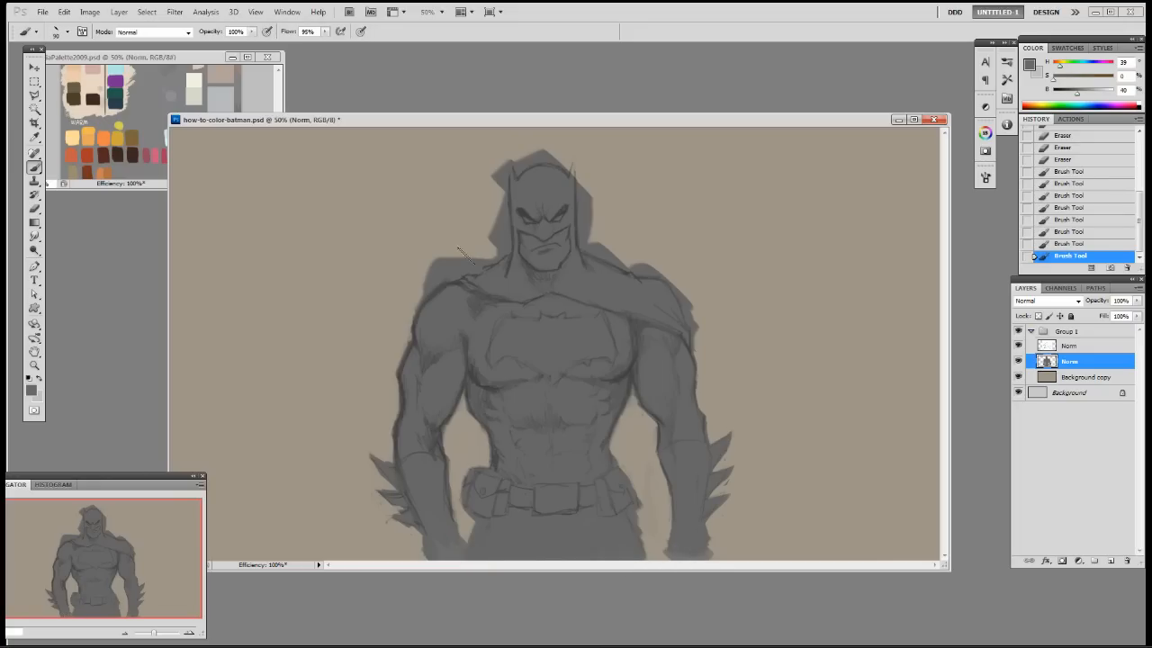
Erase the excess grey above the left shoulder and along the left side of the neck and cowl
{"action": "left_click_drag", "start_coordinate": [448, 265], "coordinate": [403, 297]}
{"action": "key", "text": "ctrl+z"}
{"action": "key", "text": "e"}
{"action": "right_click", "coordinate": [433, 288]}
{"action": "mouse_move", "coordinate": [436, 263]}
{"action": "left_mouse_down"}
{"action": "mouse_move", "coordinate": [421, 284]}
{"action": "mouse_move", "coordinate": [460, 261]}
{"action": "mouse_move", "coordinate": [435, 269]}
{"action": "left_mouse_up"}
{"action": "left_click", "coordinate": [511, 364]}
{"action": "mouse_move", "coordinate": [463, 262]}
{"action": "left_mouse_down"}
{"action": "mouse_move", "coordinate": [430, 263]}
{"action": "mouse_move", "coordinate": [449, 268]}
{"action": "mouse_move", "coordinate": [420, 293]}
{"action": "mouse_move", "coordinate": [495, 259]}
{"action": "left_mouse_up"}
{"action": "key", "text": "bracketright"}
{"action": "key", "text": "bracketright"}
{"action": "key", "text": "bracketright"}
{"action": "mouse_move", "coordinate": [484, 216]}
{"action": "left_mouse_down"}
{"action": "mouse_move", "coordinate": [482, 250]}
{"action": "mouse_move", "coordinate": [494, 225]}
{"action": "mouse_move", "coordinate": [487, 253]}
{"action": "mouse_move", "coordinate": [496, 203]}
{"action": "left_mouse_up"}
{"action": "key", "text": "ctrl+z"}
{"action": "mouse_move", "coordinate": [494, 187]}
{"action": "left_mouse_down"}
{"action": "mouse_move", "coordinate": [493, 171]}
{"action": "mouse_move", "coordinate": [494, 209]}
{"action": "mouse_move", "coordinate": [510, 147]}
{"action": "left_mouse_up"}
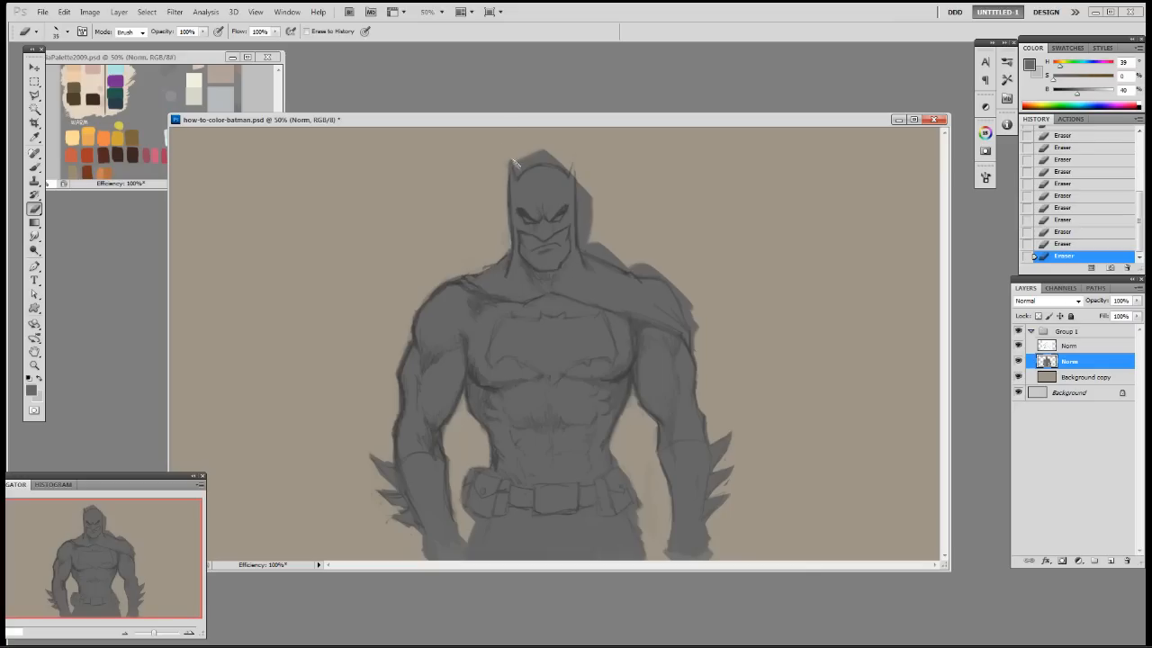
Change the eraser tip and trim the grey above the cowl between the two ears, reverting the last strokes
{"action": "right_click", "coordinate": [515, 169]}
{"action": "key", "text": "Escape"}
{"action": "right_click", "coordinate": [550, 155]}
{"action": "left_click", "coordinate": [679, 241]}
{"action": "left_click", "coordinate": [518, 169]}
{"action": "right_click", "coordinate": [555, 155]}
{"action": "key", "text": "Escape"}
{"action": "left_click", "coordinate": [1050, 232]}
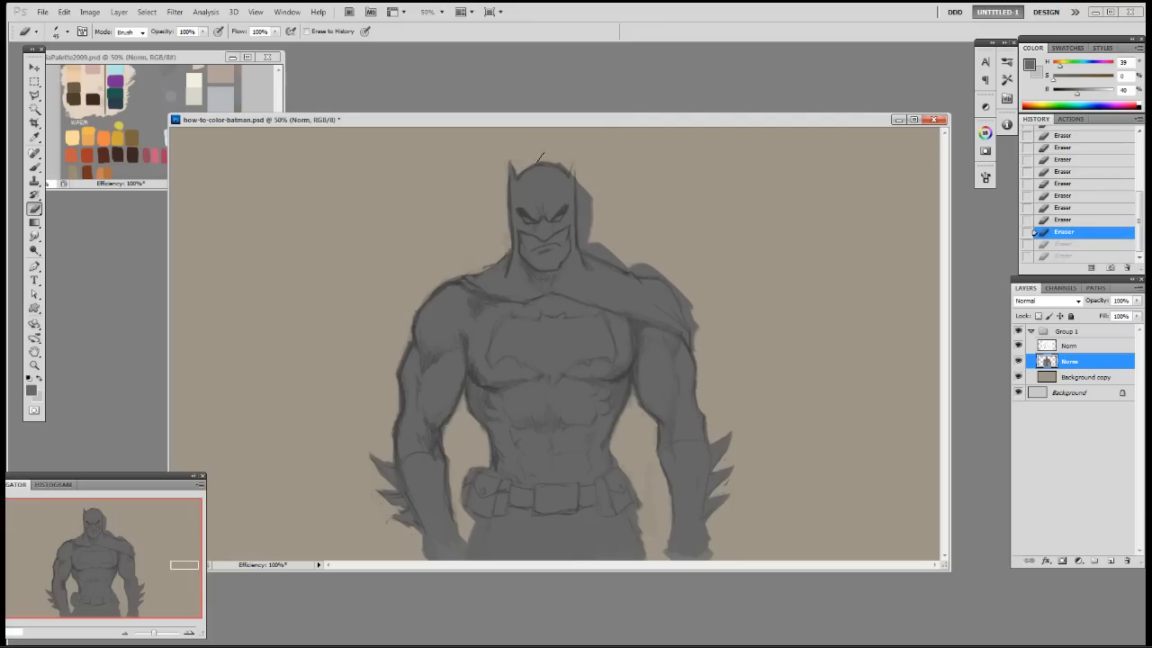
Shape the right ear and erase the excess grey beside the cowl's right side and over the right shoulder
{"action": "left_click_drag", "start_coordinate": [564, 161], "coordinate": [580, 191]}
{"action": "key", "text": "b"}
{"action": "left_click_drag", "start_coordinate": [573, 158], "coordinate": [570, 205]}
{"action": "key", "text": "e"}
{"action": "left_click_drag", "start_coordinate": [569, 160], "coordinate": [585, 232]}
{"action": "right_click", "coordinate": [622, 209]}
{"action": "left_click", "coordinate": [703, 283]}
{"action": "left_click", "coordinate": [731, 154]}
{"action": "mouse_move", "coordinate": [580, 185]}
{"action": "left_mouse_down"}
{"action": "mouse_move", "coordinate": [583, 243]}
{"action": "mouse_move", "coordinate": [603, 219]}
{"action": "mouse_move", "coordinate": [606, 251]}
{"action": "left_mouse_up"}
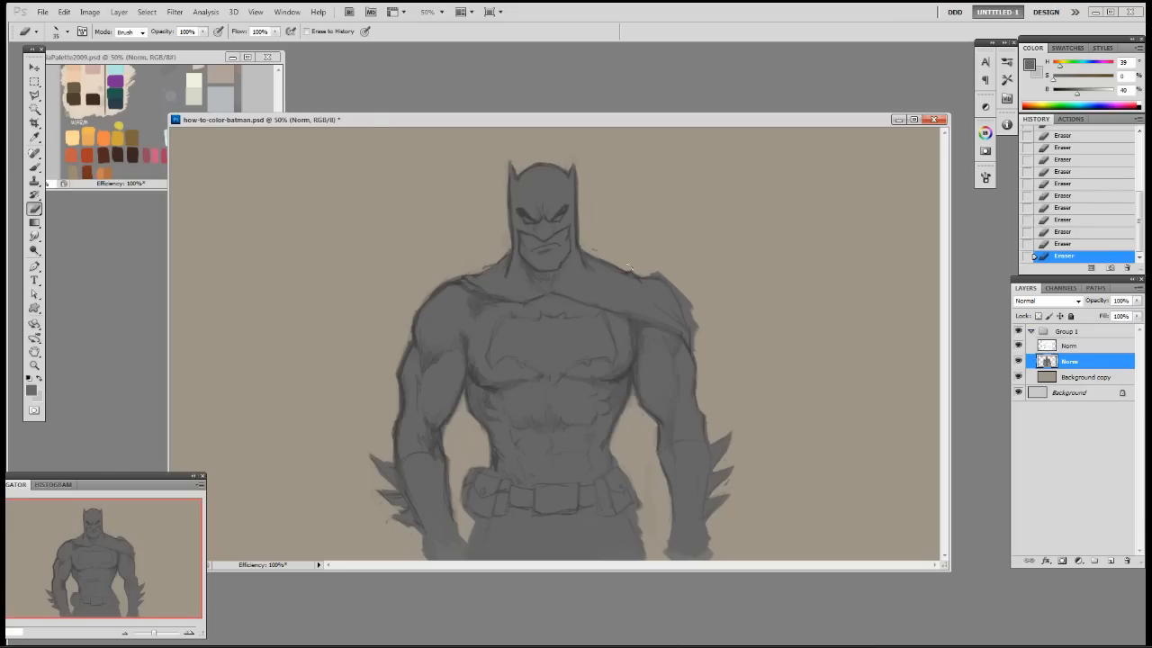
{"action": "left_click_drag", "start_coordinate": [689, 304], "coordinate": [695, 332]}
Add a layer above Background copy and block in the cape on both sides behind the figure with a 175 px brush
{"action": "left_click", "coordinate": [1059, 377]}
{"action": "key", "text": "ctrl+alt+shift+n"}
{"action": "key", "text": "b"}
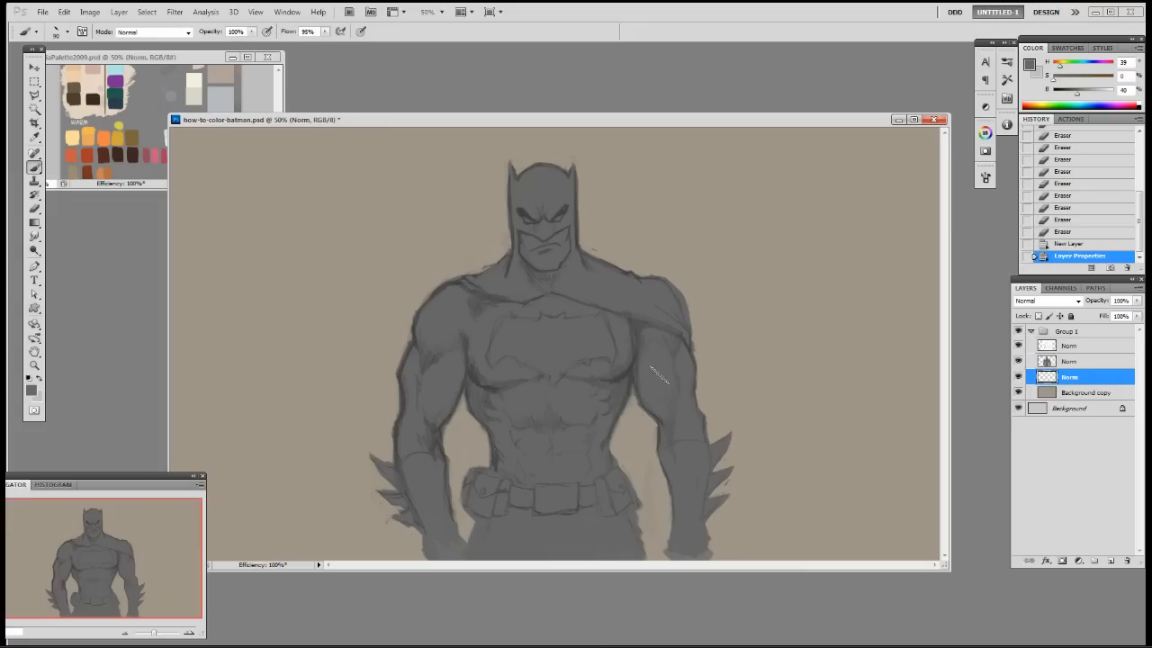
{"action": "key", "text": "bracketright"}
{"action": "key", "text": "bracketright"}
{"action": "key", "text": "bracketright"}
{"action": "key", "text": "bracketright"}
{"action": "left_click_drag", "start_coordinate": [468, 396], "coordinate": [364, 540]}
{"action": "mouse_move", "coordinate": [387, 432]}
{"action": "left_mouse_down"}
{"action": "mouse_move", "coordinate": [297, 540]}
{"action": "mouse_move", "coordinate": [360, 504]}
{"action": "left_mouse_up"}
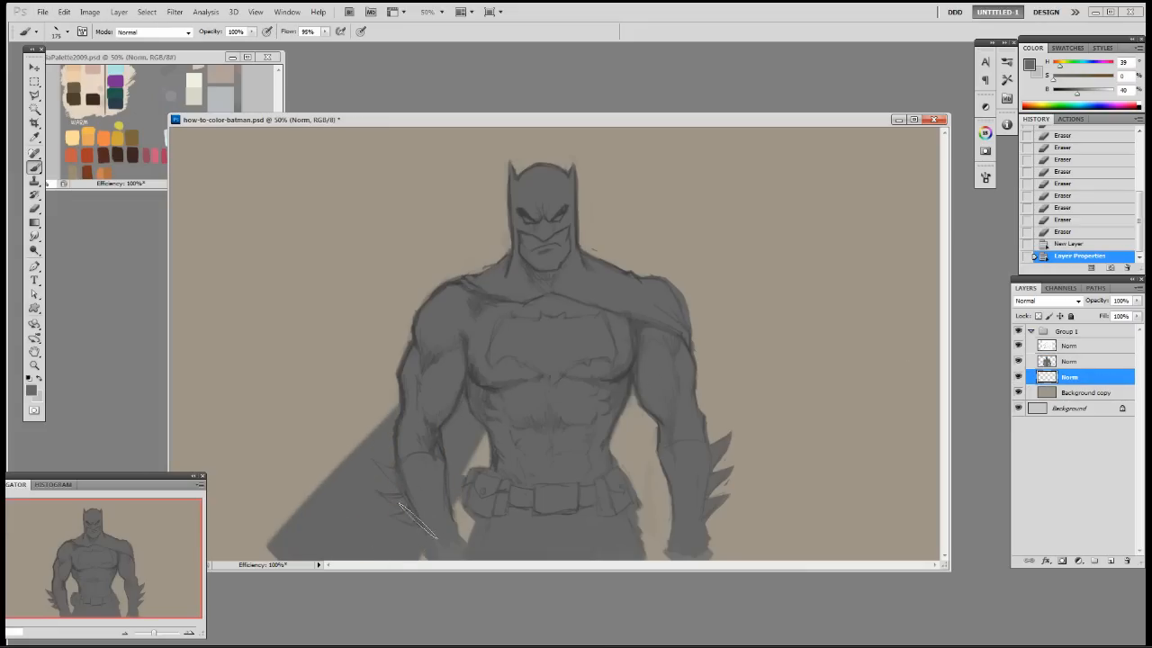
{"action": "mouse_move", "coordinate": [623, 360]}
{"action": "left_mouse_down"}
{"action": "mouse_move", "coordinate": [635, 527]}
{"action": "mouse_move", "coordinate": [711, 405]}
{"action": "mouse_move", "coordinate": [783, 549]}
{"action": "mouse_move", "coordinate": [700, 479]}
{"action": "mouse_move", "coordinate": [773, 532]}
{"action": "mouse_move", "coordinate": [767, 506]}
{"action": "left_mouse_up"}
Trim the cape's right edge into a clean diagonal from the shoulder down using a 150 px eraser
{"action": "key", "text": "e"}
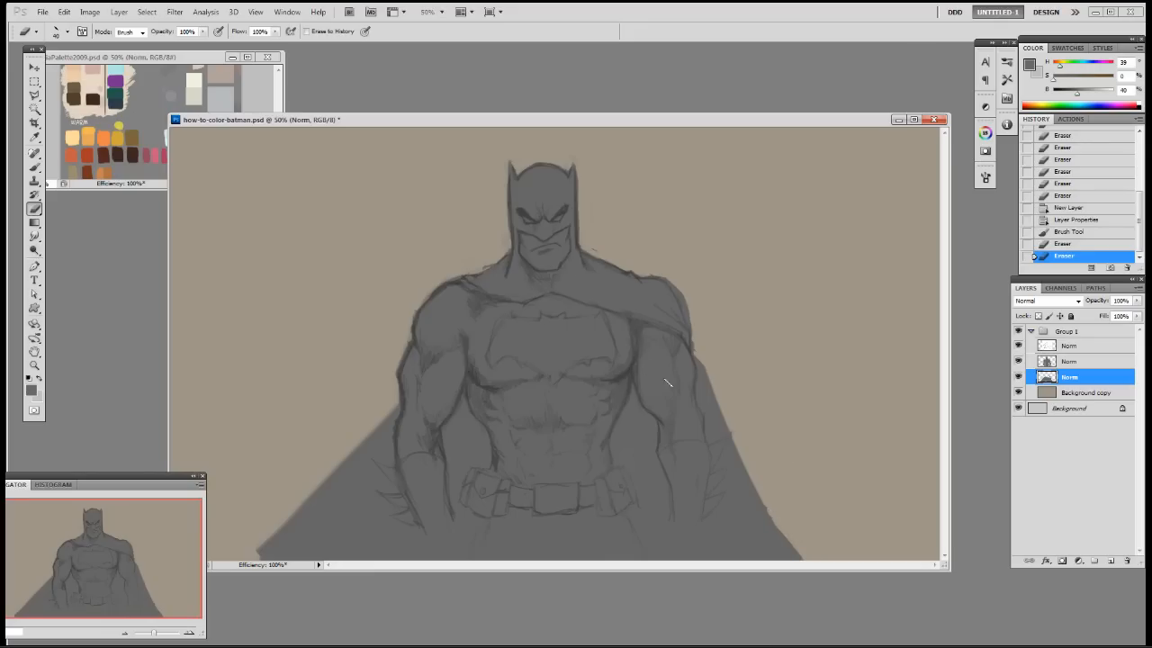
{"action": "key", "text": "b"}
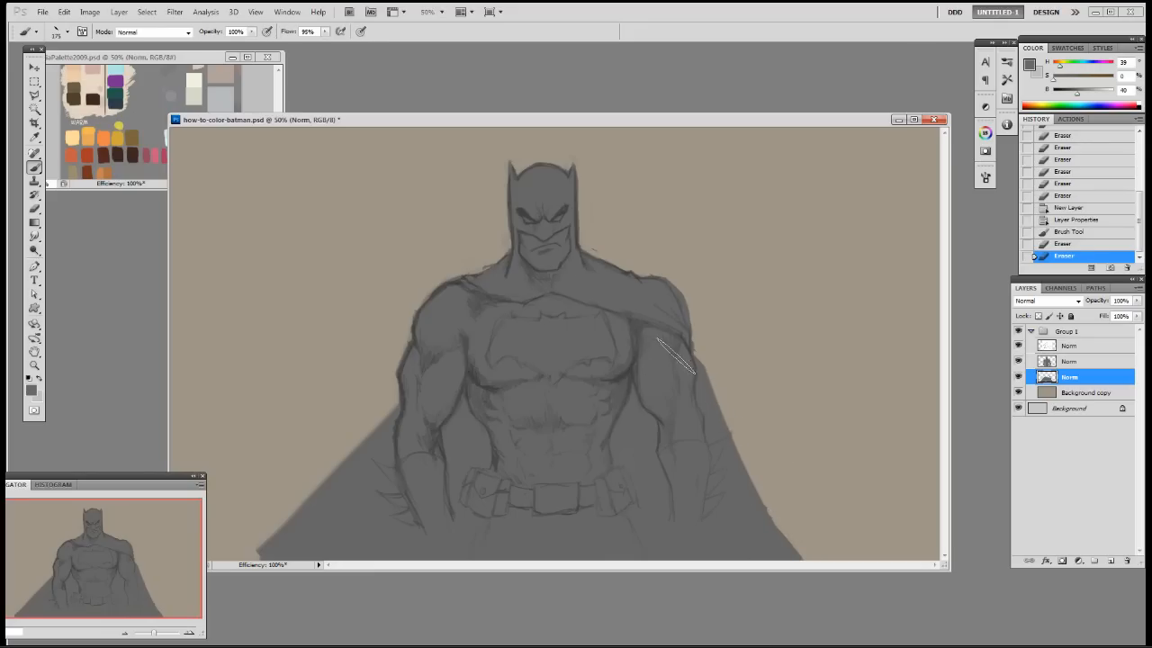
{"action": "key", "text": "e"}
{"action": "right_click", "coordinate": [756, 418]}
{"action": "left_click", "coordinate": [852, 347]}
{"action": "key", "text": "bracketright"}
{"action": "key", "text": "bracketright"}
{"action": "key", "text": "bracketright"}
{"action": "key", "text": "bracketright"}
{"action": "key", "text": "bracketright"}
{"action": "key", "text": "bracketright"}
{"action": "key", "text": "bracketright"}
{"action": "key", "text": "bracketright"}
{"action": "key", "text": "bracketright"}
{"action": "key", "text": "bracketright"}
{"action": "key", "text": "bracketright"}
{"action": "left_click_drag", "start_coordinate": [714, 348], "coordinate": [799, 545]}
{"action": "key", "text": "ctrl+z"}
{"action": "left_click", "coordinate": [704, 340]}
{"action": "mouse_move", "coordinate": [713, 349]}
{"action": "left_mouse_down"}
{"action": "mouse_move", "coordinate": [790, 542]}
{"action": "mouse_move", "coordinate": [818, 576]}
{"action": "left_mouse_up"}
{"action": "left_click_drag", "start_coordinate": [723, 348], "coordinate": [751, 395]}
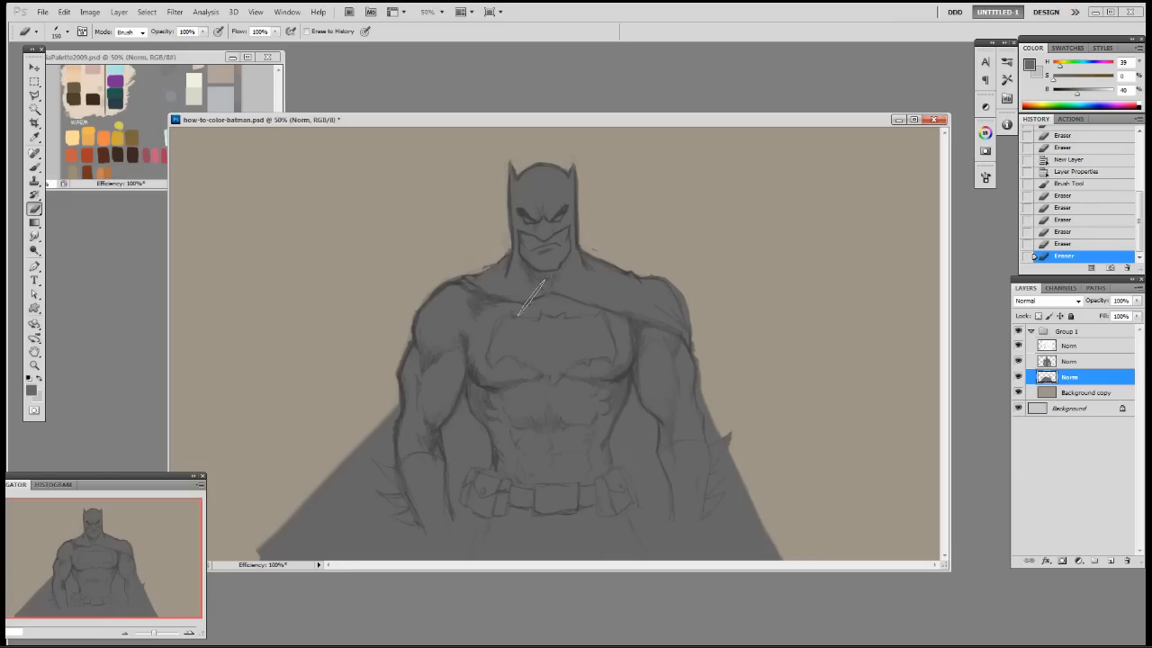
Darken the cape layer with Levels by lowering the white output level to 212
{"action": "left_click", "coordinate": [90, 12]}
{"action": "mouse_move", "coordinate": [108, 41]}
{"action": "left_click", "coordinate": [245, 54]}
{"action": "left_click_drag", "start_coordinate": [171, 384], "coordinate": [149, 385]}
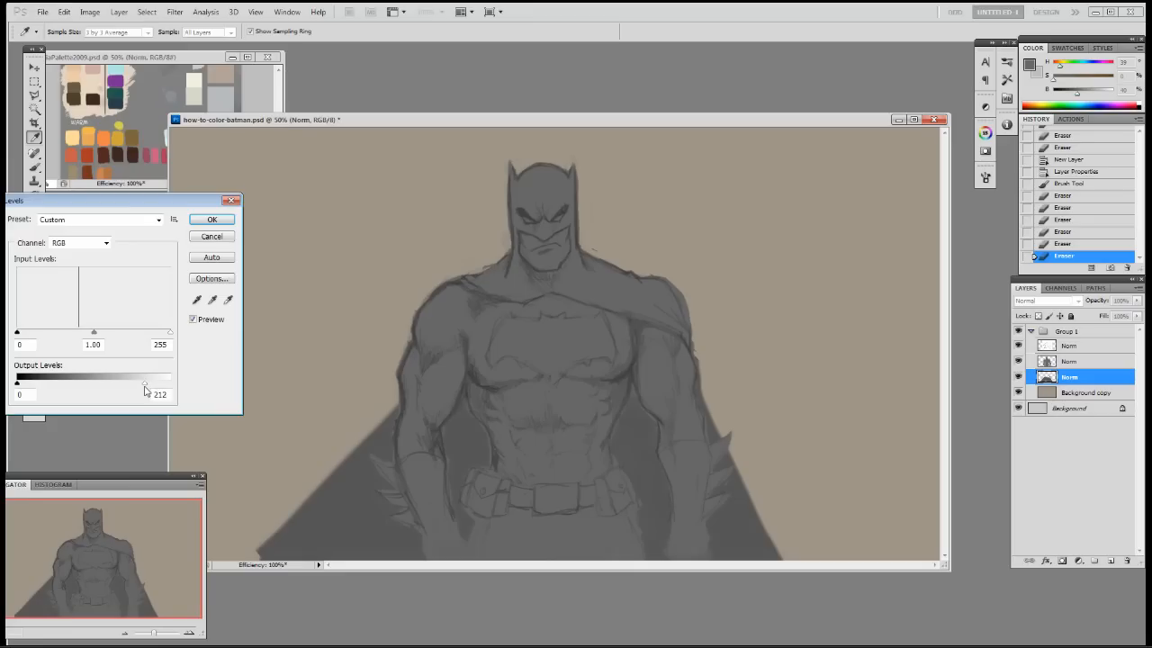
{"action": "left_click", "coordinate": [213, 219]}
{"action": "key", "text": "b"}
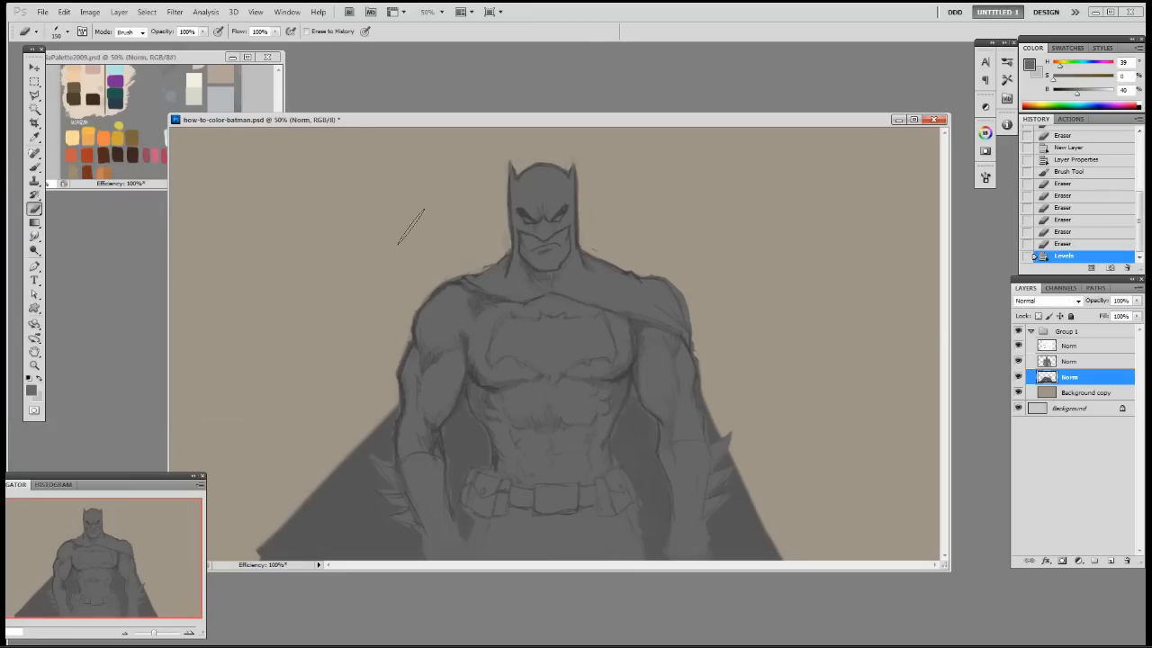
Erase the leftover grey between the waist and right arm on the figure silhouette layer with a small eraser
{"action": "left_click", "coordinate": [1051, 363]}
{"action": "left_click", "coordinate": [1052, 364], "text": "ctrl"}
{"action": "key", "text": "ctrl+d"}
{"action": "right_click", "coordinate": [616, 403]}
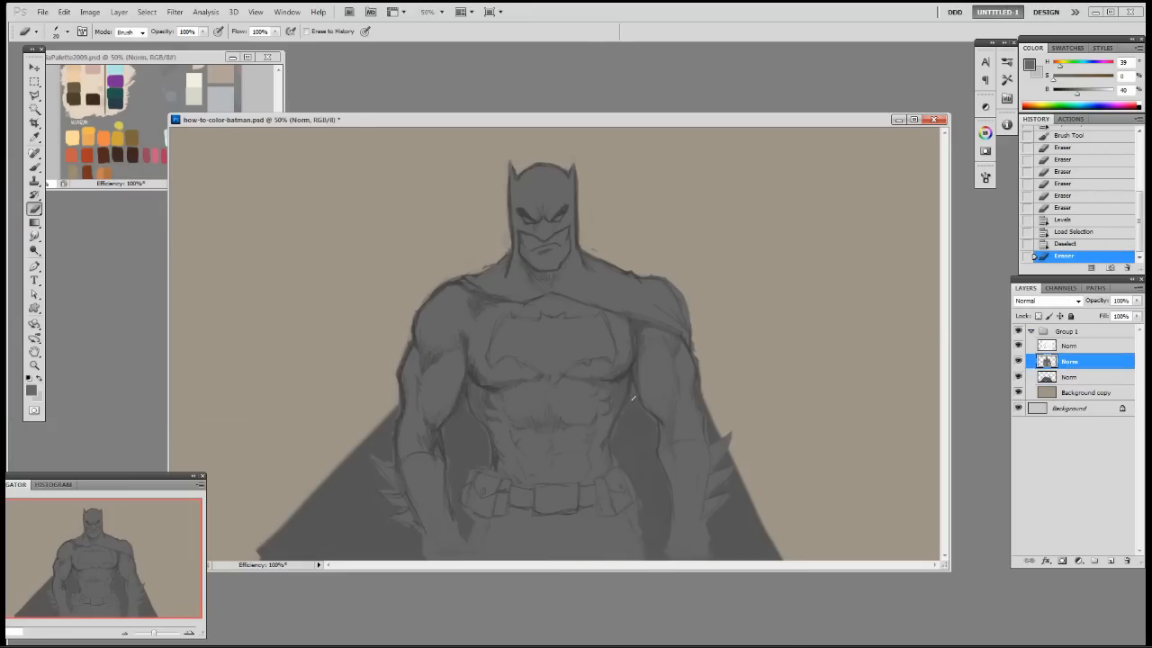
{"action": "left_click_drag", "start_coordinate": [624, 420], "coordinate": [641, 512]}
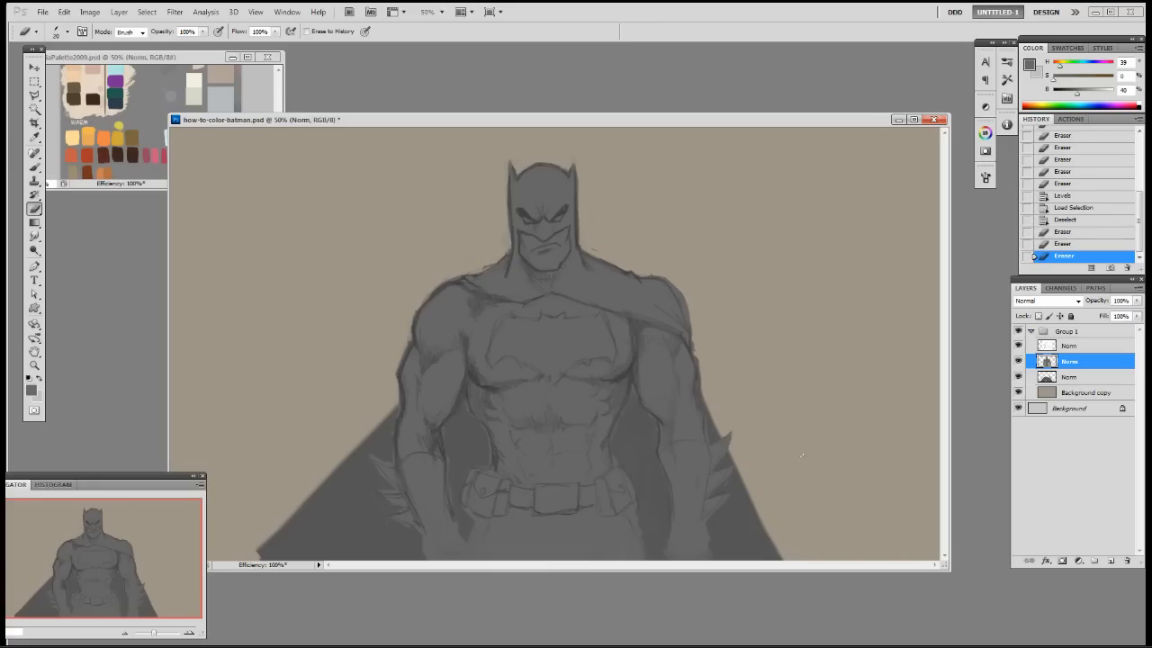
Lower the opacity of the Multiply sketch layer slightly
{"action": "key", "text": "alt+bracketright"}
{"action": "left_click", "coordinate": [1137, 303]}
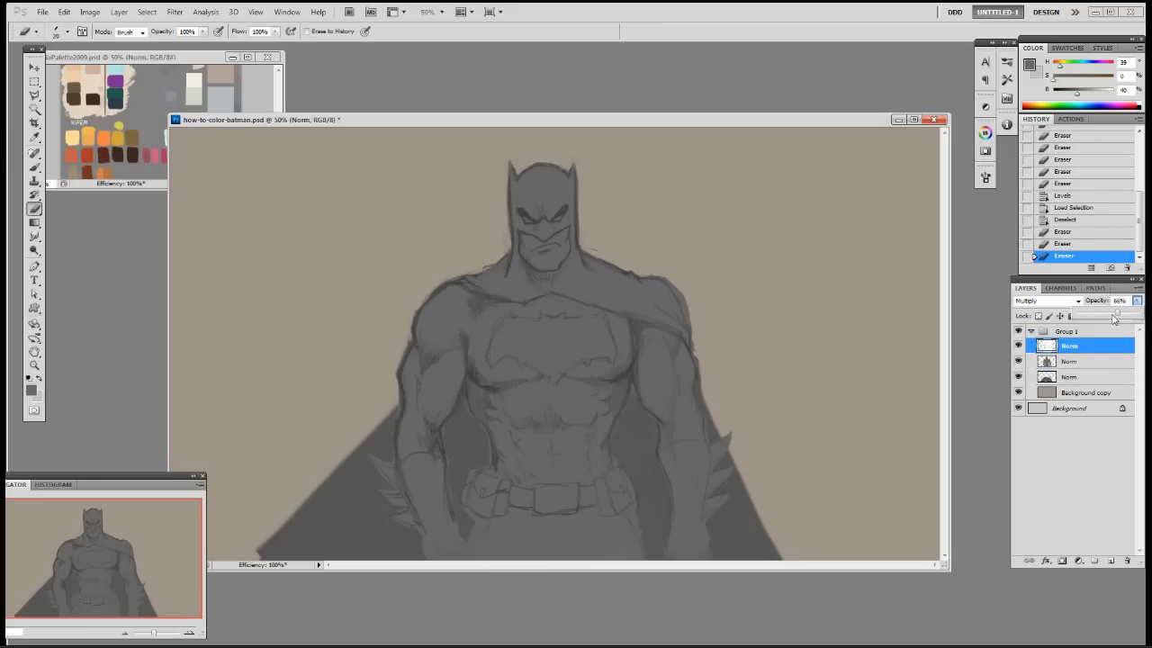
{"action": "left_click_drag", "start_coordinate": [1114, 317], "coordinate": [1112, 317]}
Duplicate the figure silhouette layer and set the copy to Multiply at 100% opacity
{"action": "key", "text": "alt+bracketleft"}
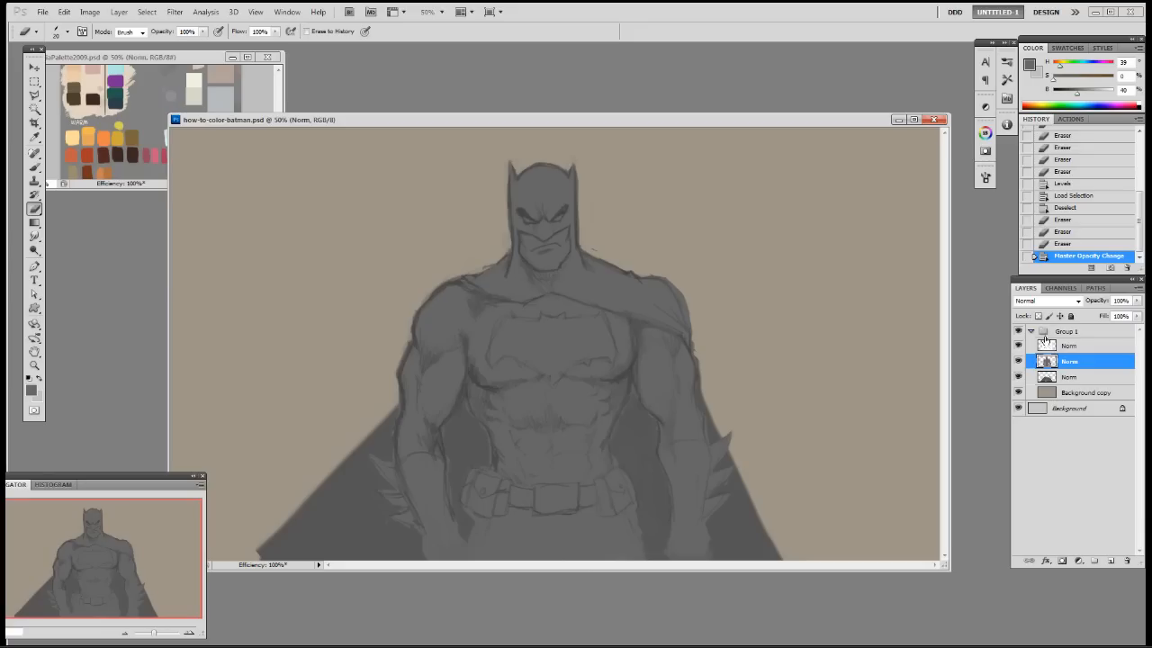
{"action": "left_click_drag", "start_coordinate": [1087, 372], "coordinate": [1111, 560]}
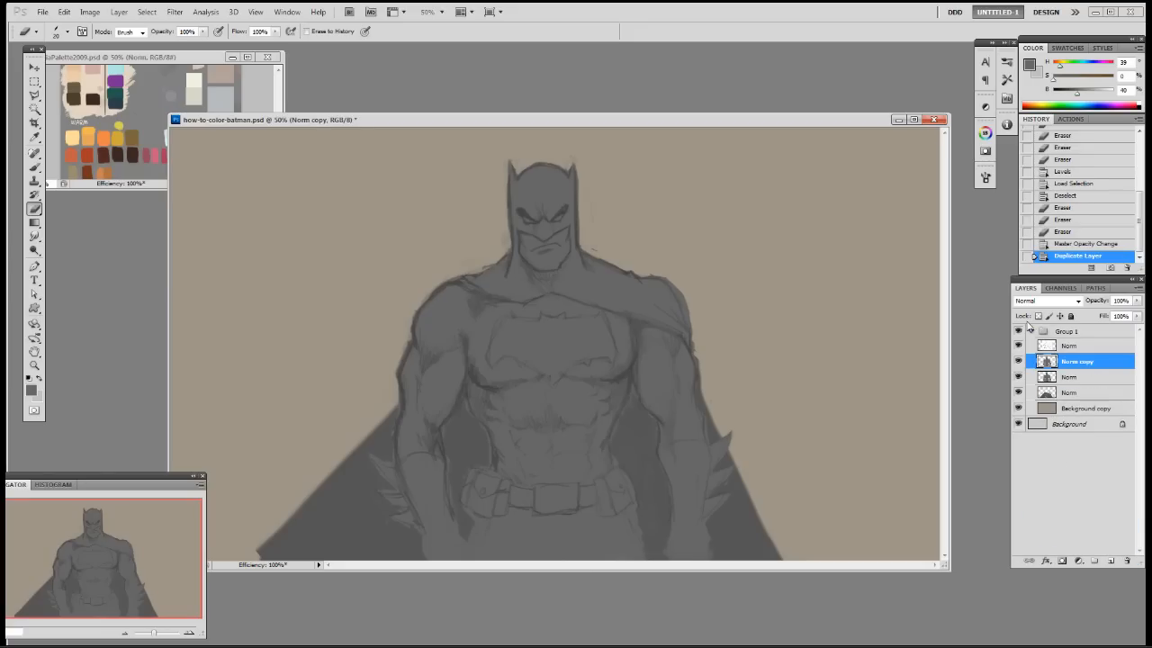
{"action": "left_click", "coordinate": [1078, 302]}
{"action": "left_click", "coordinate": [1035, 344]}
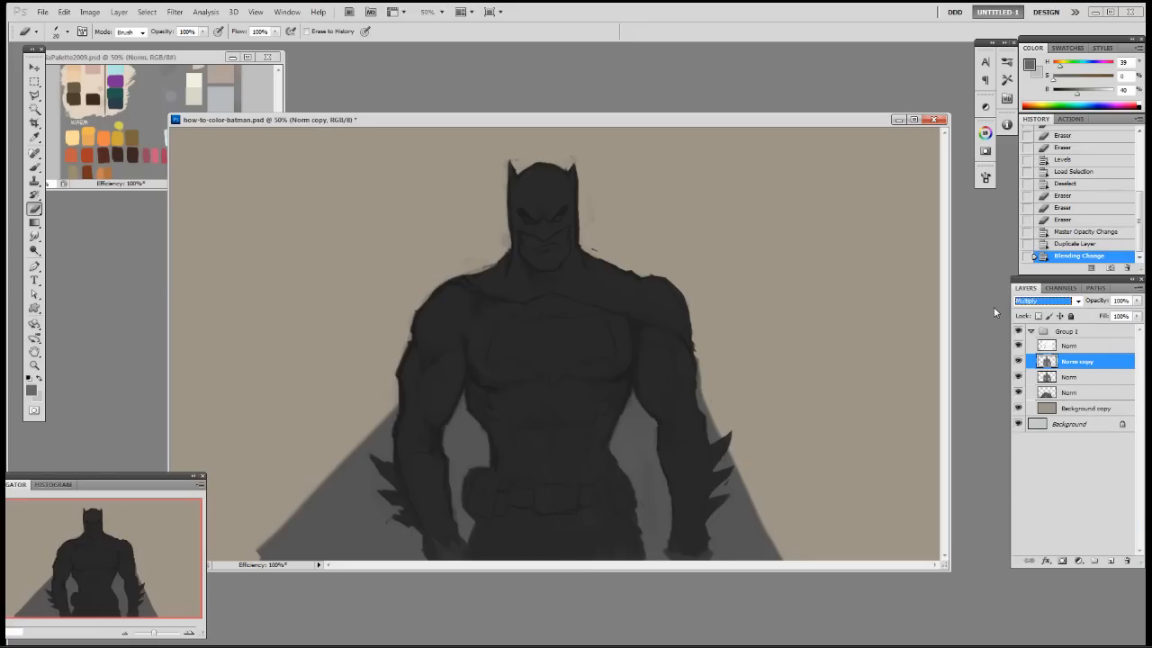
{"action": "left_click", "coordinate": [1137, 300]}
{"action": "left_click_drag", "start_coordinate": [1128, 316], "coordinate": [1140, 326]}
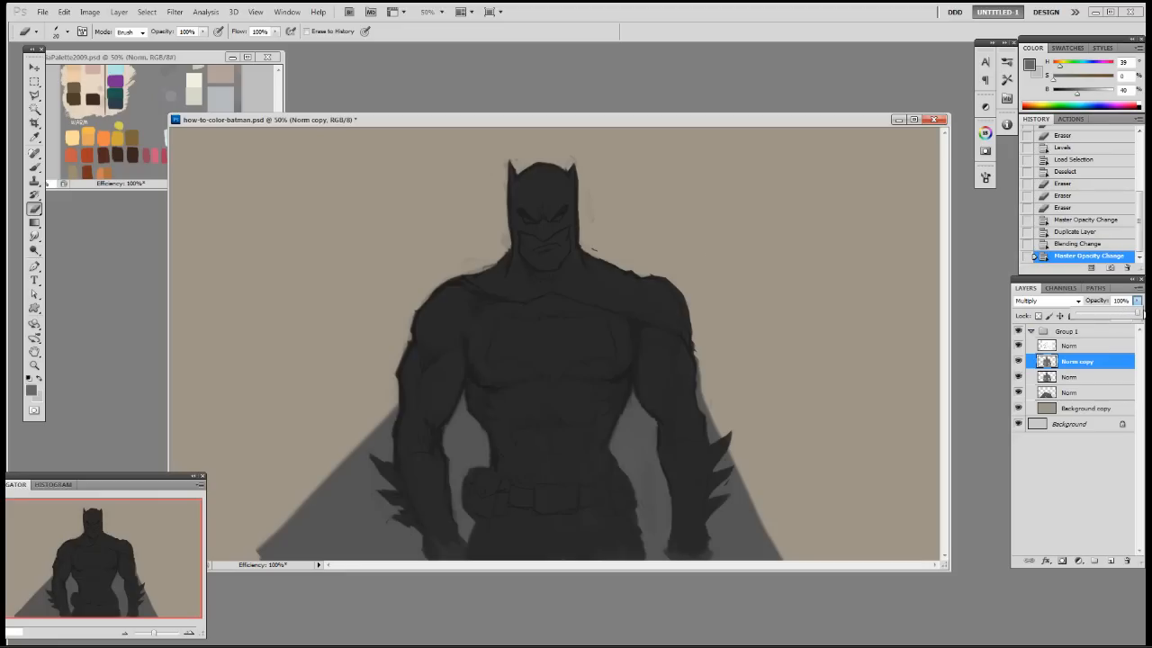
Sample the figure's dark grey as the brush colour and darken the duplicate with Levels, lowering the white output to 215
{"action": "key", "text": "b"}
{"action": "left_click", "coordinate": [578, 273], "text": "alt"}
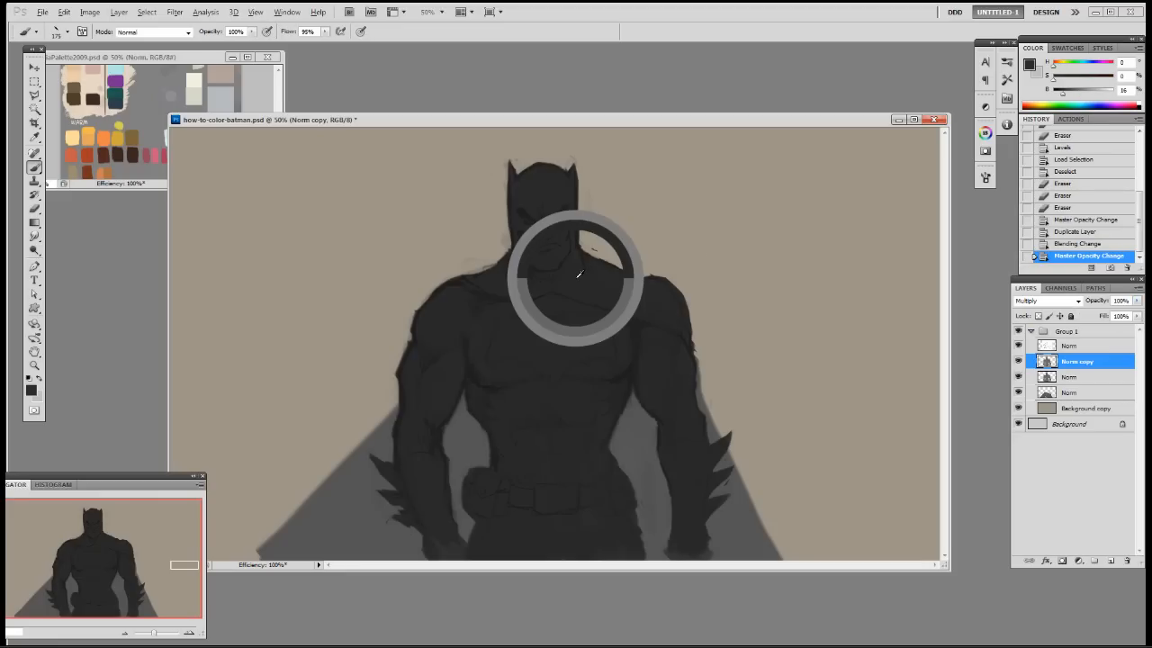
{"action": "left_click", "coordinate": [90, 11]}
{"action": "mouse_move", "coordinate": [123, 42]}
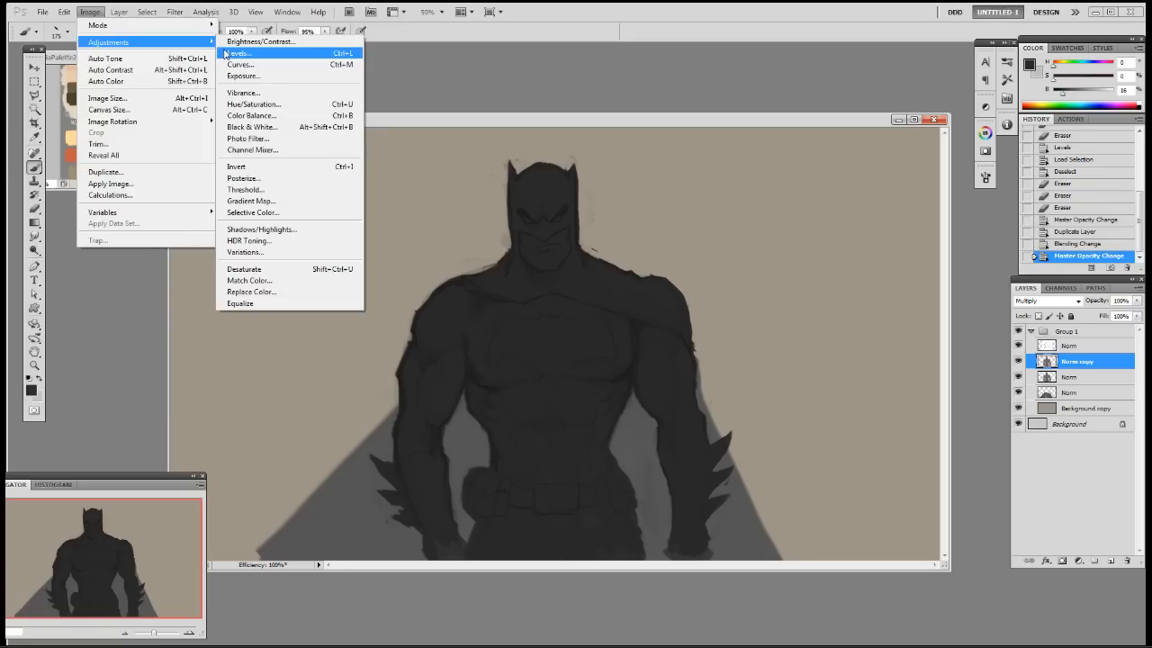
{"action": "left_click", "coordinate": [235, 53]}
{"action": "left_click_drag", "start_coordinate": [169, 388], "coordinate": [164, 389]}
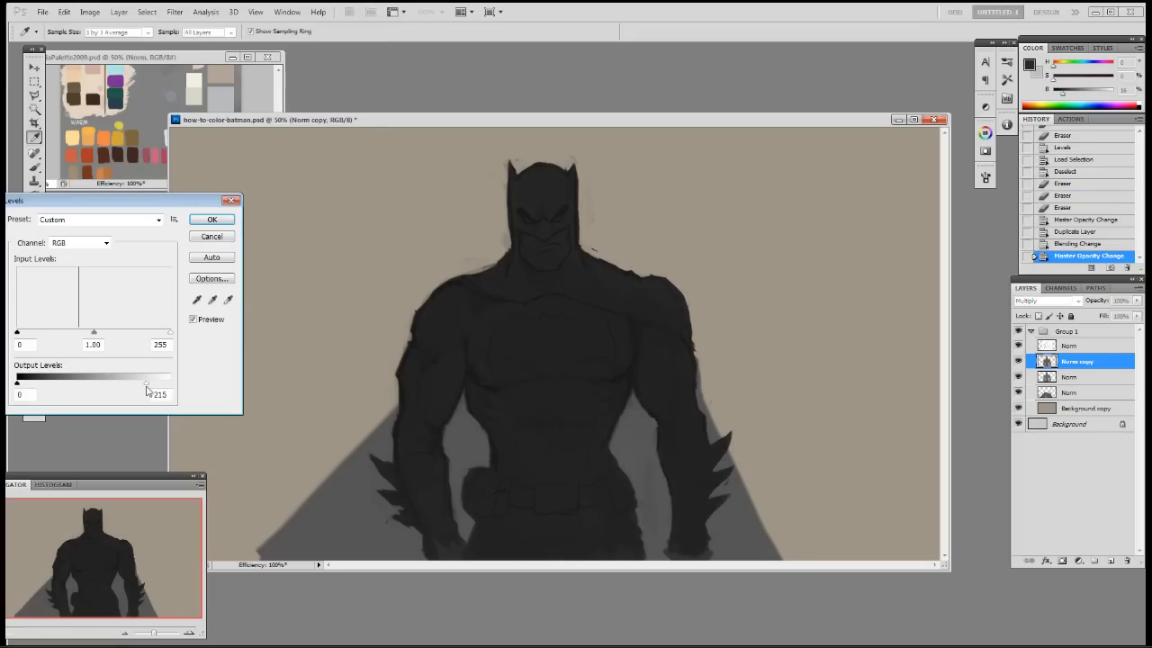
{"action": "left_click", "coordinate": [211, 220]}
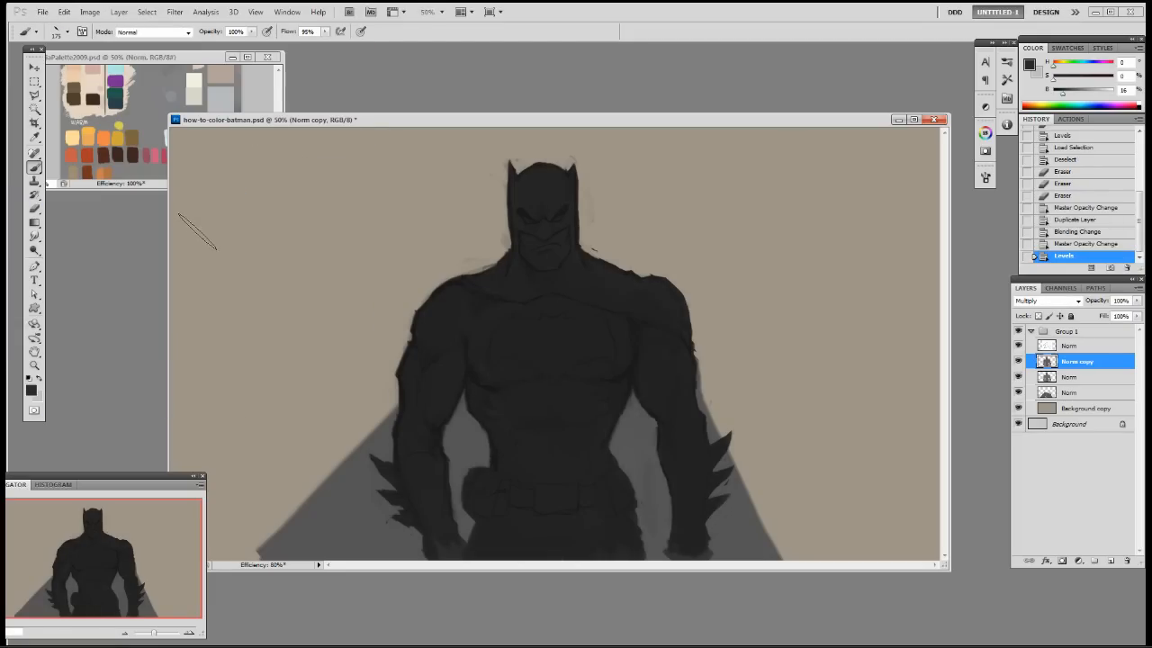
Erase the stray smudges beside the head and neck on the Multiply figure copy with the Eraser
{"action": "left_click", "coordinate": [1046, 379], "text": "ctrl"}
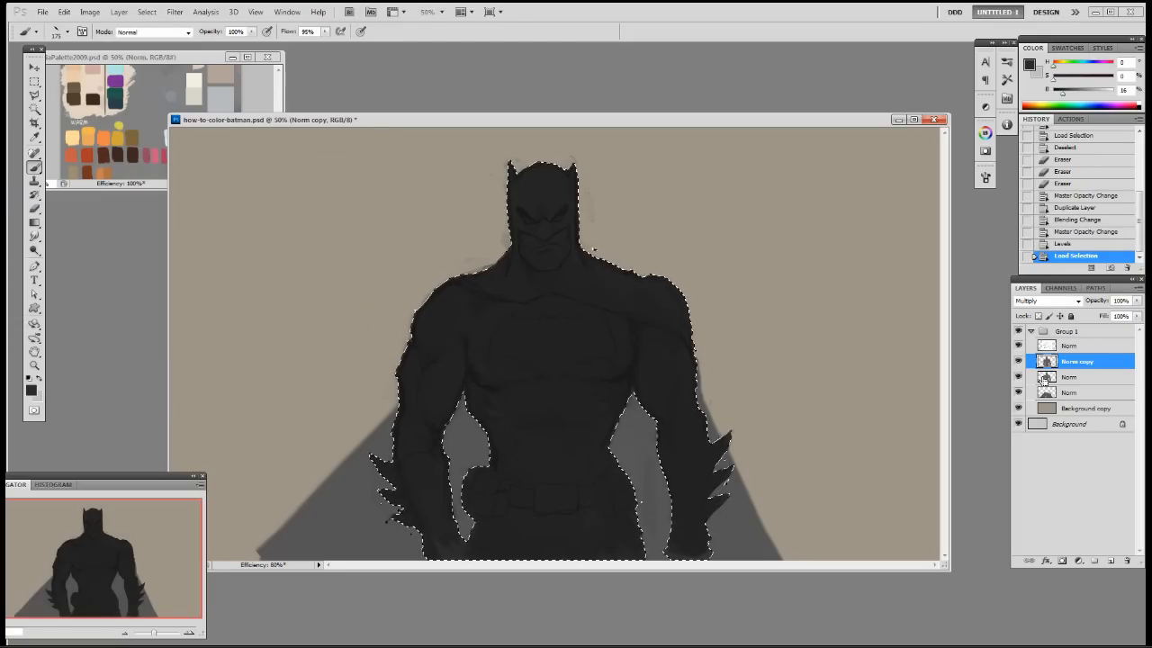
{"action": "key", "text": "ctrl+d"}
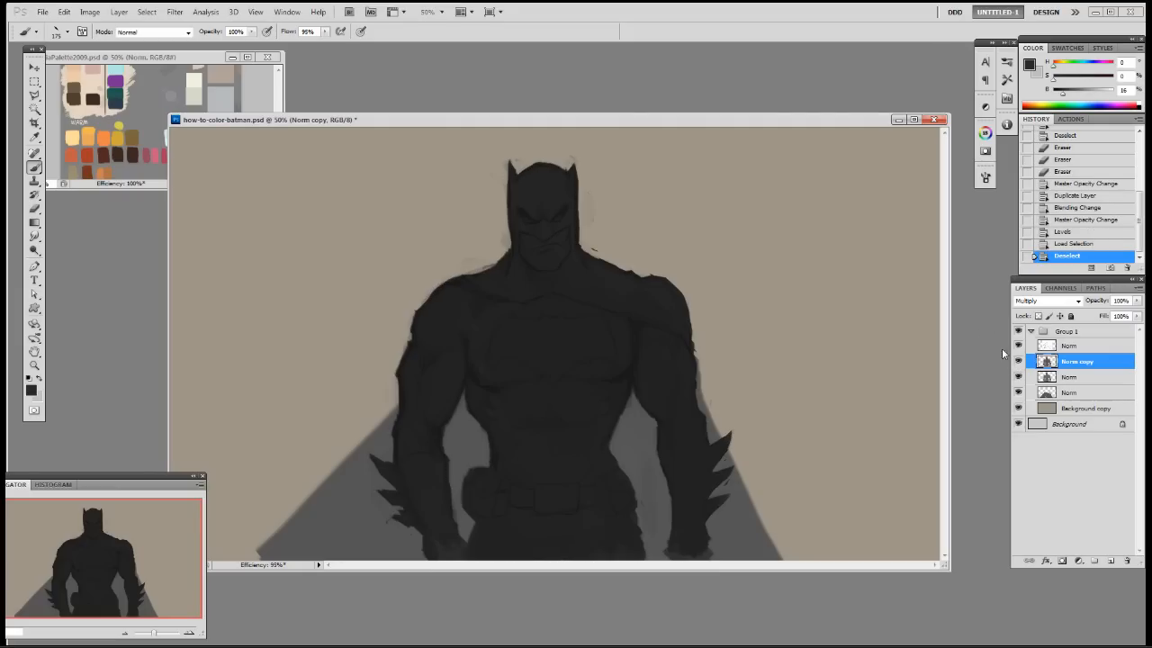
{"action": "key", "text": "e"}
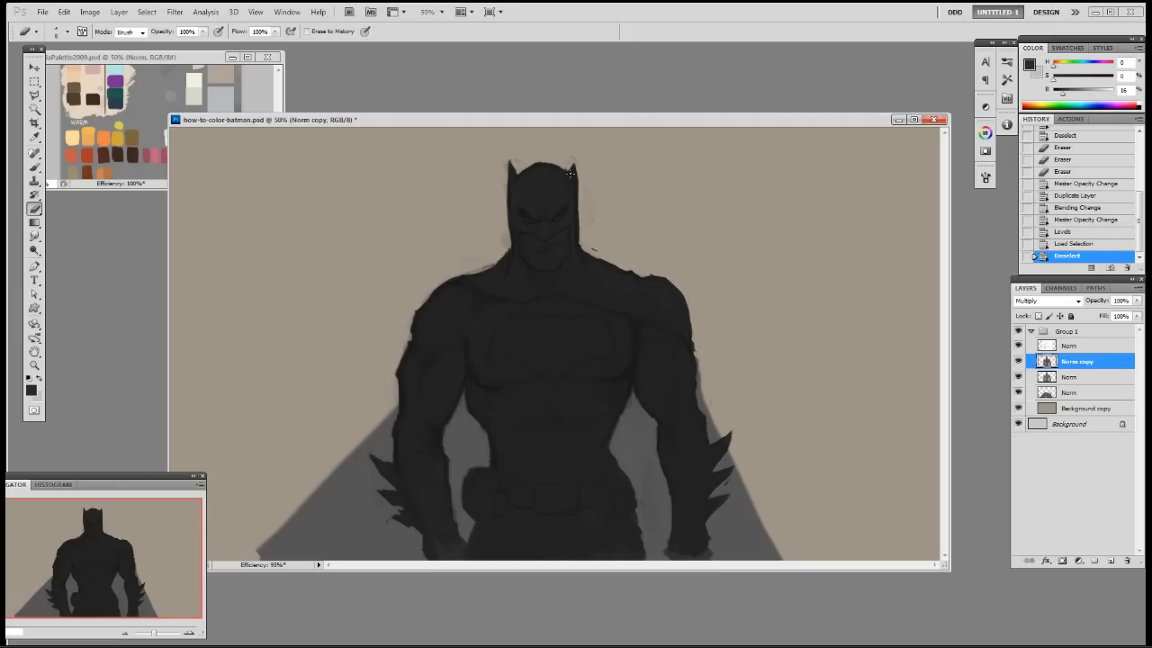
{"action": "mouse_move", "coordinate": [594, 228]}
{"action": "left_mouse_down"}
{"action": "mouse_move", "coordinate": [574, 152]}
{"action": "mouse_move", "coordinate": [505, 166]}
{"action": "left_mouse_up"}
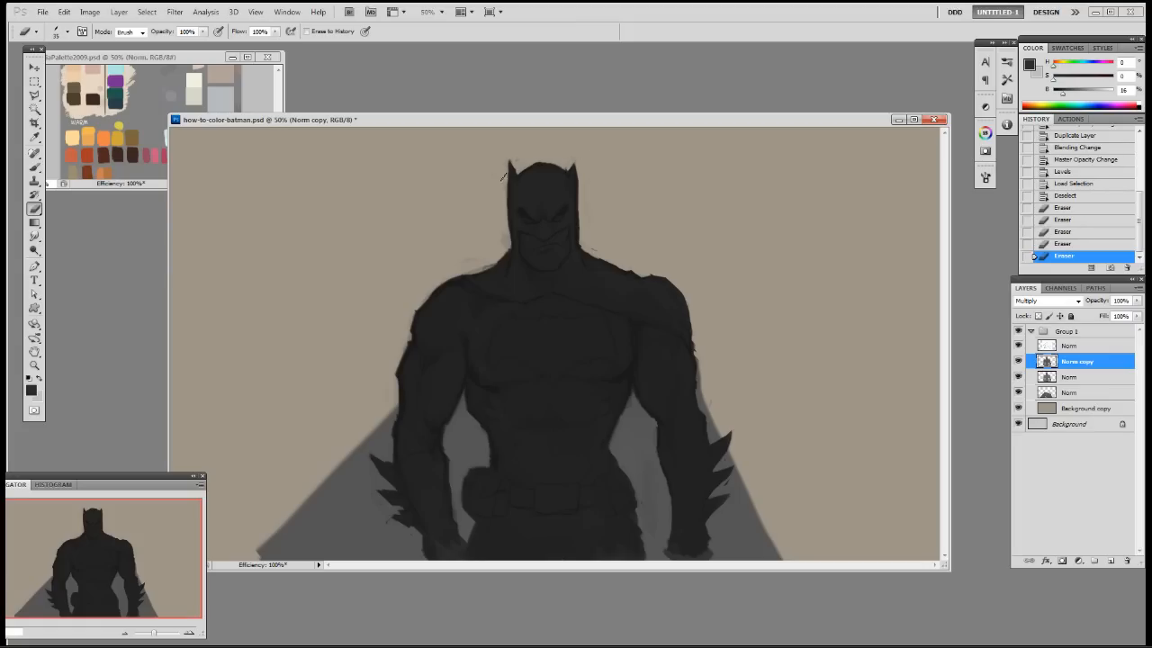
{"action": "left_click_drag", "start_coordinate": [485, 264], "coordinate": [490, 258]}
Switch to the freehand Lasso and clear the remaining stray marks around the head and shoulders, finishing with nothing selected
{"action": "key", "text": "l"}
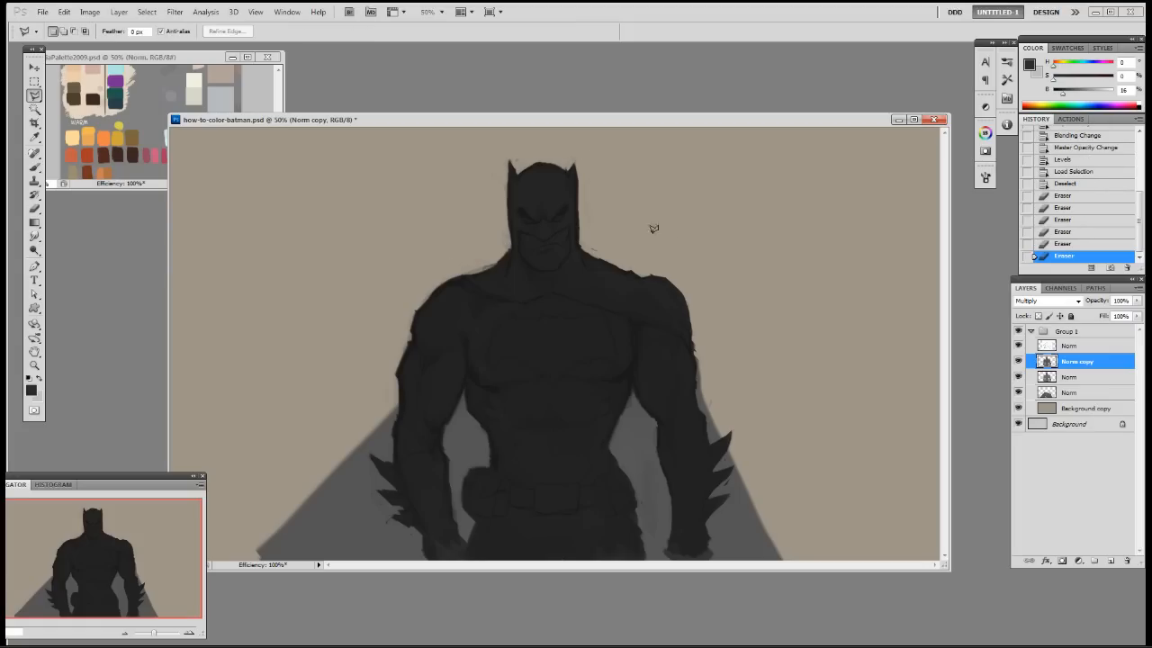
{"action": "left_click", "coordinate": [35, 98]}
{"action": "left_click", "coordinate": [82, 117]}
{"action": "left_click", "coordinate": [305, 213]}
{"action": "key", "text": "Escape"}
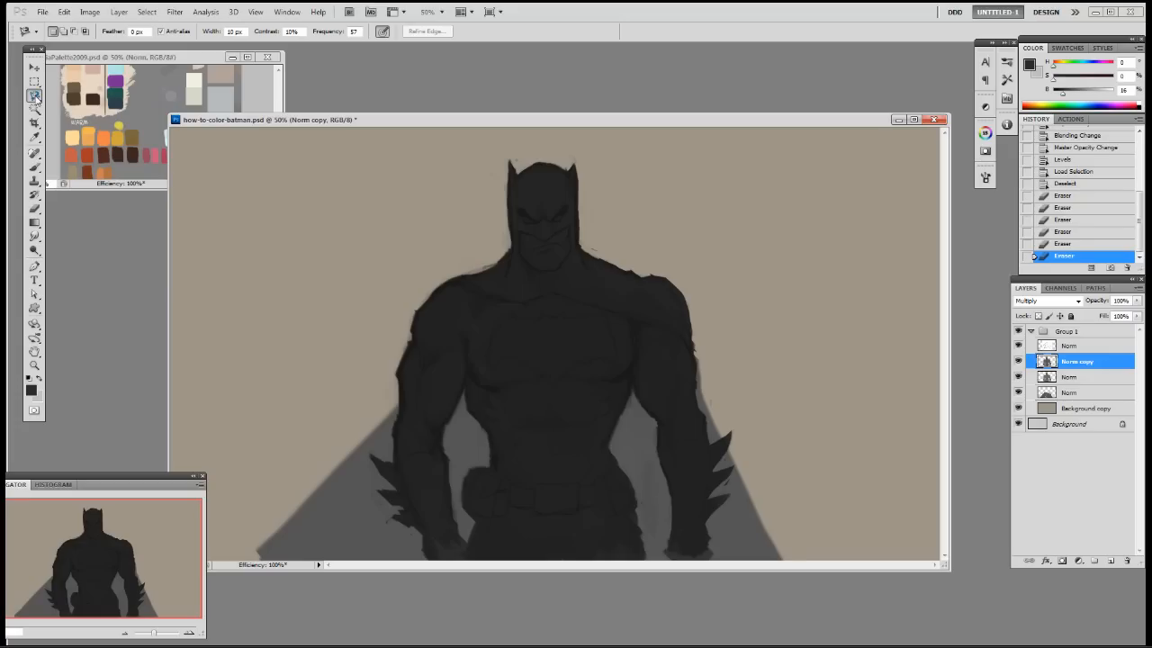
{"action": "left_click", "coordinate": [34, 96]}
{"action": "left_click", "coordinate": [76, 95]}
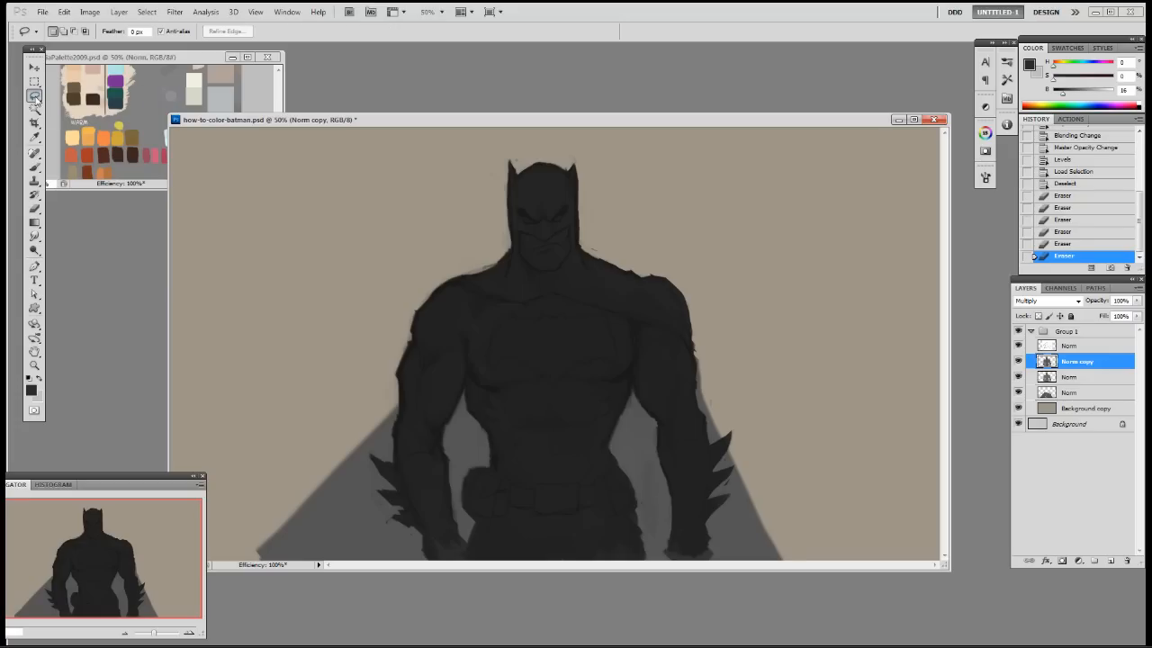
{"action": "left_click", "coordinate": [35, 97]}
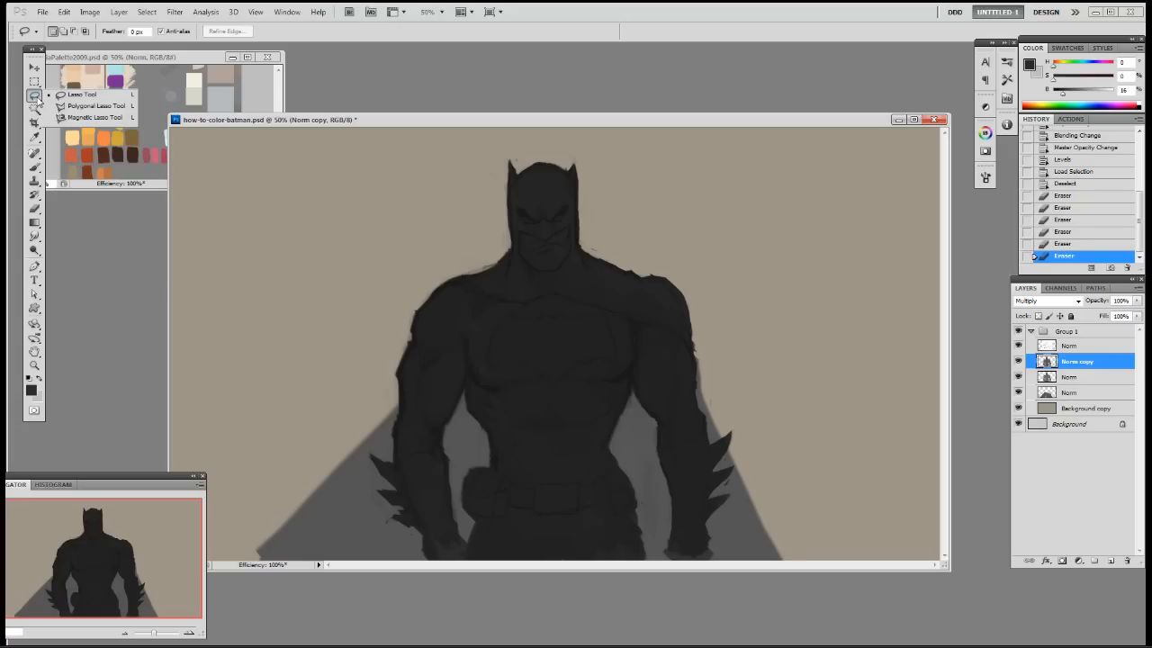
{"action": "left_click", "coordinate": [315, 125]}
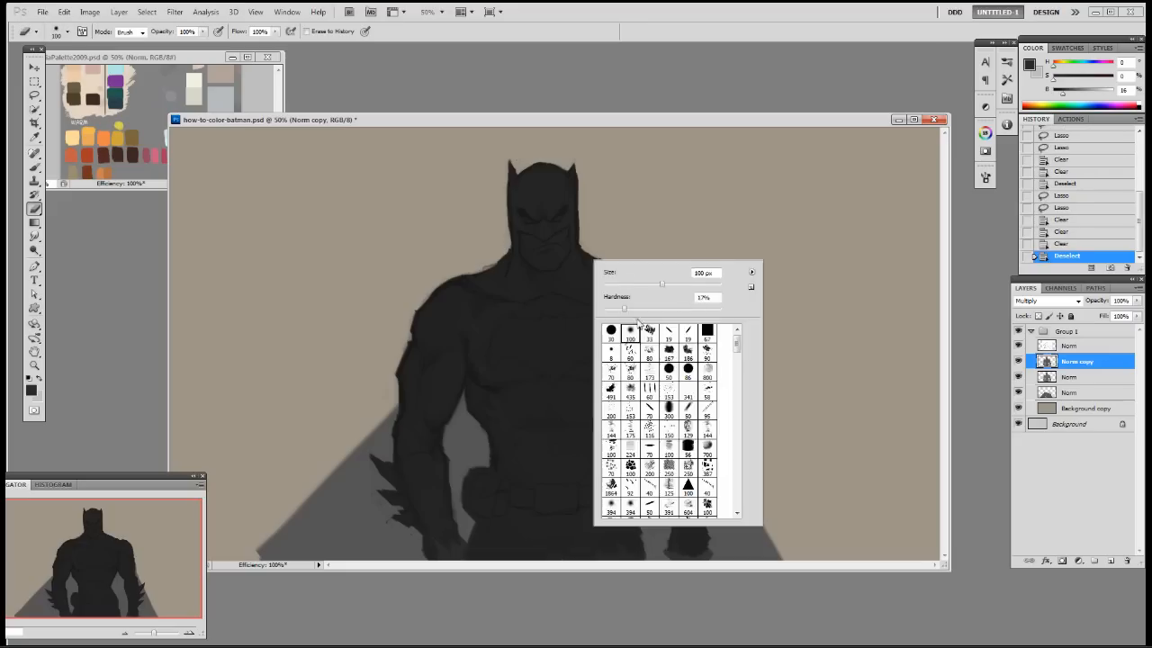
Softly erase over the forehead and face with a 200 px soft round eraser at 50% opacity to lighten them
{"action": "key", "text": "Escape"}
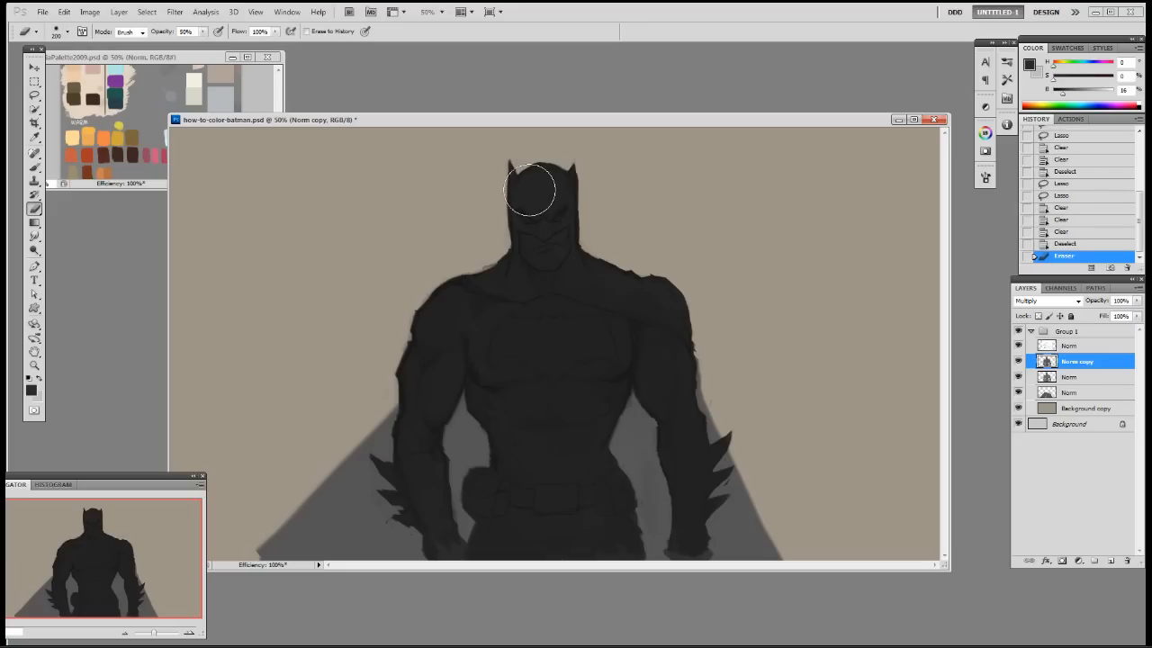
{"action": "left_click_drag", "start_coordinate": [530, 190], "coordinate": [543, 201]}
{"action": "left_click", "coordinate": [535, 198]}
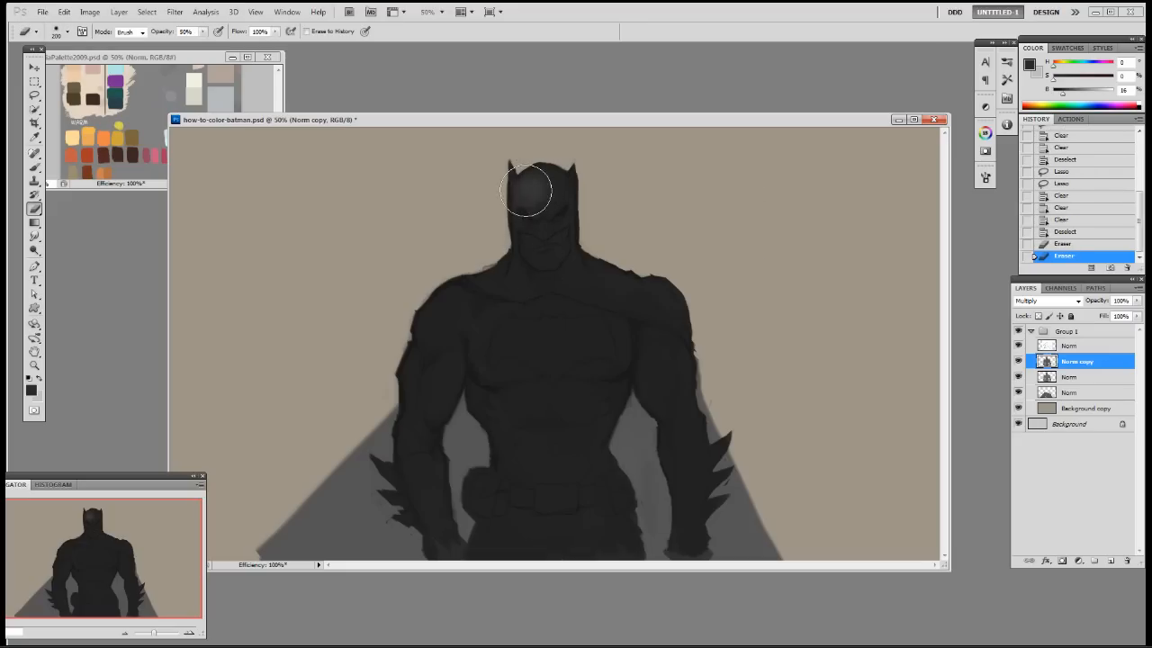
{"action": "mouse_move", "coordinate": [527, 192]}
{"action": "left_mouse_down"}
{"action": "mouse_move", "coordinate": [552, 187]}
{"action": "mouse_move", "coordinate": [532, 233]}
{"action": "left_mouse_up"}
{"action": "mouse_move", "coordinate": [531, 239]}
{"action": "left_mouse_down"}
{"action": "mouse_move", "coordinate": [528, 256]}
{"action": "mouse_move", "coordinate": [540, 243]}
{"action": "mouse_move", "coordinate": [533, 219]}
{"action": "left_mouse_up"}
Reduce the eraser to about 40 px and bring out the lighter planes around the brow, nose and cheeks
{"action": "key", "text": "bracketleft"}
{"action": "key", "text": "bracketleft"}
{"action": "key", "text": "bracketleft"}
{"action": "key", "text": "bracketleft"}
{"action": "key", "text": "bracketleft"}
{"action": "key", "text": "bracketleft"}
{"action": "key", "text": "bracketleft"}
{"action": "key", "text": "bracketleft"}
{"action": "key", "text": "bracketleft"}
{"action": "key", "text": "bracketleft"}
{"action": "key", "text": "bracketleft"}
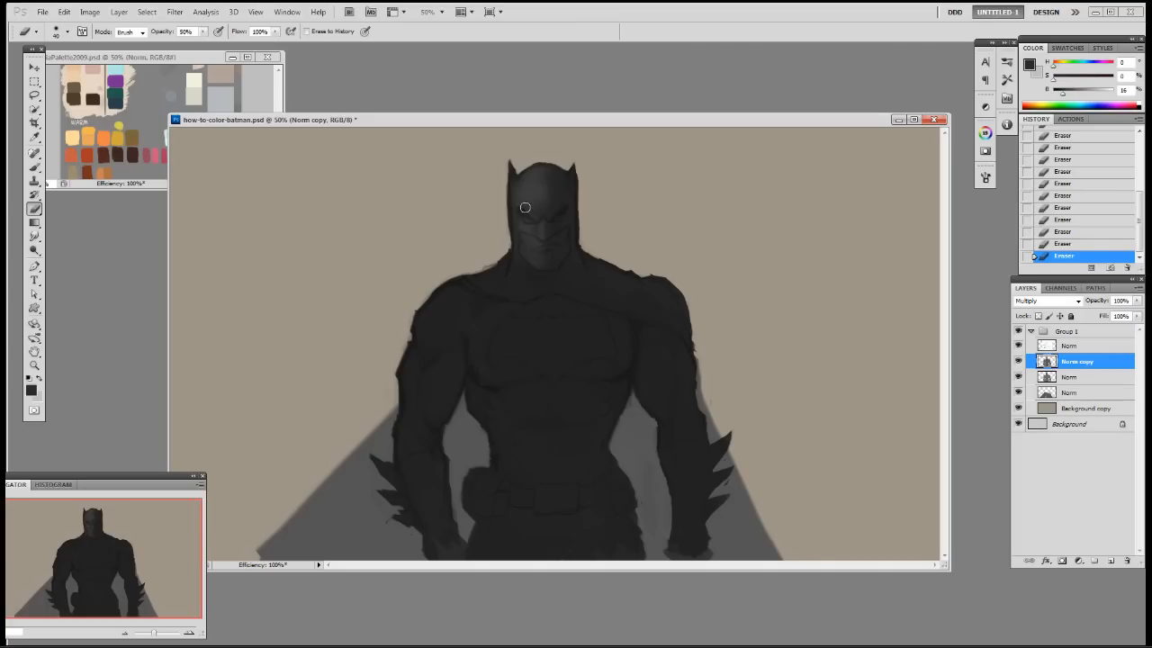
Lighten the chest muscles and the figure's right shoulder with a 250 px soft eraser at 30% opacity
{"action": "key", "text": "bracketright"}
{"action": "key", "text": "bracketright"}
{"action": "key", "text": "bracketright"}
{"action": "key", "text": "bracketright"}
{"action": "key", "text": "bracketleft"}
{"action": "key", "text": "bracketright"}
{"action": "key", "text": "bracketright"}
{"action": "key", "text": "bracketright"}
{"action": "key", "text": "bracketright"}
{"action": "key", "text": "bracketright"}
{"action": "key", "text": "bracketright"}
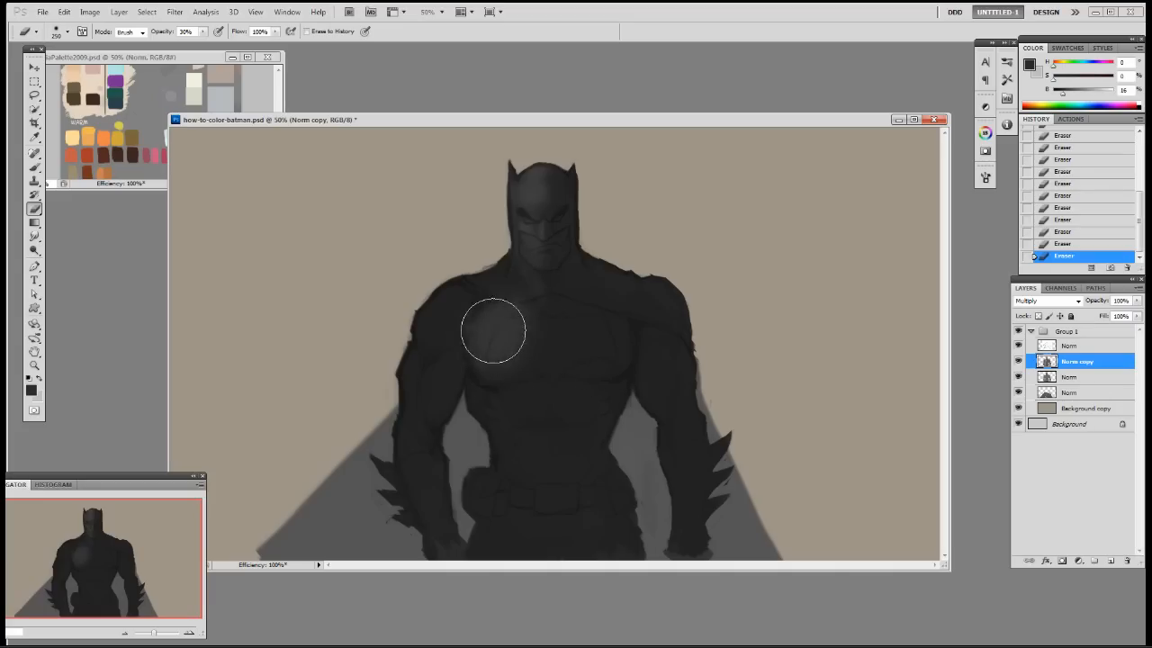
{"action": "mouse_move", "coordinate": [489, 329]}
{"action": "left_mouse_down"}
{"action": "mouse_move", "coordinate": [521, 336]}
{"action": "mouse_move", "coordinate": [522, 317]}
{"action": "mouse_move", "coordinate": [501, 312]}
{"action": "mouse_move", "coordinate": [515, 333]}
{"action": "mouse_move", "coordinate": [572, 342]}
{"action": "mouse_move", "coordinate": [564, 324]}
{"action": "mouse_move", "coordinate": [586, 363]}
{"action": "mouse_move", "coordinate": [577, 320]}
{"action": "mouse_move", "coordinate": [570, 365]}
{"action": "left_mouse_up"}
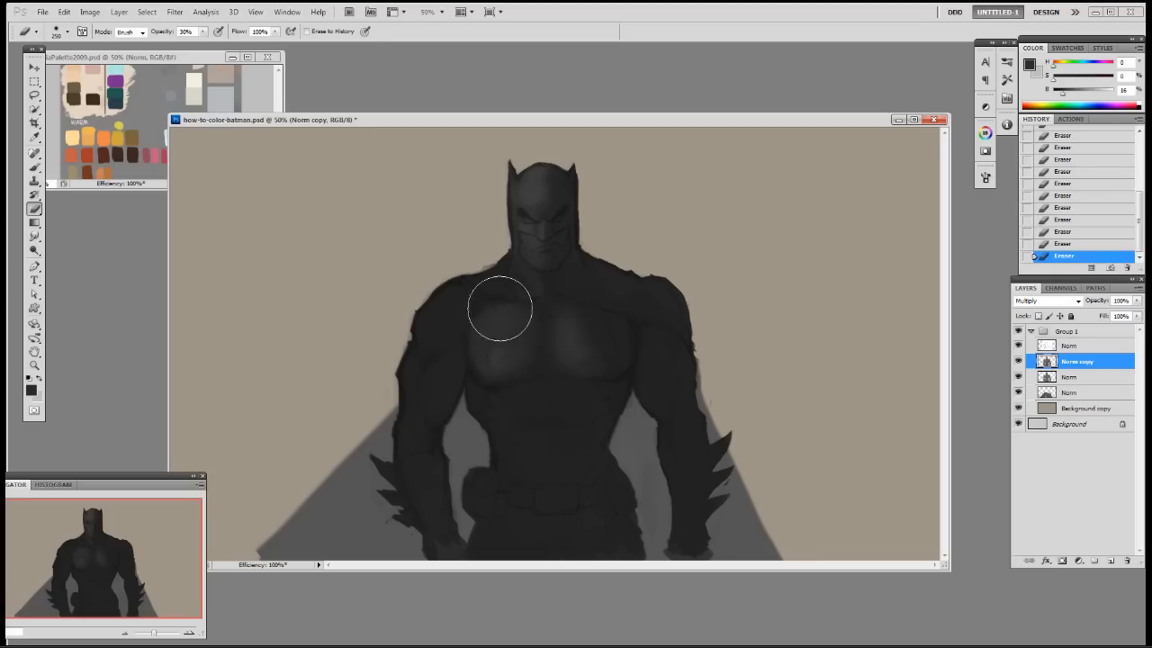
{"action": "mouse_move", "coordinate": [455, 298]}
{"action": "left_mouse_down"}
{"action": "mouse_move", "coordinate": [422, 341]}
{"action": "mouse_move", "coordinate": [459, 298]}
{"action": "mouse_move", "coordinate": [424, 365]}
{"action": "mouse_move", "coordinate": [462, 313]}
{"action": "left_mouse_up"}
Blend broad soft light over the torso and right arm with a 700 px eraser reduced to 500 px, at 30% opacity
{"action": "key", "text": "bracketright"}
{"action": "key", "text": "bracketright"}
{"action": "key", "text": "bracketright"}
{"action": "key", "text": "bracketright"}
{"action": "key", "text": "bracketright"}
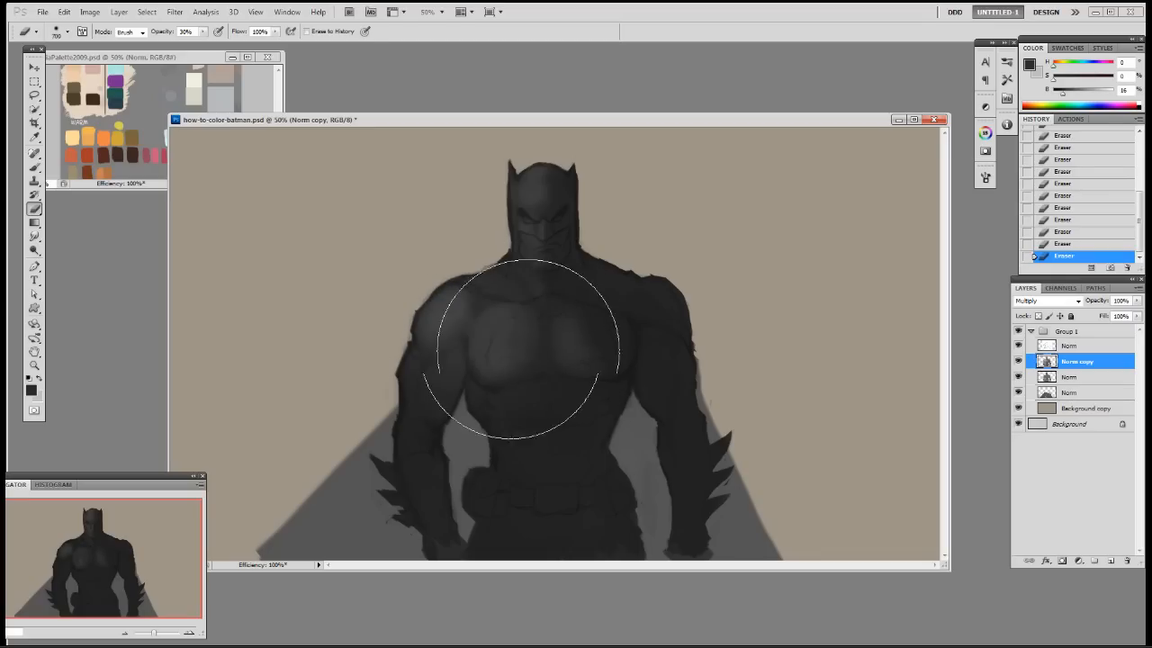
{"action": "key", "text": "bracketleft"}
{"action": "key", "text": "bracketleft"}
{"action": "mouse_move", "coordinate": [548, 396]}
{"action": "left_mouse_down"}
{"action": "mouse_move", "coordinate": [527, 381]}
{"action": "mouse_move", "coordinate": [534, 476]}
{"action": "mouse_move", "coordinate": [501, 368]}
{"action": "left_mouse_up"}
{"action": "key", "text": "bracketleft"}
{"action": "key", "text": "bracketleft"}
{"action": "key", "text": "bracketleft"}
{"action": "key", "text": "bracketright"}
{"action": "key", "text": "bracketright"}
{"action": "key", "text": "bracketright"}
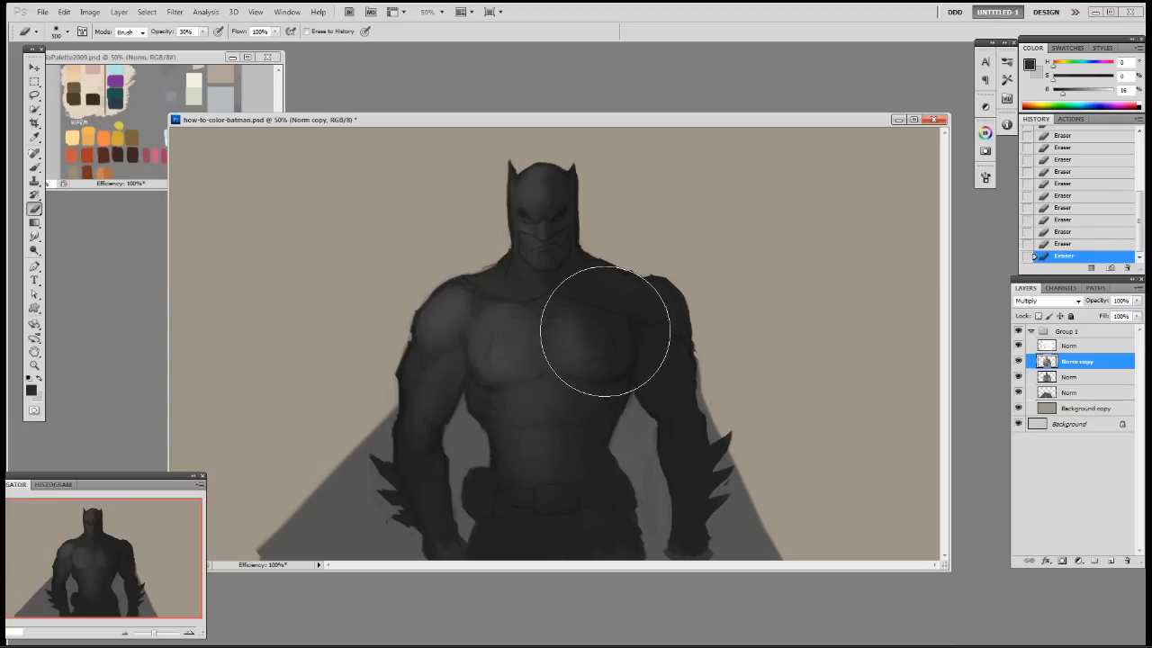
Lighten the collar area and chest with the soft eraser at 300 to 400 px
{"action": "key", "text": "bracketleft"}
{"action": "key", "text": "bracketleft"}
{"action": "key", "text": "bracketleft"}
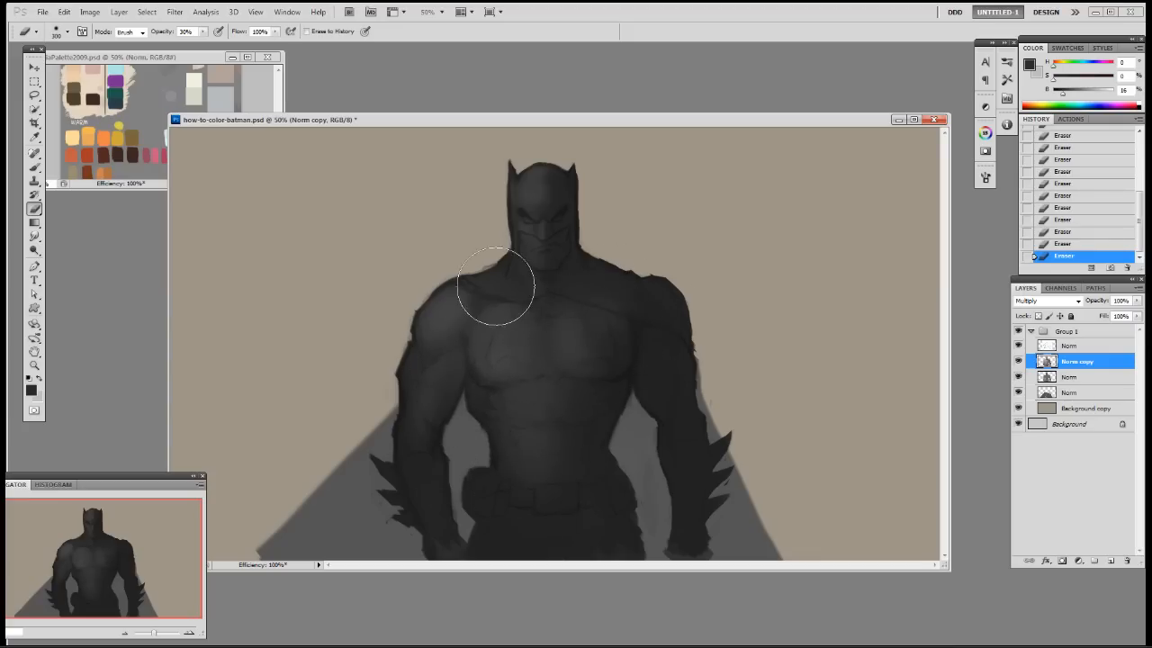
{"action": "key", "text": "bracketright"}
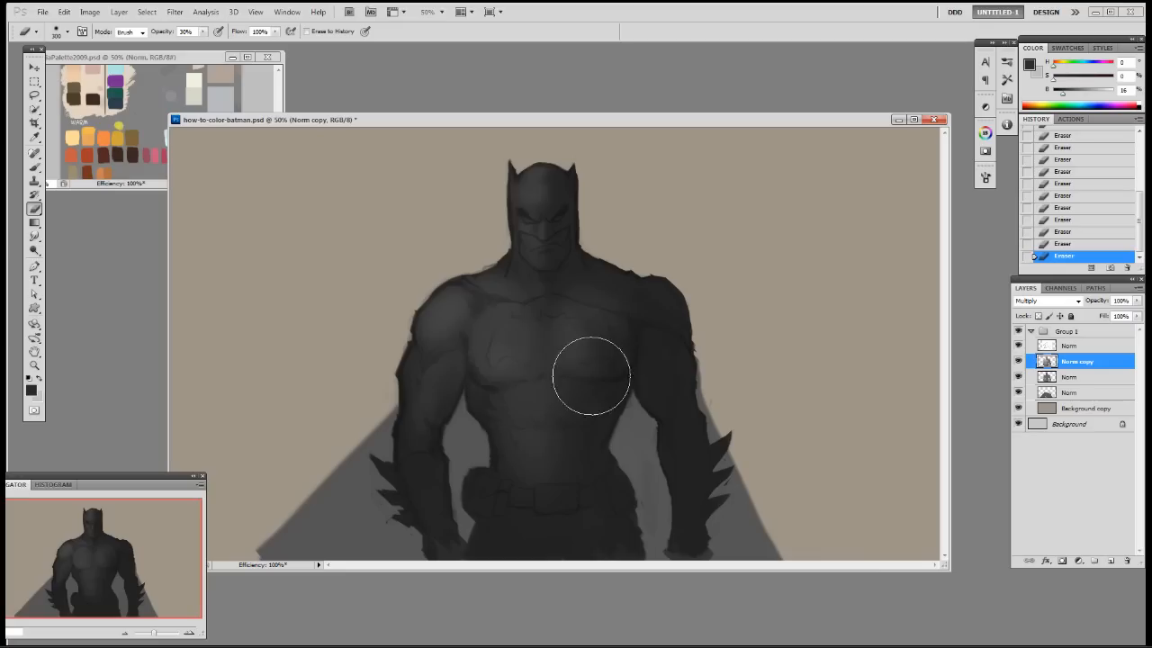
{"action": "key", "text": "bracketright"}
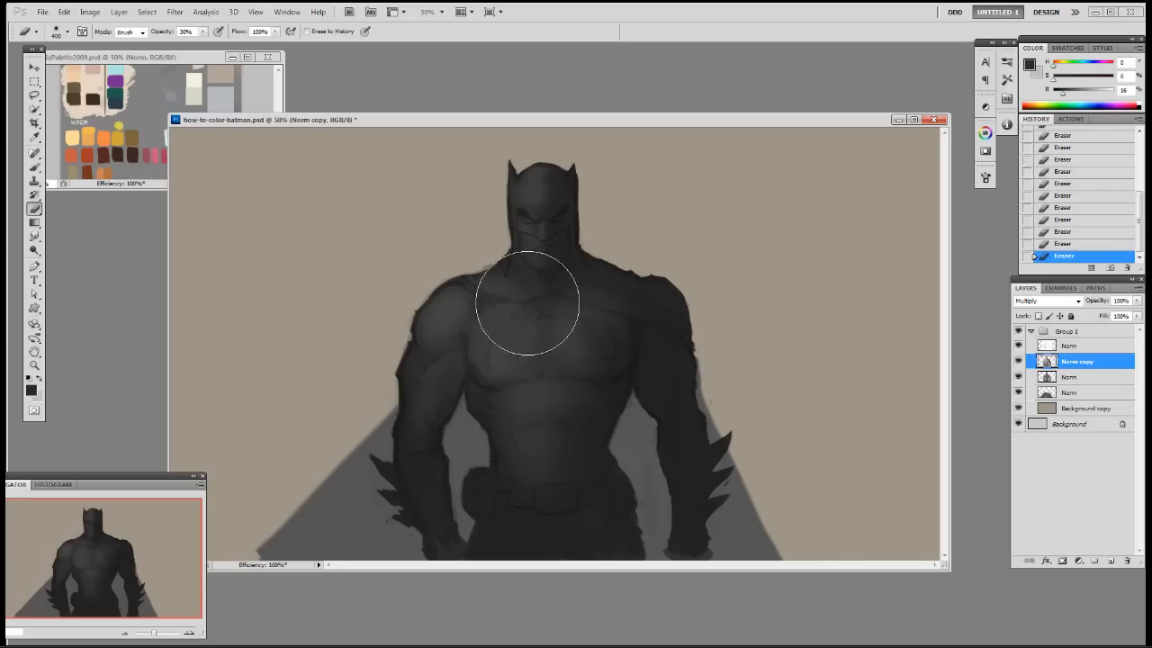
Switch the eraser to a textured speckle tip at 300 px and 20% opacity for the chest and the figure's left shoulder
{"action": "right_click", "coordinate": [507, 367]}
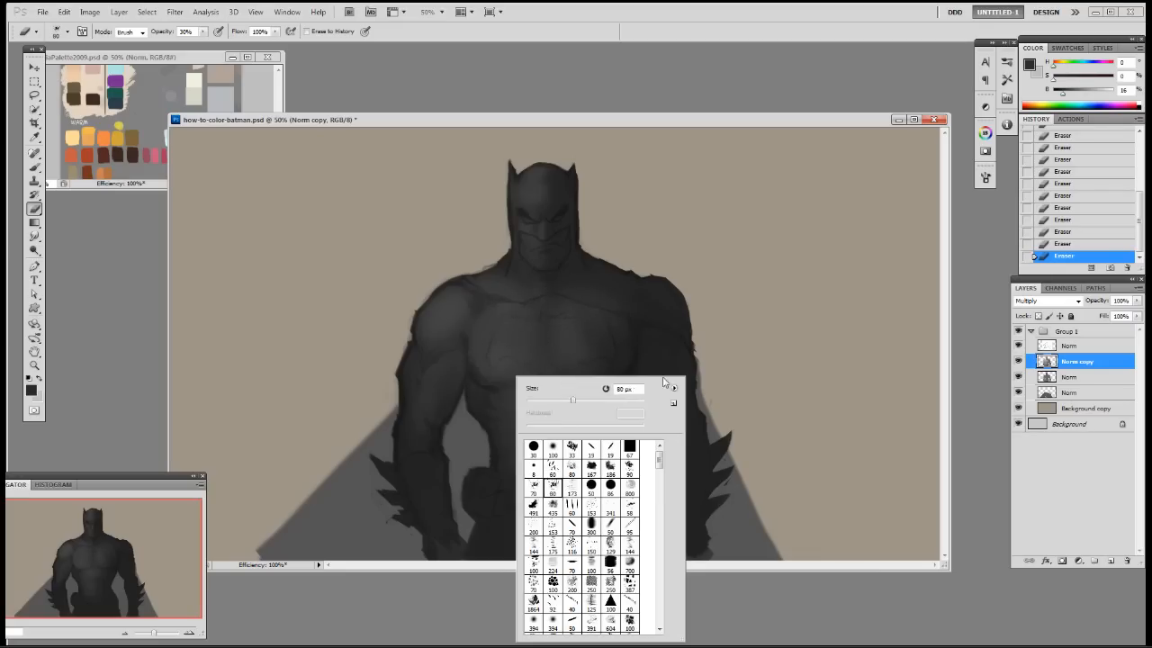
{"action": "double_click", "coordinate": [554, 489]}
{"action": "key", "text": "bracketright"}
{"action": "key", "text": "bracketright"}
{"action": "key", "text": "bracketright"}
{"action": "key", "text": "bracketright"}
{"action": "key", "text": "bracketright"}
{"action": "key", "text": "bracketright"}
{"action": "key", "text": "bracketright"}
{"action": "key", "text": "bracketright"}
{"action": "key", "text": "bracketright"}
{"action": "key", "text": "bracketright"}
{"action": "key", "text": "2"}
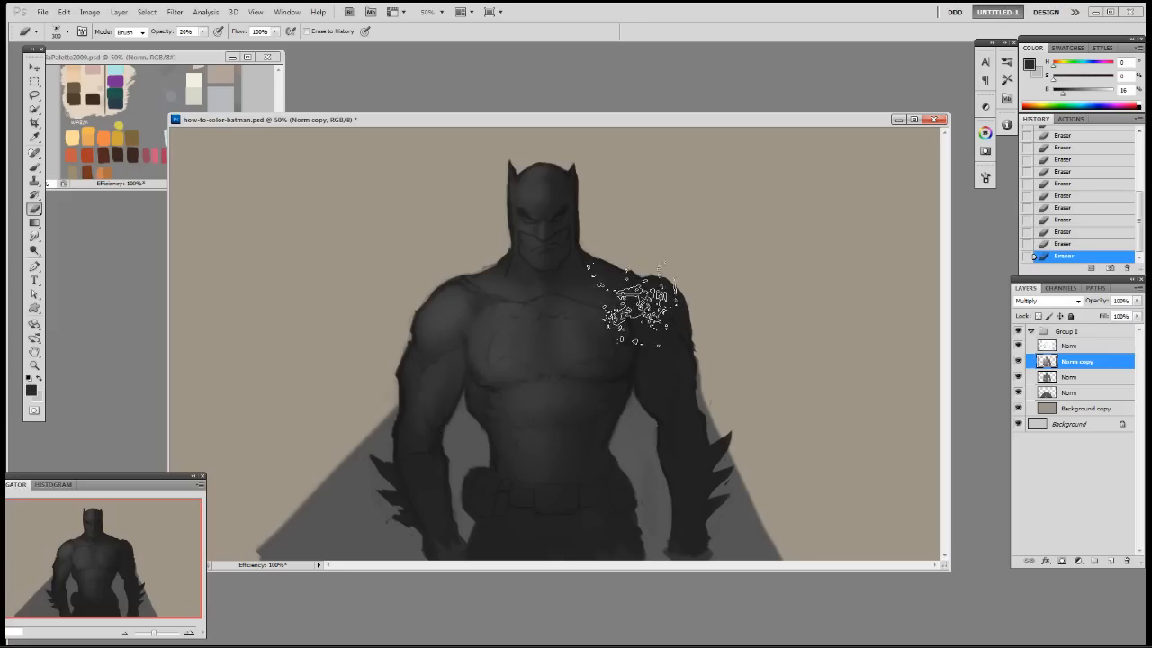
Lighten the figure's left shoulder and arm with a soft round eraser at 175 px, reduced to 125 px, at 20% opacity
{"action": "right_click", "coordinate": [644, 372]}
{"action": "double_click", "coordinate": [690, 438]}
{"action": "key", "text": "bracketright"}
{"action": "key", "text": "bracketright"}
{"action": "key", "text": "bracketright"}
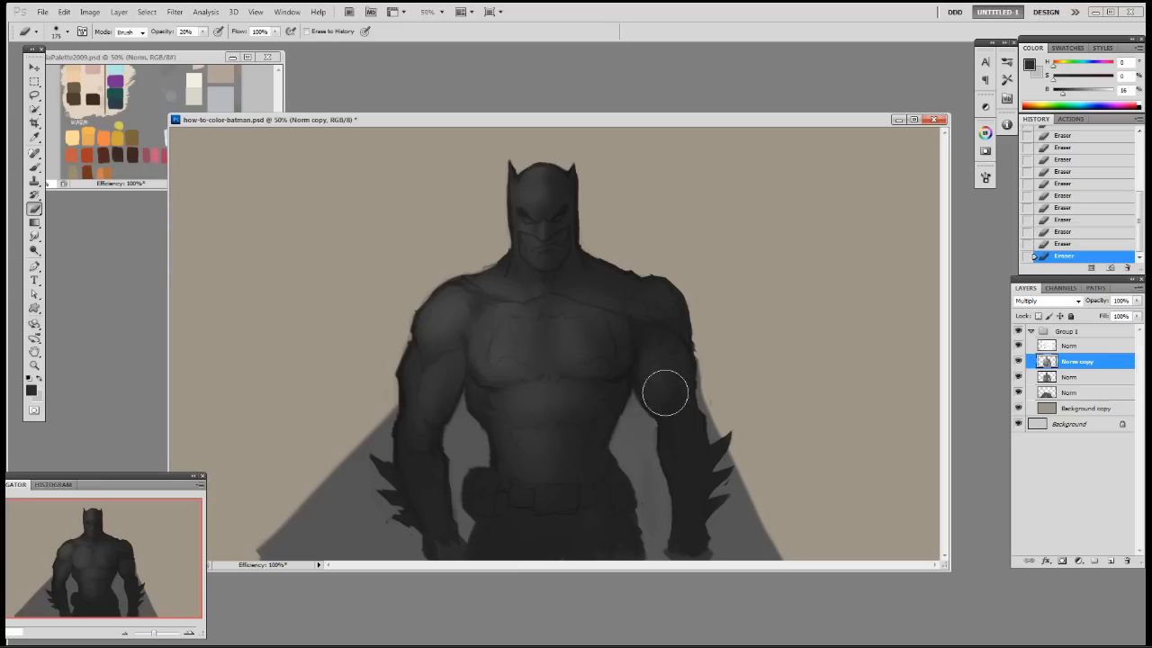
{"action": "key", "text": "bracketleft"}
{"action": "key", "text": "bracketleft"}
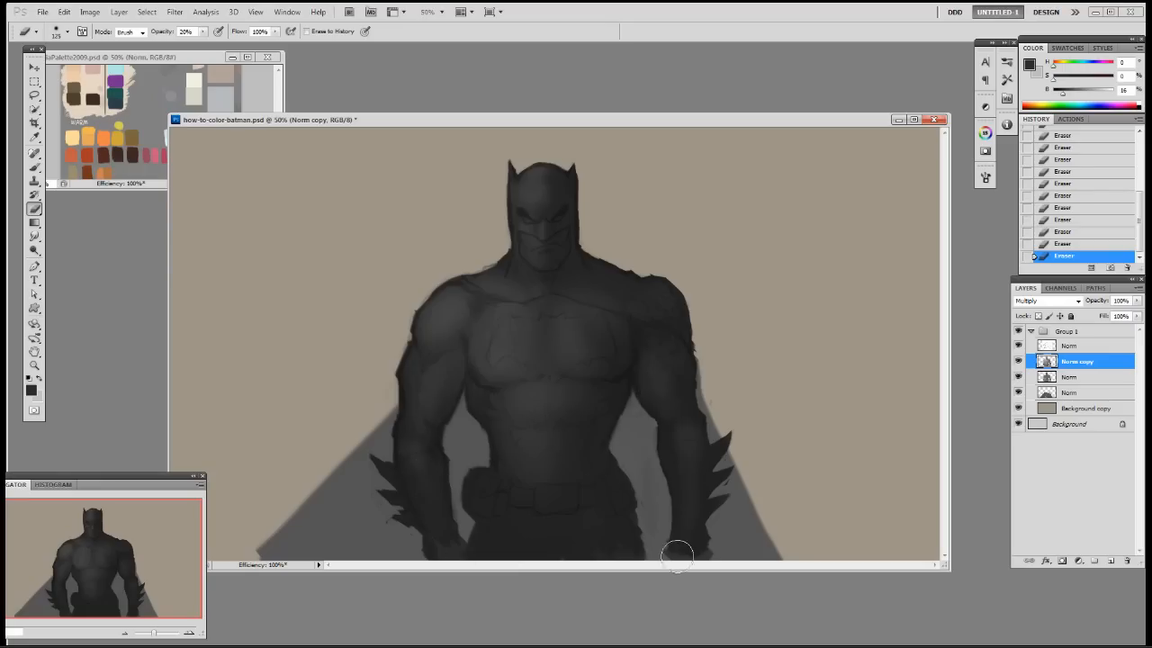
Change the eraser tip, enlarge it and model the figure's right shoulder and upper arm with lighter strokes
{"action": "right_click", "coordinate": [507, 305]}
{"action": "double_click", "coordinate": [585, 391]}
{"action": "right_click", "coordinate": [464, 344]}
{"action": "double_click", "coordinate": [482, 418]}
{"action": "key", "text": "bracketright"}
{"action": "key", "text": "bracketright"}
{"action": "key", "text": "bracketright"}
{"action": "key", "text": "bracketright"}
{"action": "key", "text": "bracketright"}
{"action": "key", "text": "bracketright"}
{"action": "key", "text": "bracketright"}
{"action": "left_click_drag", "start_coordinate": [430, 348], "coordinate": [435, 373]}
{"action": "mouse_move", "coordinate": [454, 290]}
{"action": "left_mouse_down"}
{"action": "mouse_move", "coordinate": [427, 318]}
{"action": "mouse_move", "coordinate": [452, 304]}
{"action": "mouse_move", "coordinate": [477, 312]}
{"action": "mouse_move", "coordinate": [457, 321]}
{"action": "mouse_move", "coordinate": [448, 302]}
{"action": "mouse_move", "coordinate": [485, 318]}
{"action": "mouse_move", "coordinate": [455, 308]}
{"action": "mouse_move", "coordinate": [424, 338]}
{"action": "mouse_move", "coordinate": [448, 311]}
{"action": "left_mouse_up"}
Smooth the highlight on the figure's right shoulder with a 175 px soft round eraser at 20% opacity
{"action": "right_click", "coordinate": [461, 321]}
{"action": "left_click", "coordinate": [498, 394]}
{"action": "left_click", "coordinate": [415, 324]}
{"action": "key", "text": "2"}
{"action": "key", "text": "bracketright"}
{"action": "key", "text": "bracketright"}
{"action": "key", "text": "bracketright"}
Refine the cowl and facial highlights with a slanted eraser tip at 60 px, followed by another tip at 30% opacity
{"action": "right_click", "coordinate": [524, 203]}
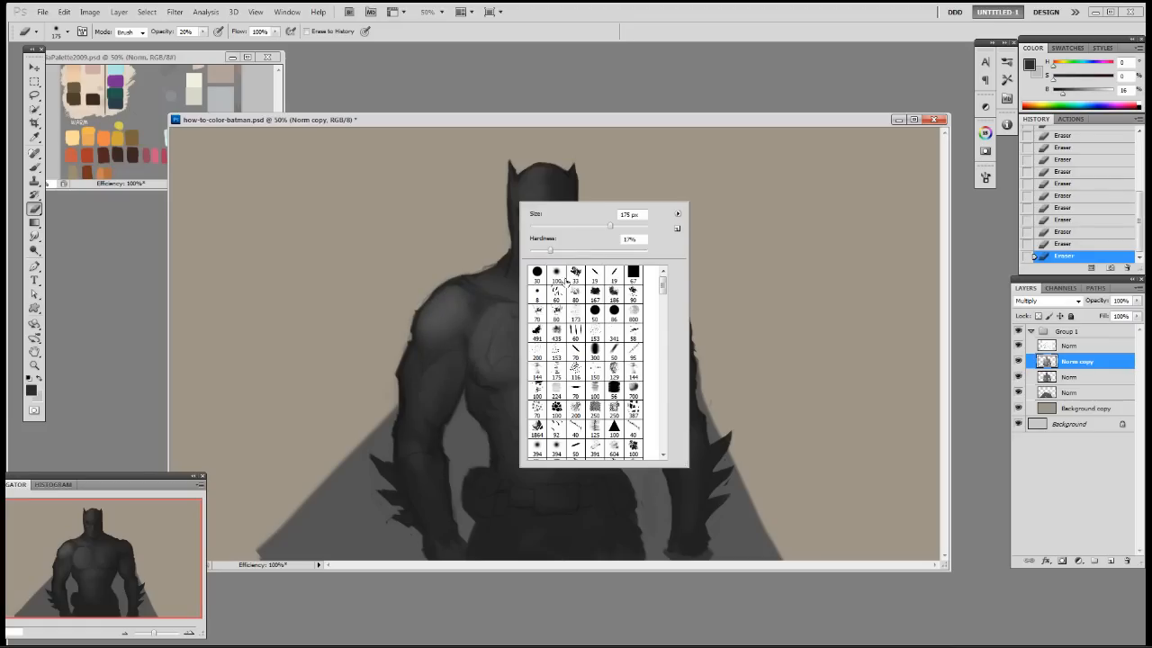
{"action": "double_click", "coordinate": [591, 271]}
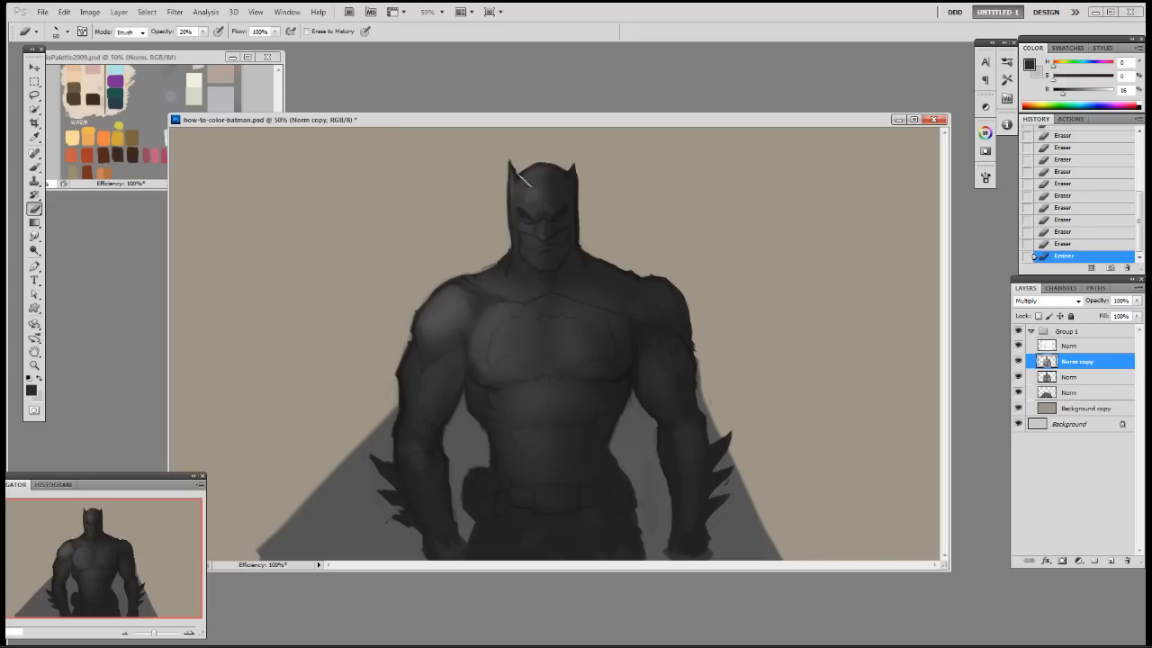
{"action": "right_click", "coordinate": [533, 193]}
{"action": "left_click", "coordinate": [580, 278]}
{"action": "left_click", "coordinate": [562, 175]}
{"action": "key", "text": "3"}
{"action": "key", "text": "bracketright"}
{"action": "key", "text": "bracketright"}
{"action": "key", "text": "bracketleft"}
{"action": "key", "text": "bracketright"}
Sharpen the light shapes on the face, cape collar and right arm with a slanted 80 px eraser tip at 20% opacity
{"action": "right_click", "coordinate": [549, 245]}
{"action": "double_click", "coordinate": [626, 321]}
{"action": "key", "text": "bracketright"}
{"action": "key", "text": "2"}
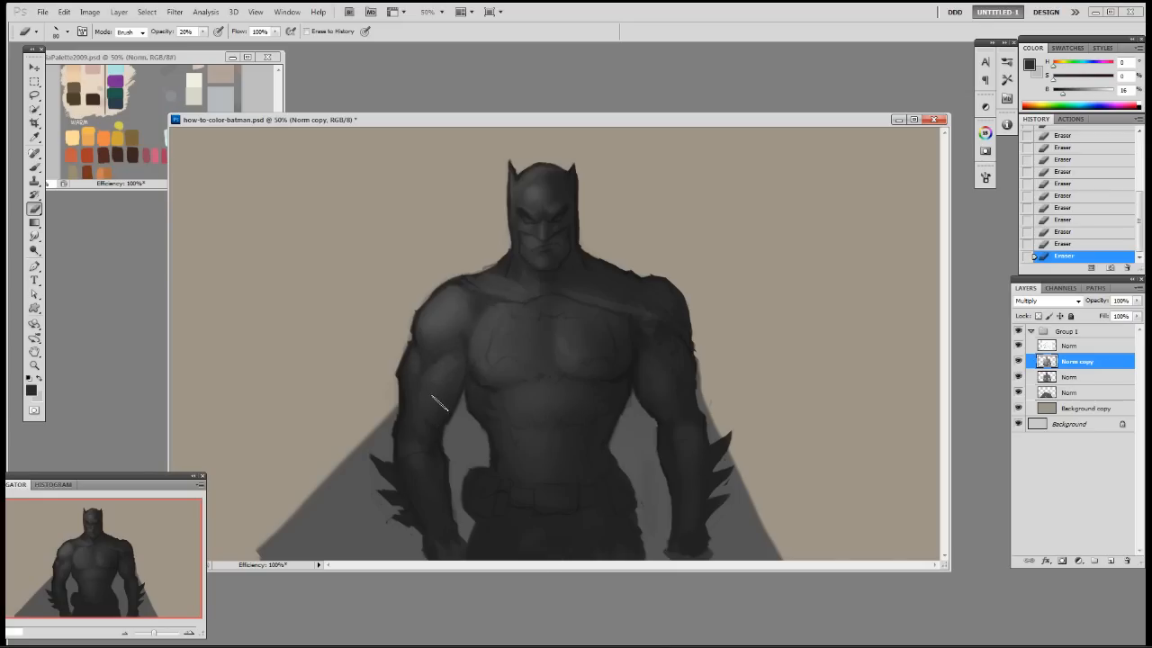
Lighten the figure's right arm around the elbow with a 150 px soft round eraser at 30% opacity
{"action": "right_click", "coordinate": [441, 401]}
{"action": "left_click", "coordinate": [478, 474]}
{"action": "left_click", "coordinate": [398, 452]}
{"action": "key", "text": "3"}
{"action": "key", "text": "bracketright"}
{"action": "key", "text": "bracketright"}
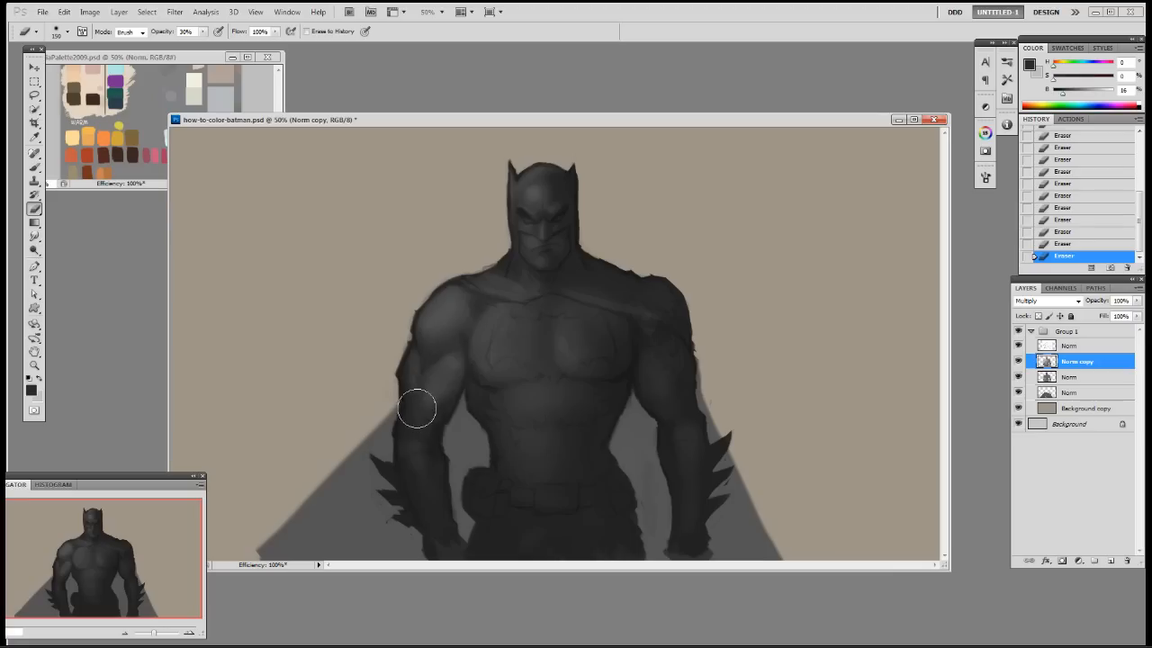
Model the figure's right forearm with a 175 px soft round eraser at 20% opacity
{"action": "right_click", "coordinate": [417, 452]}
{"action": "left_click", "coordinate": [397, 450]}
{"action": "key", "text": "bracketright"}
{"action": "key", "text": "bracketright"}
{"action": "key", "text": "2"}
{"action": "right_click", "coordinate": [418, 502]}
{"action": "double_click", "coordinate": [432, 510]}
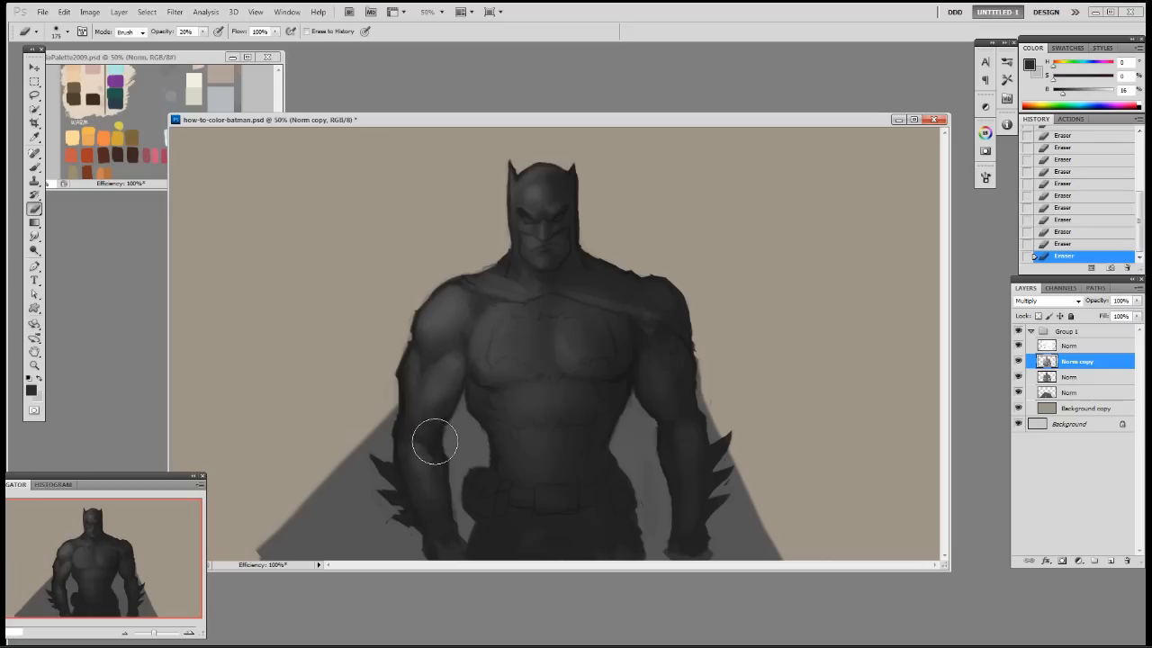
Lighten the upper abdomen with a slanted 70 px eraser tip at 20% opacity, redoing the last stroke
{"action": "key", "text": "b"}
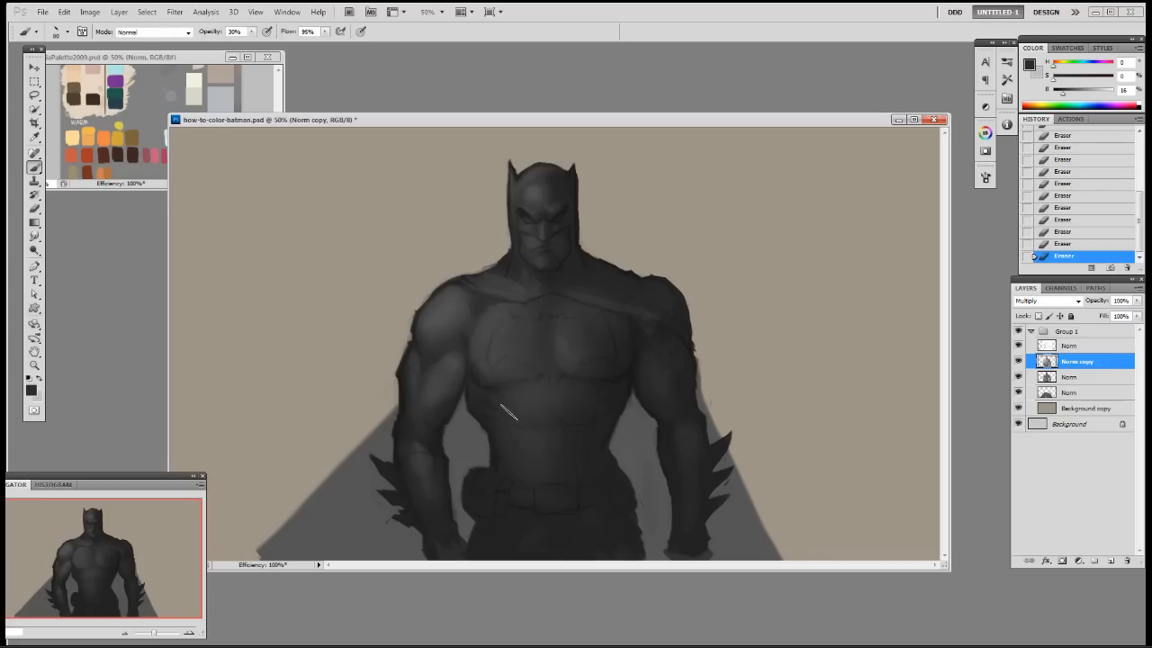
{"action": "key", "text": "e"}
{"action": "right_click", "coordinate": [506, 425]}
{"action": "double_click", "coordinate": [584, 496]}
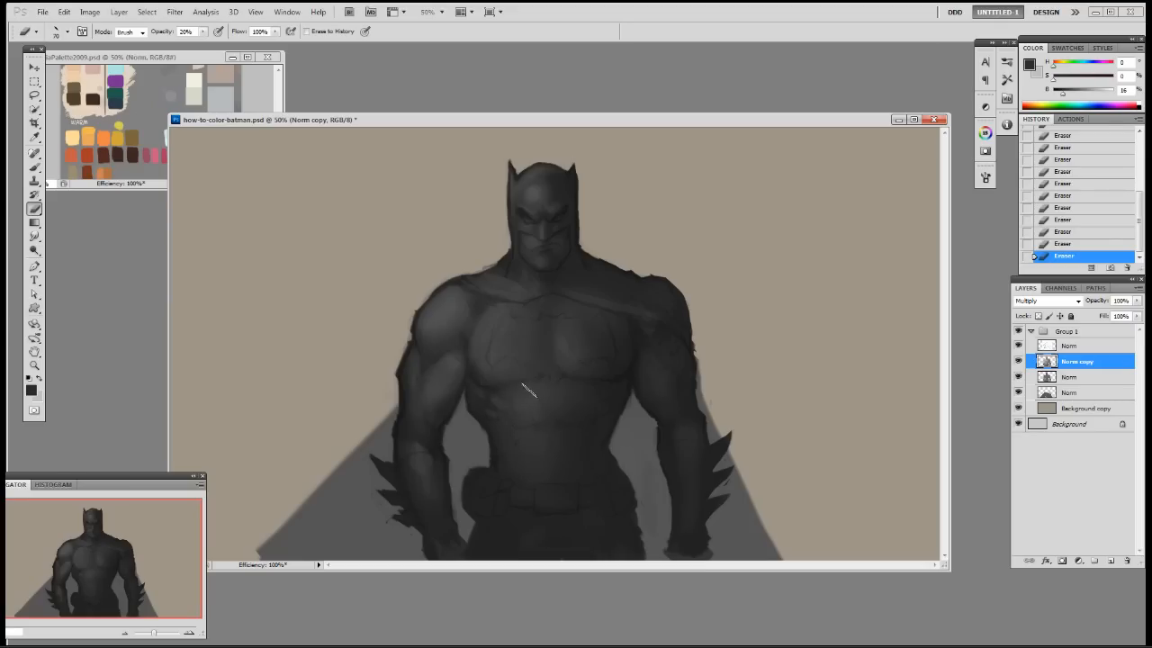
{"action": "key", "text": "ctrl+z"}
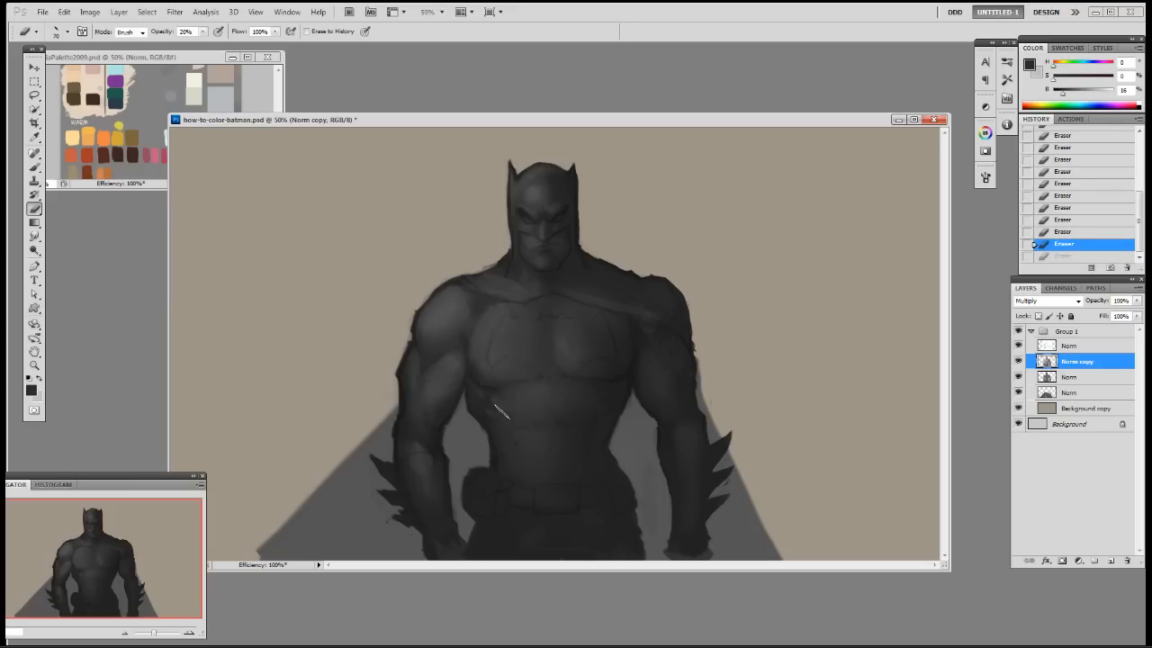
{"action": "left_click_drag", "start_coordinate": [547, 386], "coordinate": [531, 410]}
Enlarge the slanted eraser to 150 px, step back through the history and redo the light strokes across the abdomen
{"action": "key", "text": "bracketright"}
{"action": "key", "text": "bracketright"}
{"action": "key", "text": "bracketright"}
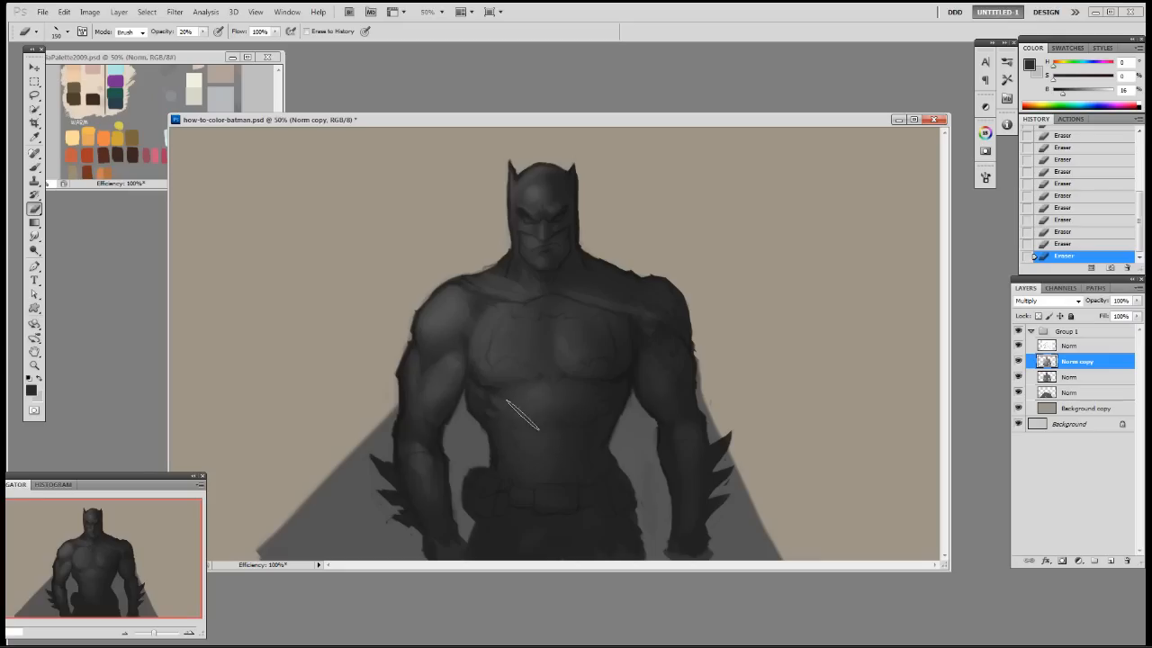
{"action": "left_click", "coordinate": [1080, 217]}
{"action": "left_click_drag", "start_coordinate": [601, 396], "coordinate": [525, 411]}
Reduce the eraser size and define the abdominal muscles and the belt with finer light strokes
{"action": "key", "text": "bracketleft"}
{"action": "key", "text": "bracketleft"}
{"action": "key", "text": "bracketleft"}
{"action": "key", "text": "bracketleft"}
{"action": "key", "text": "bracketleft"}
{"action": "key", "text": "bracketleft"}
{"action": "key", "text": "bracketleft"}
{"action": "key", "text": "bracketleft"}
Switch to the oppositely slanted eraser tip, enlarge it to 125 px and lighten the figure's left arm
{"action": "right_click", "coordinate": [661, 392]}
{"action": "left_click", "coordinate": [761, 466]}
{"action": "left_click", "coordinate": [803, 337]}
{"action": "key", "text": "bracketright"}
{"action": "key", "text": "bracketright"}
{"action": "key", "text": "bracketright"}
{"action": "key", "text": "bracketright"}
{"action": "key", "text": "bracketright"}
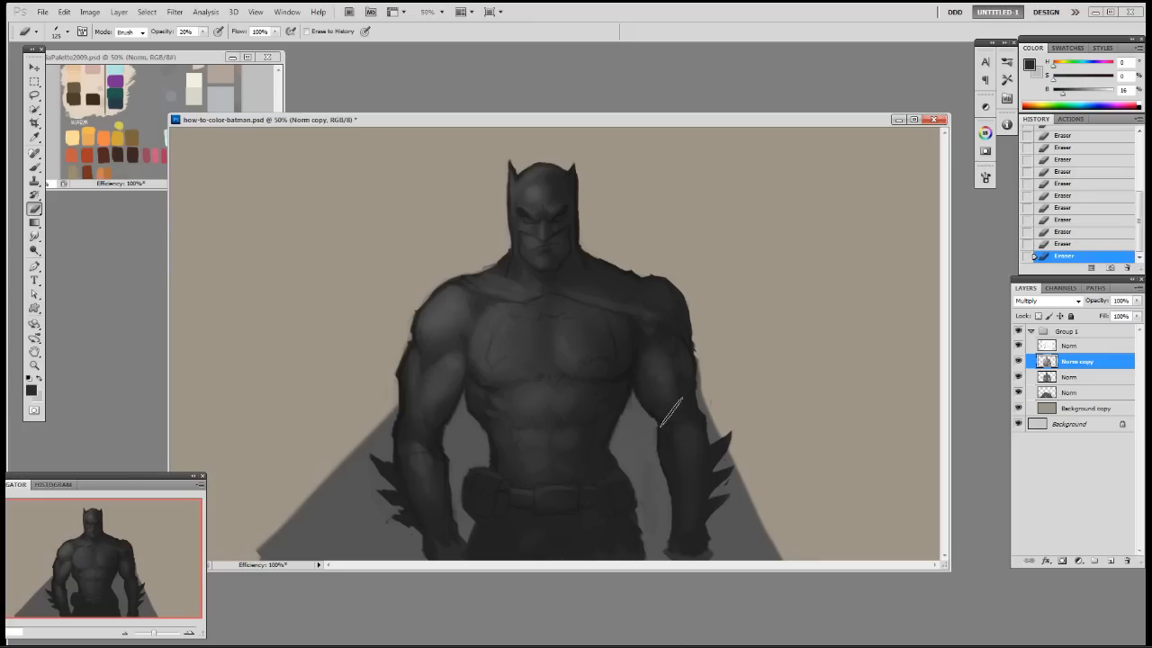
Undo the last few eraser strokes on the figure's left arm by stepping back in the history
{"action": "left_click", "coordinate": [1073, 220]}
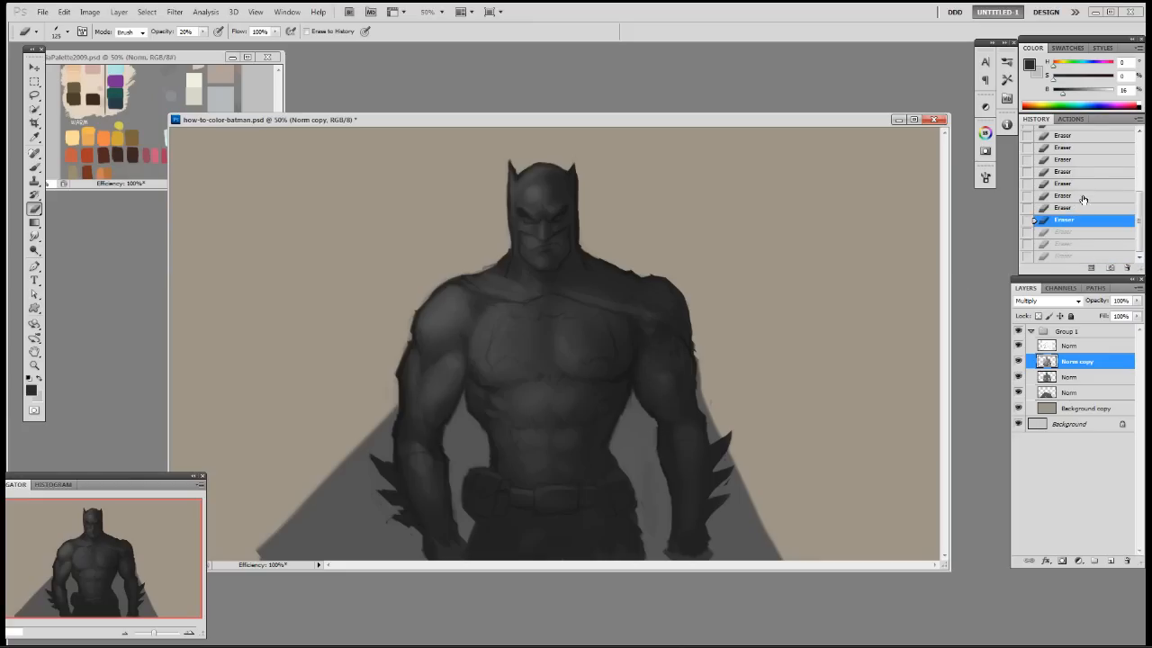
{"action": "left_click", "coordinate": [1080, 196]}
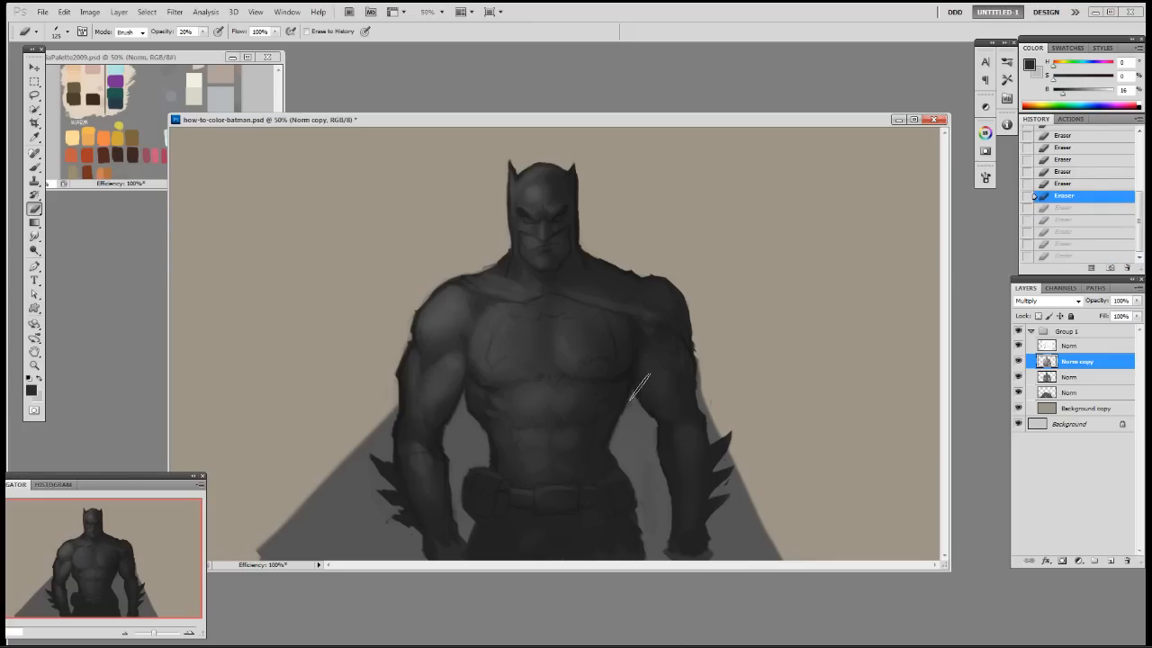
Switch to the soft round eraser at 175 px, lighten the figure's left arm and step back through the last few strokes in the history
{"action": "right_click", "coordinate": [645, 388]}
{"action": "left_click", "coordinate": [685, 465]}
{"action": "left_click", "coordinate": [651, 372]}
{"action": "key", "text": "bracketright"}
{"action": "key", "text": "bracketright"}
{"action": "key", "text": "bracketright"}
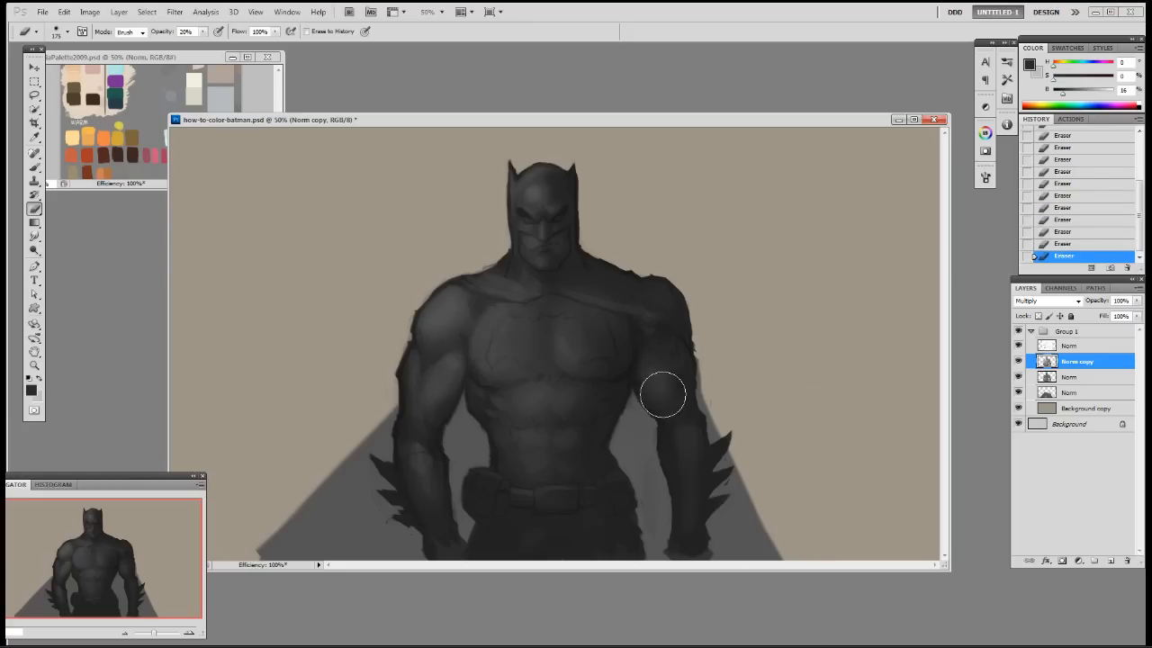
{"action": "key", "text": "x"}
{"action": "left_click", "coordinate": [1073, 232]}
{"action": "left_click", "coordinate": [1068, 222]}
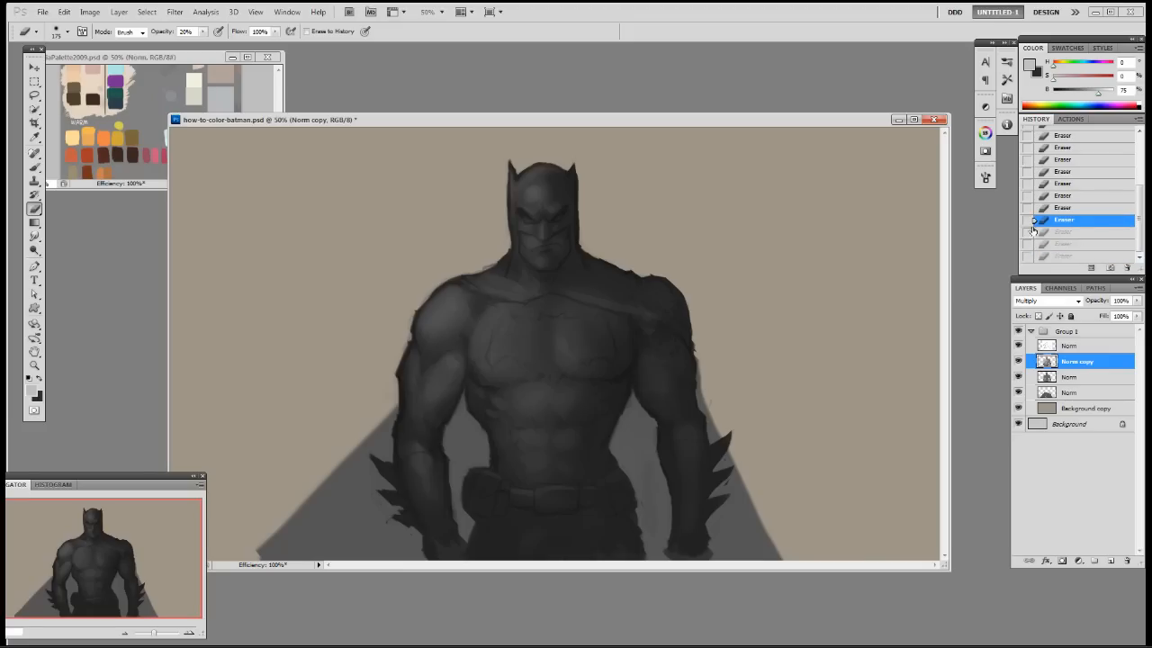
Finish lightening the left arm and refine the waist with the slanted eraser tip at 35 px
{"action": "left_click", "coordinate": [657, 378]}
{"action": "right_click", "coordinate": [685, 465]}
{"action": "double_click", "coordinate": [765, 515]}
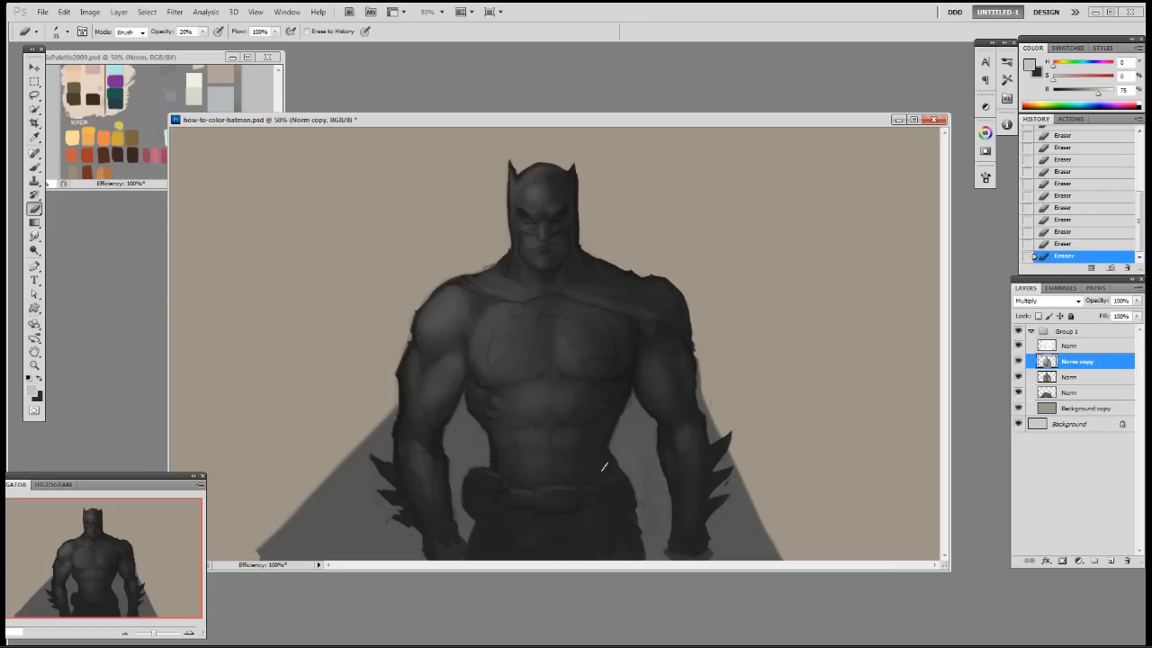
Lower the opacity of the Multiply layer Norm copy to 87%
{"action": "left_click", "coordinate": [1137, 301]}
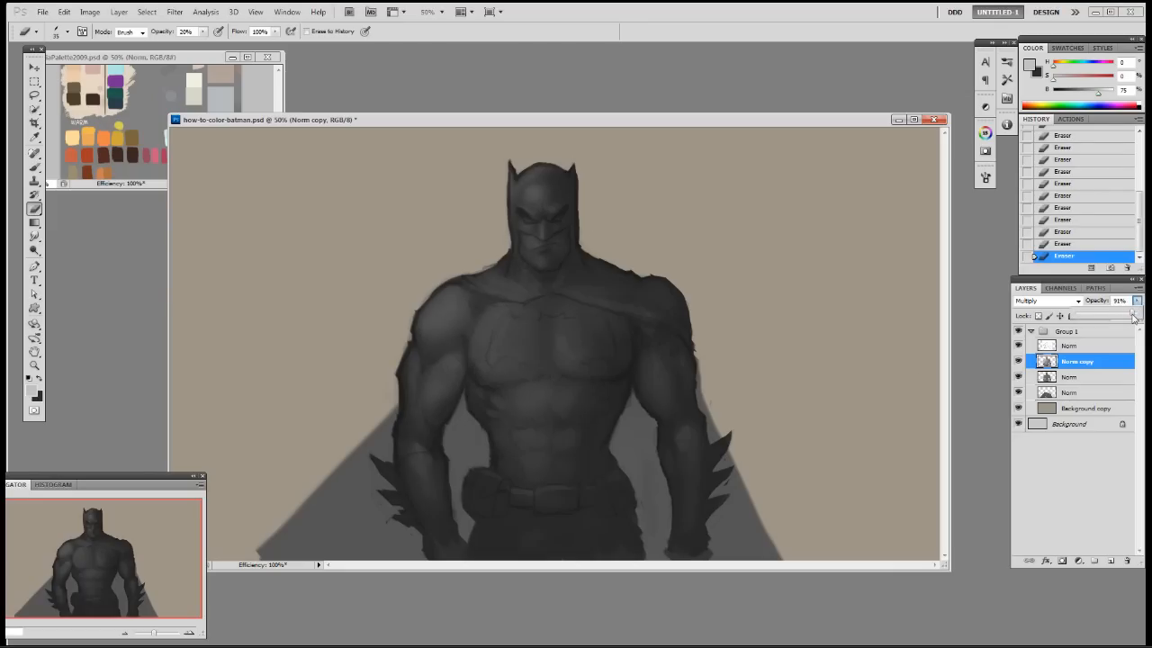
{"action": "left_click_drag", "start_coordinate": [1131, 318], "coordinate": [1133, 316]}
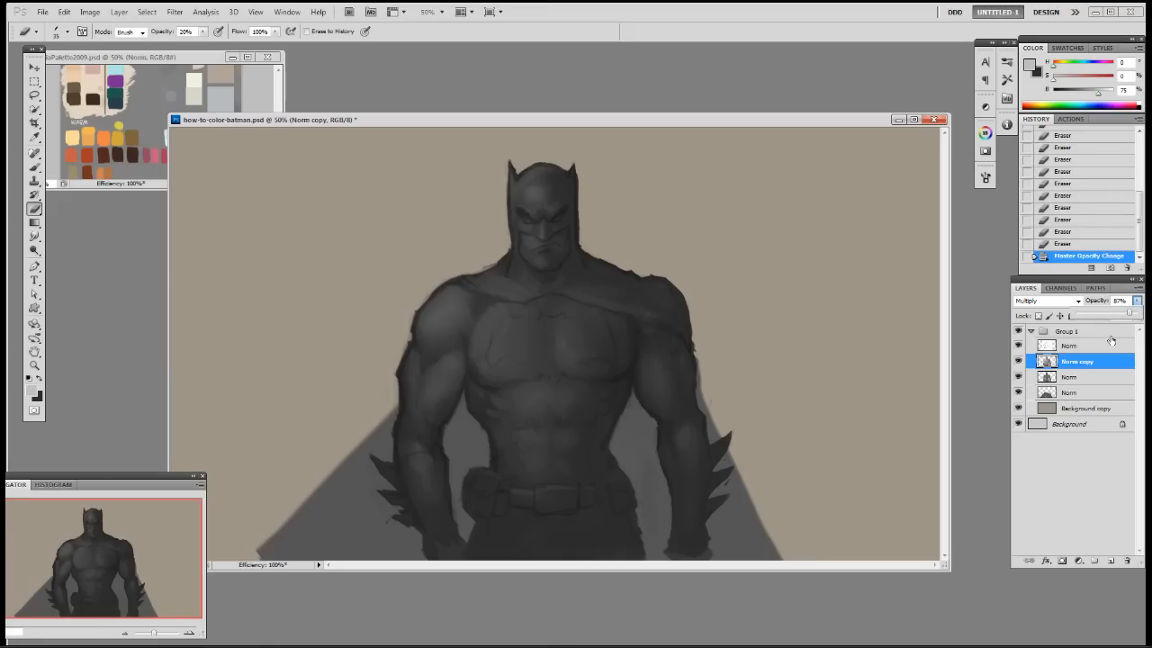
Try a Levels adjustment layer masked to the figure's silhouette, reducing the white input level
{"action": "left_click", "coordinate": [1047, 392], "text": "ctrl"}
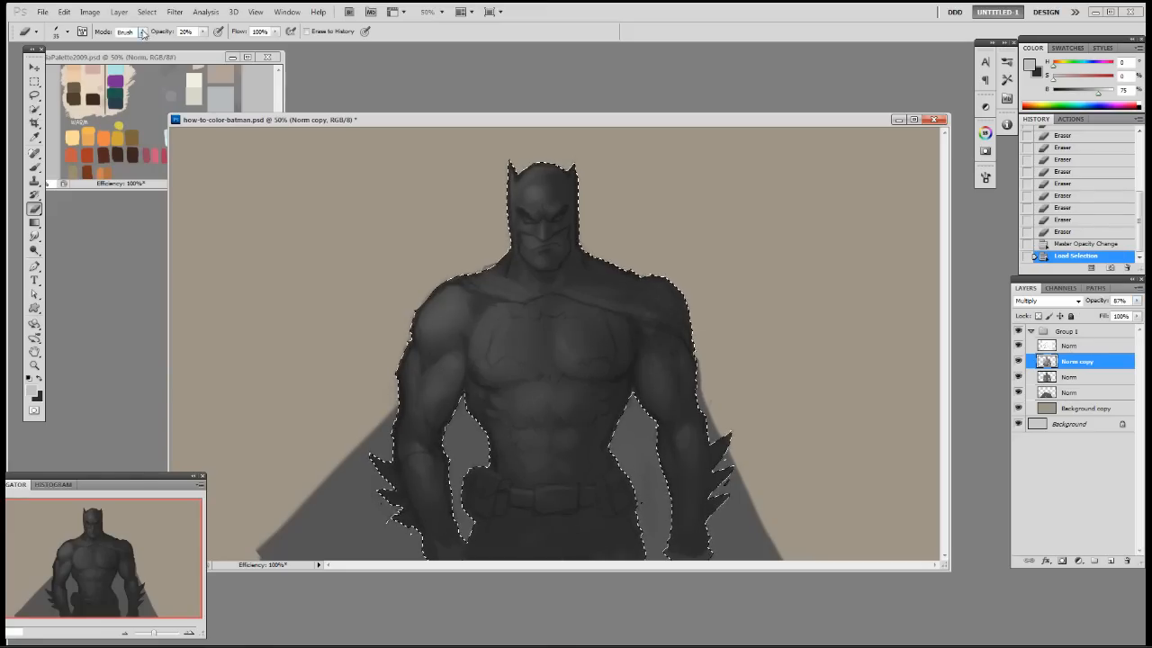
{"action": "left_click", "coordinate": [119, 12]}
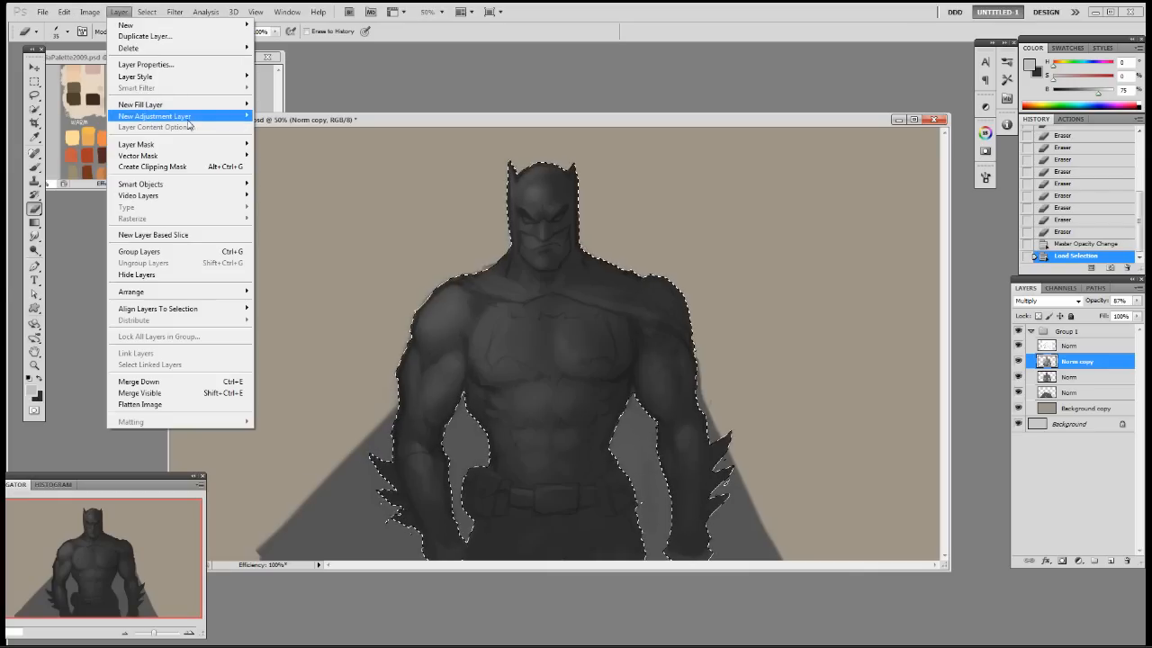
{"action": "mouse_move", "coordinate": [148, 116]}
{"action": "left_click", "coordinate": [76, 133]}
{"action": "left_click", "coordinate": [712, 197]}
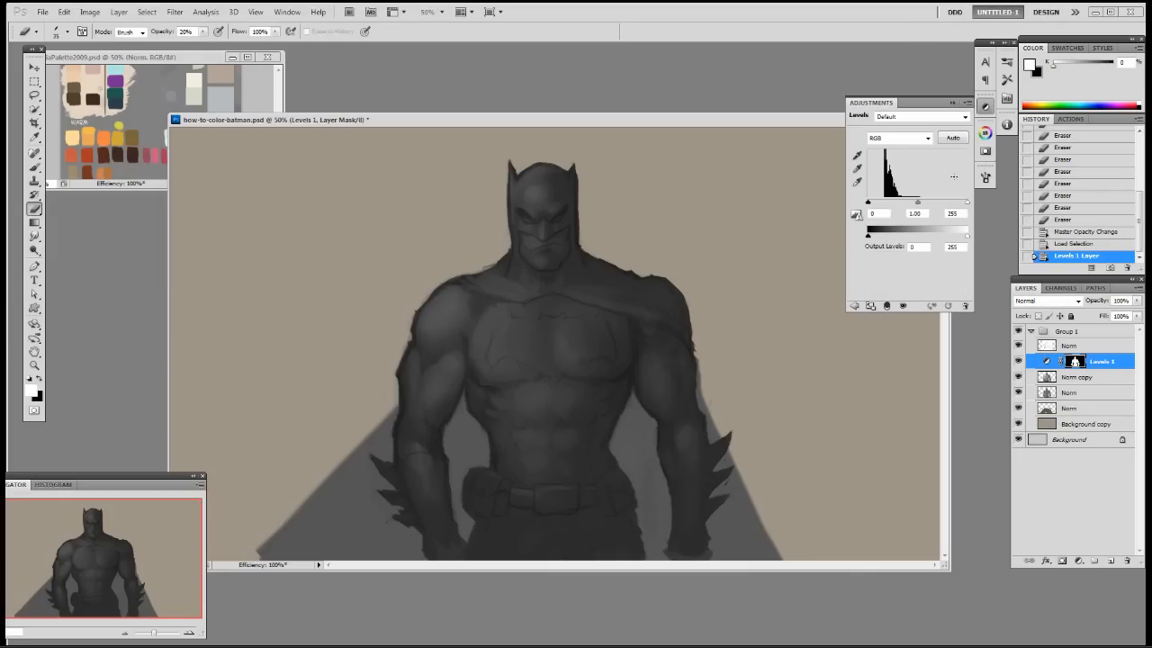
{"action": "left_click_drag", "start_coordinate": [967, 206], "coordinate": [961, 208]}
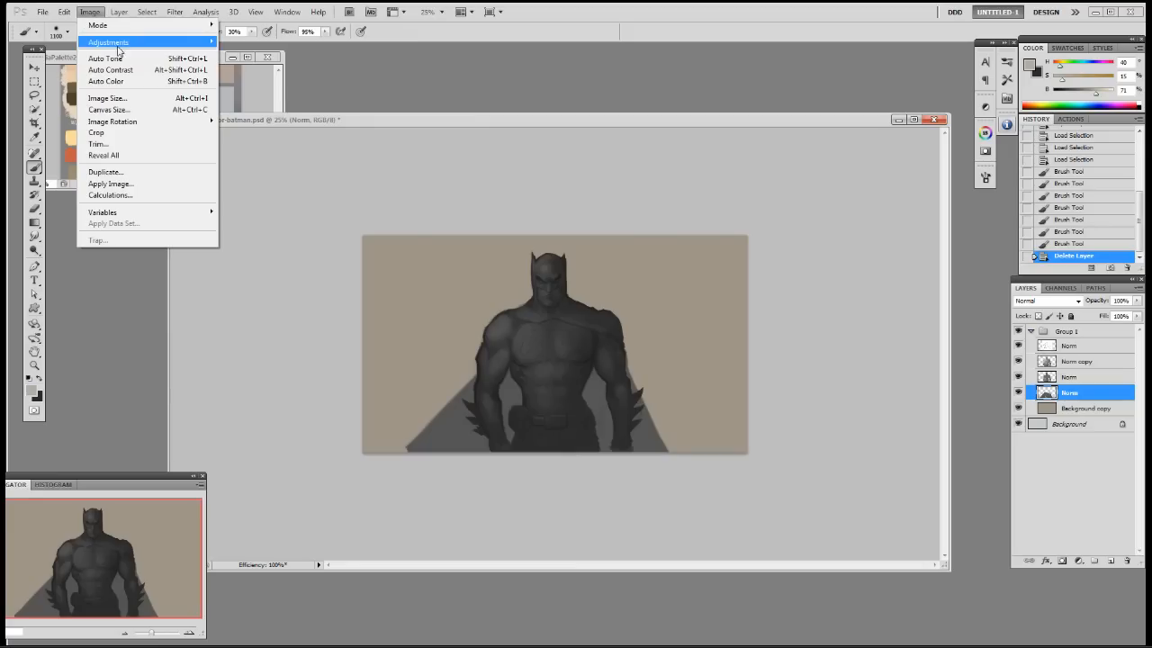
{"action": "mouse_move", "coordinate": [117, 40]}
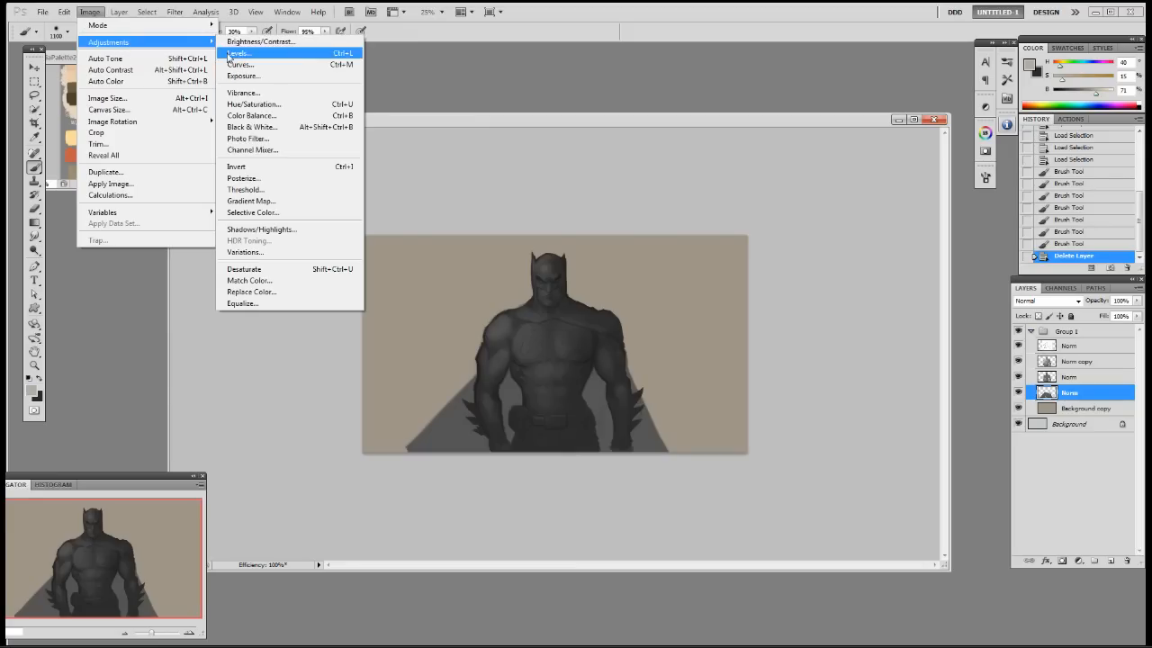
{"action": "left_click", "coordinate": [252, 52]}
{"action": "mouse_move", "coordinate": [165, 390]}
{"action": "left_mouse_down"}
{"action": "mouse_move", "coordinate": [141, 384]}
{"action": "mouse_move", "coordinate": [172, 385]}
{"action": "left_mouse_up"}
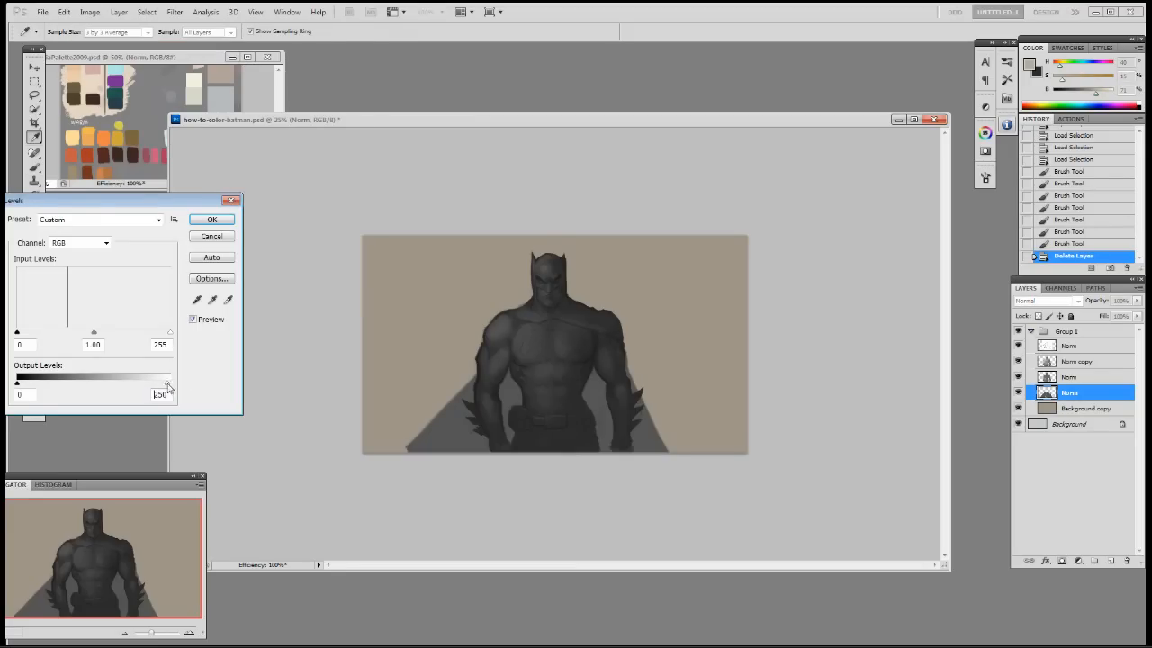
{"action": "key", "text": "Escape"}
Clear the selection and darken the cape layer with Levels, setting the white output level to 123
{"action": "key", "text": "ctrl+d"}
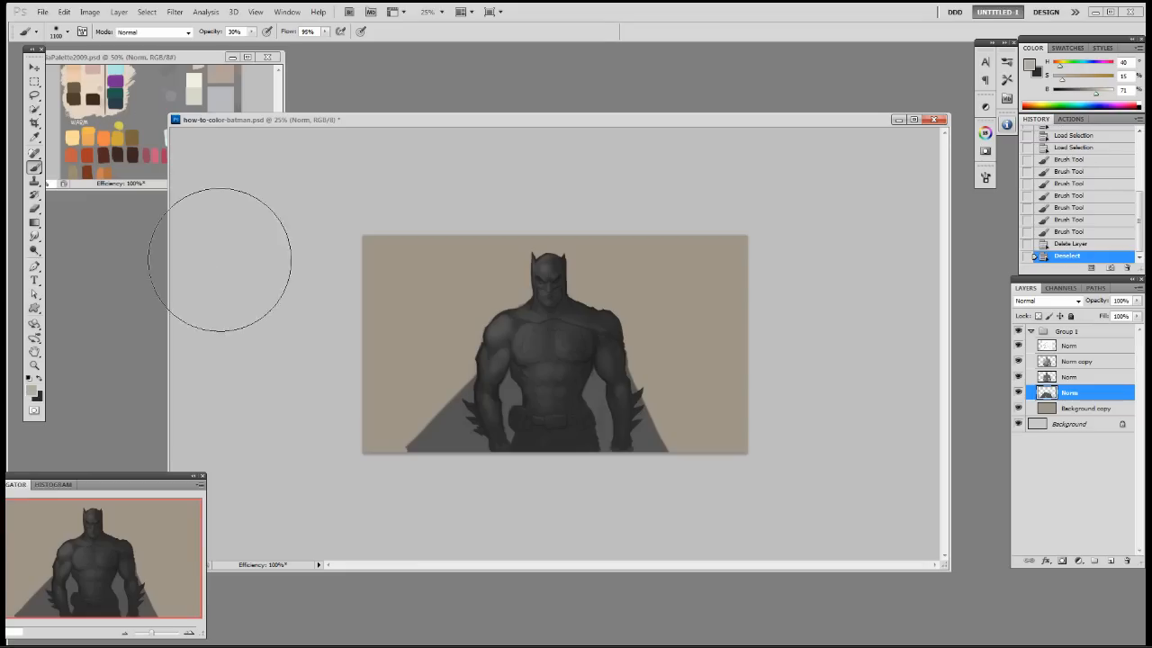
{"action": "left_click", "coordinate": [90, 12]}
{"action": "mouse_move", "coordinate": [117, 40]}
{"action": "left_click", "coordinate": [252, 52]}
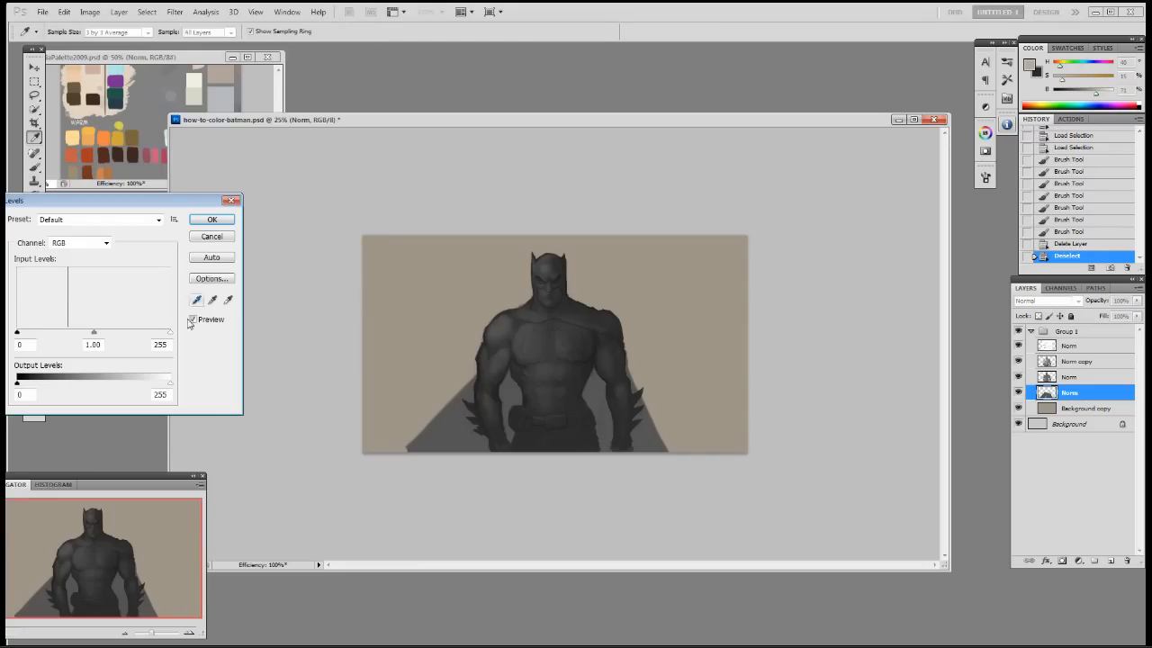
{"action": "left_click_drag", "start_coordinate": [170, 384], "coordinate": [93, 382]}
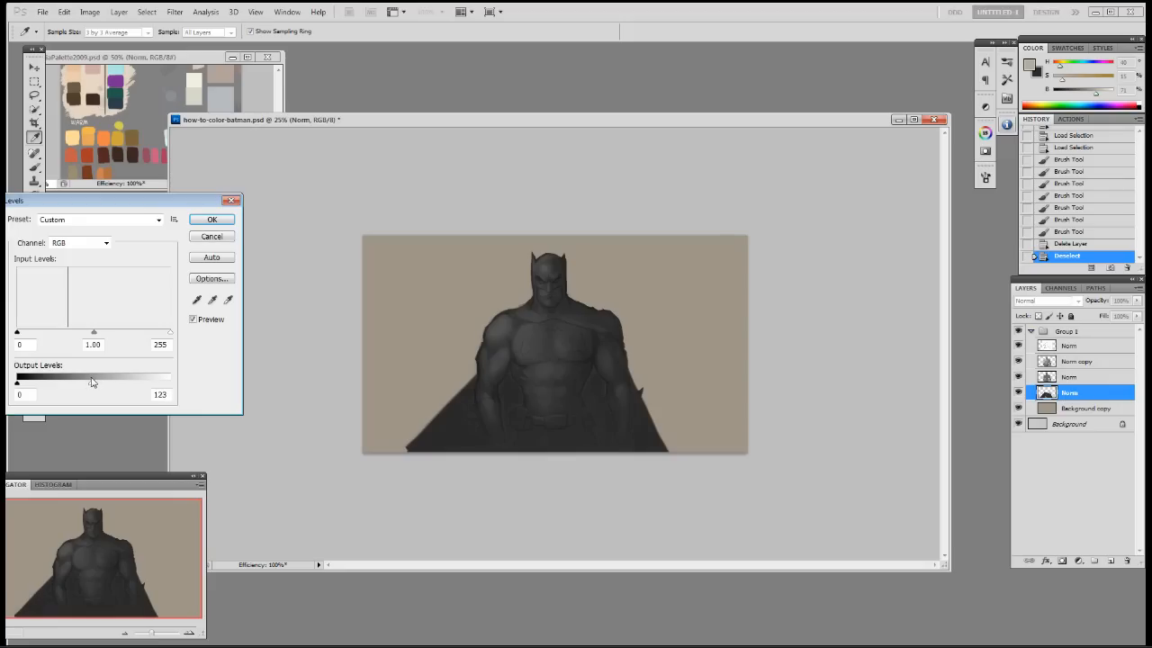
{"action": "left_click", "coordinate": [212, 219]}
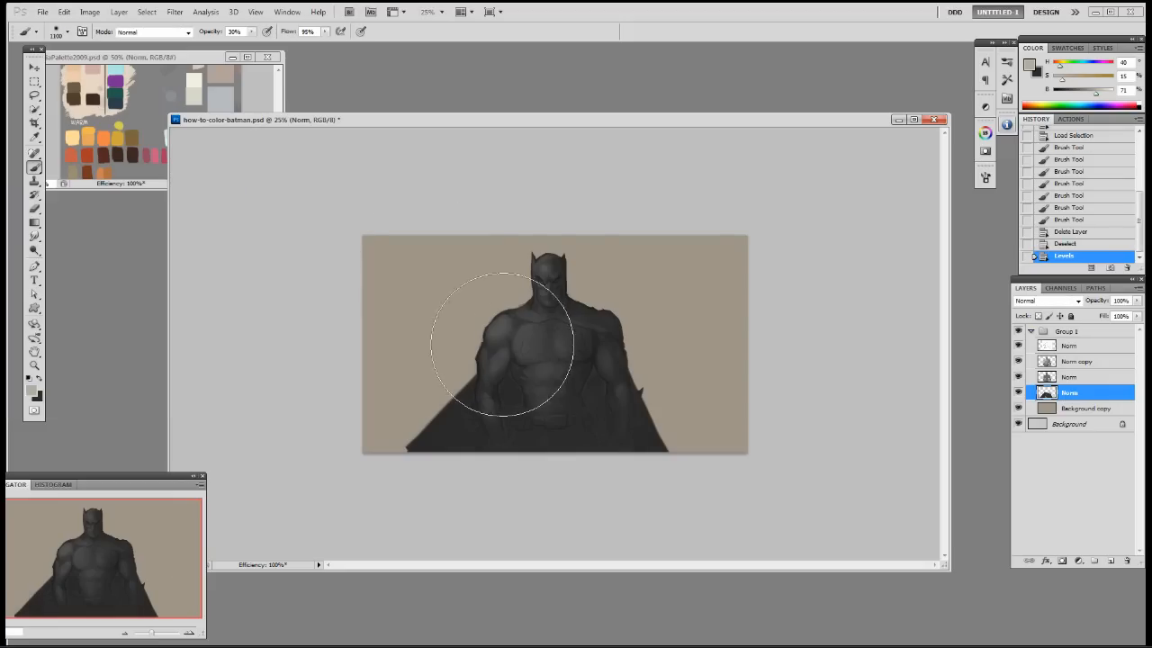
Choose the slanted brush tip, add a new layer above the cape layer and enlarge the brush
{"action": "right_click", "coordinate": [731, 391]}
{"action": "left_click", "coordinate": [825, 464]}
{"action": "left_click", "coordinate": [855, 348]}
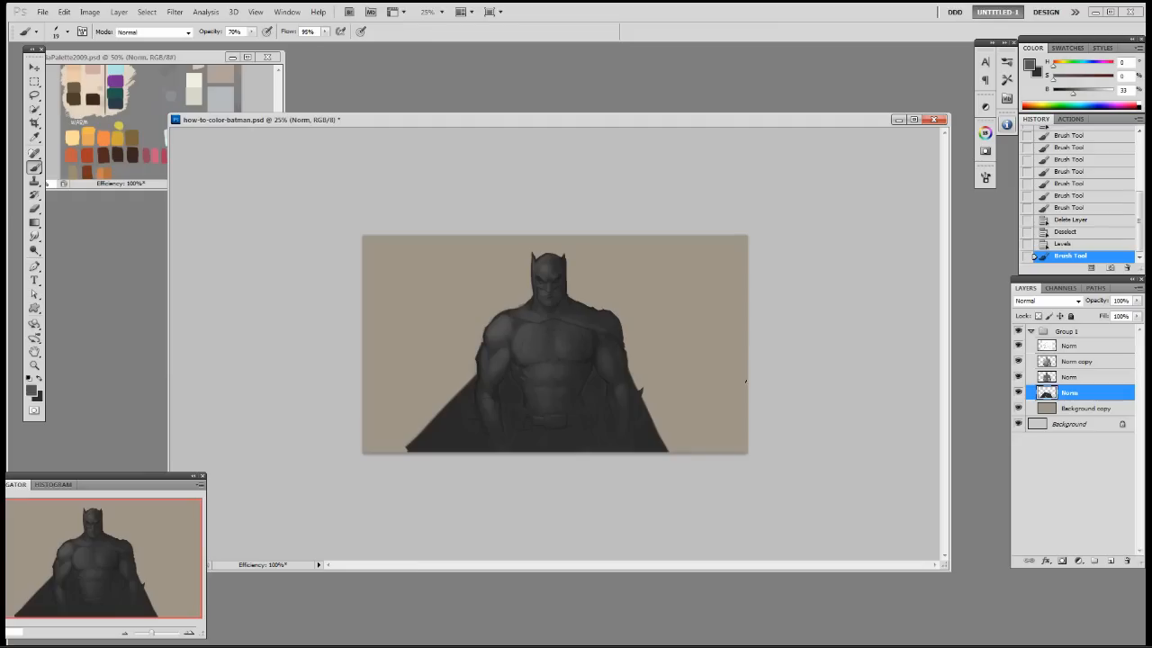
{"action": "key", "text": "ctrl+shift+alt+n"}
{"action": "key", "text": "bracketright"}
{"action": "key", "text": "bracketright"}
{"action": "key", "text": "bracketright"}
{"action": "key", "text": "bracketright"}
Load the cape's silhouette as a hidden-outline selection and paint the cape edge beside the figure's left arm with a sampled dark gray
{"action": "left_click_drag", "start_coordinate": [632, 373], "coordinate": [687, 480]}
{"action": "key", "text": "ctrl+z"}
{"action": "left_click", "coordinate": [1047, 409], "text": "ctrl"}
{"action": "key", "text": "ctrl+h"}
{"action": "left_click_drag", "start_coordinate": [627, 396], "coordinate": [710, 491]}
{"action": "key", "text": "bracketleft"}
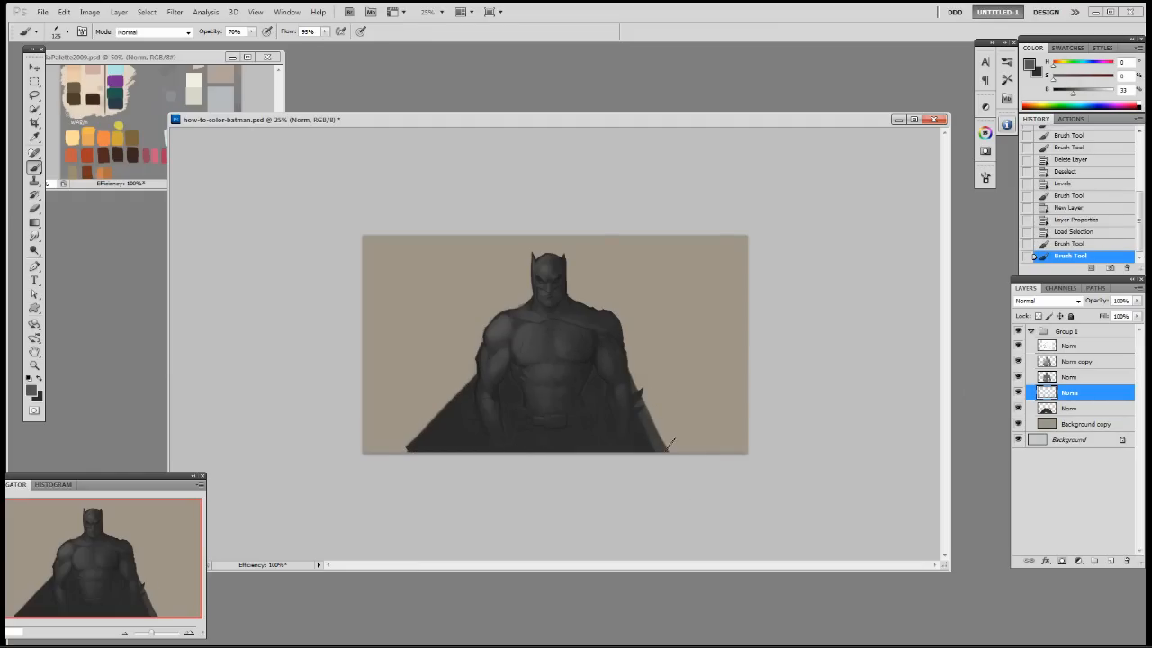
{"action": "left_click", "coordinate": [1051, 244]}
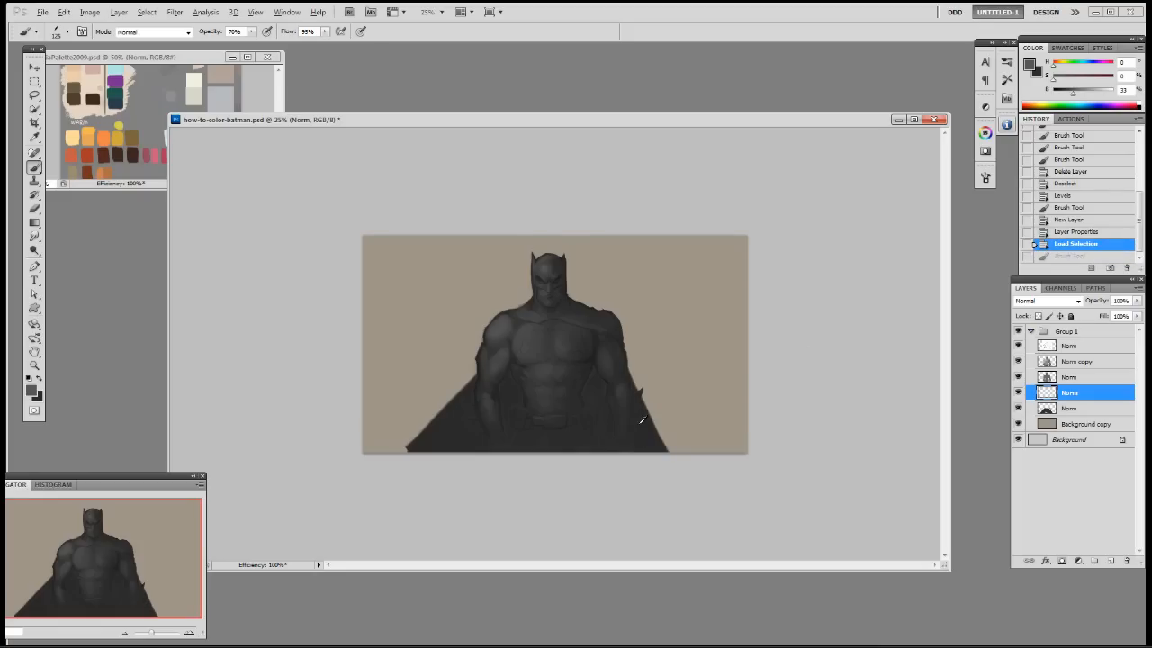
{"action": "left_click", "coordinate": [611, 362], "text": "alt"}
{"action": "left_click_drag", "start_coordinate": [640, 401], "coordinate": [677, 468]}
Switch to the oppositely slanted brush tip at 200 px and stroke along the cape edge beside the figure's right arm
{"action": "right_click", "coordinate": [592, 406]}
{"action": "left_click", "coordinate": [585, 480]}
{"action": "left_click", "coordinate": [735, 393]}
{"action": "left_click_drag", "start_coordinate": [416, 456], "coordinate": [447, 418]}
{"action": "key", "text": "ctrl+z"}
{"action": "mouse_move", "coordinate": [414, 458]}
{"action": "left_mouse_down"}
{"action": "mouse_move", "coordinate": [478, 390]}
{"action": "mouse_move", "coordinate": [427, 443]}
{"action": "left_mouse_up"}
{"action": "mouse_move", "coordinate": [423, 448]}
{"action": "left_mouse_down"}
{"action": "mouse_move", "coordinate": [442, 425]}
{"action": "mouse_move", "coordinate": [411, 461]}
{"action": "left_mouse_up"}
{"action": "left_click_drag", "start_coordinate": [412, 461], "coordinate": [457, 396]}
{"action": "mouse_move", "coordinate": [407, 466]}
{"action": "left_mouse_down"}
{"action": "mouse_move", "coordinate": [451, 379]}
{"action": "mouse_move", "coordinate": [456, 387]}
{"action": "left_mouse_up"}
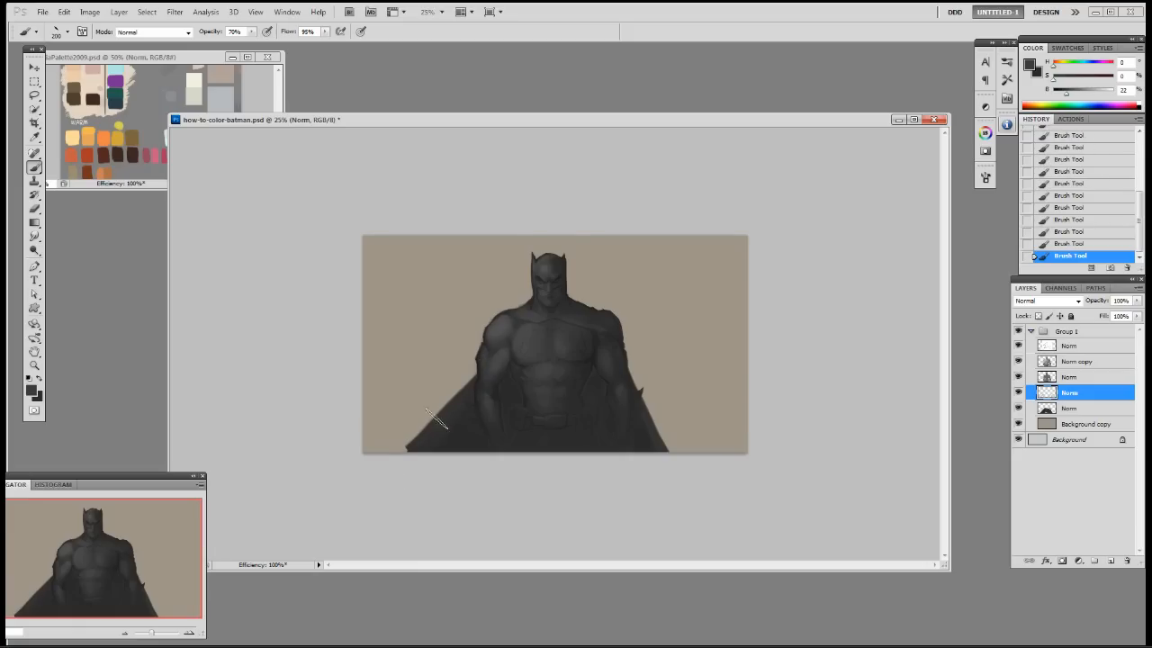
Load the figure's silhouette as a selection, hide its outline and add an Overlay layer above Norm copy
{"action": "left_click", "coordinate": [1049, 377], "text": "ctrl"}
{"action": "left_click", "coordinate": [1065, 361]}
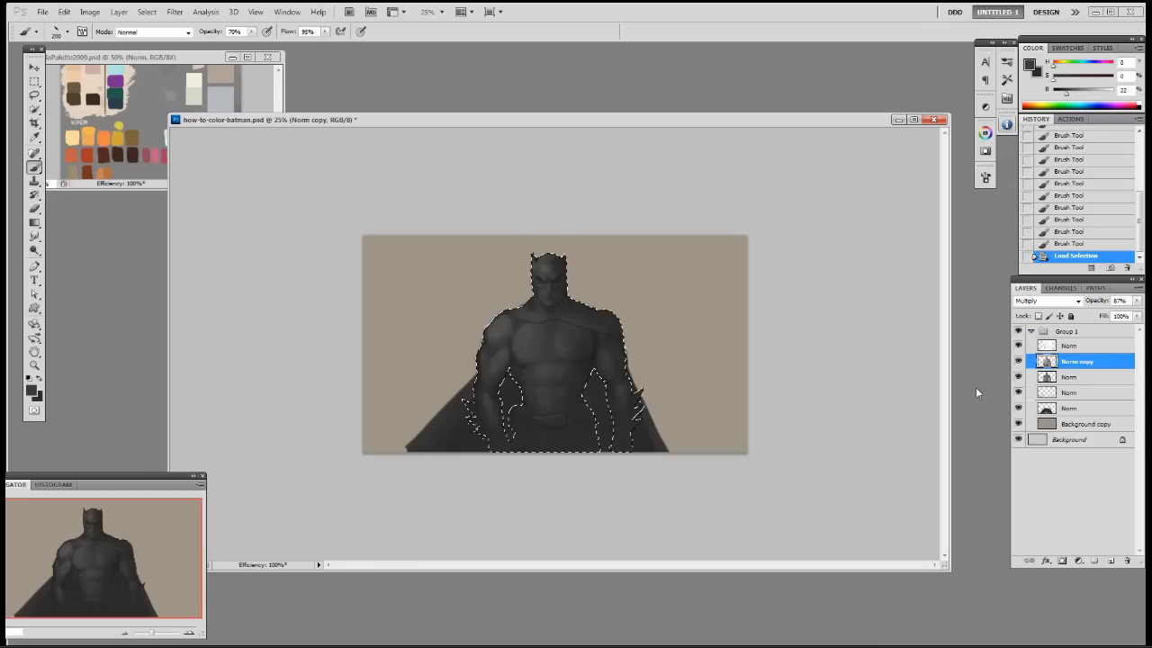
{"action": "key", "text": "ctrl+h"}
{"action": "key", "text": "F3"}
Sample the background beige, set its brightness to 75% and enlarge the soft round brush to about 1200 px
{"action": "left_click", "coordinate": [681, 260], "text": "alt"}
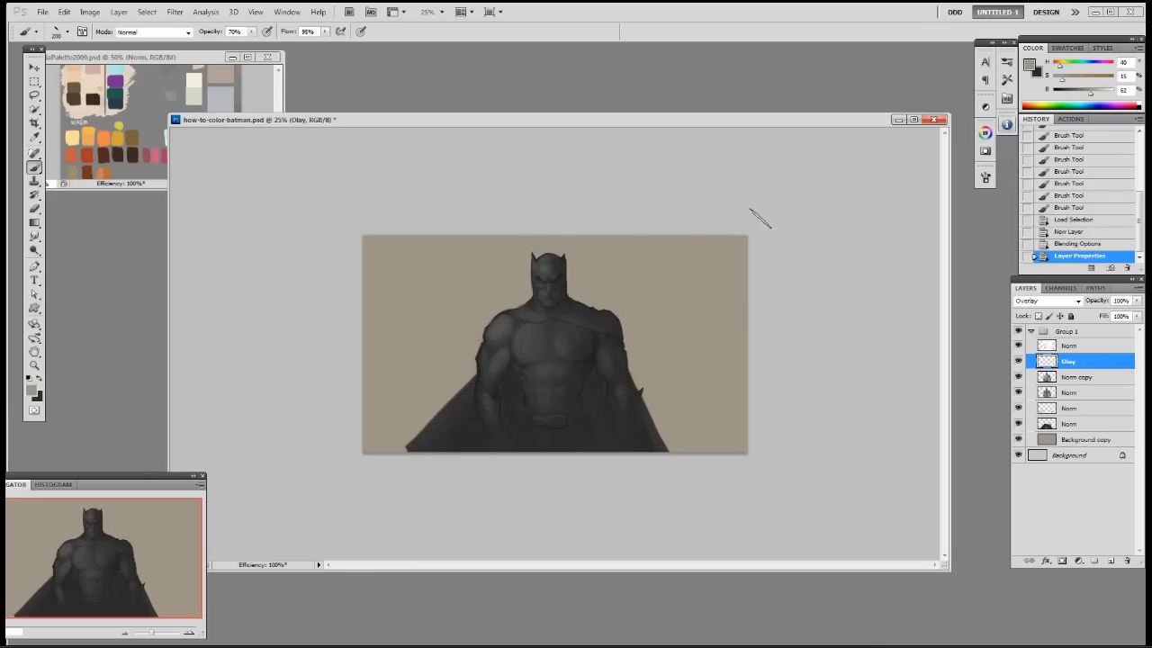
{"action": "left_click_drag", "start_coordinate": [1096, 97], "coordinate": [1100, 100]}
{"action": "right_click", "coordinate": [588, 296]}
{"action": "left_click", "coordinate": [631, 368]}
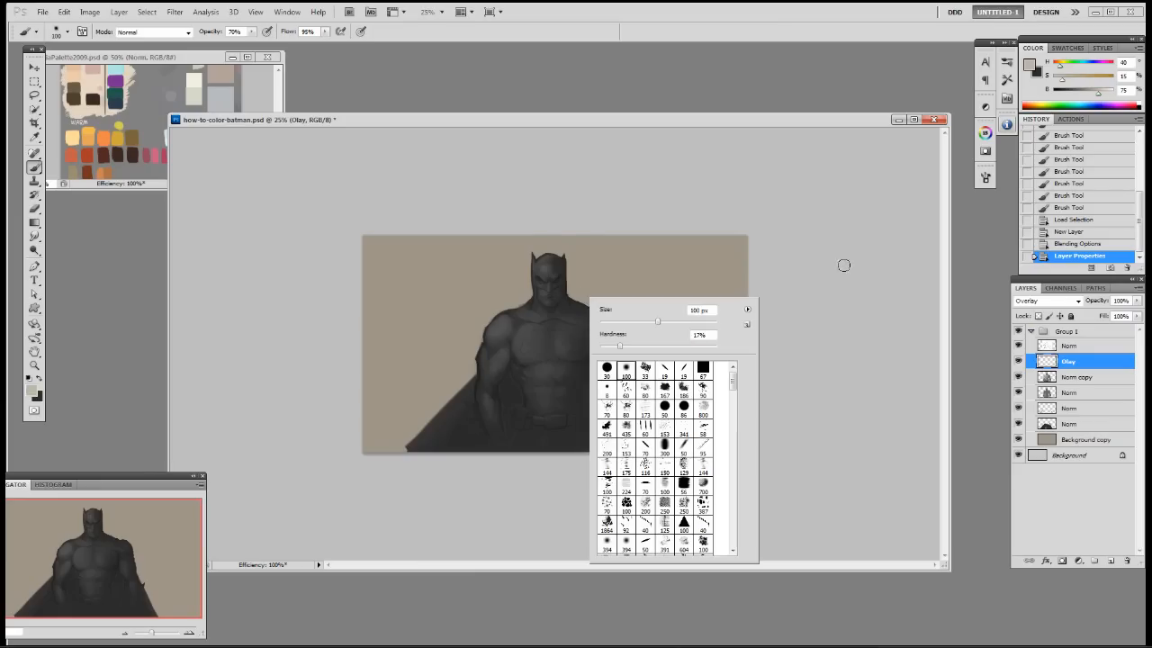
{"action": "left_click", "coordinate": [846, 262]}
{"action": "key", "text": "bracketright"}
{"action": "key", "text": "bracketright"}
{"action": "key", "text": "bracketright"}
{"action": "key", "text": "bracketright"}
{"action": "key", "text": "bracketright"}
{"action": "key", "text": "bracketright"}
{"action": "key", "text": "bracketright"}
{"action": "key", "text": "bracketright"}
{"action": "key", "text": "bracketright"}
{"action": "key", "text": "bracketright"}
{"action": "key", "text": "bracketright"}
{"action": "key", "text": "bracketright"}
{"action": "key", "text": "bracketright"}
{"action": "key", "text": "bracketright"}
Dab soft beige light over the torso, chest and head on the Overlay layer at 50% brush opacity
{"action": "left_click", "coordinate": [522, 317]}
{"action": "left_click", "coordinate": [501, 414]}
{"action": "left_click", "coordinate": [534, 411]}
{"action": "left_click", "coordinate": [563, 382]}
{"action": "left_click", "coordinate": [548, 320]}
{"action": "left_click", "coordinate": [548, 316]}
{"action": "left_click", "coordinate": [546, 304]}
{"action": "left_click", "coordinate": [543, 290]}
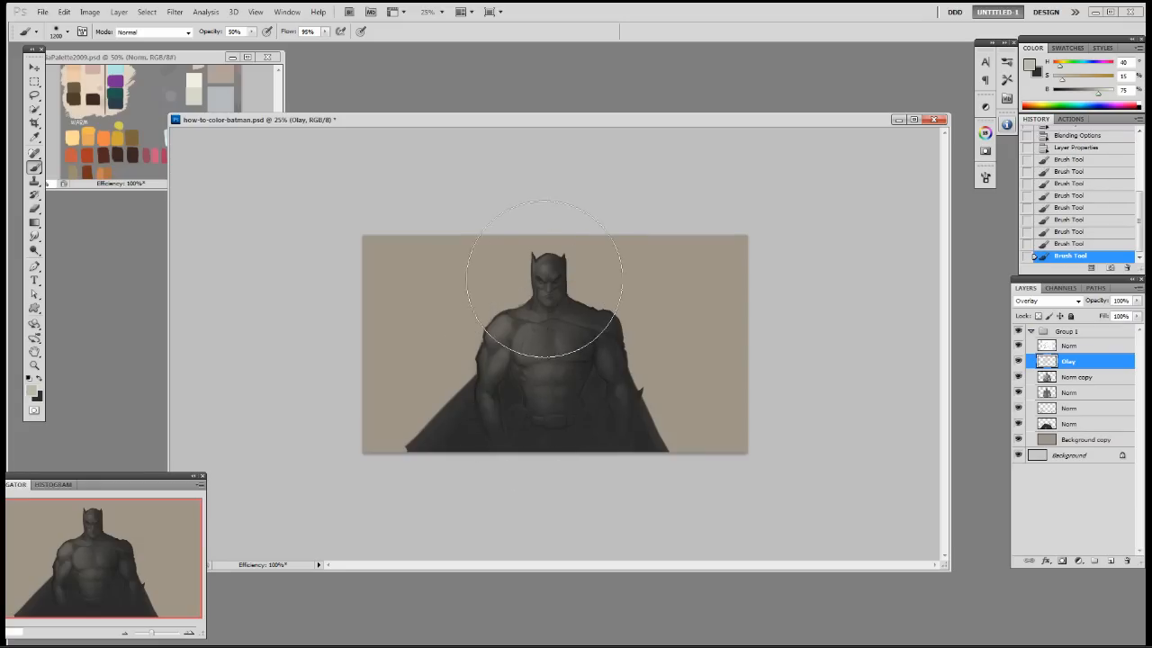
{"action": "left_click", "coordinate": [546, 277]}
{"action": "left_click", "coordinate": [557, 296]}
Reduce the soft brush to 800 px and raise the paint colour's saturation to 41% for warmer light on the head and chest
{"action": "key", "text": "bracketleft"}
{"action": "key", "text": "bracketleft"}
{"action": "key", "text": "bracketleft"}
{"action": "key", "text": "bracketleft"}
{"action": "key", "text": "bracketleft"}
{"action": "left_click", "coordinate": [1080, 77]}
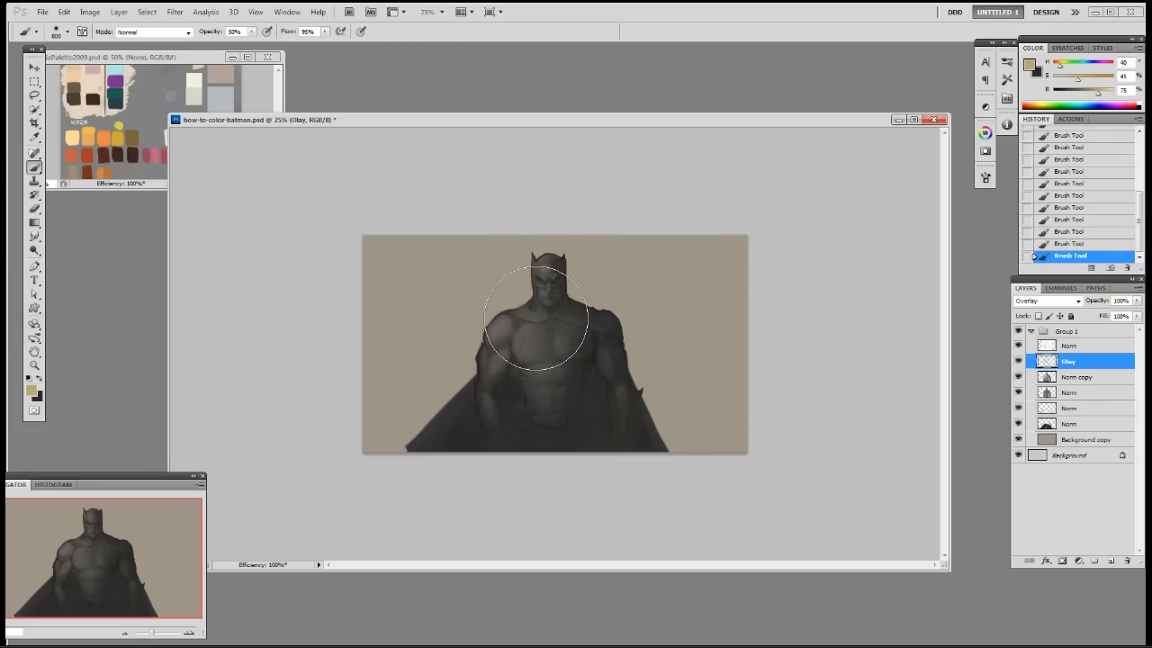
Sample a near-black gray, add a second Overlay layer and enlarge the slanted brush tip at 100% opacity
{"action": "left_click", "coordinate": [604, 346], "text": "alt"}
{"action": "right_click", "coordinate": [596, 323]}
{"action": "double_click", "coordinate": [671, 396]}
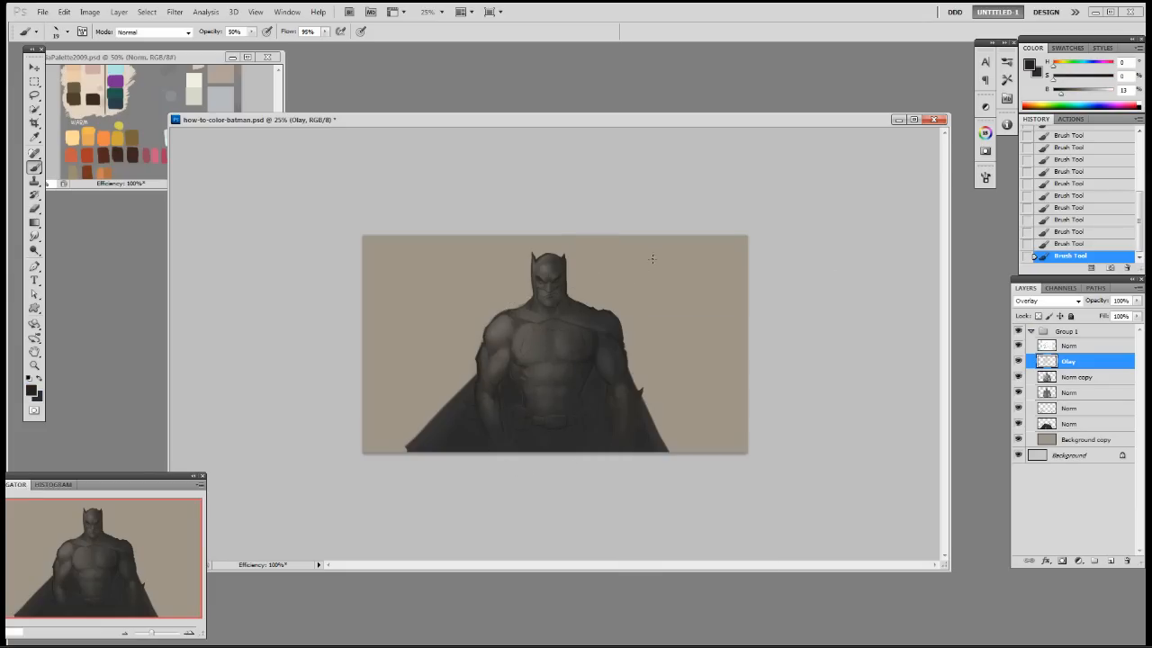
{"action": "key", "text": "F3"}
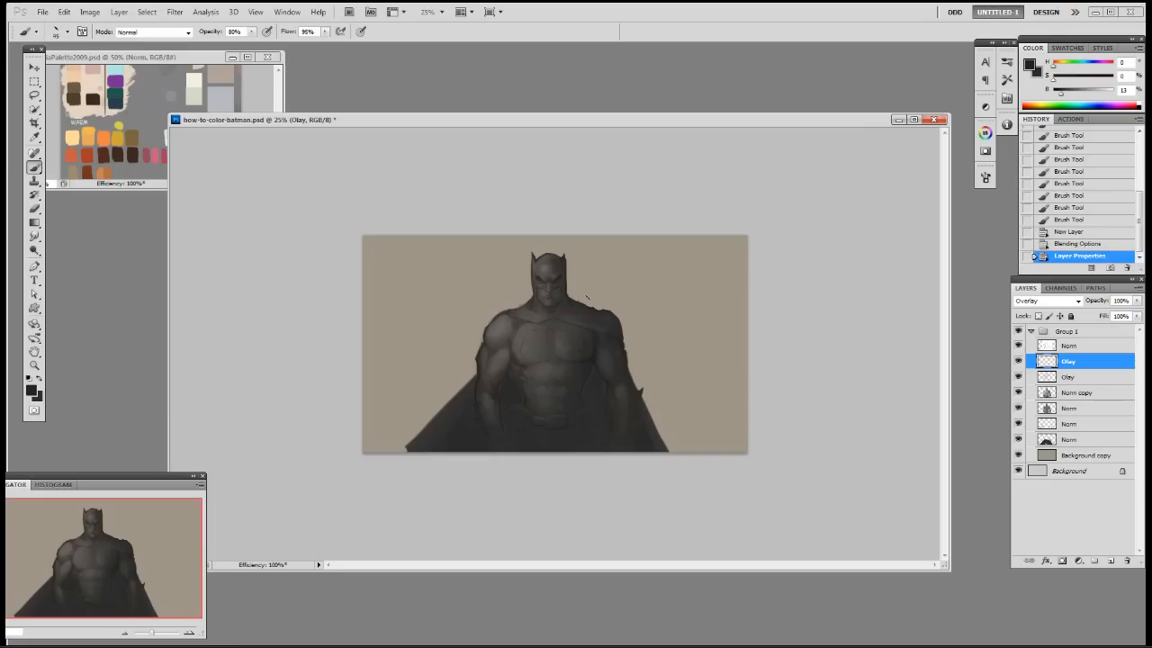
{"action": "key", "text": "bracketright"}
{"action": "key", "text": "bracketright"}
{"action": "key", "text": "0"}
Paint dark shading over the cowl and the shoulder cape, and lower the new Overlay layer's opacity to 54%
{"action": "left_click_drag", "start_coordinate": [578, 298], "coordinate": [558, 315]}
{"action": "left_click", "coordinate": [1137, 300]}
{"action": "left_click_drag", "start_coordinate": [1135, 316], "coordinate": [1110, 317]}
{"action": "mouse_move", "coordinate": [568, 281]}
{"action": "left_mouse_down"}
{"action": "mouse_move", "coordinate": [552, 302]}
{"action": "mouse_move", "coordinate": [596, 312]}
{"action": "mouse_move", "coordinate": [581, 329]}
{"action": "left_mouse_up"}
{"action": "key", "text": "ctrl+z"}
{"action": "key", "text": "ctrl+z"}
{"action": "left_click_drag", "start_coordinate": [611, 325], "coordinate": [619, 336]}
{"action": "mouse_move", "coordinate": [594, 316]}
{"action": "left_mouse_down"}
{"action": "mouse_move", "coordinate": [627, 328]}
{"action": "mouse_move", "coordinate": [572, 317]}
{"action": "mouse_move", "coordinate": [576, 278]}
{"action": "mouse_move", "coordinate": [562, 253]}
{"action": "mouse_move", "coordinate": [551, 280]}
{"action": "mouse_move", "coordinate": [575, 277]}
{"action": "mouse_move", "coordinate": [549, 291]}
{"action": "mouse_move", "coordinate": [566, 263]}
{"action": "left_mouse_up"}
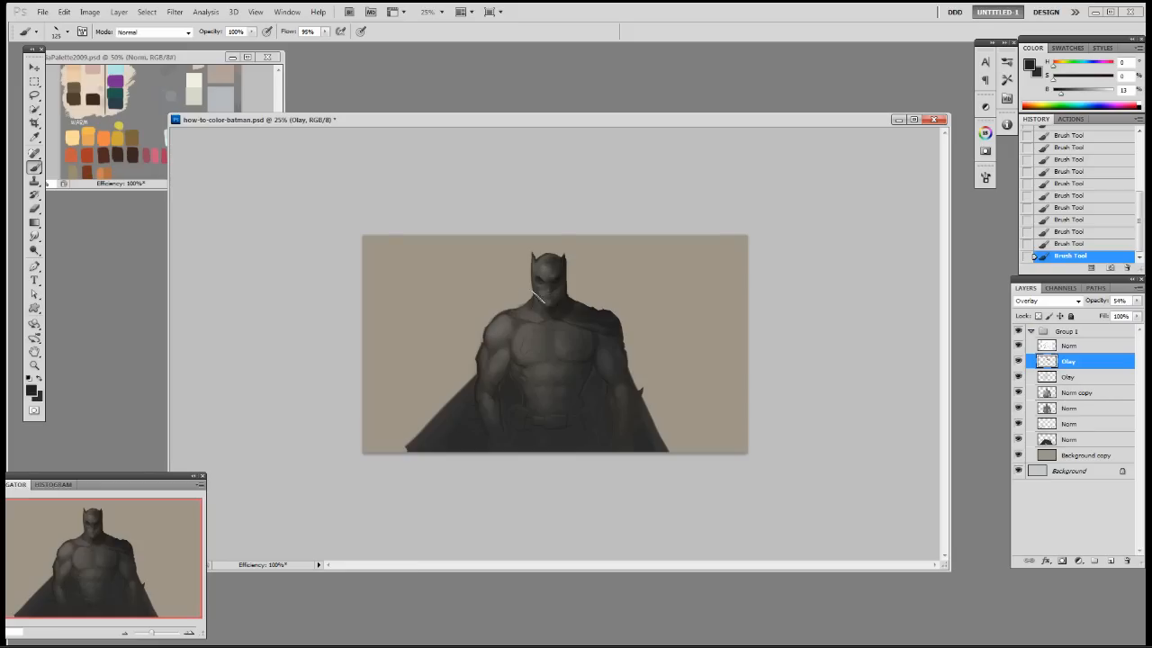
Paint the dark bat emblem across the chest and the utility belt around the waist with a smaller brush
{"action": "key", "text": "bracketleft"}
{"action": "key", "text": "bracketleft"}
{"action": "mouse_move", "coordinate": [533, 336]}
{"action": "left_mouse_down"}
{"action": "mouse_move", "coordinate": [525, 351]}
{"action": "mouse_move", "coordinate": [531, 335]}
{"action": "mouse_move", "coordinate": [558, 354]}
{"action": "mouse_move", "coordinate": [575, 342]}
{"action": "mouse_move", "coordinate": [558, 335]}
{"action": "mouse_move", "coordinate": [579, 332]}
{"action": "mouse_move", "coordinate": [524, 355]}
{"action": "mouse_move", "coordinate": [547, 331]}
{"action": "mouse_move", "coordinate": [581, 343]}
{"action": "left_mouse_up"}
{"action": "left_click_drag", "start_coordinate": [525, 415], "coordinate": [515, 419]}
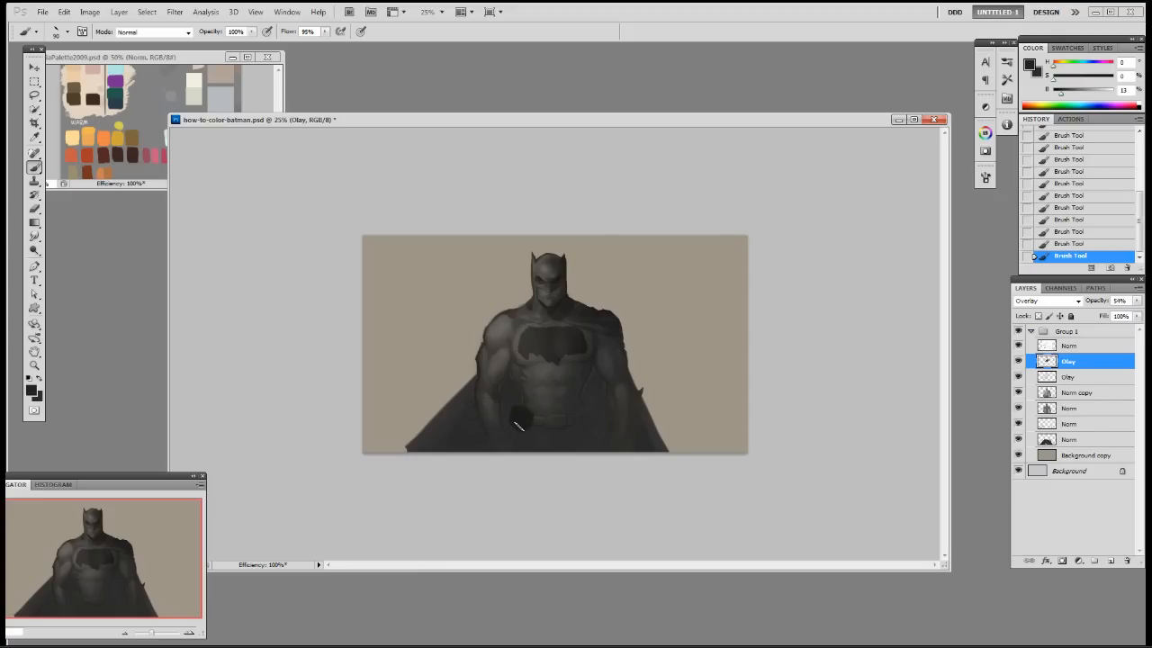
{"action": "left_click_drag", "start_coordinate": [523, 414], "coordinate": [585, 421]}
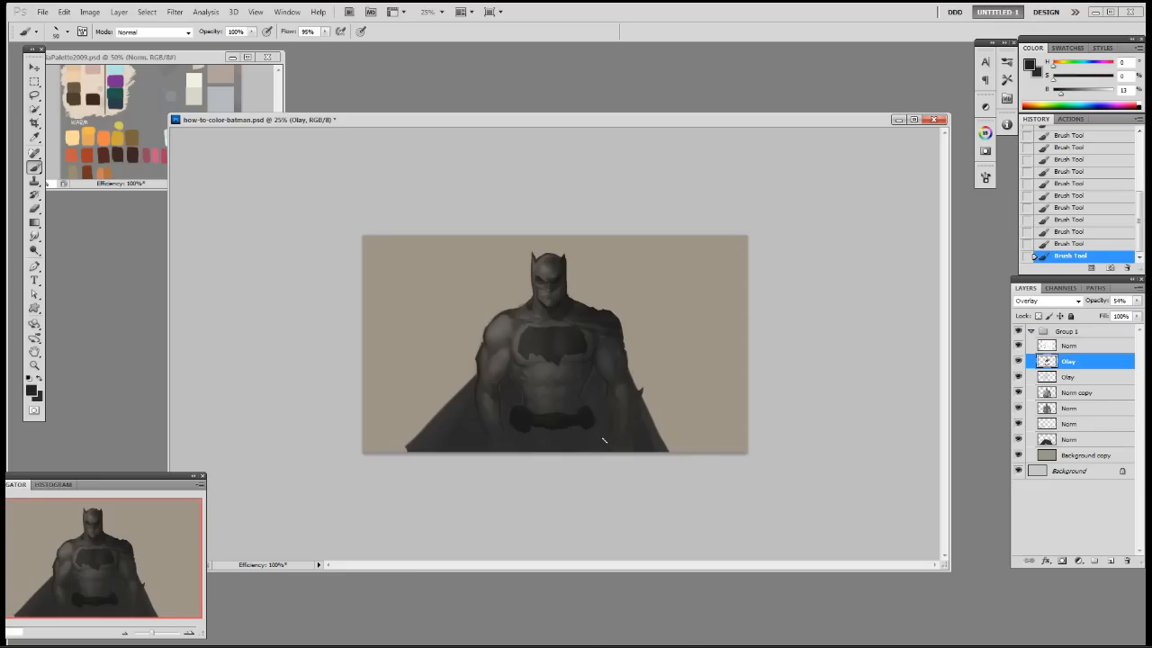
Enlarge the slanted brush to 250 px and darken the gauntlets on both forearms
{"action": "key", "text": "bracketright"}
{"action": "key", "text": "bracketright"}
{"action": "key", "text": "bracketright"}
{"action": "key", "text": "bracketright"}
{"action": "key", "text": "bracketright"}
{"action": "key", "text": "bracketright"}
{"action": "key", "text": "bracketright"}
{"action": "key", "text": "bracketright"}
{"action": "key", "text": "bracketright"}
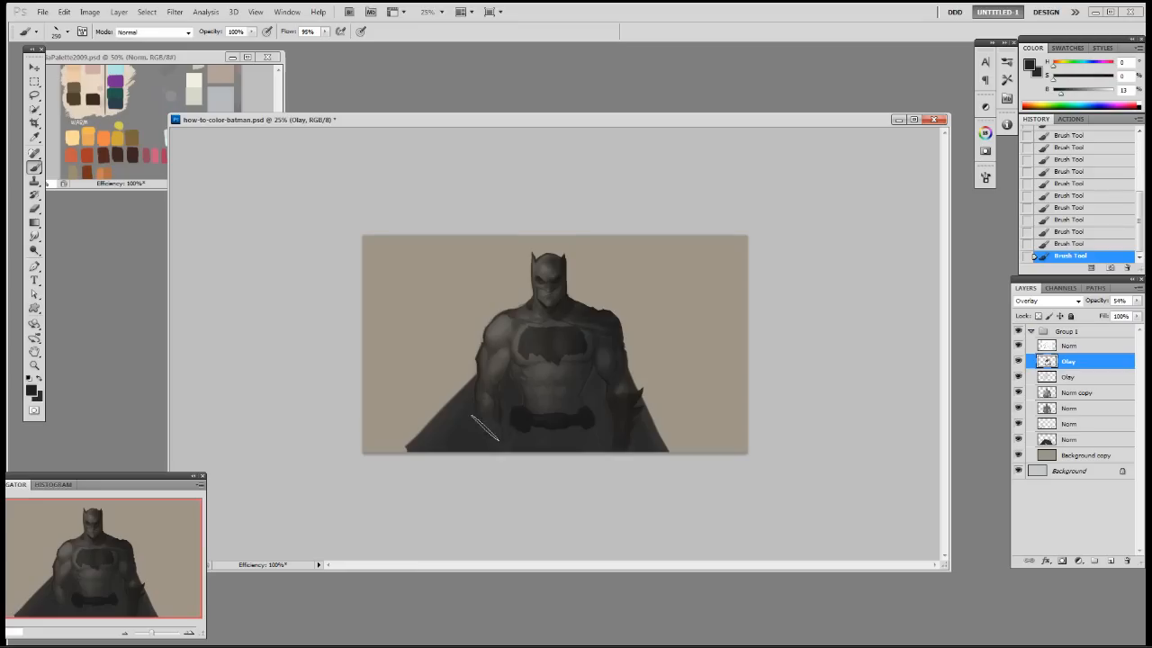
{"action": "left_click_drag", "start_coordinate": [485, 426], "coordinate": [500, 409]}
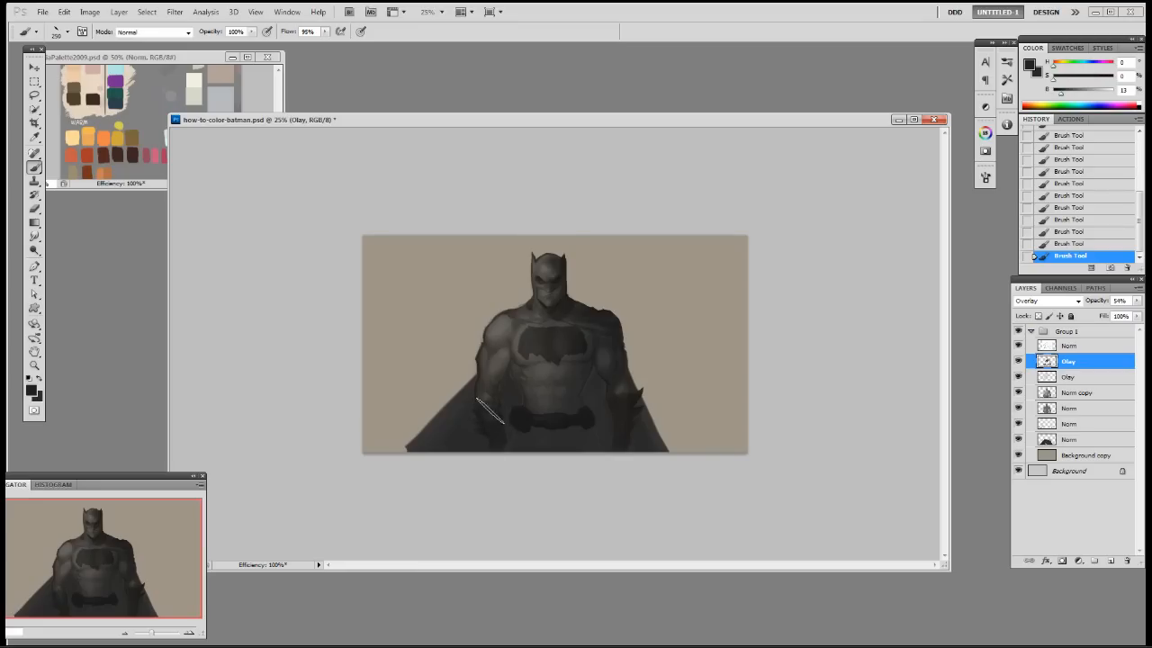
Refine the dark gauntlets and body shading with varying brush sizes and opacities, ending at 125 px and 50% opacity
{"action": "key", "text": "bracketleft"}
{"action": "key", "text": "bracketleft"}
{"action": "key", "text": "bracketleft"}
{"action": "key", "text": "3"}
{"action": "key", "text": "bracketright"}
{"action": "key", "text": "bracketright"}
{"action": "key", "text": "bracketright"}
{"action": "key", "text": "bracketright"}
{"action": "key", "text": "bracketright"}
{"action": "key", "text": "bracketright"}
{"action": "key", "text": "bracketright"}
{"action": "key", "text": "bracketleft"}
{"action": "key", "text": "bracketleft"}
{"action": "key", "text": "bracketleft"}
{"action": "key", "text": "bracketleft"}
{"action": "key", "text": "bracketleft"}
{"action": "key", "text": "bracketleft"}
{"action": "key", "text": "7"}
{"action": "key", "text": "bracketleft"}
{"action": "key", "text": "bracketleft"}
{"action": "key", "text": "bracketleft"}
{"action": "key", "text": "bracketright"}
{"action": "key", "text": "bracketright"}
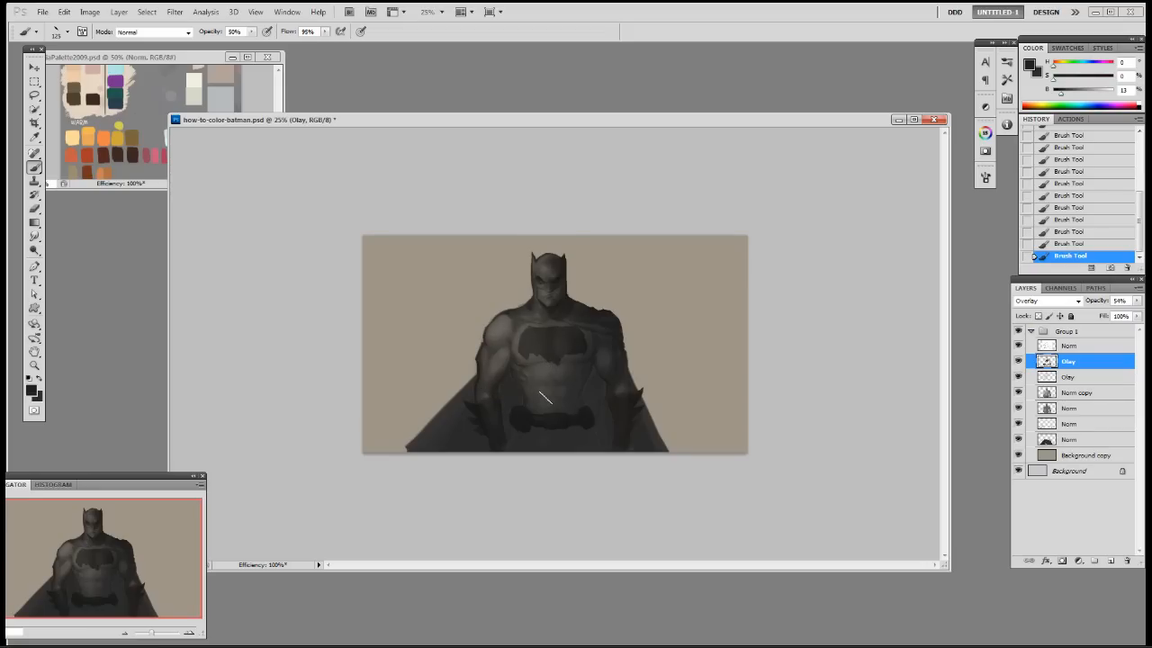
Trim the upper edge and the viewer's-left wing of the chest bat emblem with a small slanted eraser at 100% opacity
{"action": "key", "text": "ctrl+plus"}
{"action": "key", "text": "ctrl+plus"}
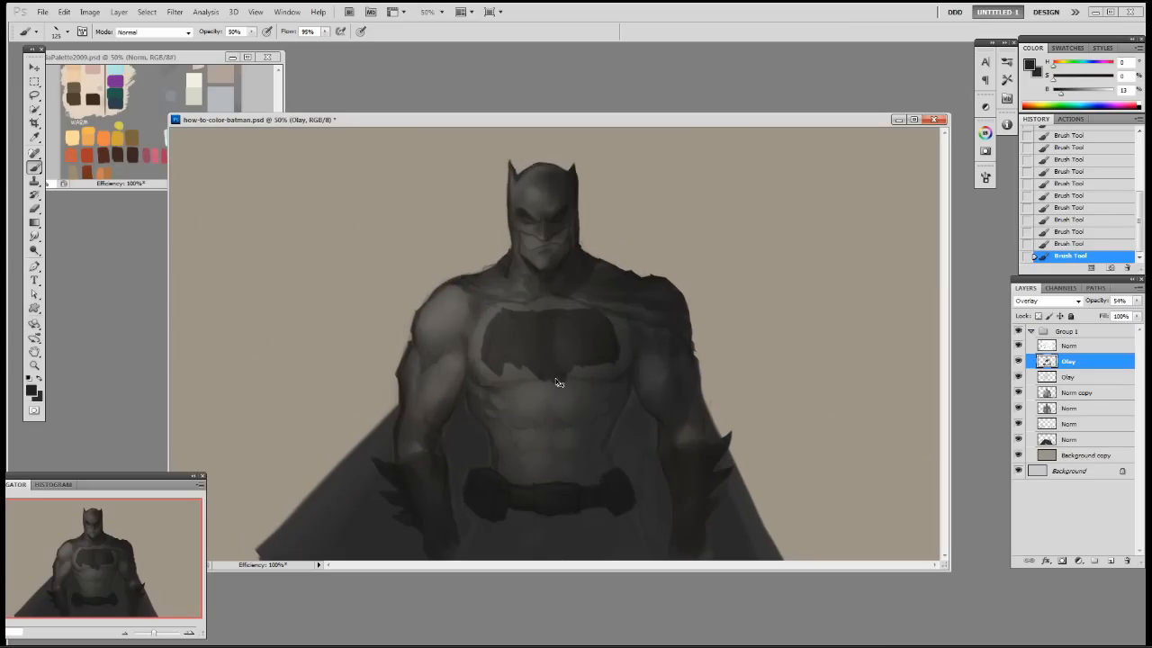
{"action": "key", "text": "e"}
{"action": "right_click", "coordinate": [531, 301]}
{"action": "left_click", "coordinate": [613, 374]}
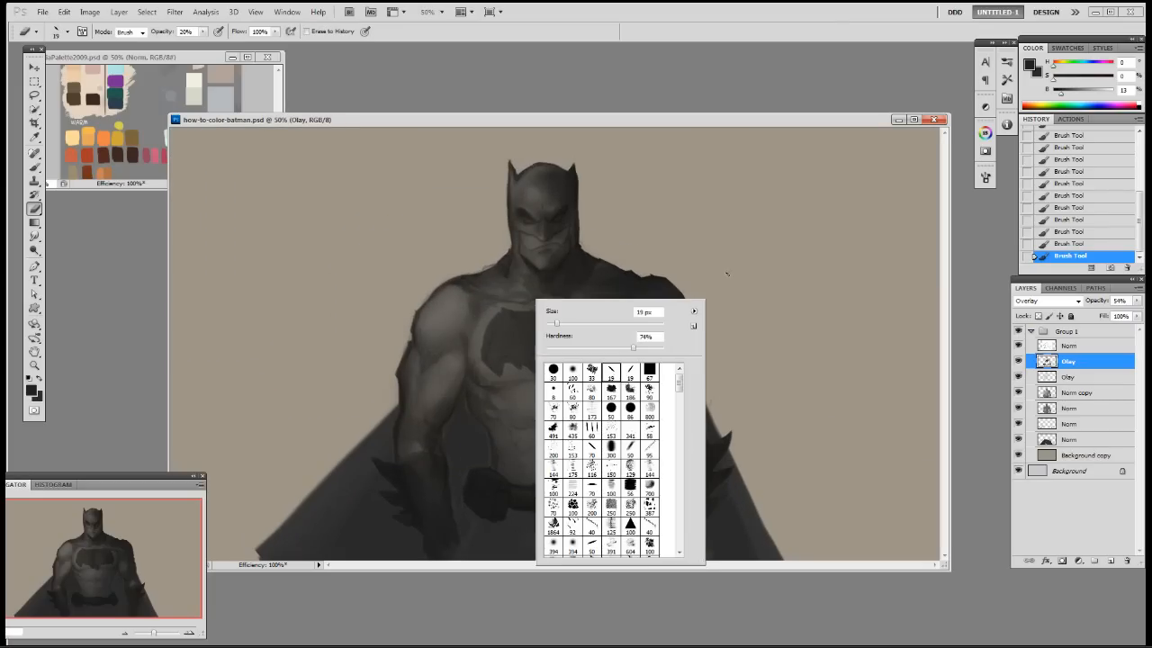
{"action": "left_click", "coordinate": [579, 269]}
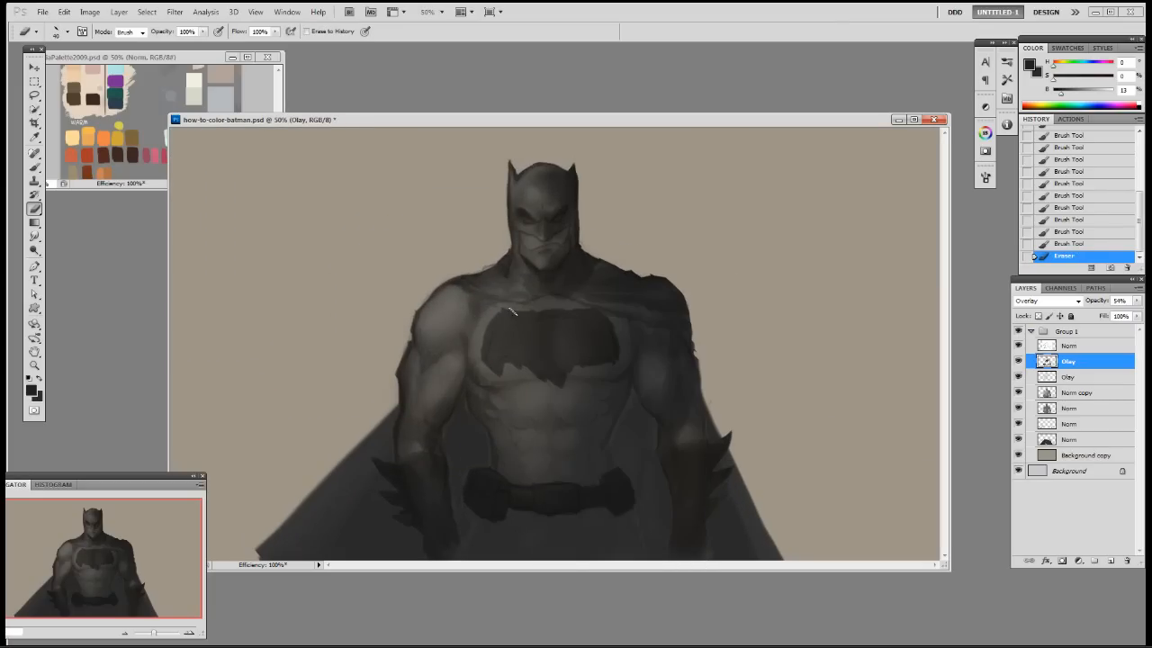
{"action": "left_click", "coordinate": [515, 312]}
{"action": "left_click_drag", "start_coordinate": [534, 302], "coordinate": [559, 309]}
{"action": "left_click", "coordinate": [551, 310]}
{"action": "left_click", "coordinate": [537, 311]}
{"action": "left_click", "coordinate": [521, 310]}
{"action": "left_click", "coordinate": [502, 309]}
{"action": "left_click", "coordinate": [502, 308]}
{"action": "left_click", "coordinate": [498, 311]}
{"action": "left_click", "coordinate": [492, 314]}
{"action": "left_click", "coordinate": [484, 336]}
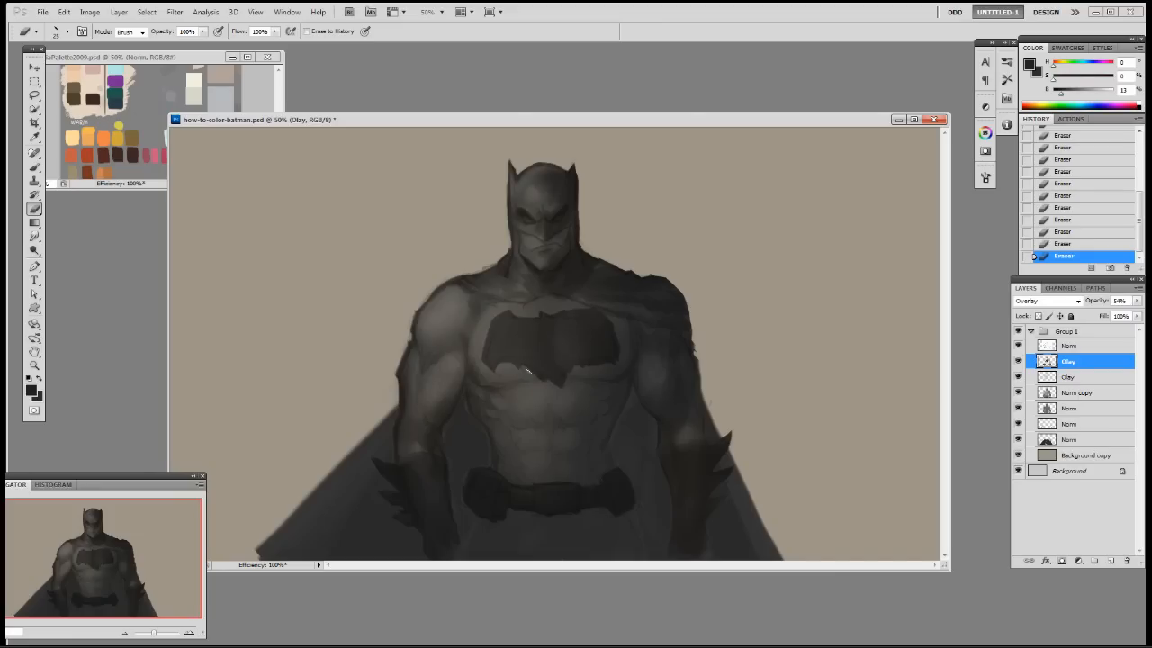
Sharpen the emblem's lower point, scalloped lower edge and remaining wing outline with a slanted eraser and a brush touch-up
{"action": "right_click", "coordinate": [562, 412]}
{"action": "left_click", "coordinate": [668, 504]}
{"action": "left_click", "coordinate": [549, 382]}
{"action": "key", "text": "b"}
{"action": "mouse_move", "coordinate": [558, 385]}
{"action": "left_mouse_down"}
{"action": "mouse_move", "coordinate": [548, 414]}
{"action": "mouse_move", "coordinate": [558, 398]}
{"action": "left_mouse_up"}
{"action": "key", "text": "e"}
{"action": "right_click", "coordinate": [576, 412]}
{"action": "left_click", "coordinate": [648, 495]}
{"action": "left_click", "coordinate": [563, 385]}
{"action": "left_click", "coordinate": [561, 386]}
{"action": "left_click", "coordinate": [560, 387]}
{"action": "left_click", "coordinate": [569, 377]}
{"action": "left_click", "coordinate": [571, 374]}
{"action": "left_click", "coordinate": [593, 363]}
{"action": "left_click", "coordinate": [601, 364]}
{"action": "left_click", "coordinate": [609, 362]}
{"action": "left_click", "coordinate": [620, 332]}
{"action": "right_click", "coordinate": [576, 309]}
{"action": "left_click", "coordinate": [697, 398]}
{"action": "left_click", "coordinate": [576, 314]}
Fill in the dark wing tip and outer edge of the emblem with a small brush at 100% opacity
{"action": "key", "text": "b"}
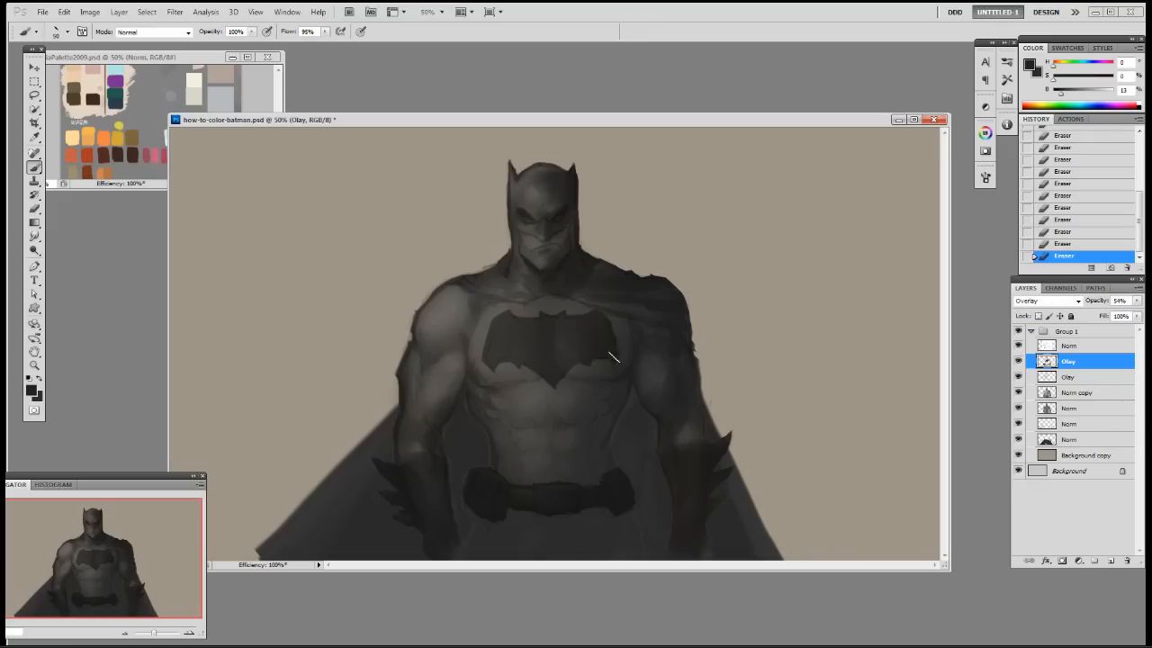
{"action": "left_click", "coordinate": [609, 358]}
{"action": "left_click", "coordinate": [610, 358]}
{"action": "left_click", "coordinate": [610, 359]}
{"action": "left_click", "coordinate": [609, 358]}
{"action": "left_click", "coordinate": [609, 358]}
{"action": "left_click", "coordinate": [607, 321]}
{"action": "left_click", "coordinate": [607, 322]}
{"action": "left_click", "coordinate": [608, 324]}
{"action": "left_click", "coordinate": [608, 326]}
{"action": "left_click", "coordinate": [608, 328]}
{"action": "left_click", "coordinate": [607, 331]}
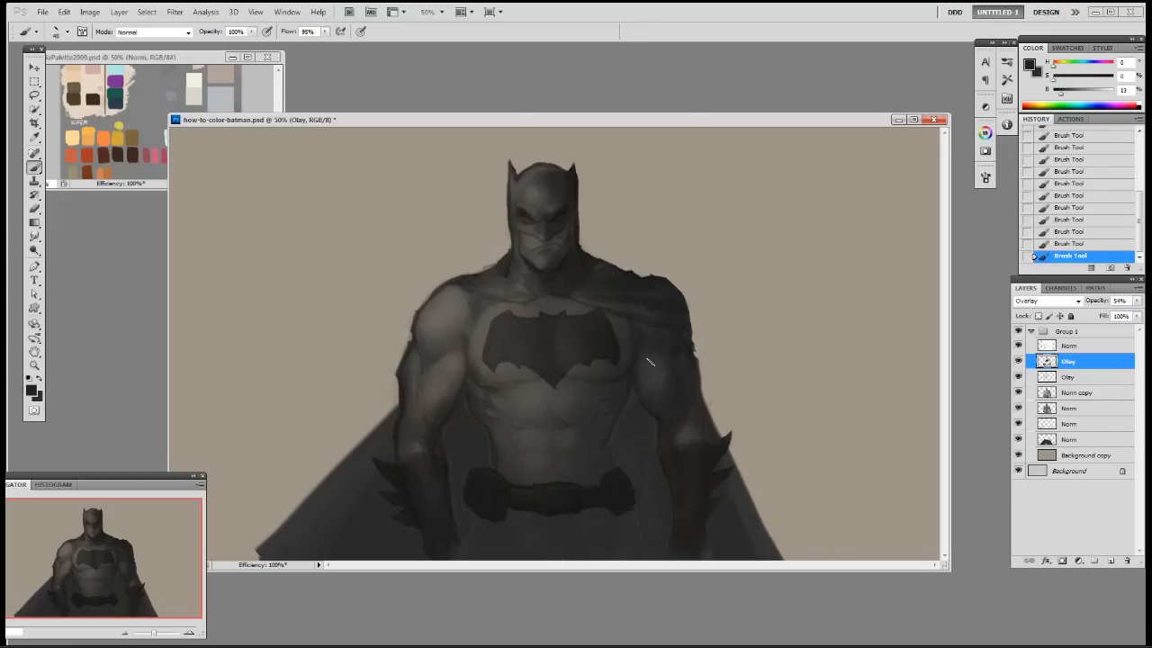
Shade the abdomen at 30% brush opacity, and switch to a different brush tip at 50% opacity and 150 px
{"action": "key", "text": "ctrl+minus"}
{"action": "key", "text": "3"}
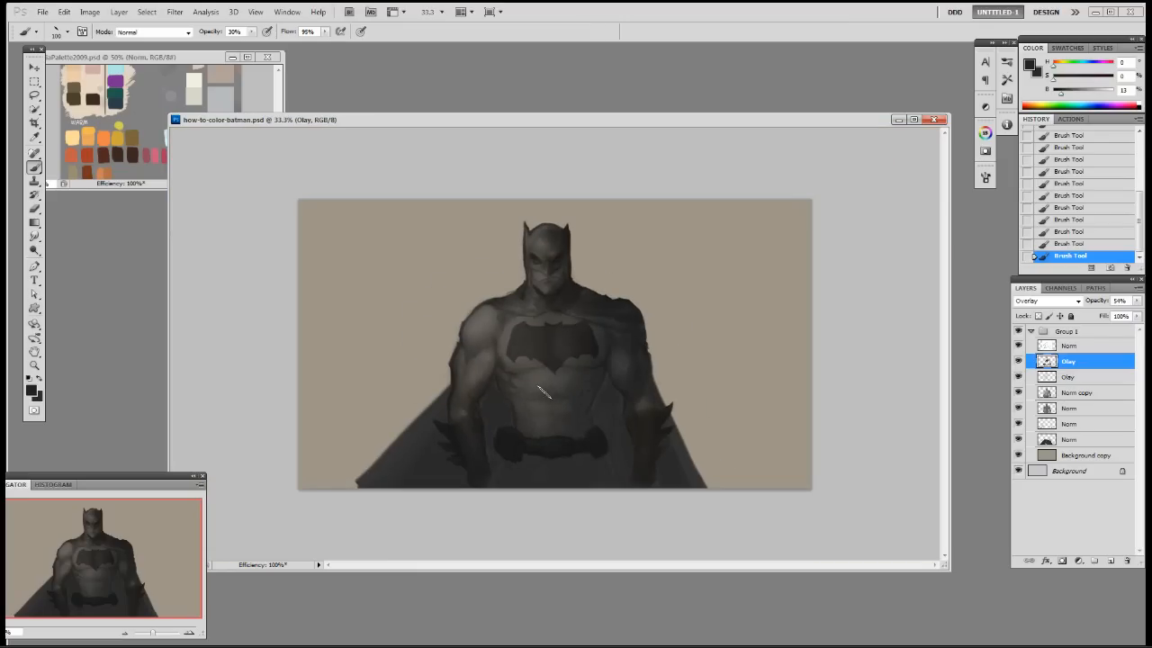
{"action": "left_click_drag", "start_coordinate": [542, 382], "coordinate": [542, 414]}
{"action": "key", "text": "5"}
{"action": "right_click", "coordinate": [579, 392]}
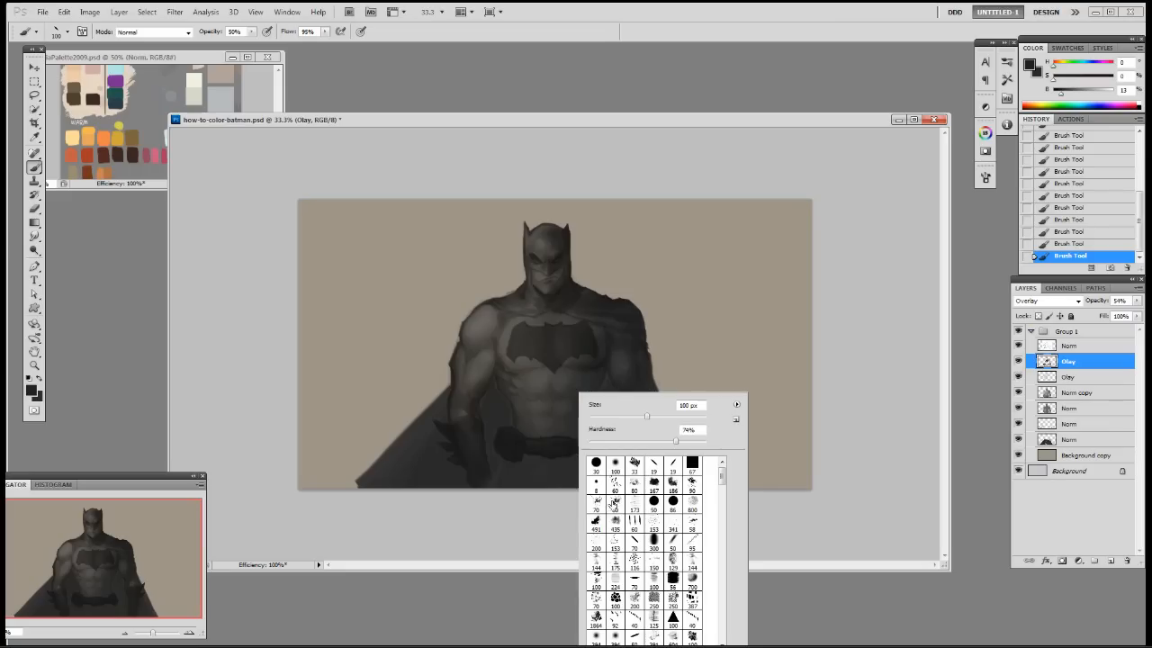
{"action": "left_click", "coordinate": [618, 565]}
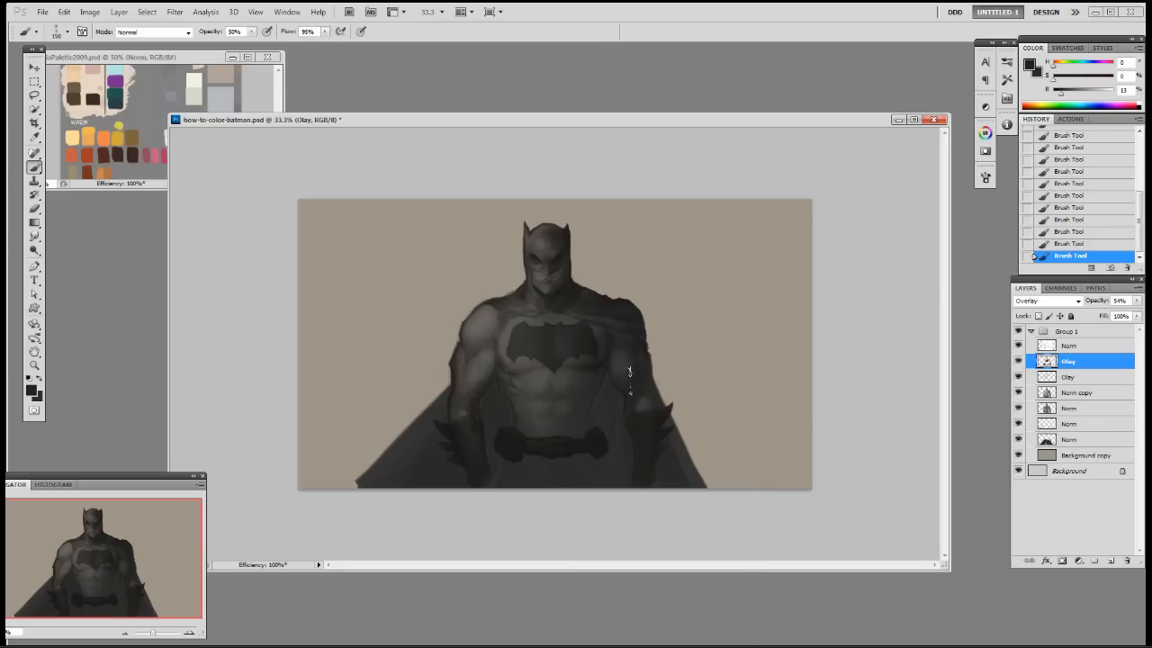
{"action": "key", "text": "bracketleft"}
{"action": "key", "text": "bracketleft"}
Add a new Overlay layer and try a splatter-textured brush at 20% opacity down the side of the torso
{"action": "right_click", "coordinate": [581, 400]}
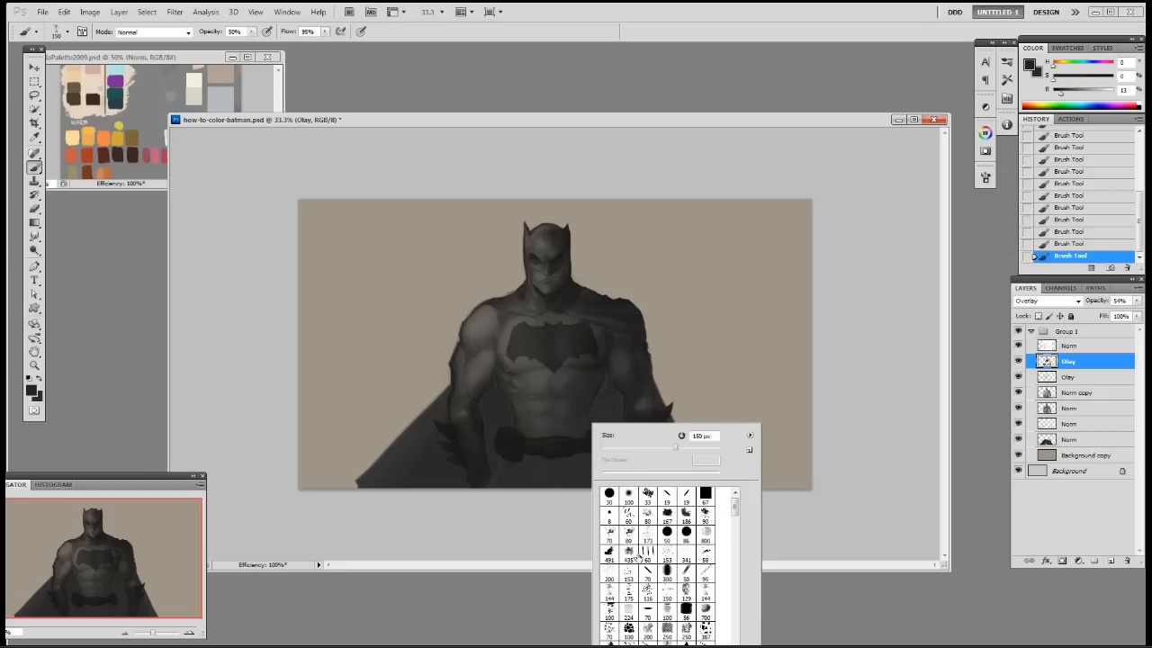
{"action": "double_click", "coordinate": [629, 535]}
{"action": "key", "text": "F3"}
{"action": "key", "text": "bracketright"}
{"action": "key", "text": "bracketright"}
{"action": "key", "text": "bracketright"}
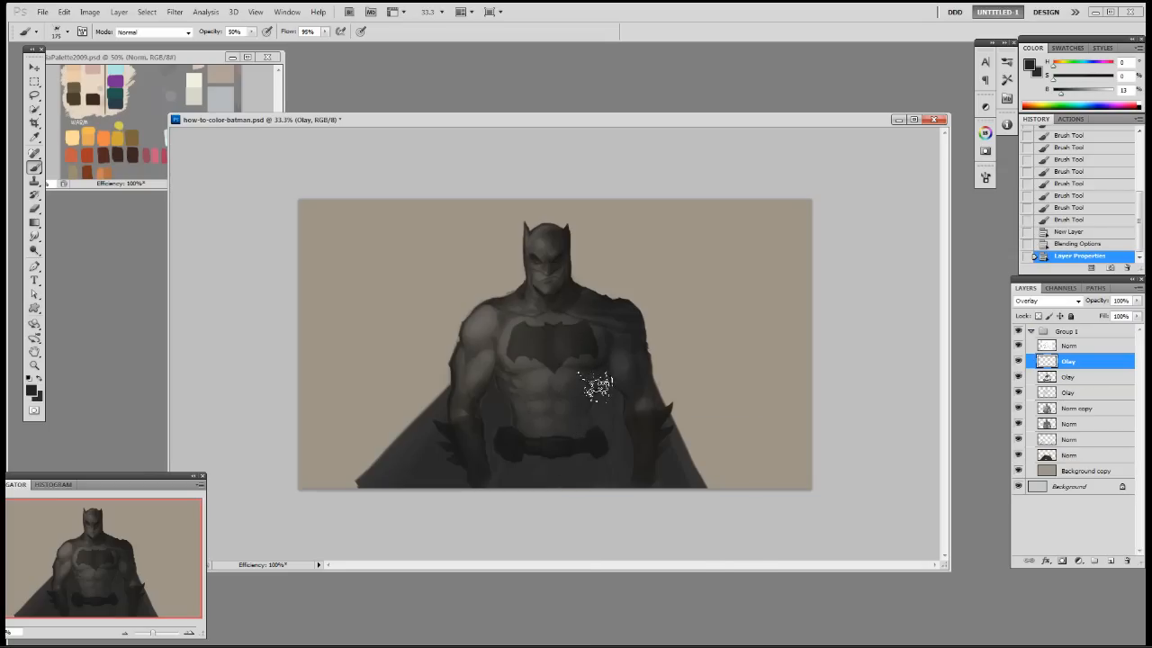
{"action": "key", "text": "bracketright"}
{"action": "key", "text": "bracketright"}
{"action": "key", "text": "bracketright"}
{"action": "key", "text": "2"}
{"action": "left_click_drag", "start_coordinate": [615, 369], "coordinate": [586, 473]}
{"action": "key", "text": "ctrl+z"}
Darken the cape edge by the shoulder and the center of the chest emblem with a 70 px slanted brush, ending at 30% opacity
{"action": "right_click", "coordinate": [622, 386]}
{"action": "left_click", "coordinate": [704, 453]}
{"action": "left_click_drag", "start_coordinate": [645, 322], "coordinate": [656, 352]}
{"action": "key", "text": "3"}
{"action": "left_click_drag", "start_coordinate": [517, 367], "coordinate": [527, 368]}
{"action": "key", "text": "ctrl+z"}
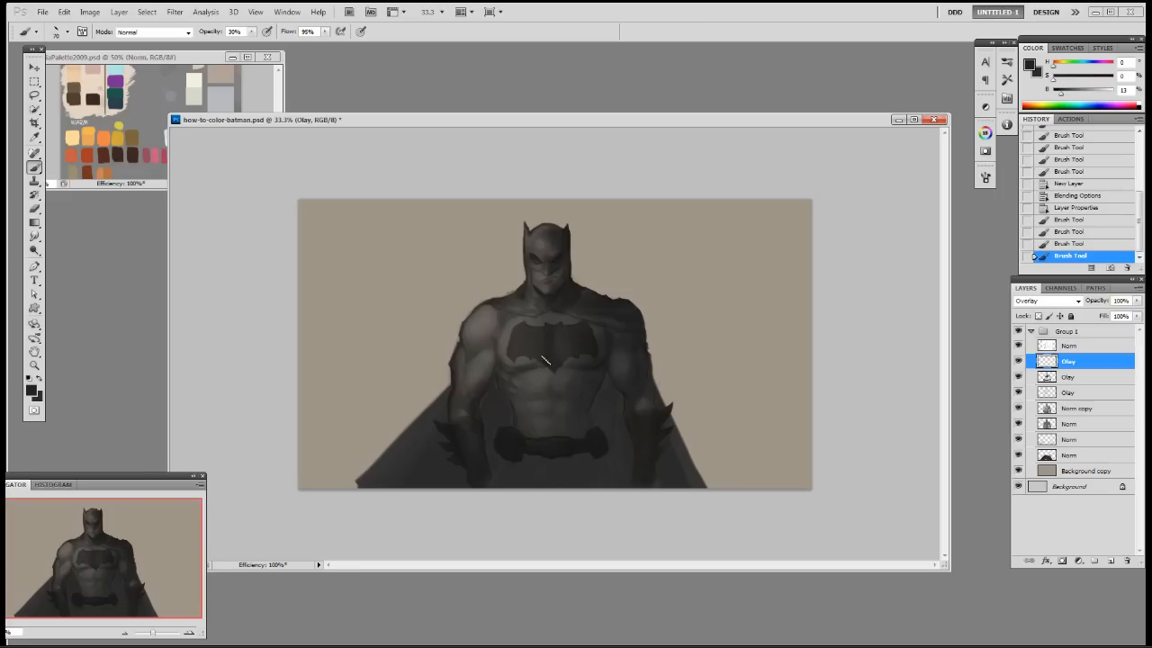
{"action": "left_click_drag", "start_coordinate": [546, 333], "coordinate": [548, 324]}
{"action": "left_click_drag", "start_coordinate": [548, 322], "coordinate": [553, 300]}
{"action": "mouse_move", "coordinate": [547, 328]}
{"action": "left_mouse_down"}
{"action": "mouse_move", "coordinate": [597, 360]}
{"action": "mouse_move", "coordinate": [589, 346]}
{"action": "mouse_move", "coordinate": [575, 357]}
{"action": "left_mouse_up"}
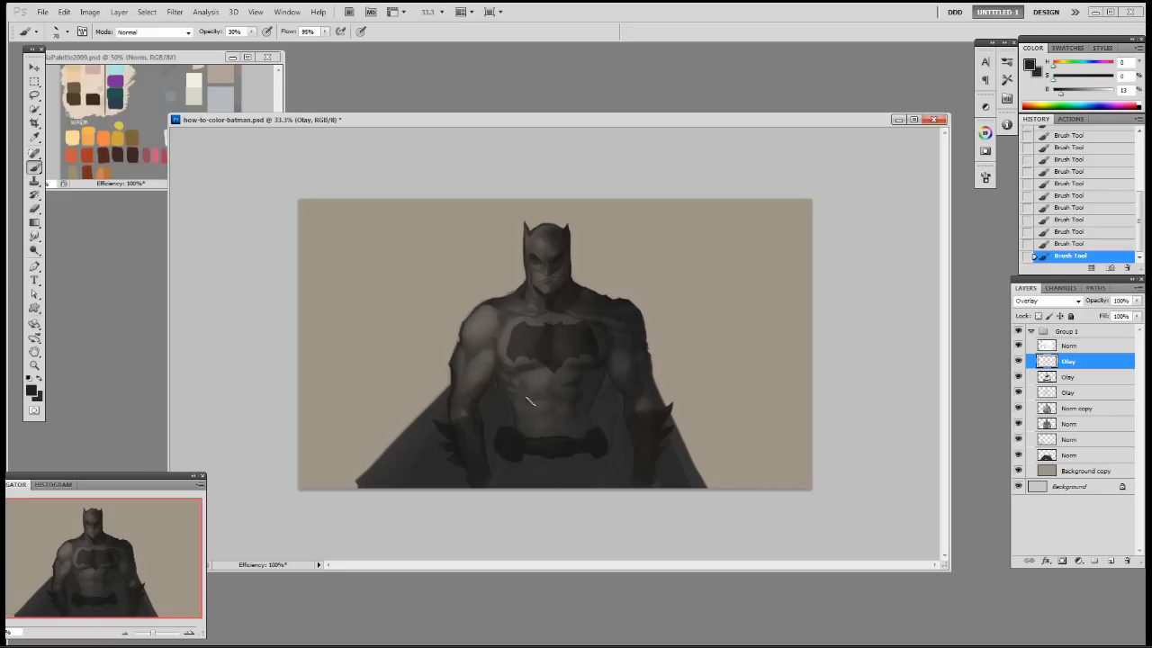
Darken the trunks below the utility belt with the slanted brush at 150 px and 30% opacity
{"action": "key", "text": "e"}
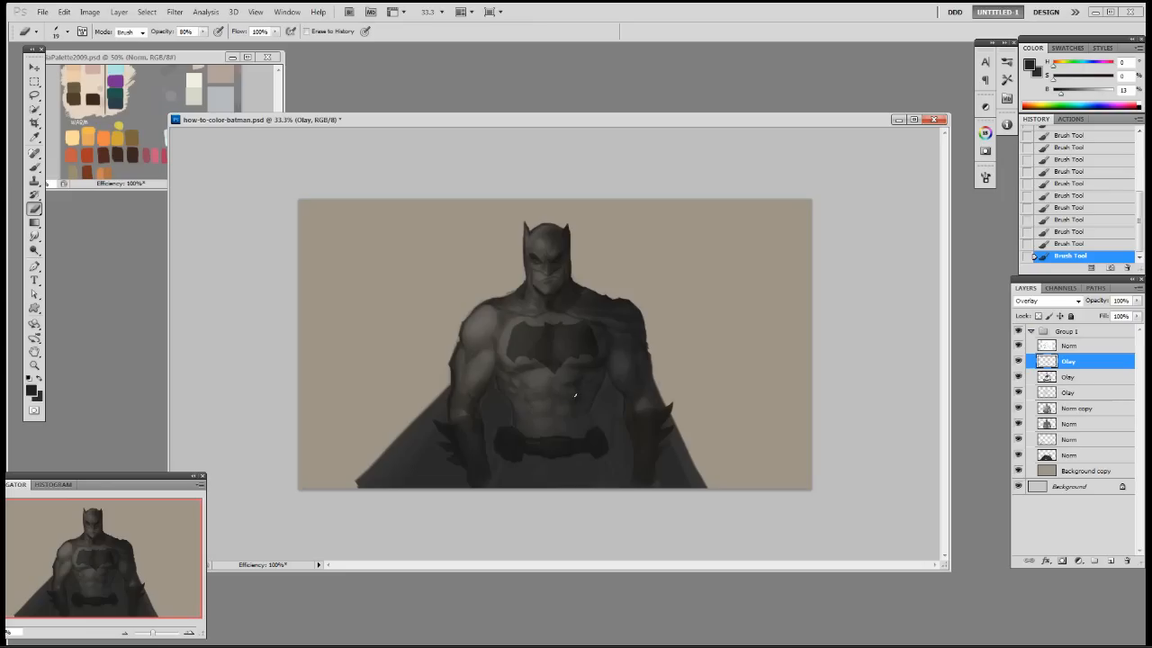
{"action": "right_click", "coordinate": [597, 410]}
{"action": "mouse_move", "coordinate": [597, 410]}
{"action": "left_mouse_down"}
{"action": "mouse_move", "coordinate": [589, 381]}
{"action": "mouse_move", "coordinate": [566, 469]}
{"action": "mouse_move", "coordinate": [598, 470]}
{"action": "mouse_move", "coordinate": [570, 468]}
{"action": "mouse_move", "coordinate": [568, 486]}
{"action": "mouse_move", "coordinate": [569, 469]}
{"action": "left_mouse_up"}
{"action": "key", "text": "b"}
{"action": "left_click_drag", "start_coordinate": [571, 466], "coordinate": [541, 475]}
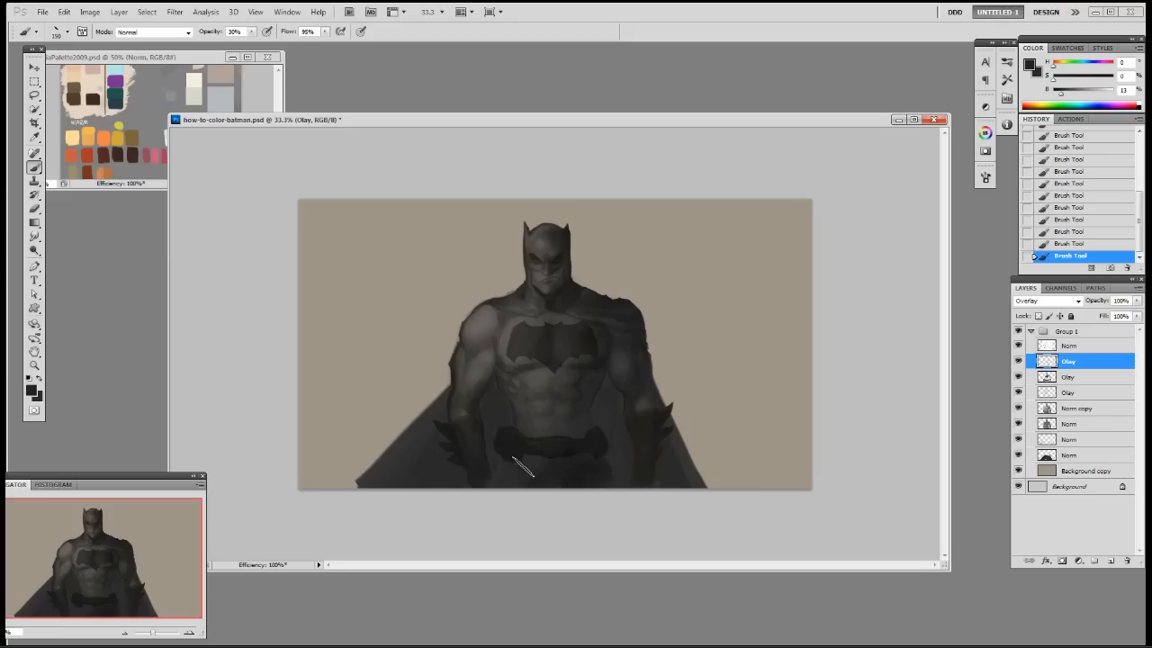
Soften the dark shading below the belt with a 175 px eraser at 50% opacity
{"action": "key", "text": "e"}
{"action": "right_click", "coordinate": [533, 461]}
{"action": "left_click", "coordinate": [522, 483]}
{"action": "key", "text": "bracketright"}
{"action": "mouse_move", "coordinate": [595, 476]}
{"action": "left_mouse_down"}
{"action": "mouse_move", "coordinate": [525, 464]}
{"action": "mouse_move", "coordinate": [576, 464]}
{"action": "left_mouse_up"}
{"action": "left_click_drag", "start_coordinate": [585, 463], "coordinate": [576, 468]}
{"action": "mouse_move", "coordinate": [542, 468]}
{"action": "left_mouse_down"}
{"action": "mouse_move", "coordinate": [570, 468]}
{"action": "mouse_move", "coordinate": [532, 474]}
{"action": "left_mouse_up"}
{"action": "left_click_drag", "start_coordinate": [533, 477], "coordinate": [538, 481]}
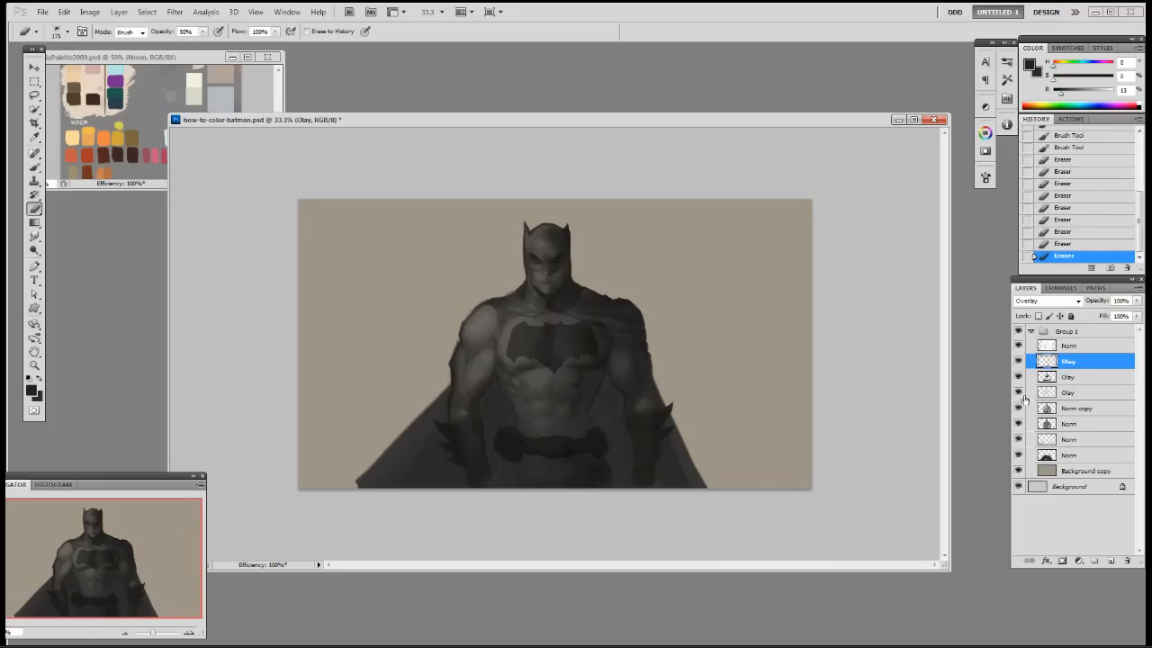
On the 54% Overlay layer, lighten the area below the belt with a brightened background colour and a 200 px soft round brush
{"action": "left_click", "coordinate": [1062, 377]}
{"action": "key", "text": "b"}
{"action": "left_click", "coordinate": [806, 270], "text": "alt"}
{"action": "left_click_drag", "start_coordinate": [1095, 97], "coordinate": [1102, 93]}
{"action": "right_click", "coordinate": [614, 441]}
{"action": "double_click", "coordinate": [653, 515]}
{"action": "mouse_move", "coordinate": [570, 486]}
{"action": "left_mouse_down"}
{"action": "mouse_move", "coordinate": [573, 465]}
{"action": "mouse_move", "coordinate": [553, 480]}
{"action": "mouse_move", "coordinate": [553, 466]}
{"action": "mouse_move", "coordinate": [541, 468]}
{"action": "left_mouse_up"}
{"action": "key", "text": "bracketright"}
{"action": "key", "text": "bracketright"}
{"action": "key", "text": "bracketright"}
{"action": "key", "text": "bracketright"}
{"action": "key", "text": "bracketright"}
{"action": "key", "text": "bracketright"}
{"action": "key", "text": "bracketleft"}
{"action": "key", "text": "bracketleft"}
{"action": "left_click_drag", "start_coordinate": [536, 466], "coordinate": [522, 466]}
{"action": "left_click_drag", "start_coordinate": [523, 466], "coordinate": [526, 477]}
{"action": "mouse_move", "coordinate": [527, 472]}
{"action": "left_mouse_down"}
{"action": "mouse_move", "coordinate": [563, 474]}
{"action": "mouse_move", "coordinate": [536, 467]}
{"action": "mouse_move", "coordinate": [517, 476]}
{"action": "mouse_move", "coordinate": [570, 467]}
{"action": "mouse_move", "coordinate": [504, 484]}
{"action": "mouse_move", "coordinate": [464, 423]}
{"action": "mouse_move", "coordinate": [481, 467]}
{"action": "mouse_move", "coordinate": [476, 433]}
{"action": "mouse_move", "coordinate": [534, 479]}
{"action": "mouse_move", "coordinate": [515, 481]}
{"action": "mouse_move", "coordinate": [585, 470]}
{"action": "left_mouse_up"}
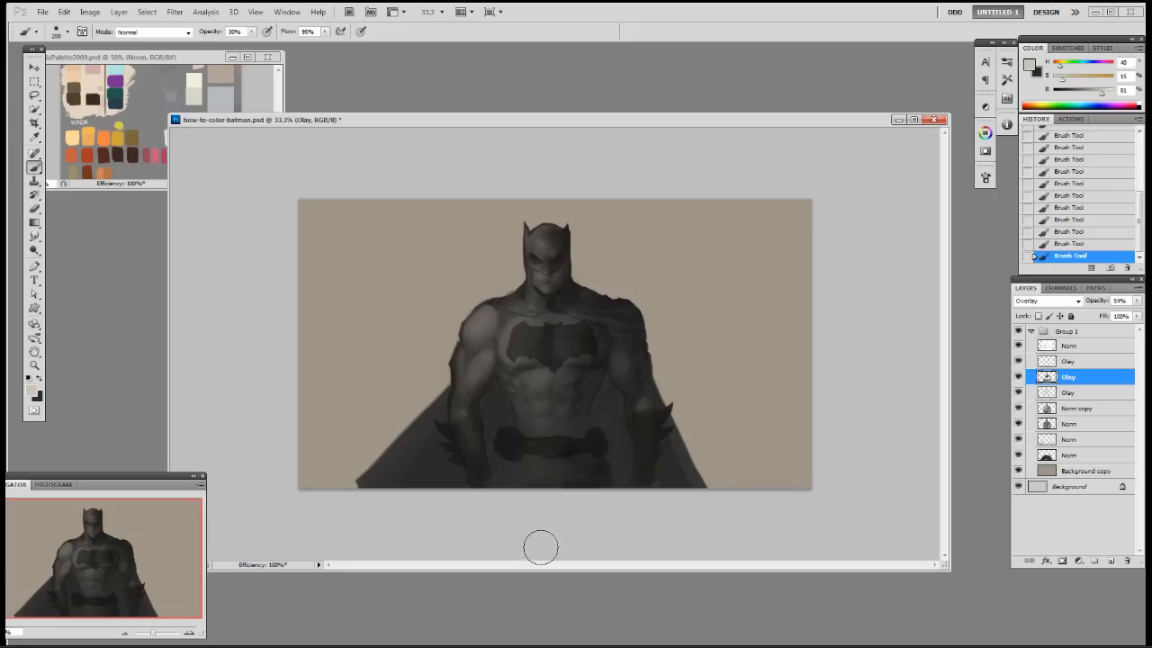
Set the top Multiply layer's opacity to 52%, sample the emblem's colour and add a new Normal layer above it
{"action": "left_click", "coordinate": [1098, 345]}
{"action": "left_click_drag", "start_coordinate": [1138, 304], "coordinate": [1116, 318]}
{"action": "left_click", "coordinate": [534, 341], "text": "alt"}
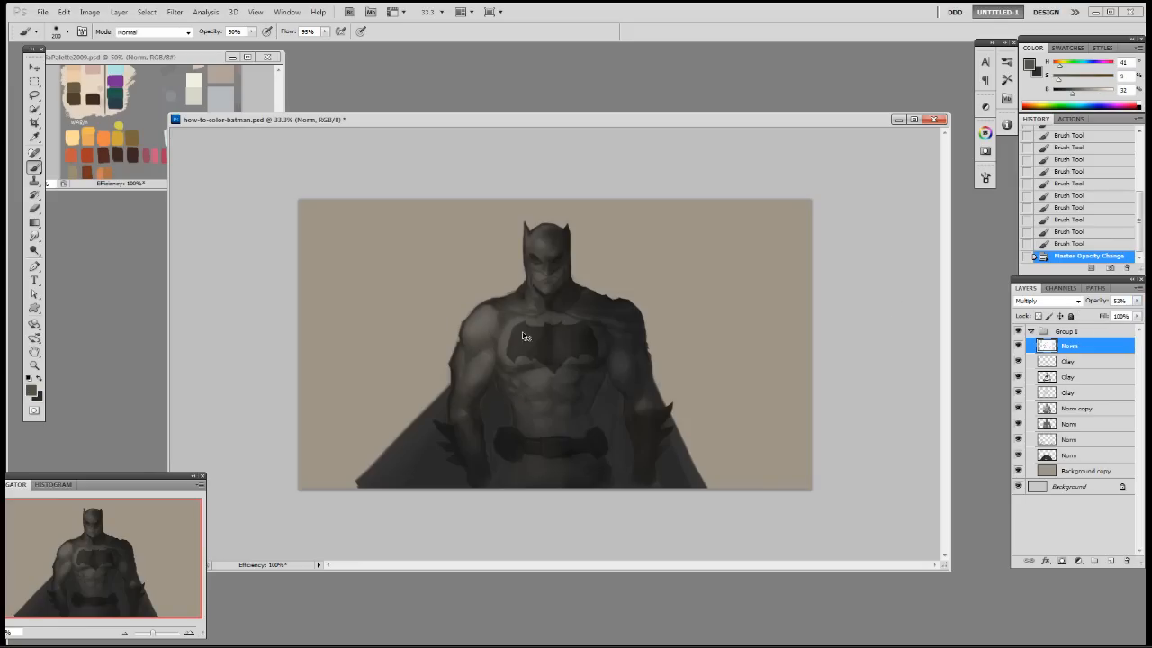
{"action": "key", "text": "ctrl+shift+alt+n"}
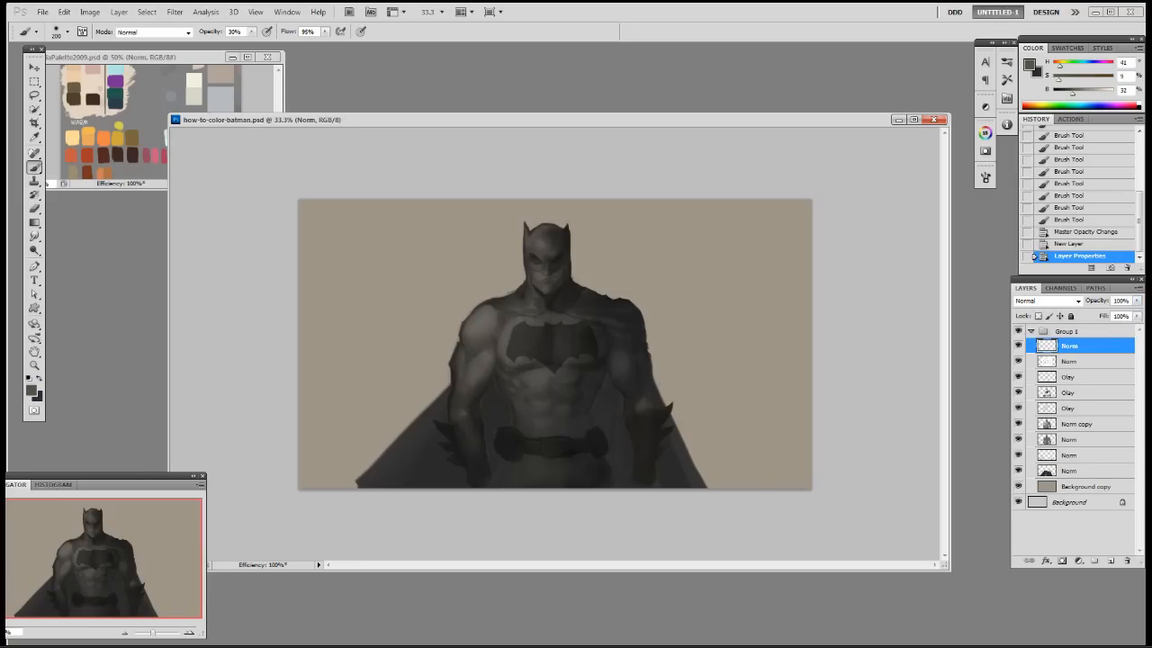
On the 54% Overlay layer, fade parts of the chest emblem with a splatter-textured eraser at 30% opacity
{"action": "left_click", "coordinate": [1092, 396]}
{"action": "key", "text": "e"}
{"action": "right_click", "coordinate": [607, 331]}
{"action": "left_click", "coordinate": [828, 330]}
{"action": "key", "text": "bracketright"}
{"action": "key", "text": "bracketright"}
{"action": "key", "text": "bracketright"}
{"action": "key", "text": "bracketleft"}
{"action": "key", "text": "bracketleft"}
{"action": "mouse_move", "coordinate": [514, 350]}
{"action": "left_mouse_down"}
{"action": "mouse_move", "coordinate": [555, 380]}
{"action": "mouse_move", "coordinate": [532, 348]}
{"action": "mouse_move", "coordinate": [604, 373]}
{"action": "mouse_move", "coordinate": [528, 353]}
{"action": "mouse_move", "coordinate": [615, 371]}
{"action": "mouse_move", "coordinate": [638, 346]}
{"action": "mouse_move", "coordinate": [523, 371]}
{"action": "mouse_move", "coordinate": [520, 331]}
{"action": "left_mouse_up"}
{"action": "key", "text": "bracketleft"}
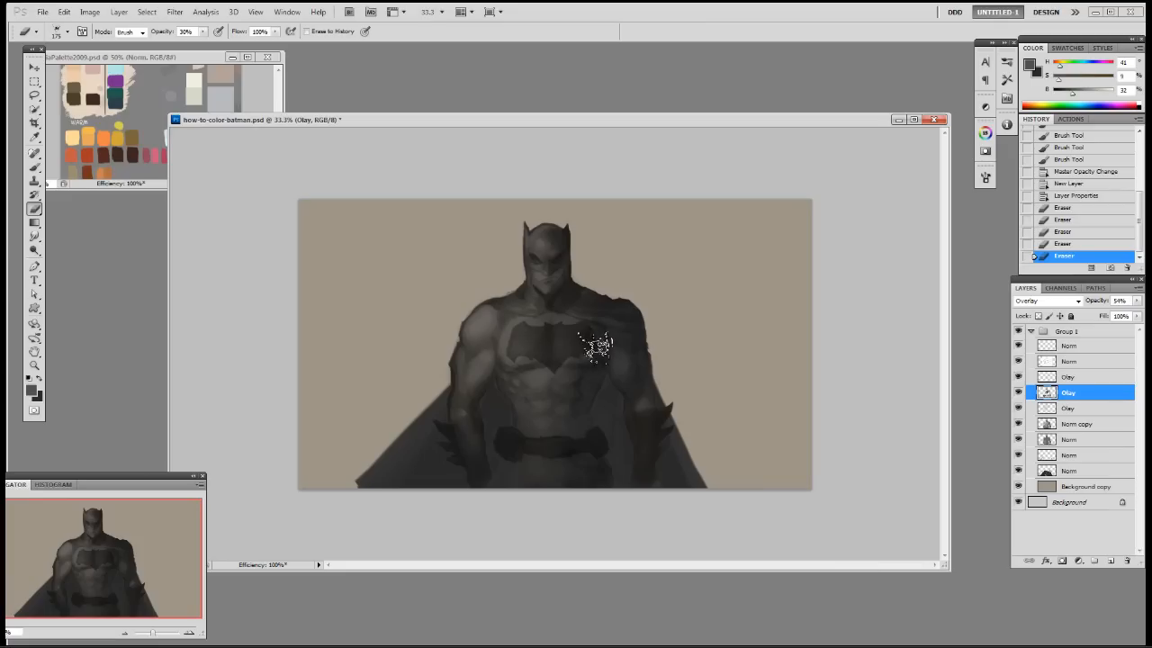
{"action": "mouse_move", "coordinate": [586, 342]}
{"action": "left_mouse_down"}
{"action": "mouse_move", "coordinate": [569, 373]}
{"action": "mouse_move", "coordinate": [588, 353]}
{"action": "mouse_move", "coordinate": [611, 368]}
{"action": "mouse_move", "coordinate": [563, 358]}
{"action": "mouse_move", "coordinate": [620, 373]}
{"action": "left_mouse_up"}
{"action": "key", "text": "bracketleft"}
{"action": "key", "text": "bracketleft"}
{"action": "key", "text": "bracketright"}
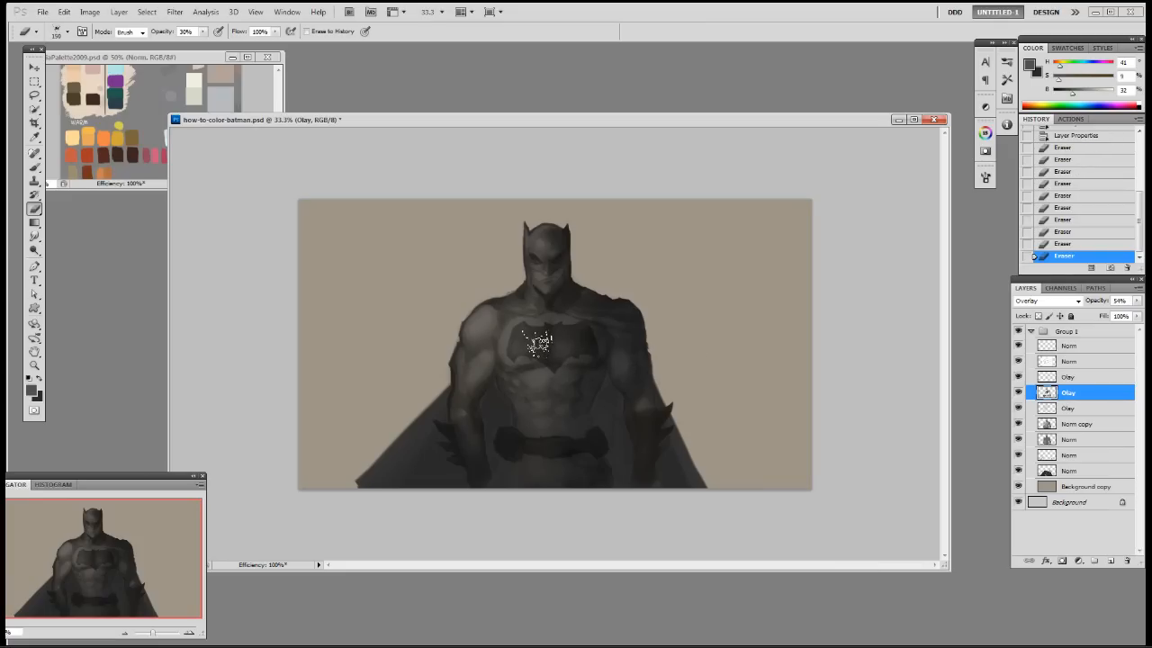
Load a selection from a lower Norm layer, sample the dark cape colour and choose the 100 px soft round brush
{"action": "left_click", "coordinate": [1047, 454], "text": "ctrl"}
{"action": "key", "text": "b"}
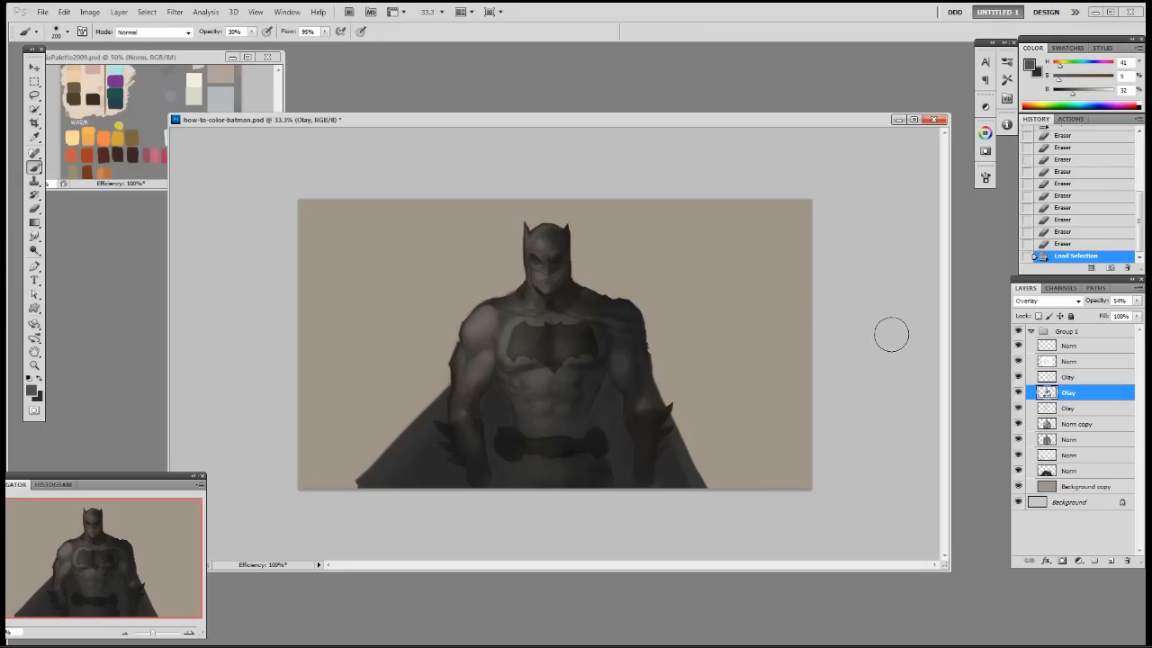
{"action": "left_click", "coordinate": [585, 306], "text": "alt"}
{"action": "right_click", "coordinate": [589, 307]}
{"action": "left_click", "coordinate": [628, 381]}
{"action": "left_click", "coordinate": [881, 283]}
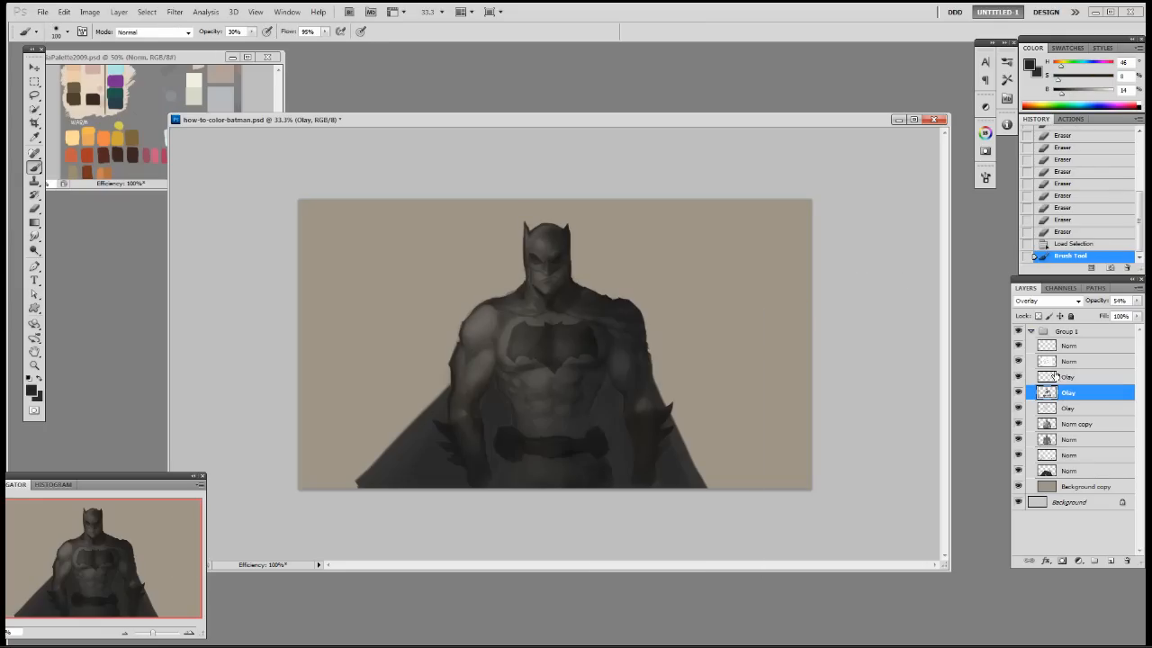
On the 100% Overlay layer, darken the top and side of the cowl with the soft round brush enlarged to 250 px
{"action": "left_click", "coordinate": [1055, 376]}
{"action": "key", "text": "bracketright"}
{"action": "key", "text": "bracketright"}
{"action": "key", "text": "bracketright"}
{"action": "key", "text": "bracketright"}
{"action": "key", "text": "bracketright"}
{"action": "left_click_drag", "start_coordinate": [557, 243], "coordinate": [549, 245]}
{"action": "left_click_drag", "start_coordinate": [550, 241], "coordinate": [547, 243]}
{"action": "mouse_move", "coordinate": [545, 235]}
{"action": "left_mouse_down"}
{"action": "mouse_move", "coordinate": [556, 245]}
{"action": "mouse_move", "coordinate": [547, 241]}
{"action": "left_mouse_up"}
{"action": "left_click_drag", "start_coordinate": [547, 242], "coordinate": [553, 241]}
{"action": "left_click", "coordinate": [553, 241]}
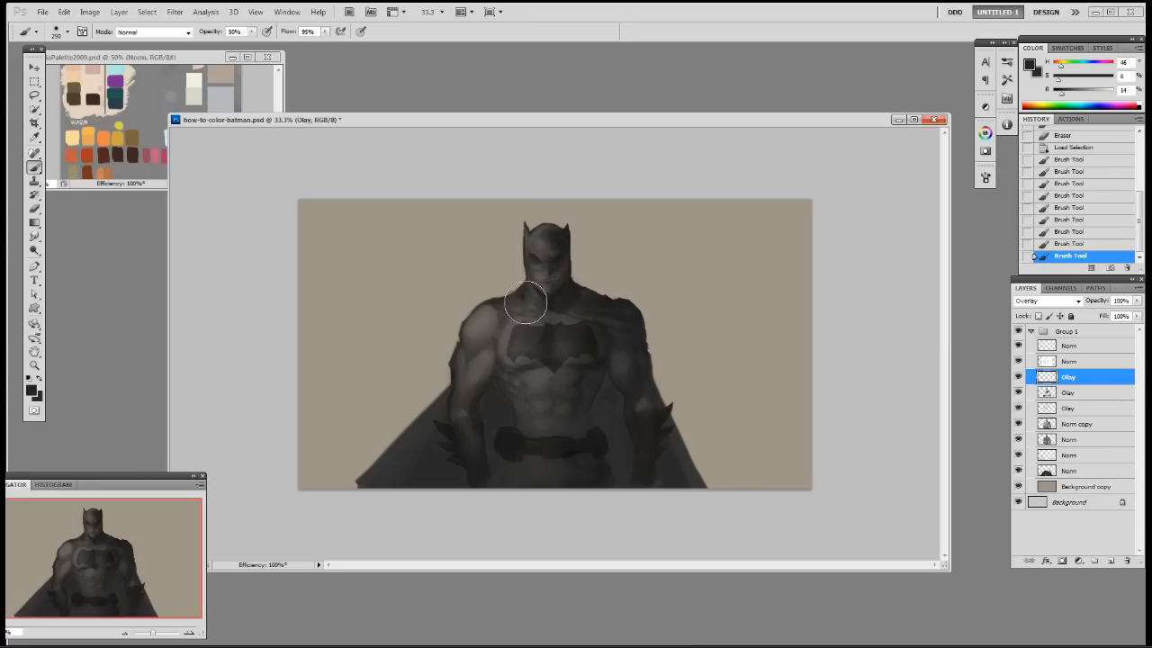
{"action": "left_click", "coordinate": [526, 233]}
{"action": "left_click", "coordinate": [527, 233]}
Darken the cape over the shoulder with a splatter-textured brush at 200 px and 50% opacity
{"action": "right_click", "coordinate": [600, 296]}
{"action": "left_click", "coordinate": [728, 312]}
{"action": "key", "text": "bracketright"}
{"action": "key", "text": "bracketright"}
{"action": "key", "text": "bracketright"}
{"action": "key", "text": "bracketright"}
{"action": "key", "text": "bracketright"}
{"action": "key", "text": "bracketright"}
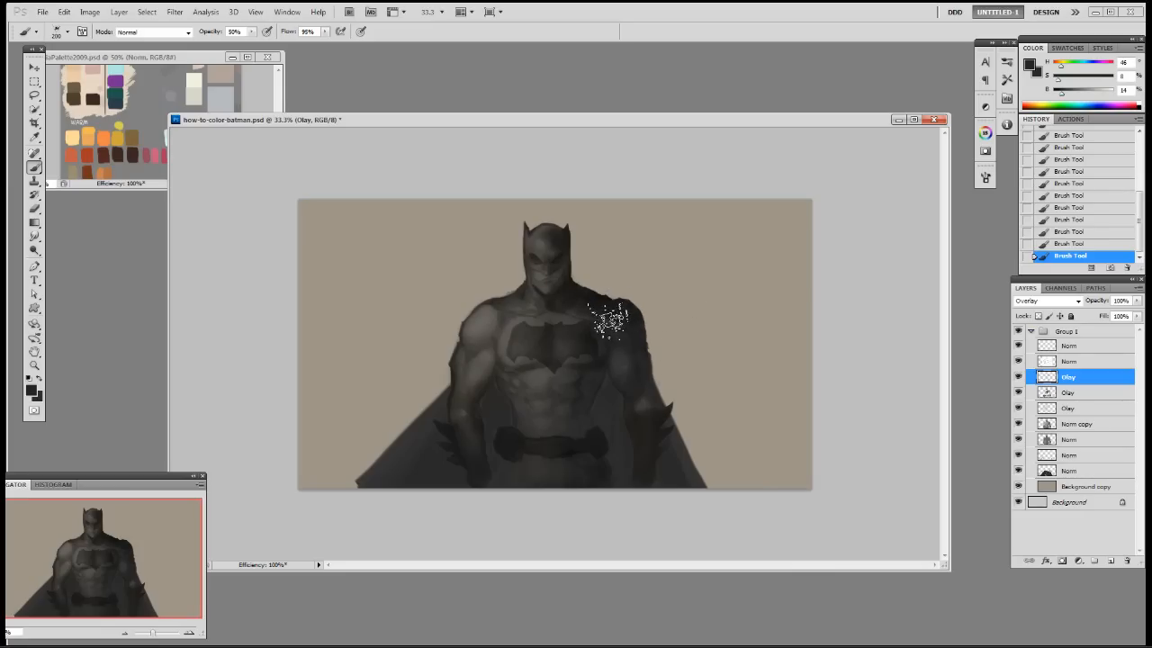
Clean up the shoulder cape shading with a 30 px slanted eraser at 30% opacity
{"action": "key", "text": "e"}
{"action": "right_click", "coordinate": [612, 316]}
{"action": "left_click", "coordinate": [673, 399]}
{"action": "left_click", "coordinate": [655, 274]}
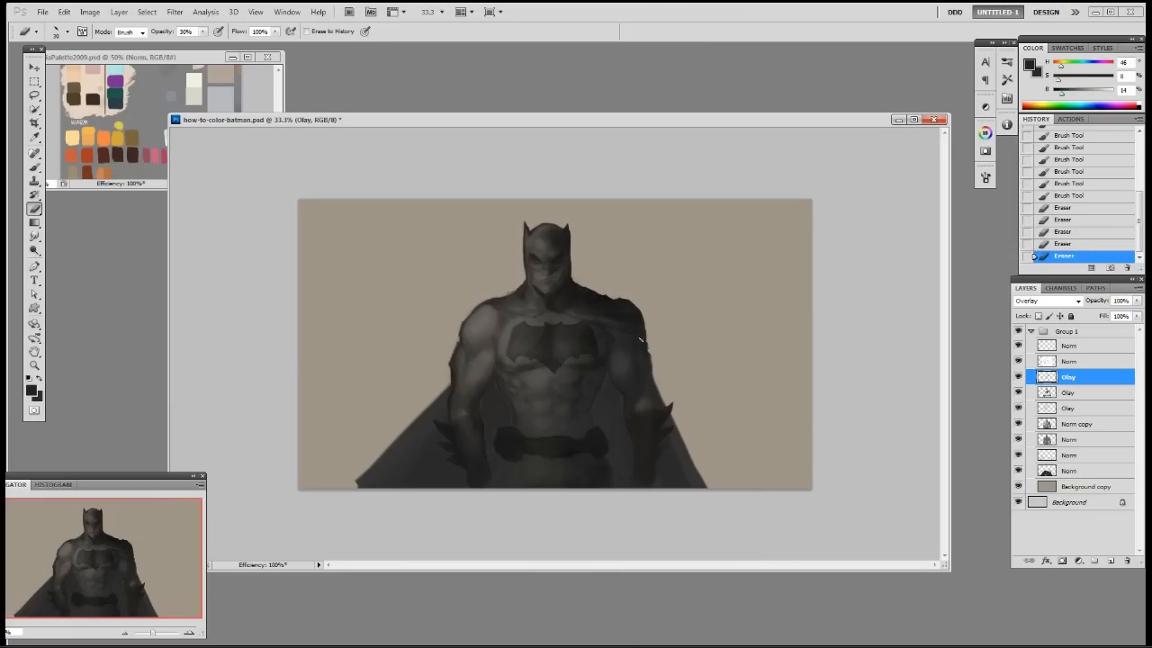
Darken the shadowed arm and adjoining side of the chest on the Overlay layer with a slanted brush at 150 px and 50% opacity
{"action": "key", "text": "b"}
{"action": "right_click", "coordinate": [674, 336]}
{"action": "left_click", "coordinate": [748, 416]}
{"action": "left_click", "coordinate": [870, 277]}
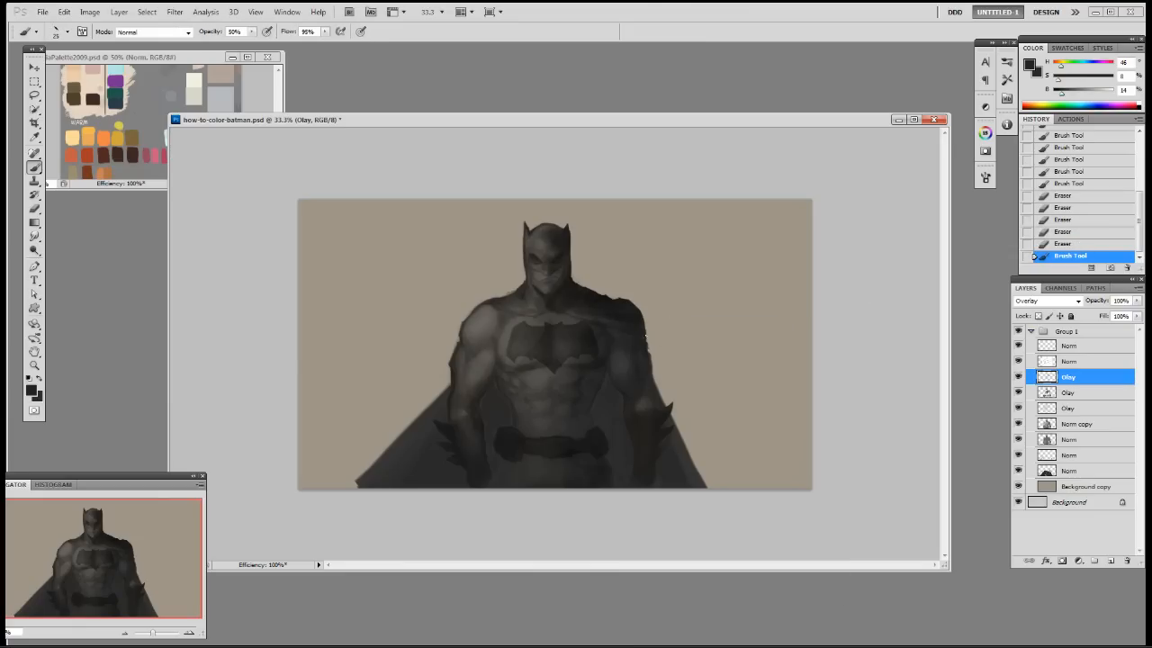
{"action": "key", "text": "bracketright"}
{"action": "key", "text": "bracketright"}
{"action": "key", "text": "bracketright"}
{"action": "mouse_move", "coordinate": [633, 382]}
{"action": "left_mouse_down"}
{"action": "mouse_move", "coordinate": [639, 336]}
{"action": "mouse_move", "coordinate": [631, 391]}
{"action": "left_mouse_up"}
{"action": "key", "text": "bracketleft"}
{"action": "key", "text": "bracketleft"}
{"action": "key", "text": "bracketleft"}
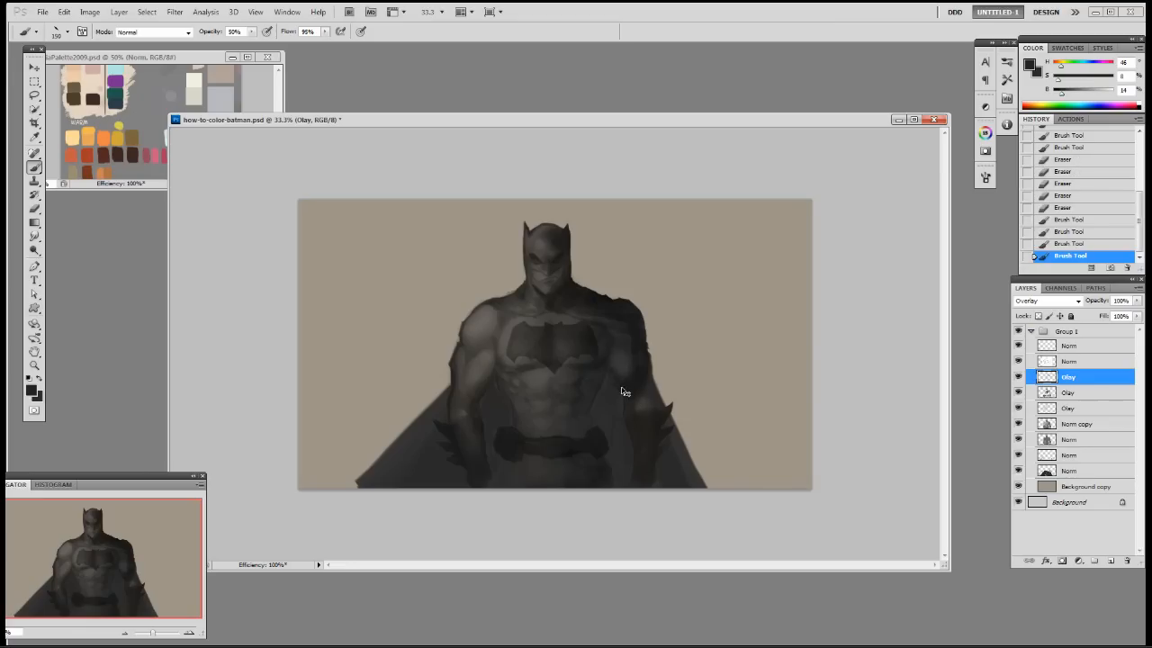
{"action": "left_click_drag", "start_coordinate": [606, 327], "coordinate": [613, 386]}
{"action": "mouse_move", "coordinate": [607, 397]}
{"action": "left_mouse_down"}
{"action": "mouse_move", "coordinate": [639, 434]}
{"action": "mouse_move", "coordinate": [657, 390]}
{"action": "mouse_move", "coordinate": [637, 460]}
{"action": "mouse_move", "coordinate": [627, 380]}
{"action": "left_mouse_up"}
Soften the new shading on the shadowed arm and side of the torso with an enlarged eraser
{"action": "key", "text": "e"}
{"action": "key", "text": "bracketright"}
{"action": "key", "text": "bracketright"}
{"action": "key", "text": "bracketright"}
{"action": "left_click_drag", "start_coordinate": [628, 367], "coordinate": [633, 376]}
{"action": "mouse_move", "coordinate": [635, 373]}
{"action": "left_mouse_down"}
{"action": "mouse_move", "coordinate": [640, 364]}
{"action": "mouse_move", "coordinate": [637, 378]}
{"action": "left_mouse_up"}
{"action": "mouse_move", "coordinate": [637, 380]}
{"action": "left_mouse_down"}
{"action": "mouse_move", "coordinate": [642, 393]}
{"action": "mouse_move", "coordinate": [634, 375]}
{"action": "left_mouse_up"}
{"action": "left_click_drag", "start_coordinate": [633, 378], "coordinate": [628, 365]}
{"action": "mouse_move", "coordinate": [628, 370]}
{"action": "left_mouse_down"}
{"action": "mouse_move", "coordinate": [621, 359]}
{"action": "mouse_move", "coordinate": [593, 360]}
{"action": "mouse_move", "coordinate": [585, 394]}
{"action": "mouse_move", "coordinate": [581, 384]}
{"action": "left_mouse_up"}
Darken the abdomen and both sides of the waist above the belt with the slanted brush at 250 px and 50% opacity
{"action": "key", "text": "b"}
{"action": "key", "text": "bracketright"}
{"action": "key", "text": "bracketright"}
{"action": "key", "text": "bracketright"}
{"action": "left_click_drag", "start_coordinate": [523, 419], "coordinate": [517, 411]}
{"action": "left_click_drag", "start_coordinate": [517, 411], "coordinate": [521, 431]}
{"action": "left_click_drag", "start_coordinate": [522, 430], "coordinate": [539, 444]}
{"action": "mouse_move", "coordinate": [599, 414]}
{"action": "left_mouse_down"}
{"action": "mouse_move", "coordinate": [604, 398]}
{"action": "mouse_move", "coordinate": [592, 425]}
{"action": "mouse_move", "coordinate": [568, 406]}
{"action": "left_mouse_up"}
{"action": "left_click_drag", "start_coordinate": [512, 439], "coordinate": [509, 398]}
{"action": "mouse_move", "coordinate": [602, 431]}
{"action": "left_mouse_down"}
{"action": "mouse_move", "coordinate": [617, 468]}
{"action": "mouse_move", "coordinate": [591, 454]}
{"action": "left_mouse_up"}
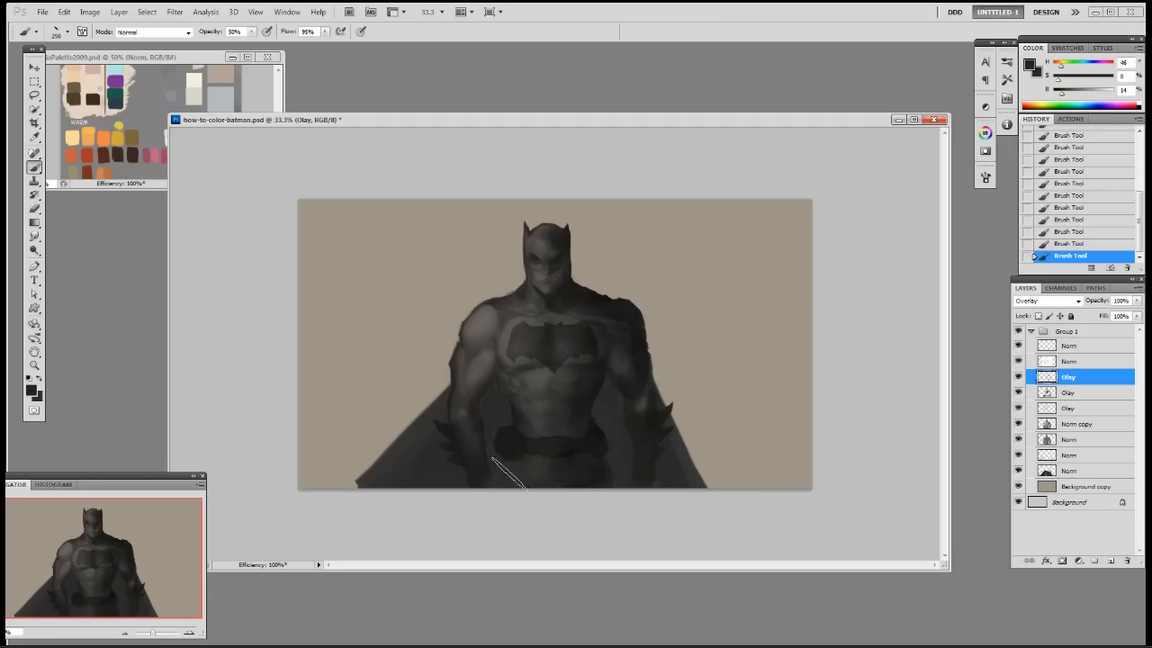
Group the layers from the Multiply Norm layer down to Background copy and duplicate that group
{"action": "left_click", "coordinate": [1077, 362]}
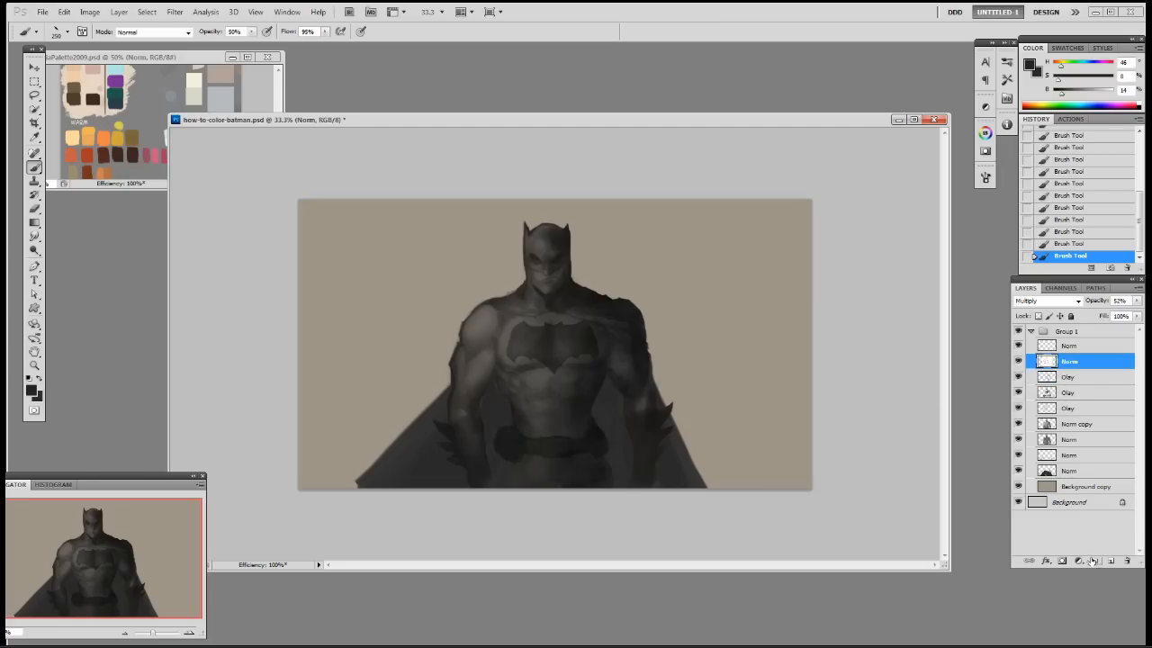
{"action": "key", "text": "alt+shift+comma"}
{"action": "key", "text": "ctrl+g"}
{"action": "left_click_drag", "start_coordinate": [1079, 370], "coordinate": [1078, 363]}
{"action": "right_click", "coordinate": [1073, 362]}
{"action": "left_click", "coordinate": [1067, 389]}
{"action": "left_click", "coordinate": [678, 188]}
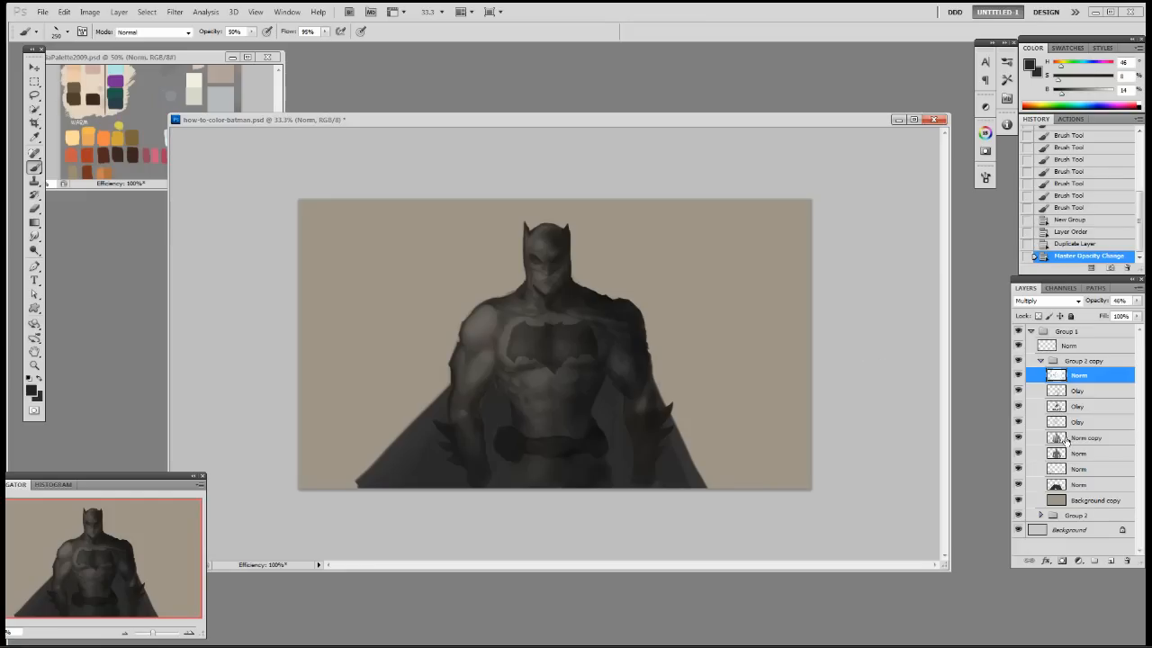
In Group 2 copy, clear everything outside the figure's silhouette from the Multiply Norm layer, using the lower Norm layer's selection
{"action": "left_click", "coordinate": [1077, 459]}
{"action": "left_click", "coordinate": [1071, 381], "text": "shift"}
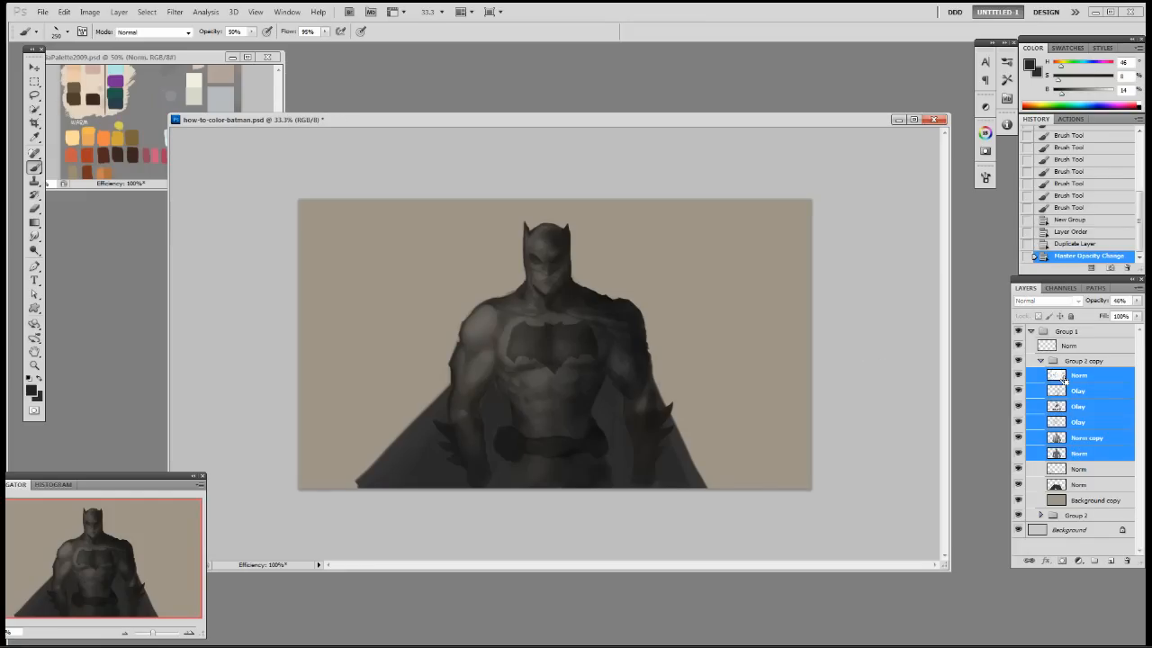
{"action": "left_click", "coordinate": [1058, 452], "text": "ctrl"}
{"action": "left_click", "coordinate": [1063, 377]}
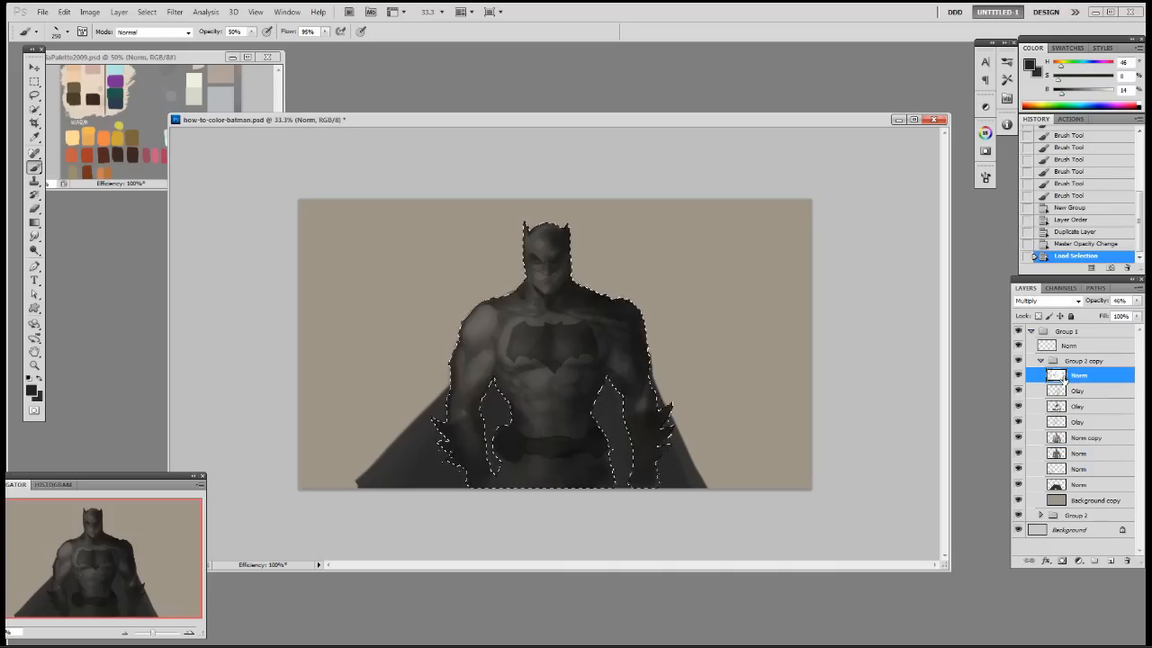
{"action": "key", "text": "ctrl+shift+i"}
{"action": "key", "text": "Delete"}
{"action": "key", "text": "ctrl+d"}
Try merging the figure's Norm and Overlay layers, undo the merge and reload the lower Norm layer's silhouette as a selection
{"action": "left_click", "coordinate": [1084, 456], "text": "shift"}
{"action": "key", "text": "ctrl+e"}
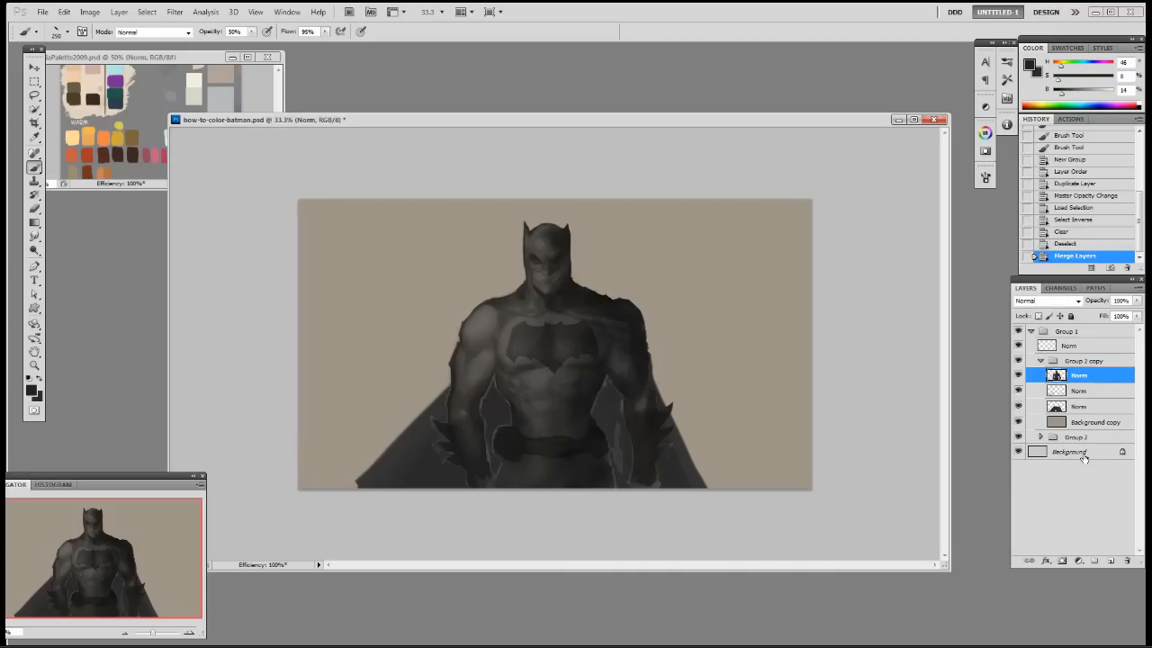
{"action": "key", "text": "ctrl+z"}
{"action": "left_click", "coordinate": [1058, 459], "text": "ctrl"}
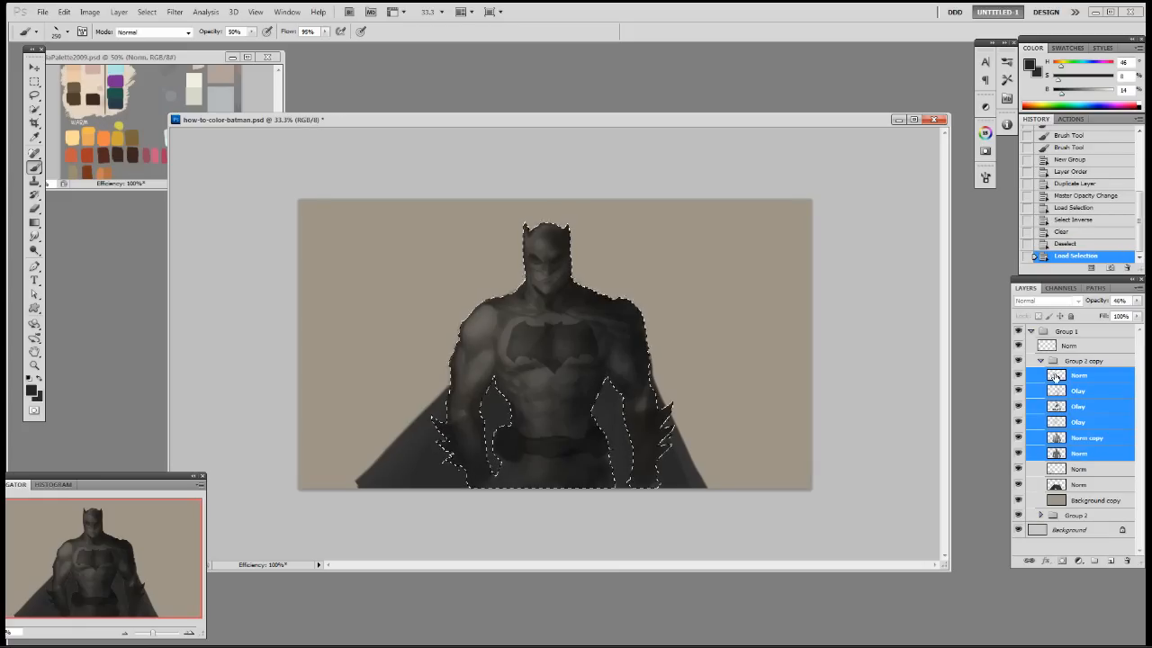
{"action": "left_click", "coordinate": [1055, 376]}
{"action": "key", "text": "Delete"}
{"action": "key", "text": "Delete"}
{"action": "key", "text": "Delete"}
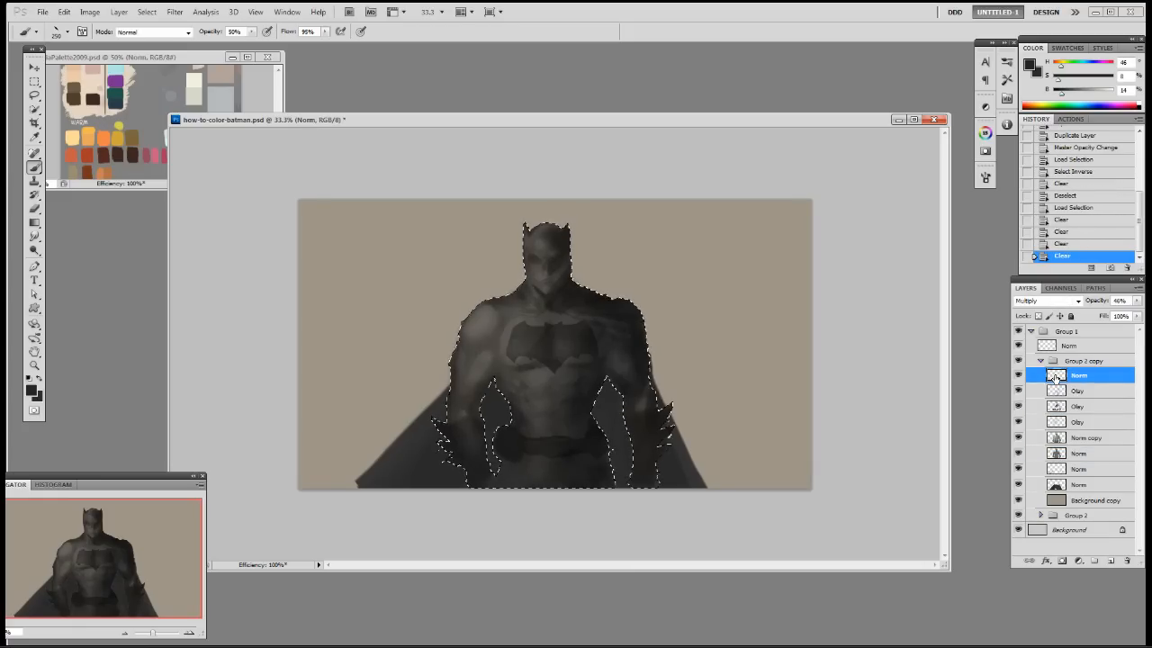
{"action": "left_click", "coordinate": [1066, 220]}
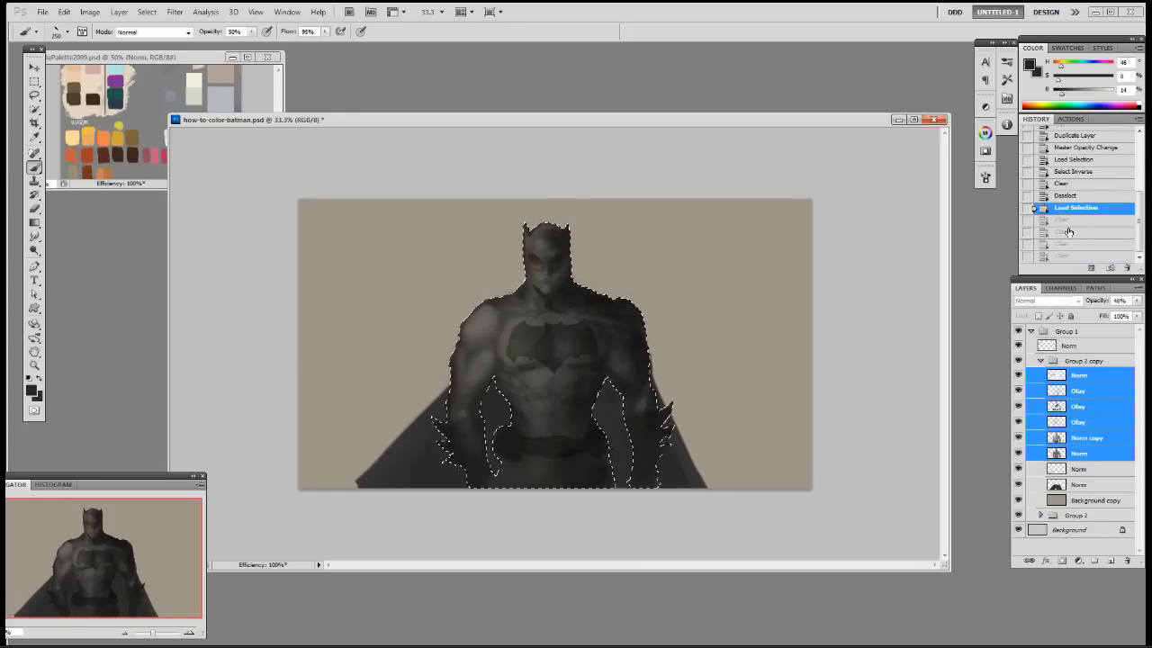
Invert the silhouette selection and repeatedly clear the area outside the figure on the Multiply Norm layer
{"action": "left_click", "coordinate": [1080, 376]}
{"action": "key", "text": "ctrl+shift+i"}
{"action": "key", "text": "Delete"}
{"action": "key", "text": "Delete"}
{"action": "key", "text": "Delete"}
{"action": "key", "text": "Delete"}
{"action": "key", "text": "Delete"}
{"action": "key", "text": "Delete"}
{"action": "key", "text": "Delete"}
{"action": "key", "text": "Delete"}
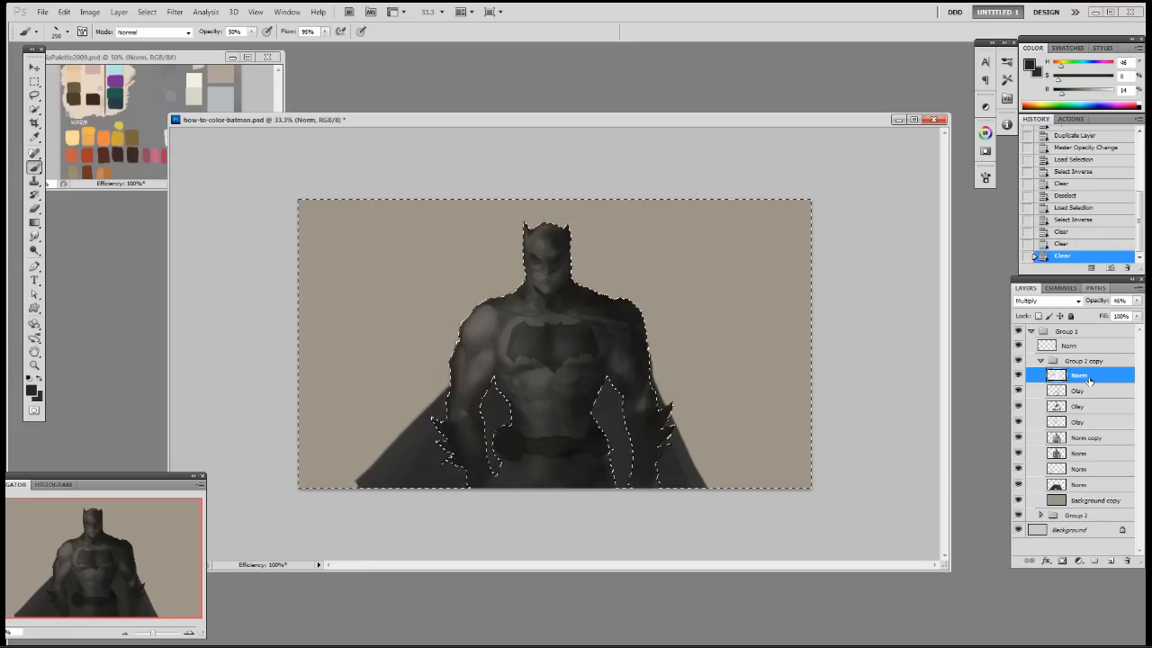
Merge the figure's Norm and Overlay layers in Group 2 copy into one layer and deselect
{"action": "left_click", "coordinate": [1084, 453], "text": "shift"}
{"action": "key", "text": "ctrl+e"}
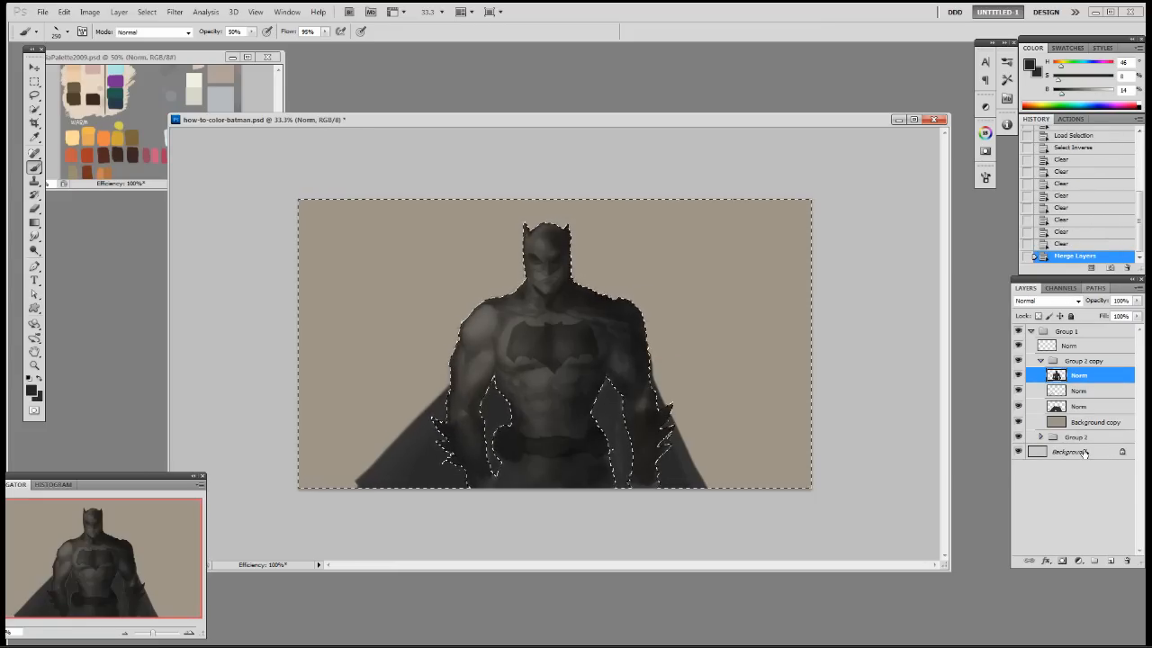
{"action": "key", "text": "ctrl+d"}
Erase the light fringe along the waist and inner arm edges of the merged figure layer with a slanted eraser
{"action": "key", "text": "e"}
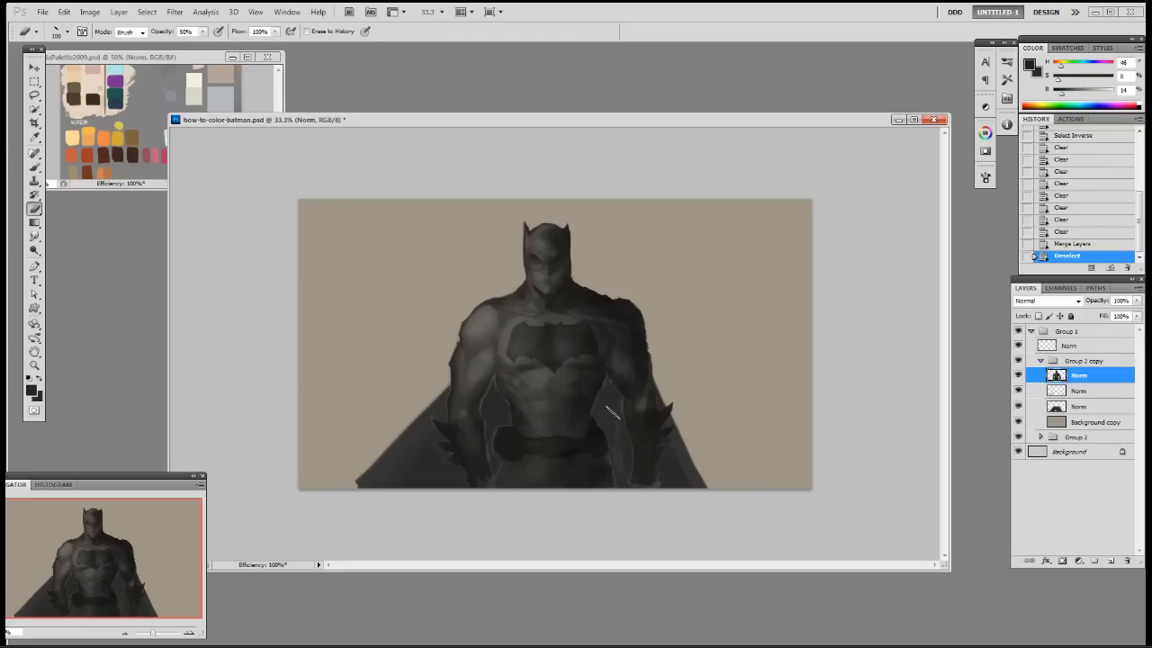
{"action": "mouse_move", "coordinate": [621, 453]}
{"action": "left_mouse_down"}
{"action": "mouse_move", "coordinate": [619, 468]}
{"action": "mouse_move", "coordinate": [618, 398]}
{"action": "mouse_move", "coordinate": [602, 402]}
{"action": "left_mouse_up"}
{"action": "left_click_drag", "start_coordinate": [603, 398], "coordinate": [596, 422]}
{"action": "left_click_drag", "start_coordinate": [598, 414], "coordinate": [601, 425]}
{"action": "left_click_drag", "start_coordinate": [482, 406], "coordinate": [489, 392]}
{"action": "left_click_drag", "start_coordinate": [490, 391], "coordinate": [492, 385]}
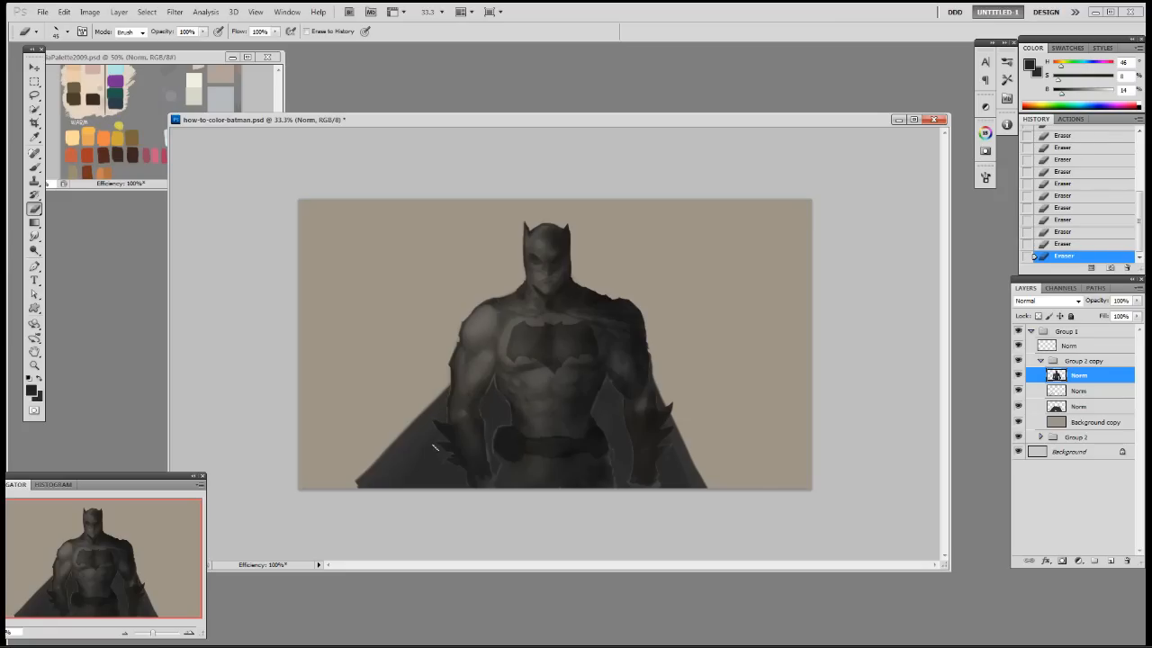
{"action": "right_click", "coordinate": [489, 395]}
{"action": "left_click", "coordinate": [597, 479]}
{"action": "left_click", "coordinate": [493, 380]}
Repaint both edges of the waist with sampled dark tones, using a 40 px slanted brush at 100% opacity
{"action": "key", "text": "b"}
{"action": "right_click", "coordinate": [552, 399]}
{"action": "left_click", "coordinate": [656, 481]}
{"action": "left_click", "coordinate": [813, 385]}
{"action": "left_click", "coordinate": [601, 380], "text": "alt"}
{"action": "left_click_drag", "start_coordinate": [596, 385], "coordinate": [590, 432]}
{"action": "left_click_drag", "start_coordinate": [598, 392], "coordinate": [591, 418]}
{"action": "left_click_drag", "start_coordinate": [591, 388], "coordinate": [587, 403]}
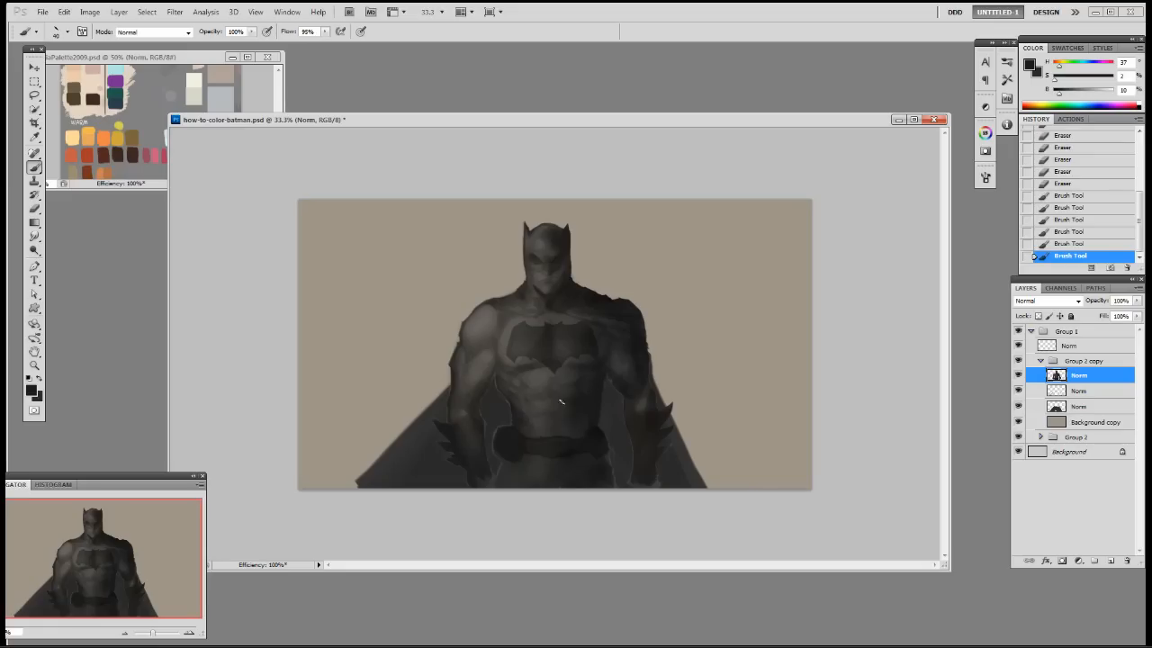
{"action": "mouse_move", "coordinate": [510, 418]}
{"action": "left_mouse_down"}
{"action": "mouse_move", "coordinate": [503, 390]}
{"action": "mouse_move", "coordinate": [508, 400]}
{"action": "left_mouse_up"}
{"action": "left_click", "coordinate": [518, 416], "text": "alt"}
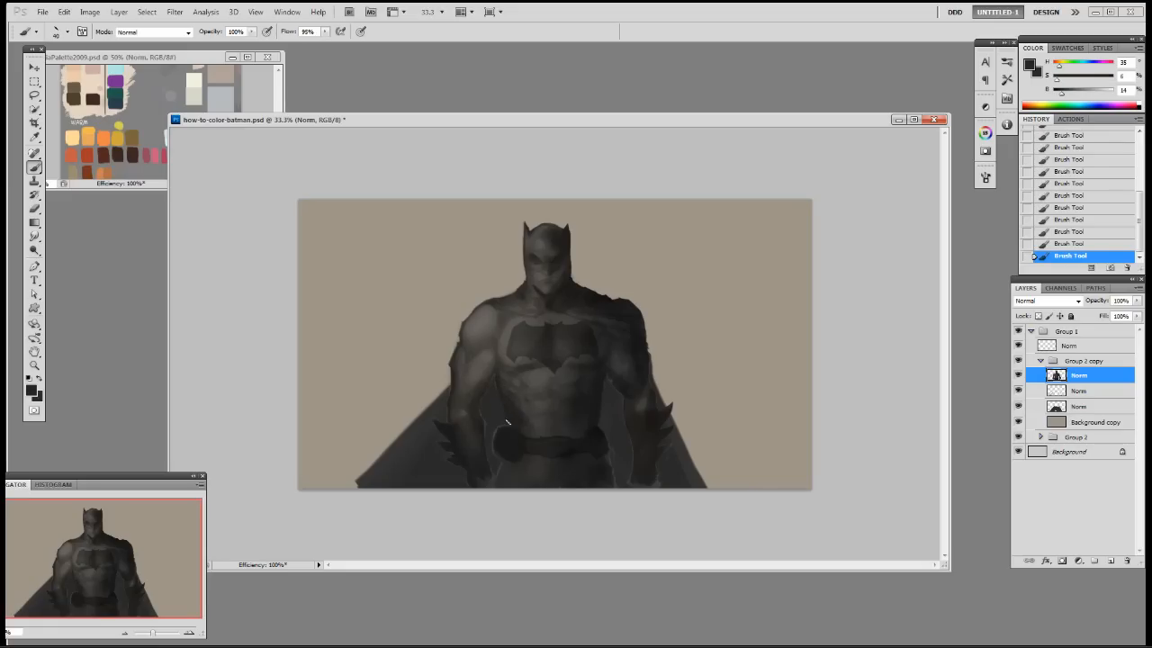
Blend the torso edges, the inner arm and the abdomen just above the belt with tones sampled from the figure
{"action": "left_click", "coordinate": [517, 426], "text": "alt"}
{"action": "left_click", "coordinate": [492, 370], "text": "alt"}
{"action": "left_click", "coordinate": [620, 384], "text": "alt"}
{"action": "left_click", "coordinate": [619, 384], "text": "alt"}
{"action": "left_click", "coordinate": [611, 371], "text": "alt"}
{"action": "left_click", "coordinate": [602, 430], "text": "alt"}
{"action": "left_click", "coordinate": [582, 430], "text": "alt"}
{"action": "left_click", "coordinate": [585, 428], "text": "alt"}
{"action": "left_click", "coordinate": [542, 434], "text": "alt"}
{"action": "left_click", "coordinate": [551, 435], "text": "alt"}
{"action": "left_click", "coordinate": [587, 428], "text": "alt"}
Add a new layer and darken the belt's upper edge and end with an enlarged brush at 30% opacity
{"action": "key", "text": "bracketright"}
{"action": "key", "text": "bracketright"}
{"action": "key", "text": "bracketright"}
{"action": "key", "text": "ctrl+shift+alt+n"}
{"action": "key", "text": "3"}
{"action": "mouse_move", "coordinate": [533, 427]}
{"action": "left_mouse_down"}
{"action": "mouse_move", "coordinate": [522, 428]}
{"action": "mouse_move", "coordinate": [545, 432]}
{"action": "mouse_move", "coordinate": [510, 425]}
{"action": "left_mouse_up"}
{"action": "mouse_move", "coordinate": [510, 425]}
{"action": "left_mouse_down"}
{"action": "mouse_move", "coordinate": [498, 423]}
{"action": "mouse_move", "coordinate": [497, 444]}
{"action": "left_mouse_up"}
On the merged figure layer below, erase the stray edge beside the belt's end and hip
{"action": "key", "text": "alt+bracketleft"}
{"action": "key", "text": "e"}
{"action": "left_click", "coordinate": [496, 426]}
{"action": "left_click_drag", "start_coordinate": [497, 445], "coordinate": [499, 464]}
{"action": "left_click", "coordinate": [499, 464]}
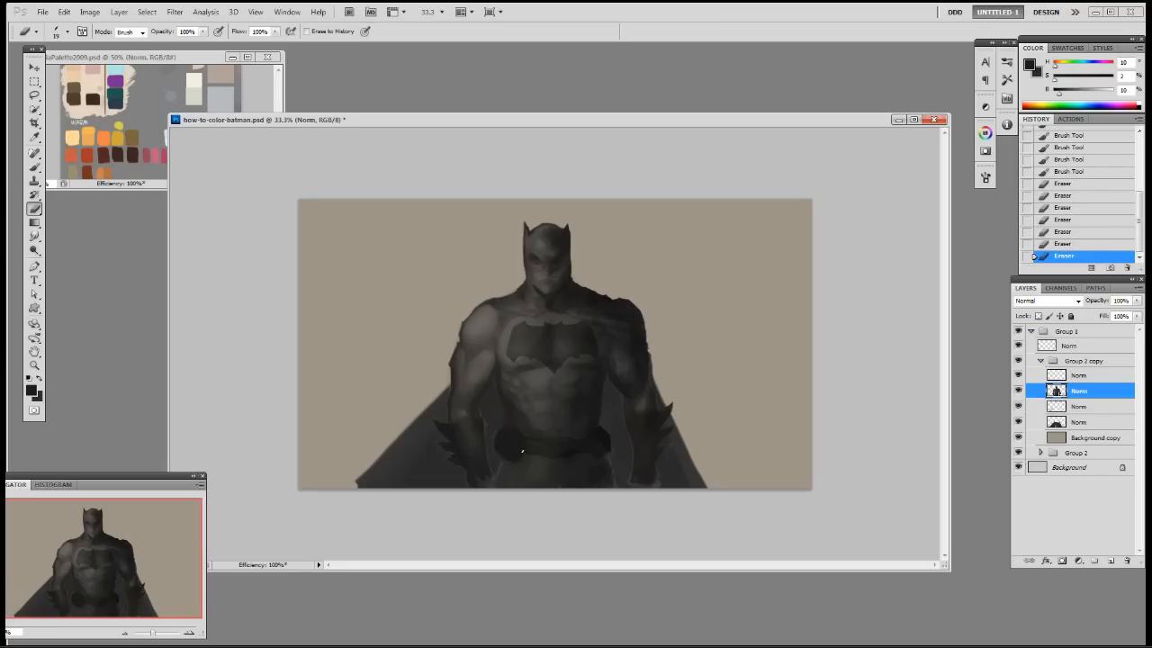
Load the figure layer's selection and darken the hips and hand below the belt with a sampled tone at 150 px and 30% opacity
{"action": "key", "text": "b"}
{"action": "left_click", "coordinate": [510, 464], "text": "alt"}
{"action": "left_click", "coordinate": [1058, 393], "text": "ctrl"}
{"action": "key", "text": "ctrl+h"}
{"action": "mouse_move", "coordinate": [481, 482]}
{"action": "left_mouse_down"}
{"action": "mouse_move", "coordinate": [503, 458]}
{"action": "mouse_move", "coordinate": [477, 477]}
{"action": "left_mouse_up"}
{"action": "left_click_drag", "start_coordinate": [481, 464], "coordinate": [476, 479]}
{"action": "left_click_drag", "start_coordinate": [496, 463], "coordinate": [479, 477]}
{"action": "left_click_drag", "start_coordinate": [500, 464], "coordinate": [493, 478]}
{"action": "mouse_move", "coordinate": [513, 473]}
{"action": "left_mouse_down"}
{"action": "mouse_move", "coordinate": [504, 481]}
{"action": "mouse_move", "coordinate": [619, 491]}
{"action": "left_mouse_up"}
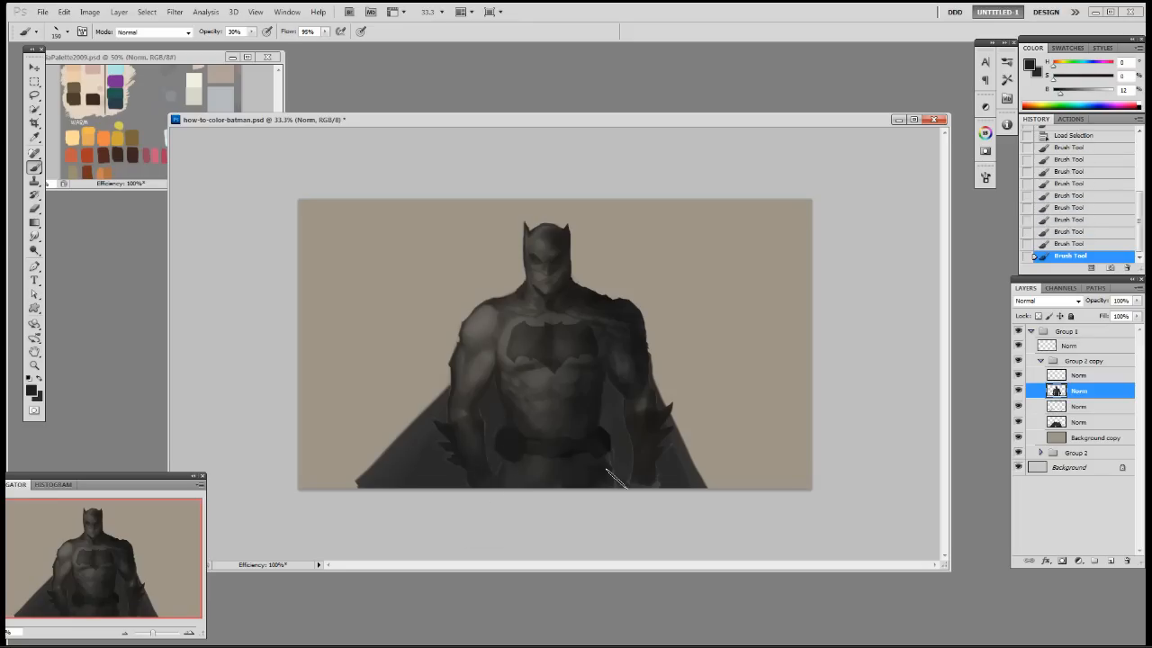
{"action": "key", "text": "ctrl+d"}
Clean up the belt's end on the shadowed side and repaint its lower edge and hip with sampled tones at 70% opacity
{"action": "key", "text": "e"}
{"action": "mouse_move", "coordinate": [612, 448]}
{"action": "left_mouse_down"}
{"action": "mouse_move", "coordinate": [601, 432]}
{"action": "mouse_move", "coordinate": [615, 472]}
{"action": "mouse_move", "coordinate": [607, 439]}
{"action": "mouse_move", "coordinate": [601, 464]}
{"action": "left_mouse_up"}
{"action": "key", "text": "b"}
{"action": "left_click", "coordinate": [607, 440], "text": "alt"}
{"action": "key", "text": "7"}
{"action": "left_click", "coordinate": [585, 470]}
{"action": "left_click", "coordinate": [582, 469]}
{"action": "left_click", "coordinate": [578, 470]}
{"action": "left_click", "coordinate": [576, 470]}
{"action": "left_click", "coordinate": [572, 470]}
{"action": "left_click", "coordinate": [600, 463]}
{"action": "left_click", "coordinate": [586, 457], "text": "alt"}
{"action": "left_click_drag", "start_coordinate": [586, 458], "coordinate": [601, 437]}
Blend the chest side and shadowed upper arm with sampled dark tones, using the slanted brush at 50 px and 70% opacity
{"action": "left_click", "coordinate": [620, 360], "text": "alt"}
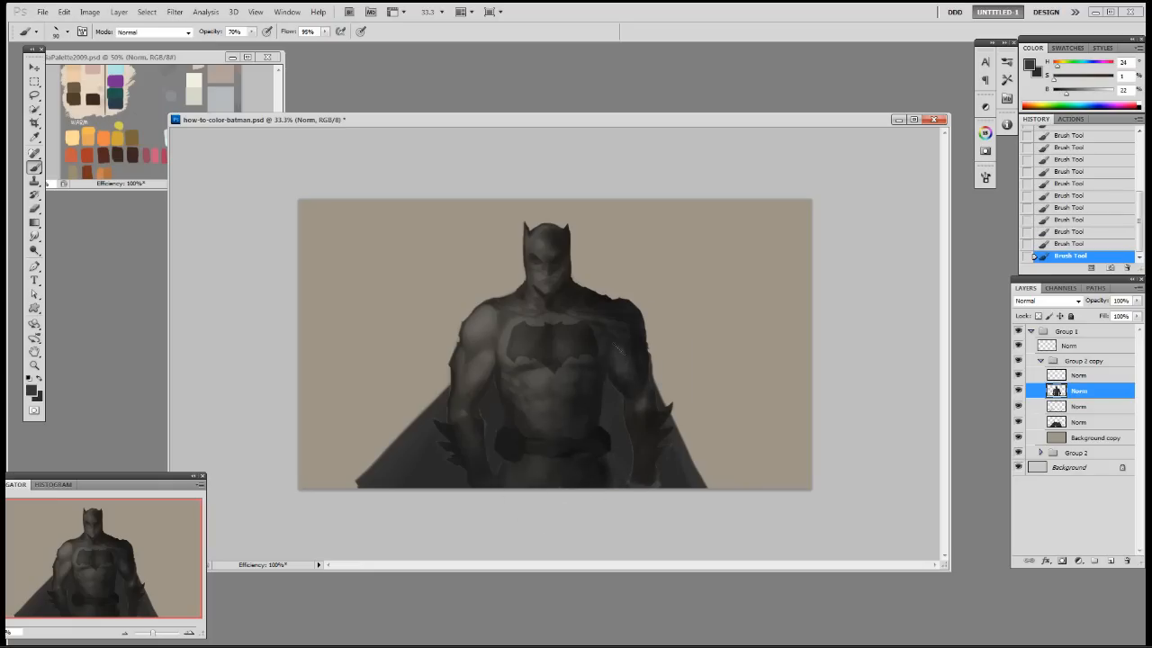
{"action": "left_click", "coordinate": [596, 330], "text": "alt"}
{"action": "left_click", "coordinate": [624, 337], "text": "alt"}
{"action": "left_click", "coordinate": [630, 353], "text": "alt"}
{"action": "left_click", "coordinate": [625, 363], "text": "alt"}
{"action": "left_click", "coordinate": [623, 383], "text": "alt"}
{"action": "left_click", "coordinate": [607, 365], "text": "alt"}
{"action": "left_click", "coordinate": [591, 358], "text": "alt"}
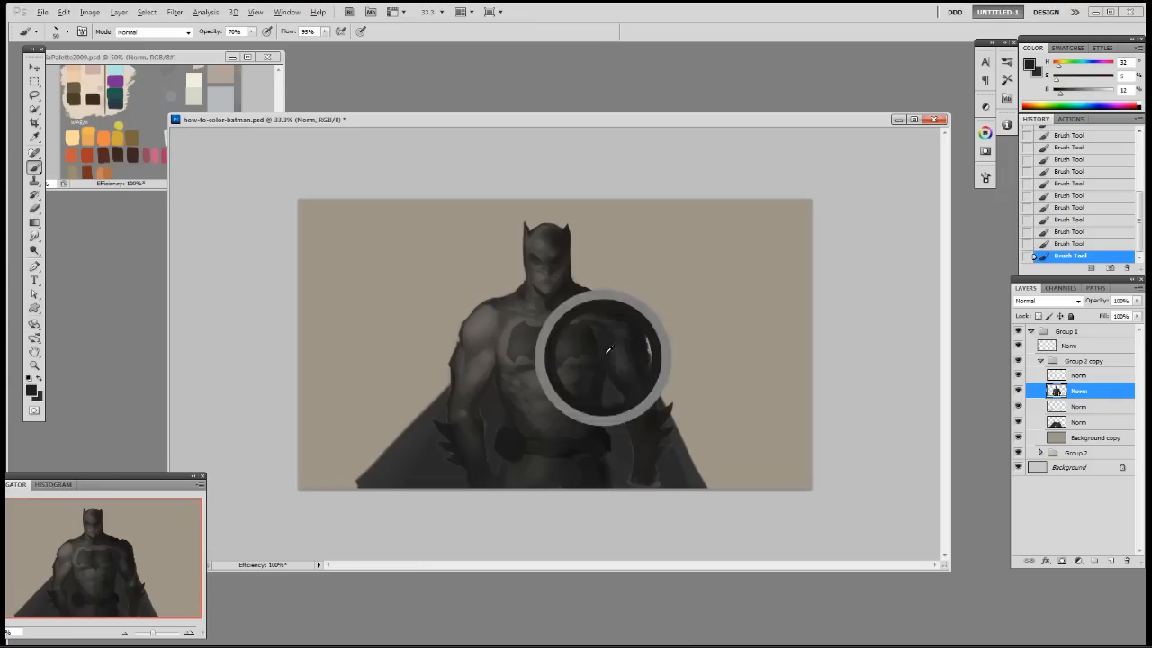
{"action": "left_click", "coordinate": [623, 342], "text": "alt"}
{"action": "left_click", "coordinate": [621, 338], "text": "alt"}
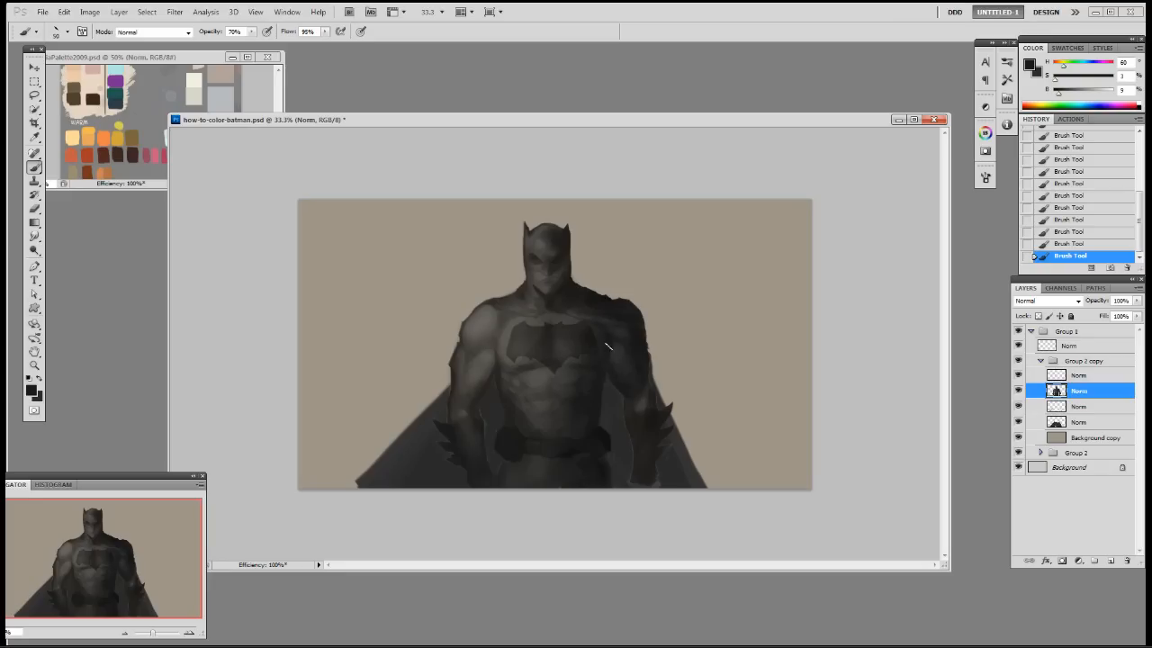
Paint the shadowed forearm and gauntlet with dark tones sampled along the arm
{"action": "left_click", "coordinate": [630, 356], "text": "alt"}
{"action": "left_click", "coordinate": [647, 400], "text": "alt"}
{"action": "left_click", "coordinate": [647, 406], "text": "alt"}
{"action": "left_click", "coordinate": [645, 459], "text": "alt"}
Refine the inner edge of the lit arm beside the torso with sampled tones at 100% opacity
{"action": "left_click", "coordinate": [468, 410], "text": "alt"}
{"action": "left_click", "coordinate": [486, 388], "text": "alt"}
{"action": "key", "text": "0"}
{"action": "left_click", "coordinate": [476, 407], "text": "alt"}
{"action": "left_click", "coordinate": [478, 411], "text": "alt"}
{"action": "left_click", "coordinate": [476, 416], "text": "alt"}
{"action": "left_click", "coordinate": [486, 389], "text": "alt"}
Try shading the lit arm with the 250 px textured brush at 50% opacity inside the figure's selection, with the outline hidden
{"action": "right_click", "coordinate": [482, 392]}
{"action": "left_click", "coordinate": [1056, 390], "text": "ctrl"}
{"action": "key", "text": "ctrl+h"}
{"action": "key", "text": "5"}
{"action": "key", "text": "bracketright"}
{"action": "key", "text": "bracketright"}
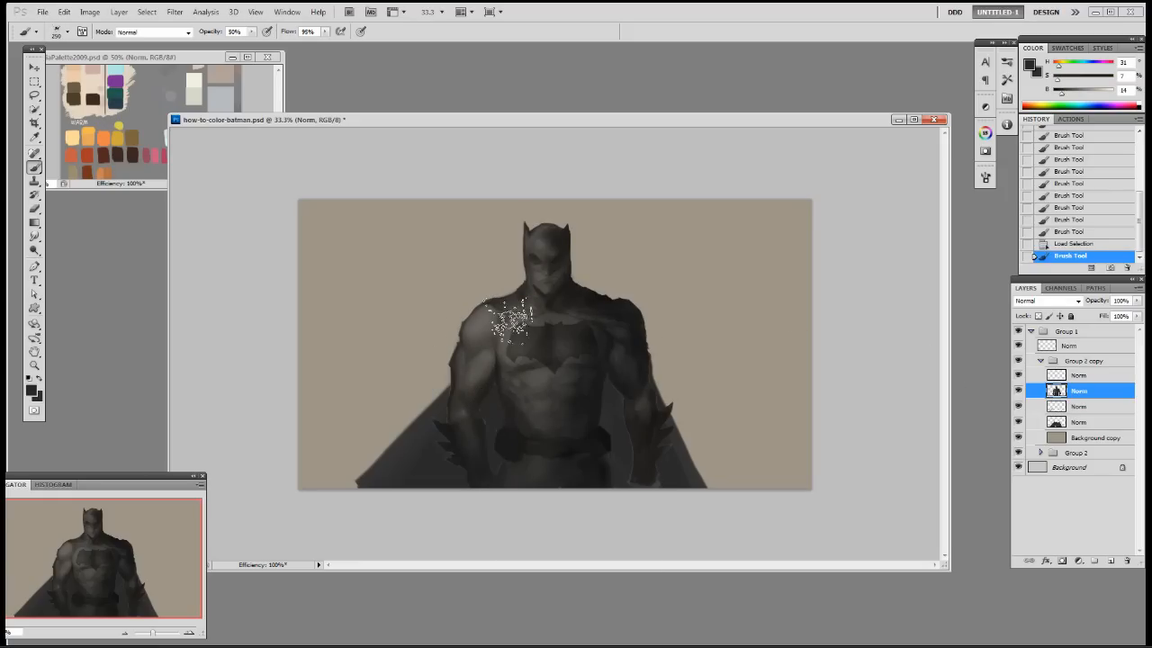
{"action": "left_click_drag", "start_coordinate": [469, 413], "coordinate": [474, 403]}
{"action": "left_click_drag", "start_coordinate": [477, 396], "coordinate": [490, 358]}
{"action": "left_click_drag", "start_coordinate": [496, 344], "coordinate": [469, 382]}
Try softening the lit arm's texture with the eraser, and revert the painting to the state where the selection was loaded
{"action": "key", "text": "e"}
{"action": "left_click", "coordinate": [483, 363]}
{"action": "right_click", "coordinate": [483, 363]}
{"action": "left_click", "coordinate": [553, 439]}
{"action": "left_click", "coordinate": [484, 365]}
{"action": "key", "text": "ctrl+z"}
{"action": "left_click", "coordinate": [1075, 160]}
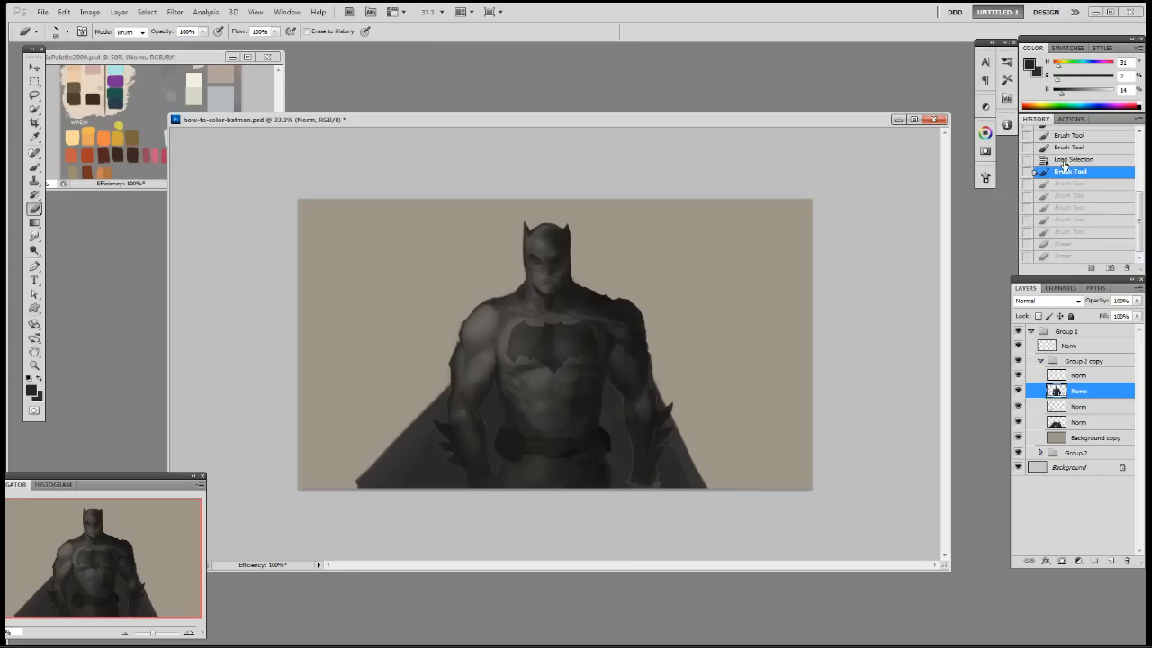
Load the figure's outline as a selection and paint the lit upper arm and neckline on the layer above it
{"action": "left_click", "coordinate": [1055, 389], "text": "ctrl"}
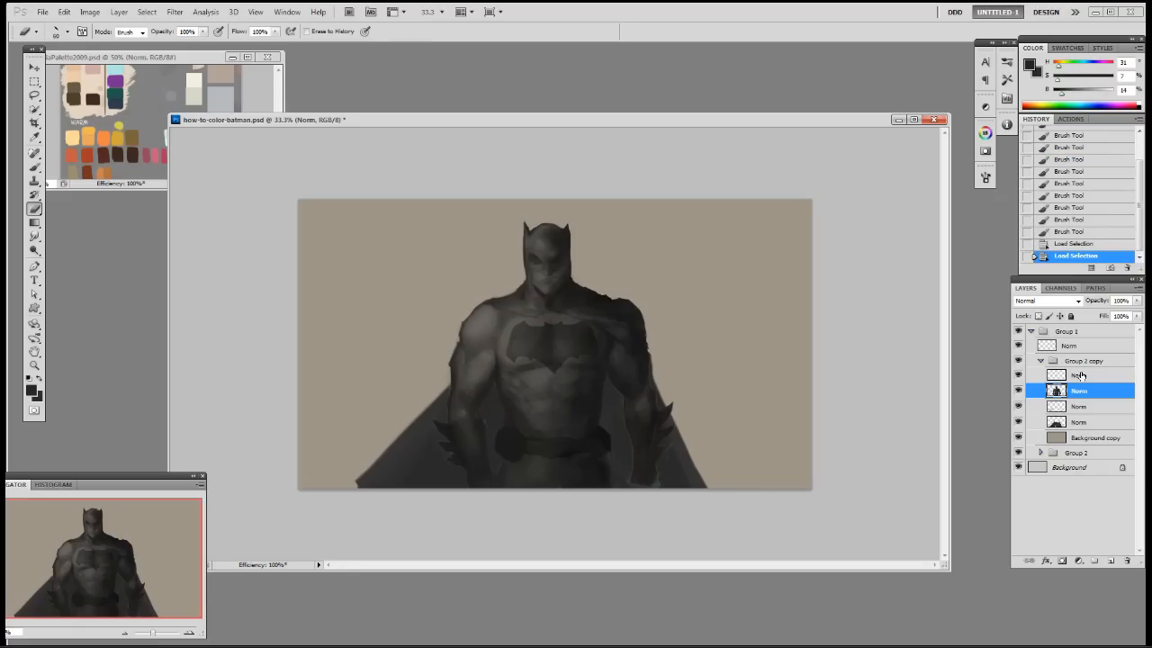
{"action": "left_click", "coordinate": [1062, 375]}
{"action": "key", "text": "b"}
{"action": "mouse_move", "coordinate": [484, 365]}
{"action": "left_mouse_down"}
{"action": "mouse_move", "coordinate": [462, 430]}
{"action": "mouse_move", "coordinate": [495, 376]}
{"action": "mouse_move", "coordinate": [490, 360]}
{"action": "mouse_move", "coordinate": [464, 422]}
{"action": "mouse_move", "coordinate": [480, 389]}
{"action": "mouse_move", "coordinate": [449, 390]}
{"action": "mouse_move", "coordinate": [475, 422]}
{"action": "mouse_move", "coordinate": [470, 394]}
{"action": "mouse_move", "coordinate": [525, 325]}
{"action": "mouse_move", "coordinate": [509, 378]}
{"action": "left_mouse_up"}
{"action": "mouse_move", "coordinate": [522, 291]}
{"action": "left_mouse_down"}
{"action": "mouse_move", "coordinate": [540, 322]}
{"action": "mouse_move", "coordinate": [501, 330]}
{"action": "mouse_move", "coordinate": [540, 296]}
{"action": "mouse_move", "coordinate": [535, 328]}
{"action": "mouse_move", "coordinate": [514, 316]}
{"action": "left_mouse_up"}
{"action": "key", "text": "bracketleft"}
{"action": "key", "text": "bracketleft"}
{"action": "key", "text": "bracketleft"}
{"action": "key", "text": "bracketright"}
{"action": "key", "text": "bracketright"}
{"action": "key", "text": "bracketright"}
Paint the cape's edge below the neck with a slanted brush at 70% opacity, sampling nearby tones
{"action": "right_click", "coordinate": [636, 364]}
{"action": "left_click", "coordinate": [651, 434]}
{"action": "key", "text": "7"}
{"action": "key", "text": "ctrl+z"}
{"action": "left_click_drag", "start_coordinate": [512, 315], "coordinate": [522, 318]}
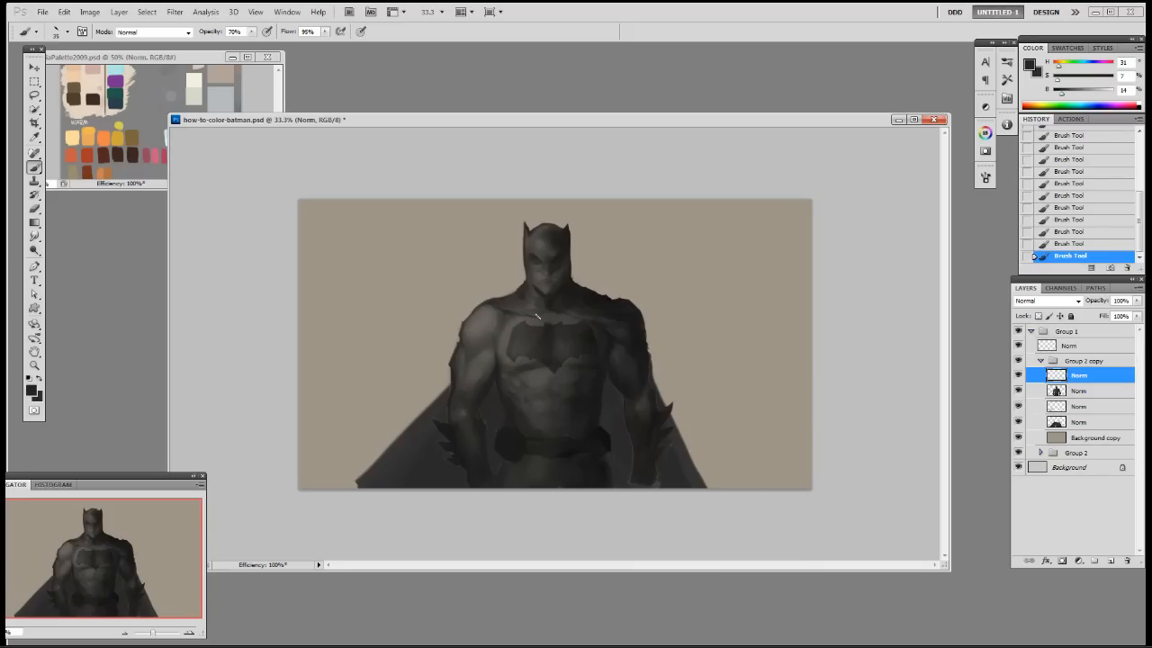
{"action": "left_click", "coordinate": [541, 298], "text": "alt"}
{"action": "left_click", "coordinate": [536, 310], "text": "alt"}
Shade the lit shoulder with sampled tones, using an enlarged brush at 70% opacity
{"action": "left_click", "coordinate": [470, 320], "text": "alt"}
{"action": "right_click", "coordinate": [469, 327]}
{"action": "double_click", "coordinate": [509, 430]}
{"action": "key", "text": "5"}
{"action": "key", "text": "7"}
{"action": "left_click", "coordinate": [481, 307], "text": "alt"}
{"action": "left_click", "coordinate": [493, 335], "text": "alt"}
{"action": "key", "text": "bracketright"}
{"action": "key", "text": "bracketright"}
{"action": "key", "text": "bracketright"}
{"action": "left_click", "coordinate": [481, 332], "text": "alt"}
{"action": "key", "text": "bracketright"}
{"action": "key", "text": "bracketright"}
{"action": "left_click_drag", "start_coordinate": [472, 334], "coordinate": [496, 317]}
Blend the lit shoulder into the upper arm with a smaller brush and tones sampled along both
{"action": "left_click", "coordinate": [471, 329], "text": "alt"}
{"action": "key", "text": "bracketleft"}
{"action": "key", "text": "bracketleft"}
{"action": "left_click", "coordinate": [488, 312], "text": "alt"}
{"action": "left_click", "coordinate": [487, 316], "text": "alt"}
{"action": "left_click", "coordinate": [476, 351], "text": "alt"}
{"action": "left_click", "coordinate": [498, 365], "text": "alt"}
Erase excess paint from the lit shoulder down to the upper arm's outer side
{"action": "key", "text": "3"}
{"action": "key", "text": "e"}
{"action": "left_click", "coordinate": [475, 330]}
{"action": "left_click_drag", "start_coordinate": [475, 330], "coordinate": [475, 326]}
{"action": "left_click_drag", "start_coordinate": [480, 318], "coordinate": [456, 367]}
Repaint the outer edge of the lit upper arm with sampled tones, using the 50 px brush at 70% opacity
{"action": "key", "text": "b"}
{"action": "left_click", "coordinate": [485, 318], "text": "alt"}
{"action": "right_click", "coordinate": [480, 342]}
{"action": "left_click", "coordinate": [553, 422]}
{"action": "key", "text": "ctrl+z"}
{"action": "left_click", "coordinate": [476, 340], "text": "alt"}
{"action": "key", "text": "7"}
{"action": "left_click", "coordinate": [457, 378], "text": "alt"}
{"action": "mouse_move", "coordinate": [460, 351]}
{"action": "left_mouse_down"}
{"action": "mouse_move", "coordinate": [457, 364]}
{"action": "mouse_move", "coordinate": [455, 352]}
{"action": "left_mouse_up"}
{"action": "left_click", "coordinate": [471, 345], "text": "alt"}
{"action": "left_click_drag", "start_coordinate": [454, 355], "coordinate": [457, 346]}
{"action": "left_click_drag", "start_coordinate": [457, 350], "coordinate": [459, 342]}
{"action": "left_click_drag", "start_coordinate": [459, 344], "coordinate": [461, 337]}
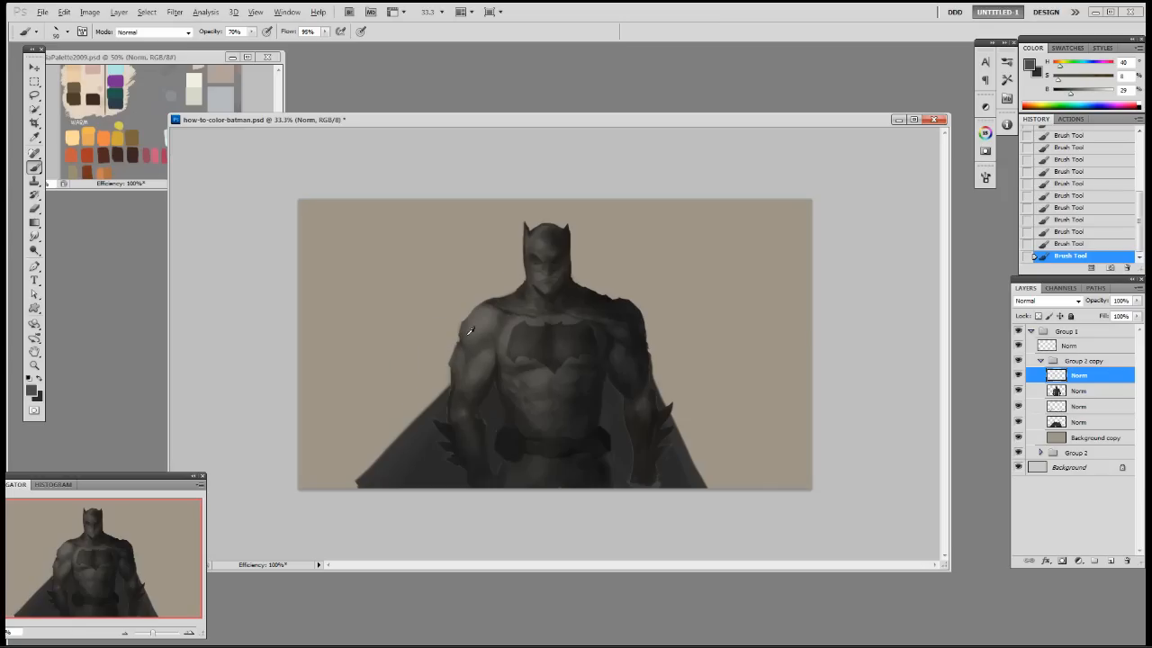
Deselect the figure and reshape the outer contour of the lit shoulder and upper arm with sampled tones
{"action": "left_click", "coordinate": [480, 308], "text": "alt"}
{"action": "key", "text": "ctrl+d"}
{"action": "left_click", "coordinate": [483, 319], "text": "alt"}
{"action": "mouse_move", "coordinate": [468, 326]}
{"action": "left_mouse_down"}
{"action": "mouse_move", "coordinate": [471, 316]}
{"action": "mouse_move", "coordinate": [466, 327]}
{"action": "left_mouse_up"}
{"action": "key", "text": "ctrl+z"}
{"action": "left_click", "coordinate": [475, 325], "text": "alt"}
{"action": "left_click", "coordinate": [475, 320], "text": "alt"}
{"action": "mouse_move", "coordinate": [472, 315]}
{"action": "left_mouse_down"}
{"action": "mouse_move", "coordinate": [501, 298]}
{"action": "mouse_move", "coordinate": [491, 303]}
{"action": "left_mouse_up"}
{"action": "left_click", "coordinate": [493, 307], "text": "alt"}
{"action": "left_click", "coordinate": [465, 353], "text": "alt"}
{"action": "left_click_drag", "start_coordinate": [460, 358], "coordinate": [448, 399]}
{"action": "left_click", "coordinate": [456, 376], "text": "alt"}
Erase the figure layer's ragged outer edge along the lit shoulder and upper arm at 100% opacity
{"action": "key", "text": "alt+bracketleft"}
{"action": "key", "text": "e"}
{"action": "key", "text": "0"}
{"action": "left_click_drag", "start_coordinate": [451, 338], "coordinate": [446, 362]}
{"action": "left_click_drag", "start_coordinate": [449, 347], "coordinate": [450, 357]}
{"action": "left_click_drag", "start_coordinate": [453, 340], "coordinate": [455, 333]}
{"action": "left_click_drag", "start_coordinate": [453, 328], "coordinate": [454, 322]}
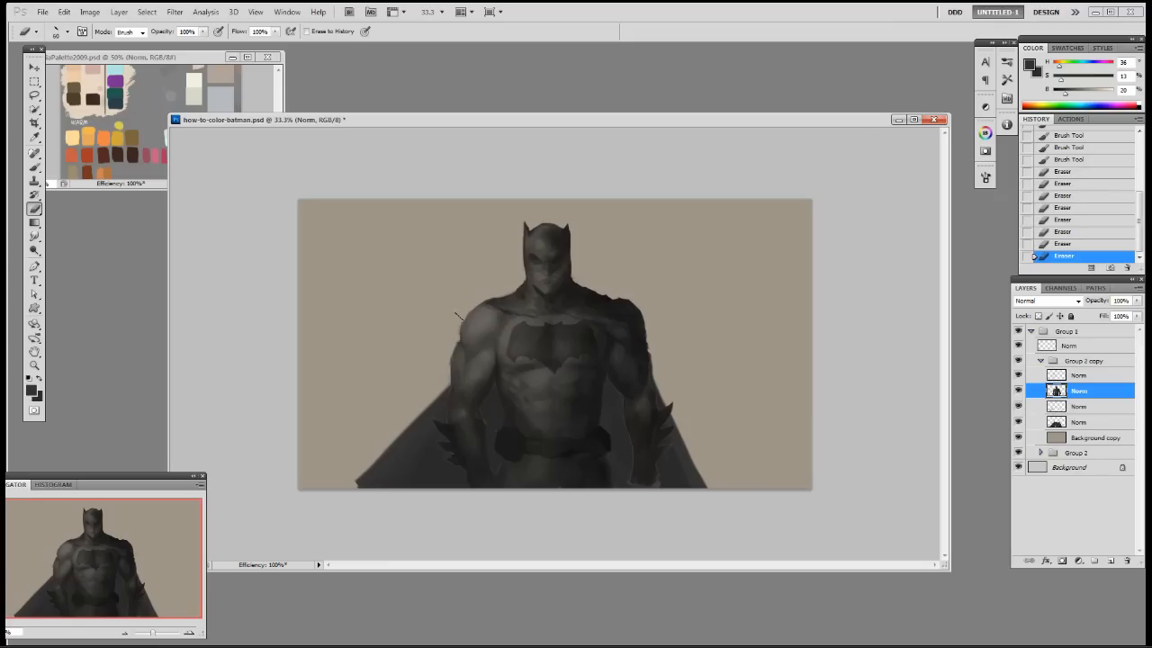
Erase the upper paint layer's overspill beside the lit arm using the inverted figure selection, and deselect
{"action": "left_click", "coordinate": [1057, 391], "text": "ctrl"}
{"action": "left_click", "coordinate": [1080, 374]}
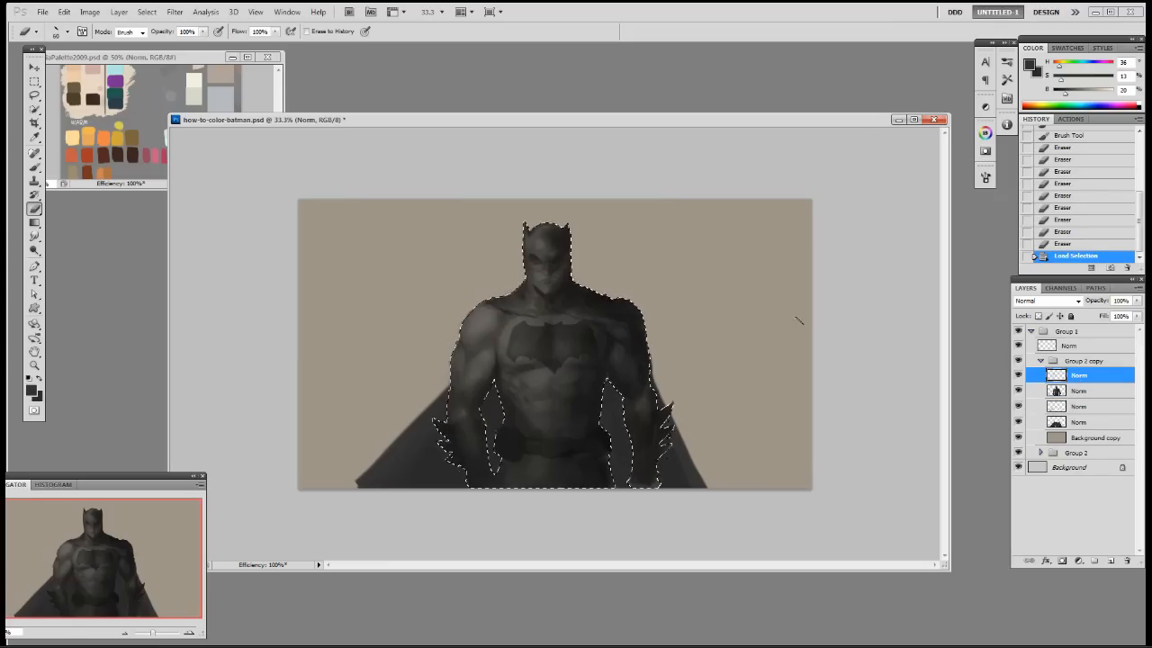
{"action": "key", "text": "ctrl+shift+i"}
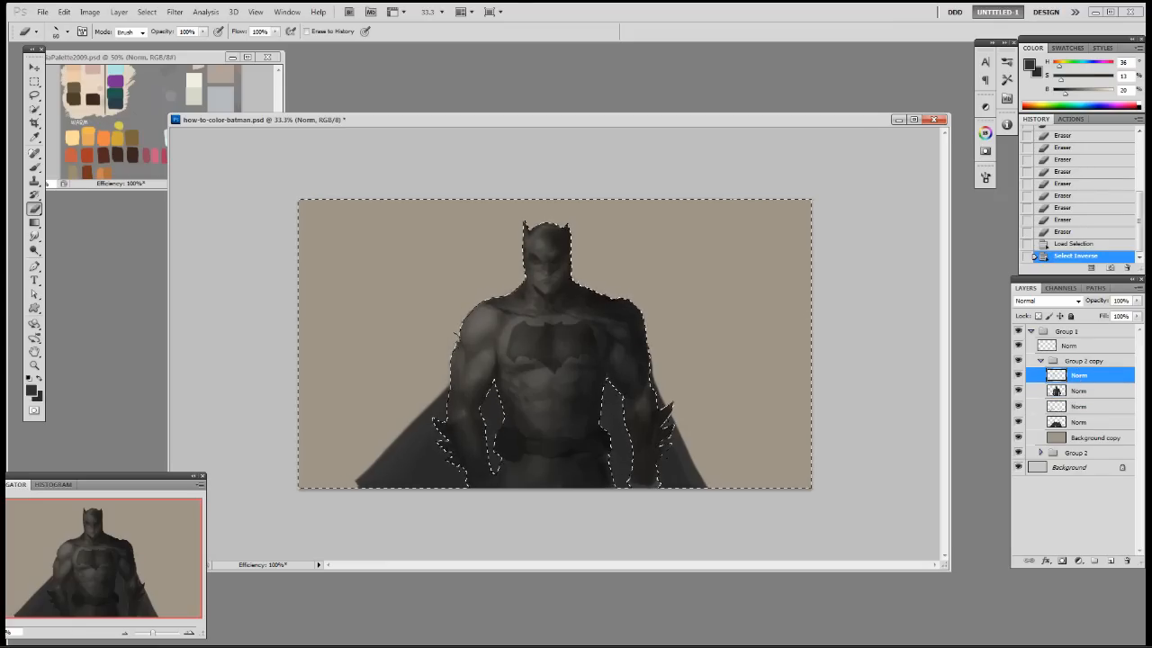
{"action": "left_click_drag", "start_coordinate": [453, 347], "coordinate": [452, 377]}
{"action": "key", "text": "ctrl+d"}
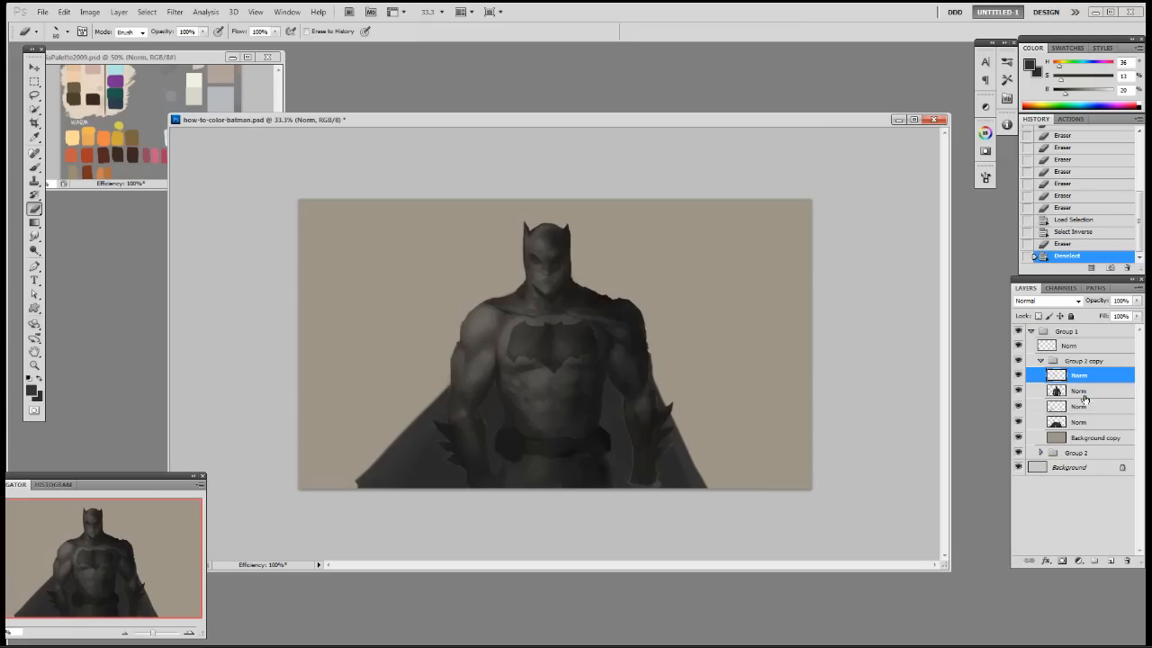
Merge the paint layer down into the figure layer and erase the remaining roughness outside the lit arm
{"action": "key", "text": "ctrl+e"}
{"action": "left_click_drag", "start_coordinate": [448, 350], "coordinate": [449, 358]}
{"action": "left_click_drag", "start_coordinate": [449, 354], "coordinate": [466, 321]}
Repaint the top edge of the lit shoulder with sampled tones at 100% opacity
{"action": "key", "text": "b"}
{"action": "left_click", "coordinate": [463, 327], "text": "alt"}
{"action": "left_click_drag", "start_coordinate": [464, 326], "coordinate": [471, 314]}
{"action": "left_click", "coordinate": [472, 320], "text": "alt"}
{"action": "left_click_drag", "start_coordinate": [467, 320], "coordinate": [475, 311]}
{"action": "left_click_drag", "start_coordinate": [480, 307], "coordinate": [468, 315]}
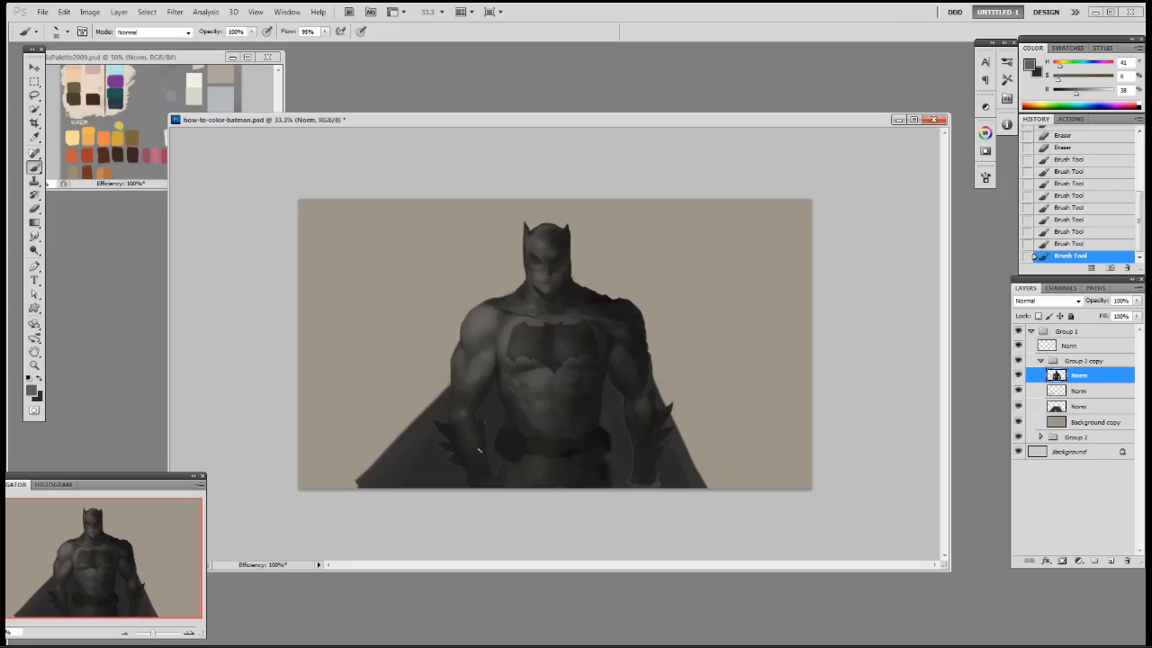
Refine the lower edge of the bat emblem on the chest with tones sampled around it
{"action": "left_click", "coordinate": [526, 361], "text": "alt"}
{"action": "left_click", "coordinate": [527, 359], "text": "alt"}
{"action": "left_click_drag", "start_coordinate": [526, 361], "coordinate": [533, 364]}
{"action": "left_click", "coordinate": [529, 363], "text": "alt"}
{"action": "left_click", "coordinate": [540, 364], "text": "alt"}
{"action": "left_click", "coordinate": [547, 357], "text": "alt"}
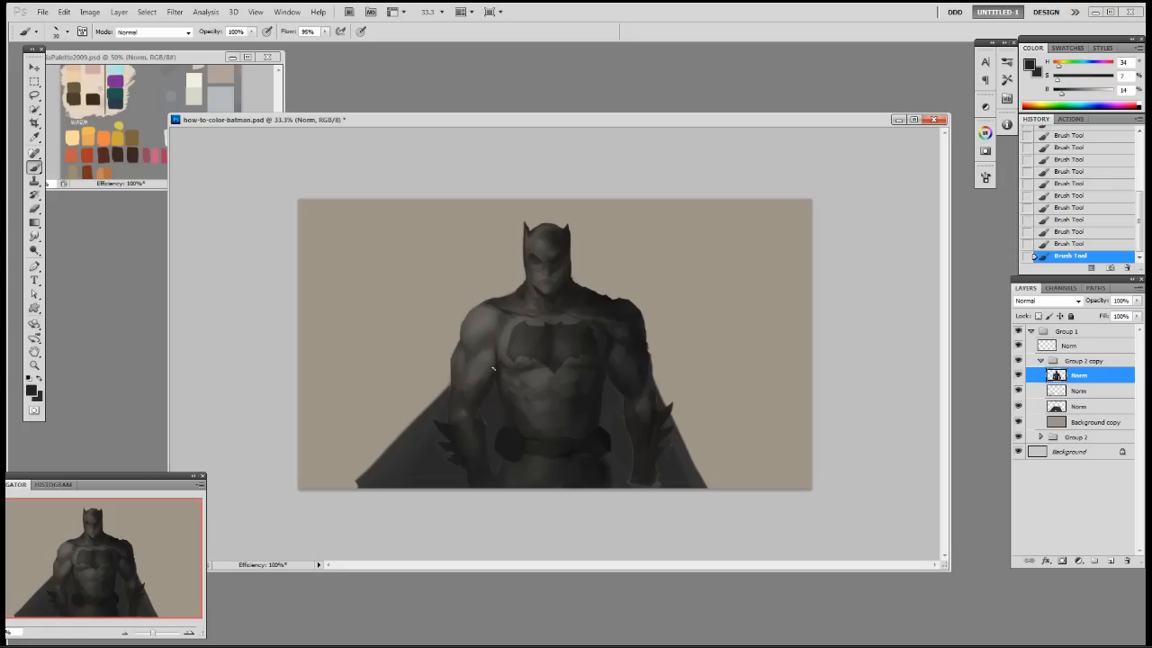
Add a new layer and touch up the lit armpit, the shadowed chest side and the torso with sampled tones
{"action": "key", "text": "ctrl+shift+alt+n"}
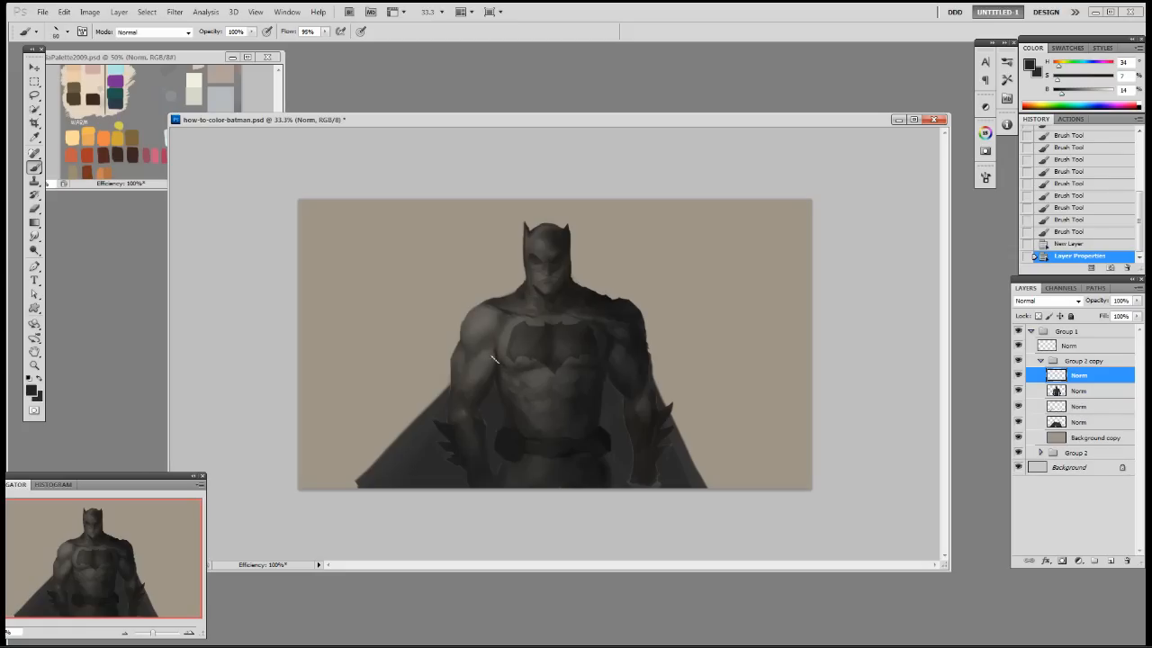
{"action": "left_click", "coordinate": [493, 351]}
{"action": "left_click", "coordinate": [618, 340], "text": "alt"}
{"action": "left_click", "coordinate": [619, 344]}
{"action": "left_click", "coordinate": [621, 346]}
{"action": "left_click", "coordinate": [616, 355]}
{"action": "left_click", "coordinate": [611, 365], "text": "alt"}
{"action": "left_click", "coordinate": [587, 421]}
Darken the mask's eye areas with sampled dark tones at 100% opacity, switching to the opposite-slanted 19 px brush
{"action": "key", "text": "ctrl+plus"}
{"action": "left_click", "coordinate": [476, 310], "text": "alt"}
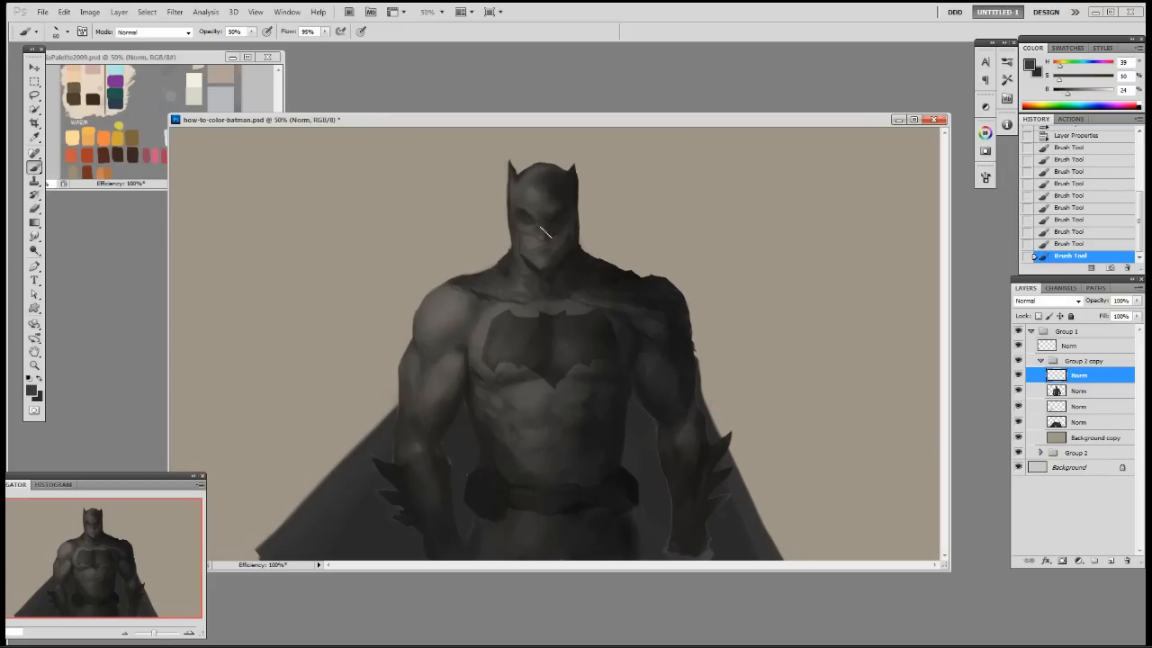
{"action": "left_click", "coordinate": [576, 252], "text": "alt"}
{"action": "key", "text": "0"}
{"action": "left_click_drag", "start_coordinate": [519, 216], "coordinate": [539, 220]}
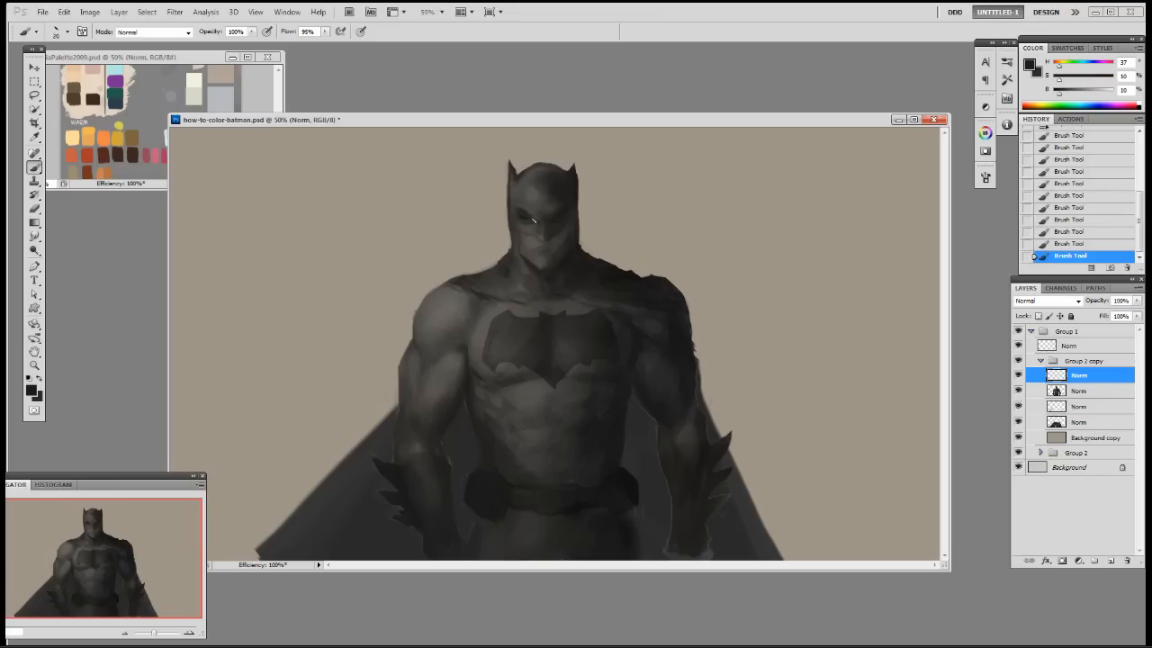
{"action": "right_click", "coordinate": [566, 222]}
{"action": "left_click", "coordinate": [692, 301]}
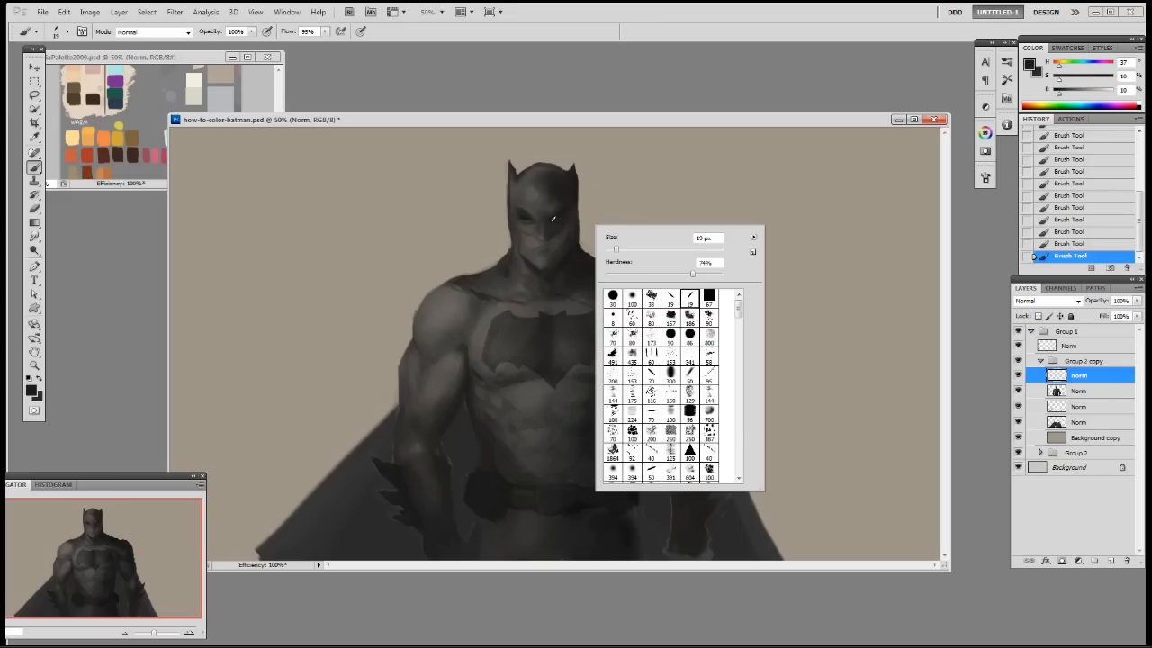
{"action": "key", "text": "Return"}
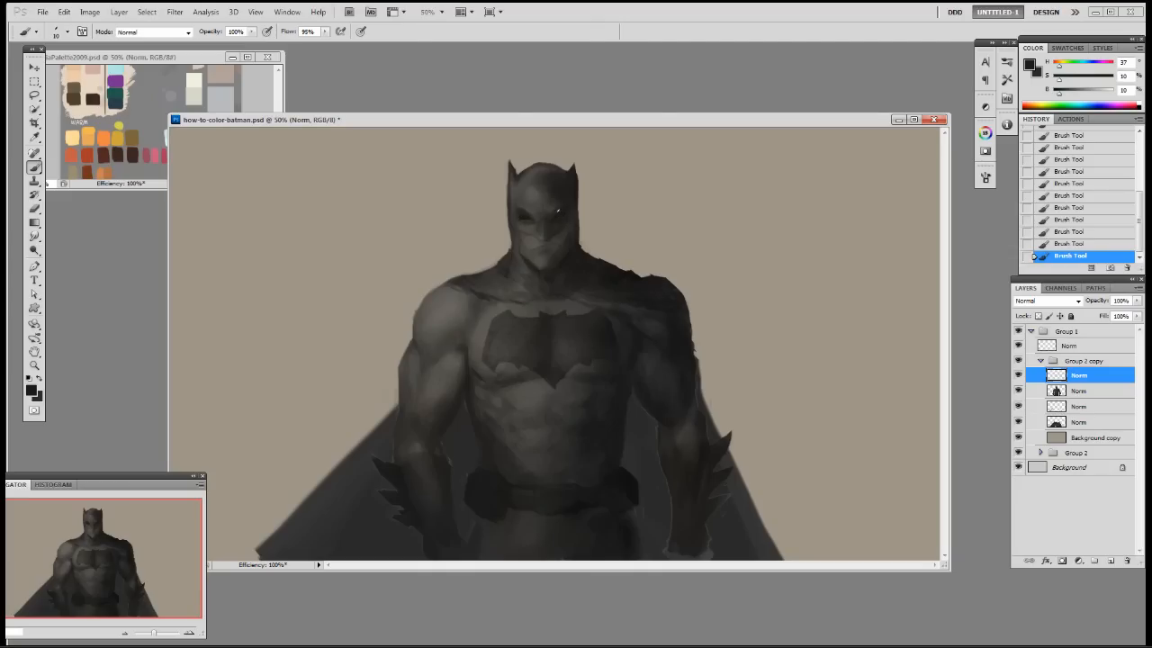
Shade the cowl's brow and forehead with sampled tones, changing the brush tip and enlarging it
{"action": "left_click", "coordinate": [523, 213], "text": "alt"}
{"action": "left_click", "coordinate": [514, 199], "text": "alt"}
{"action": "right_click", "coordinate": [571, 231]}
{"action": "left_click", "coordinate": [646, 309]}
{"action": "key", "text": "Return"}
{"action": "left_click", "coordinate": [562, 199], "text": "alt"}
{"action": "key", "text": "5"}
{"action": "key", "text": "bracketright"}
{"action": "key", "text": "bracketright"}
{"action": "left_click", "coordinate": [554, 190], "text": "alt"}
{"action": "left_click", "coordinate": [542, 194], "text": "alt"}
{"action": "left_click", "coordinate": [542, 185], "text": "alt"}
{"action": "left_click", "coordinate": [535, 189], "text": "alt"}
{"action": "left_click", "coordinate": [533, 180], "text": "alt"}
{"action": "left_click", "coordinate": [513, 188], "text": "alt"}
Load the figure's selection and paint the cowl's lit side edge with sampled tones
{"action": "left_click", "coordinate": [1057, 391], "text": "ctrl"}
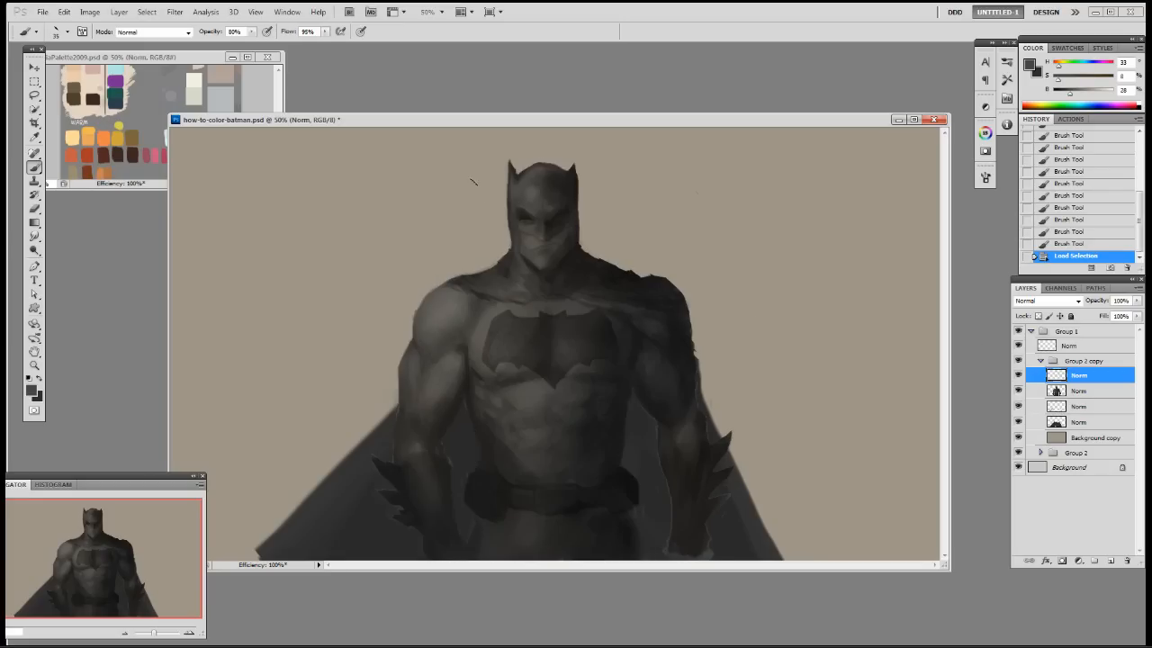
{"action": "left_click_drag", "start_coordinate": [512, 178], "coordinate": [513, 202]}
{"action": "mouse_move", "coordinate": [514, 180]}
{"action": "left_mouse_down"}
{"action": "mouse_move", "coordinate": [515, 200]}
{"action": "mouse_move", "coordinate": [532, 181]}
{"action": "mouse_move", "coordinate": [513, 174]}
{"action": "left_mouse_up"}
{"action": "left_click", "coordinate": [536, 191], "text": "alt"}
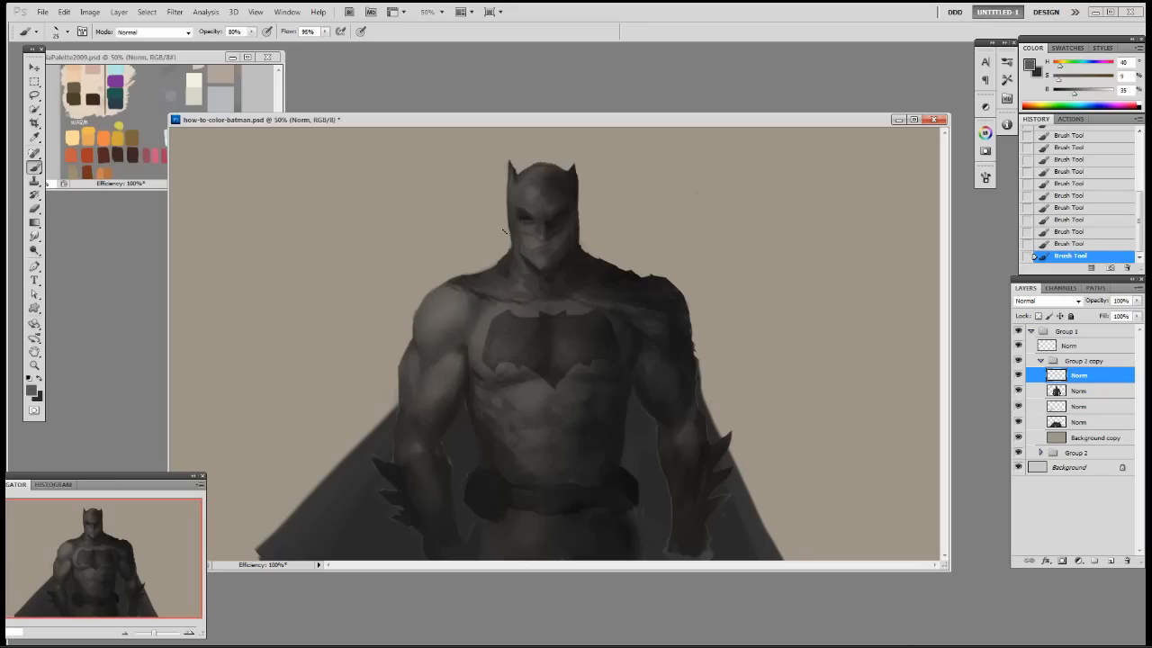
Deselect the figure and paint the neck and cape collar with sampled tones at 100% opacity
{"action": "left_click", "coordinate": [517, 279], "text": "alt"}
{"action": "key", "text": "ctrl+d"}
{"action": "mouse_move", "coordinate": [482, 276]}
{"action": "left_mouse_down"}
{"action": "mouse_move", "coordinate": [511, 267]}
{"action": "mouse_move", "coordinate": [501, 267]}
{"action": "mouse_move", "coordinate": [523, 283]}
{"action": "mouse_move", "coordinate": [512, 265]}
{"action": "mouse_move", "coordinate": [540, 285]}
{"action": "left_mouse_up"}
{"action": "left_click", "coordinate": [510, 268], "text": "alt"}
{"action": "left_click", "coordinate": [519, 284], "text": "alt"}
{"action": "left_click", "coordinate": [522, 275], "text": "alt"}
{"action": "left_click", "coordinate": [538, 286], "text": "alt"}
{"action": "left_click", "coordinate": [545, 279], "text": "alt"}
{"action": "left_click_drag", "start_coordinate": [542, 278], "coordinate": [539, 290]}
{"action": "left_click_drag", "start_coordinate": [538, 288], "coordinate": [539, 297]}
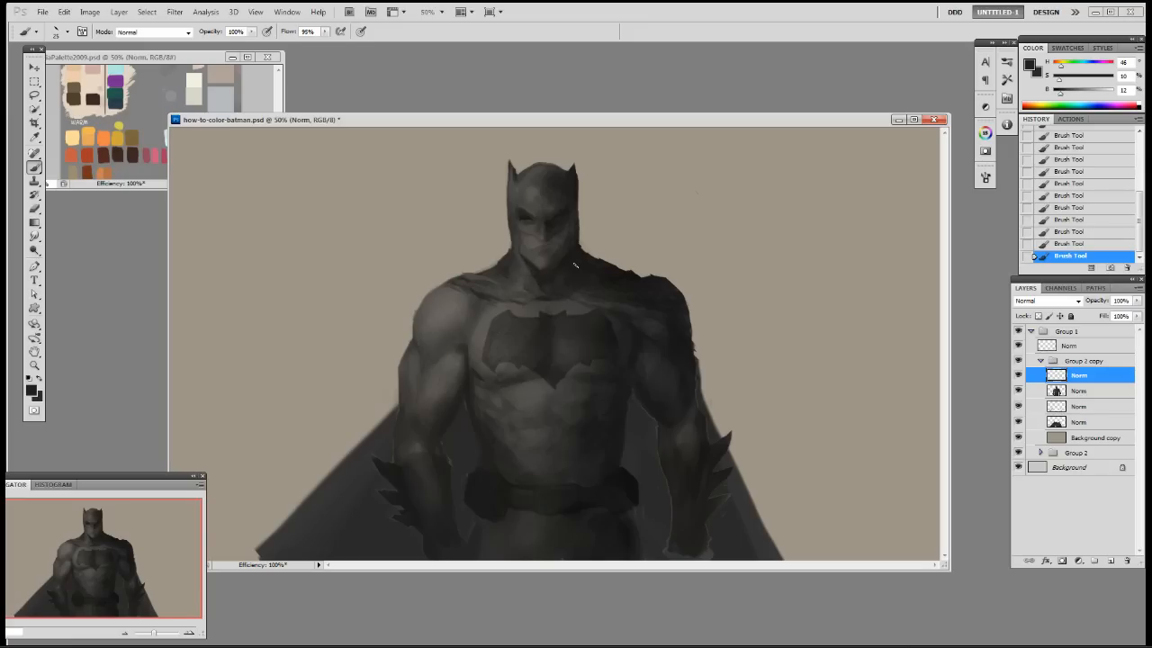
Load the figure's selection, merge the touch-up layer into the figure and add a new Overlay layer
{"action": "left_click", "coordinate": [530, 237], "text": "alt"}
{"action": "left_click", "coordinate": [1055, 391], "text": "ctrl"}
{"action": "key", "text": "ctrl+e"}
{"action": "key", "text": "F3"}
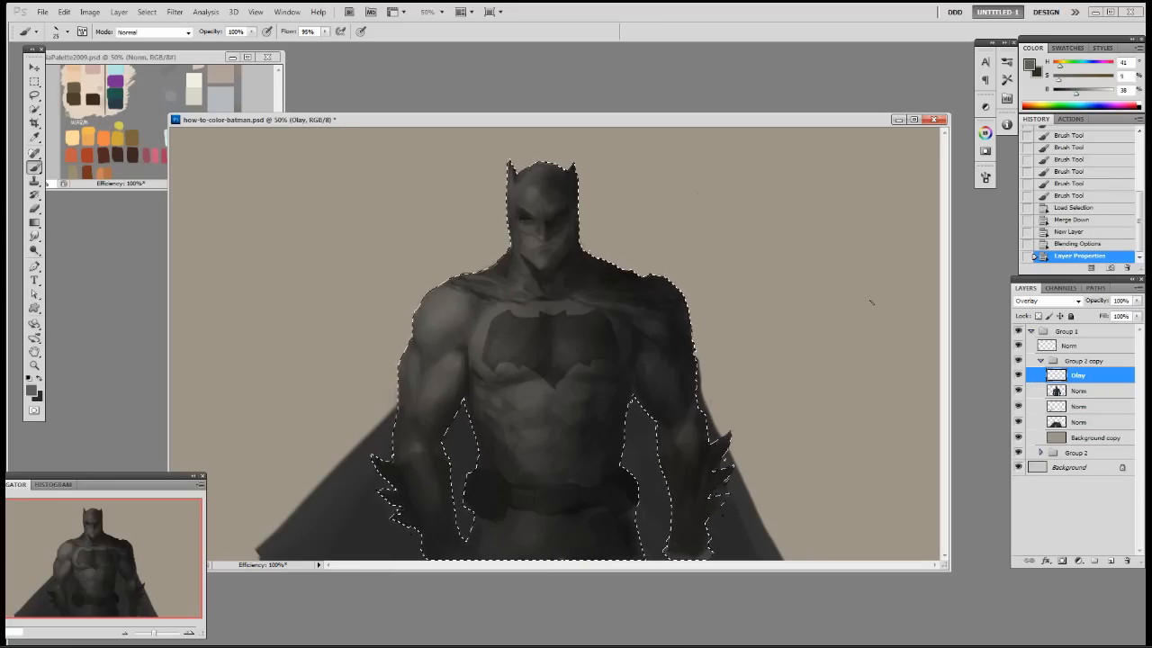
Sample a pinkish skin tone from the palette document and tint the exposed lower face at 80% opacity with an enlarged brush
{"action": "left_click", "coordinate": [122, 70]}
{"action": "left_click", "coordinate": [97, 68], "text": "alt"}
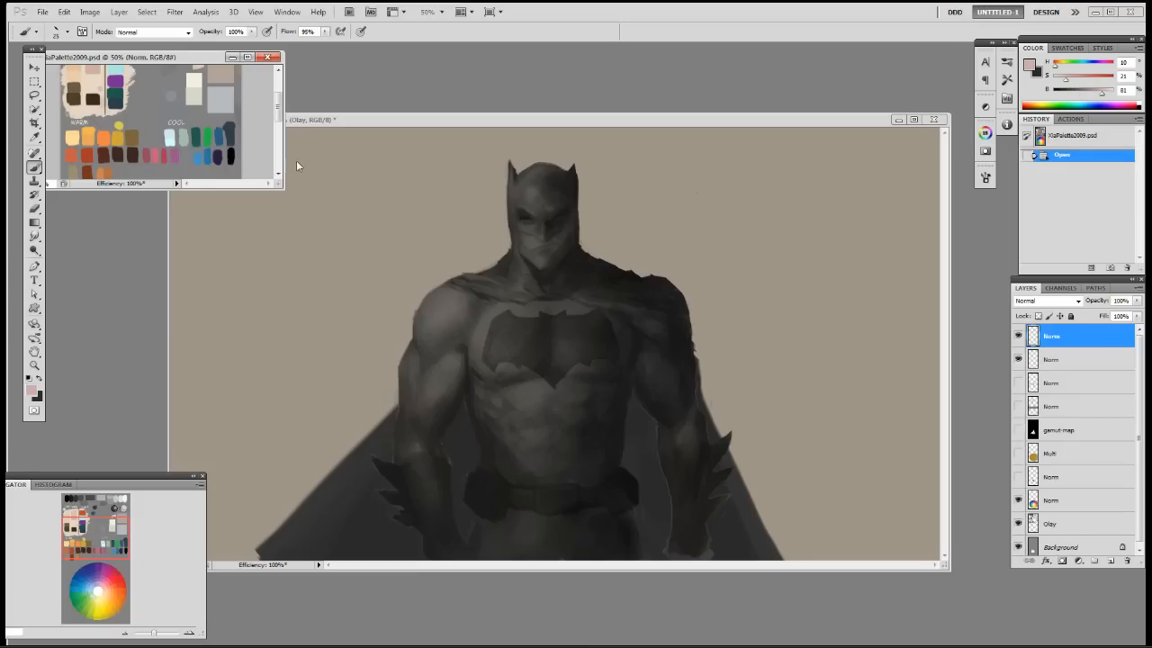
{"action": "left_click", "coordinate": [335, 121]}
{"action": "key", "text": "8"}
{"action": "key", "text": "bracketright"}
{"action": "key", "text": "bracketright"}
{"action": "key", "text": "ctrl+d"}
{"action": "key", "text": "bracketright"}
{"action": "key", "text": "bracketright"}
{"action": "left_click_drag", "start_coordinate": [535, 259], "coordinate": [523, 245]}
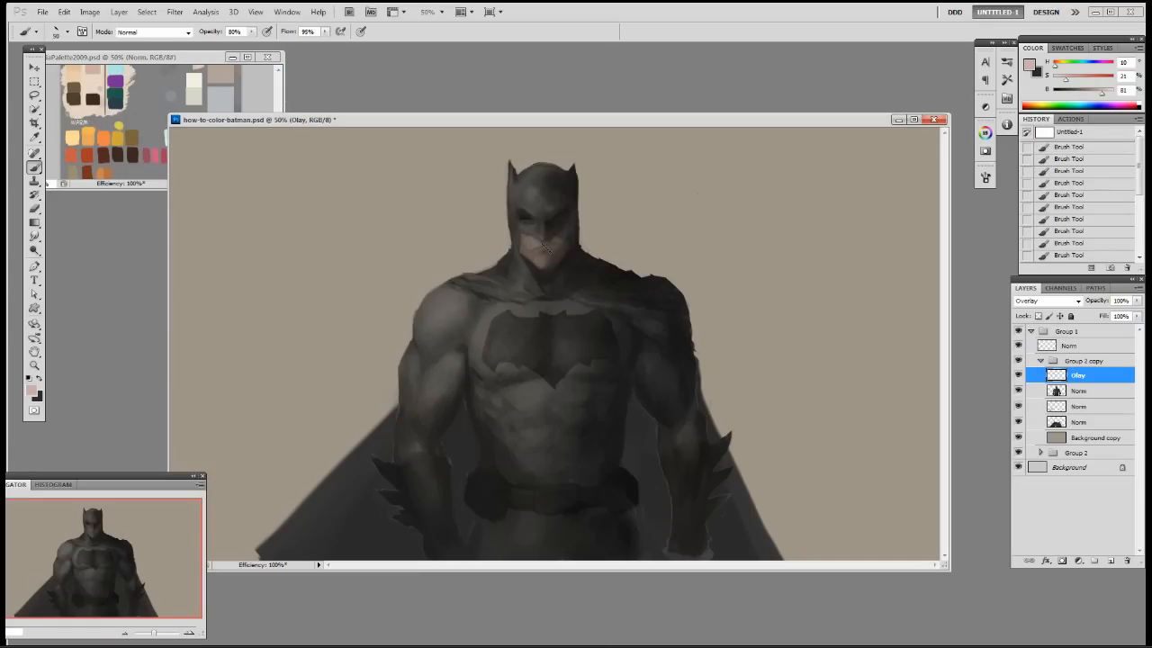
{"action": "mouse_move", "coordinate": [536, 250]}
{"action": "left_mouse_down"}
{"action": "mouse_move", "coordinate": [526, 244]}
{"action": "mouse_move", "coordinate": [542, 225]}
{"action": "mouse_move", "coordinate": [569, 226]}
{"action": "mouse_move", "coordinate": [531, 223]}
{"action": "mouse_move", "coordinate": [573, 219]}
{"action": "left_mouse_up"}
Reduce the brush to 25 px and refine the skin tint around the mouth and chin
{"action": "key", "text": "bracketleft"}
{"action": "key", "text": "bracketleft"}
{"action": "key", "text": "bracketleft"}
{"action": "key", "text": "bracketleft"}
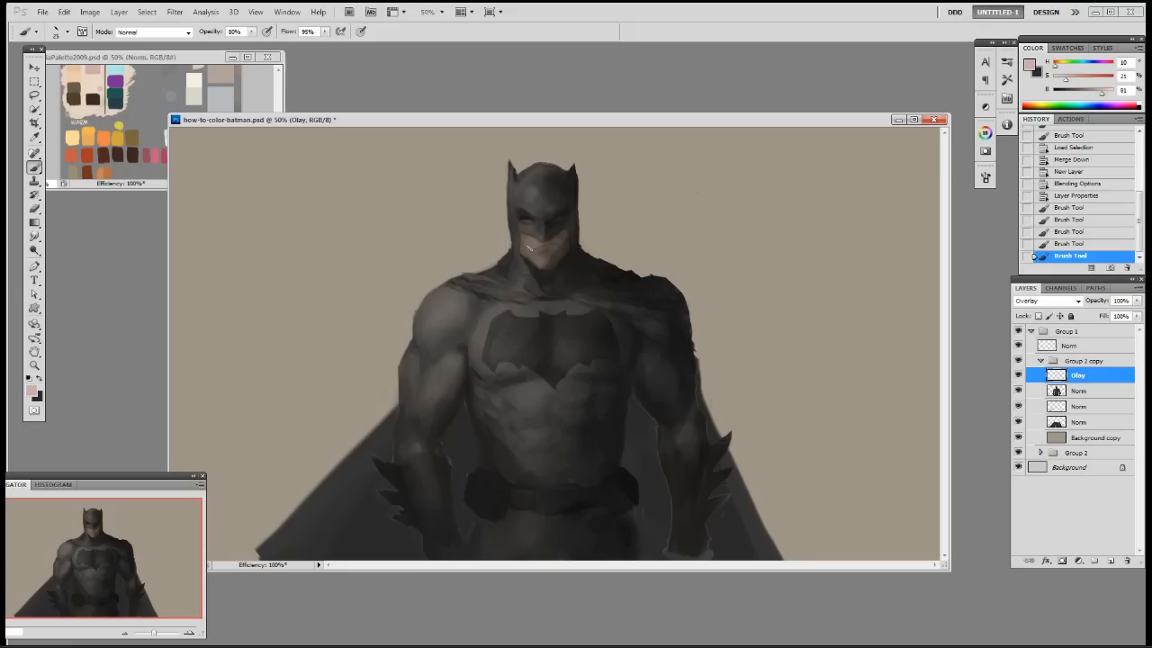
{"action": "left_click_drag", "start_coordinate": [534, 260], "coordinate": [545, 262]}
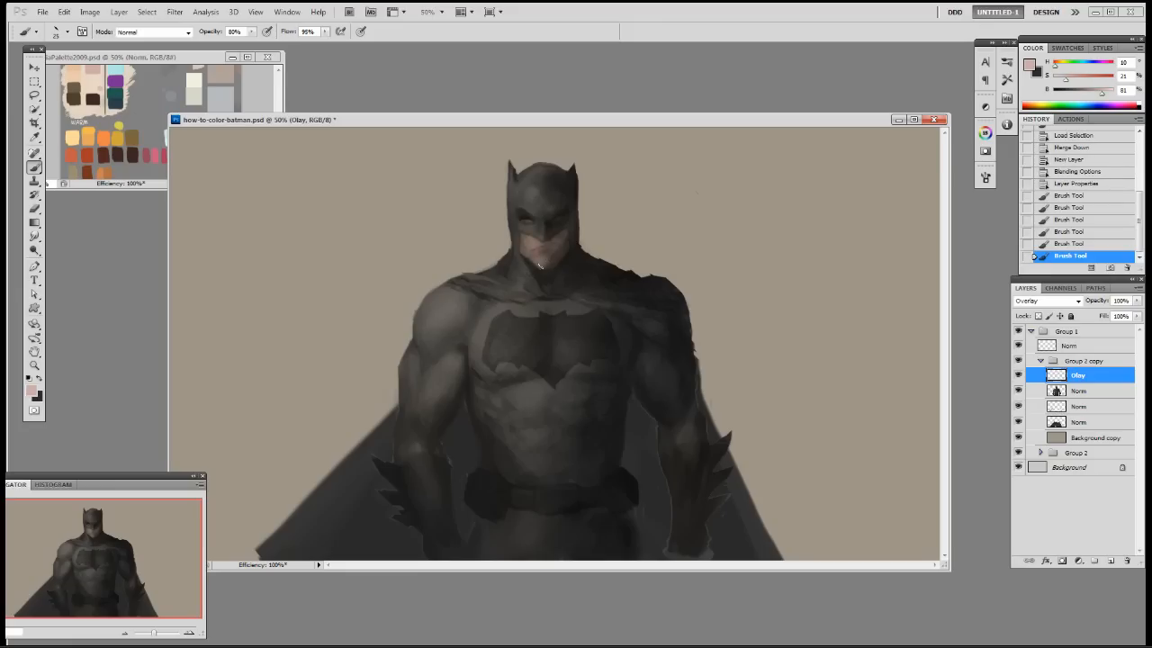
Add an Overlay layer above the figure, fill it with cool grey (H 198, S 8, B 48) and set its opacity to 86%
{"action": "left_click", "coordinate": [1065, 390]}
{"action": "key", "text": "F3"}
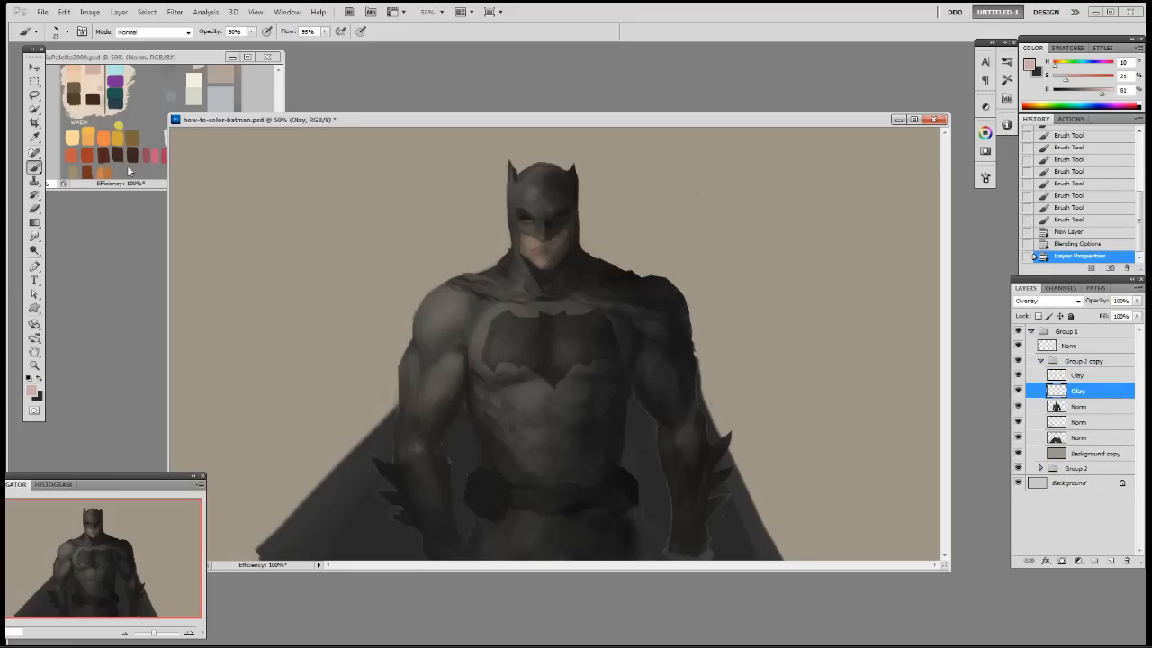
{"action": "left_click", "coordinate": [593, 306], "text": "alt"}
{"action": "key", "text": "alt+shift+BackSpace"}
{"action": "left_click_drag", "start_coordinate": [1069, 93], "coordinate": [1080, 93]}
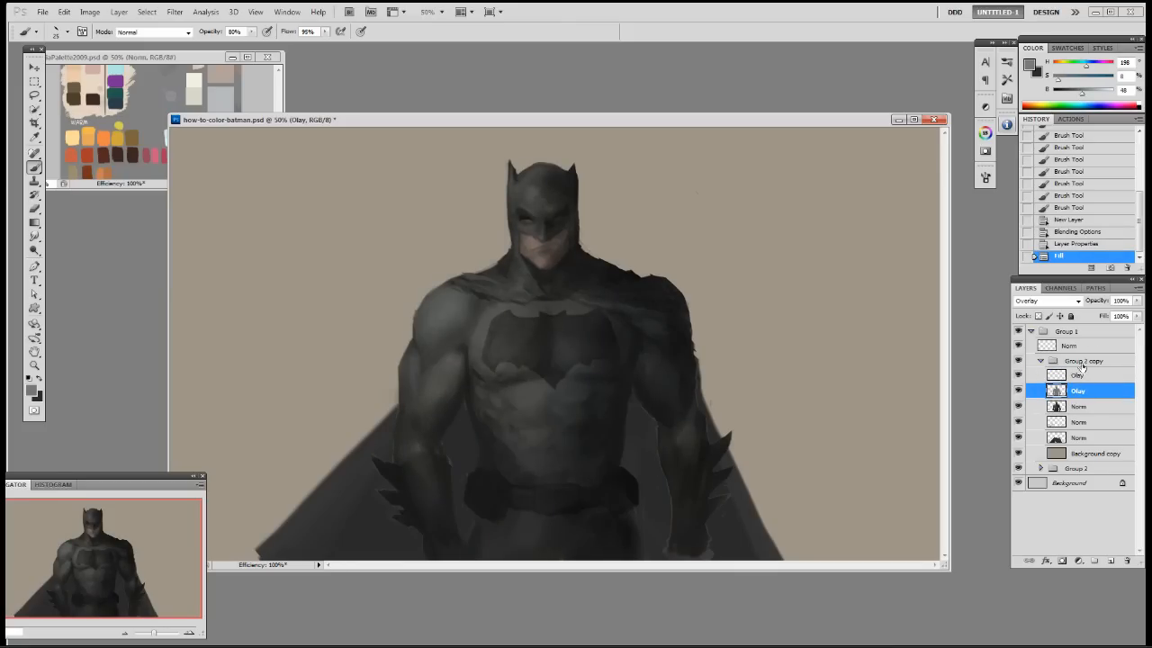
{"action": "left_click", "coordinate": [1137, 301]}
{"action": "left_click_drag", "start_coordinate": [1136, 313], "coordinate": [1127, 313]}
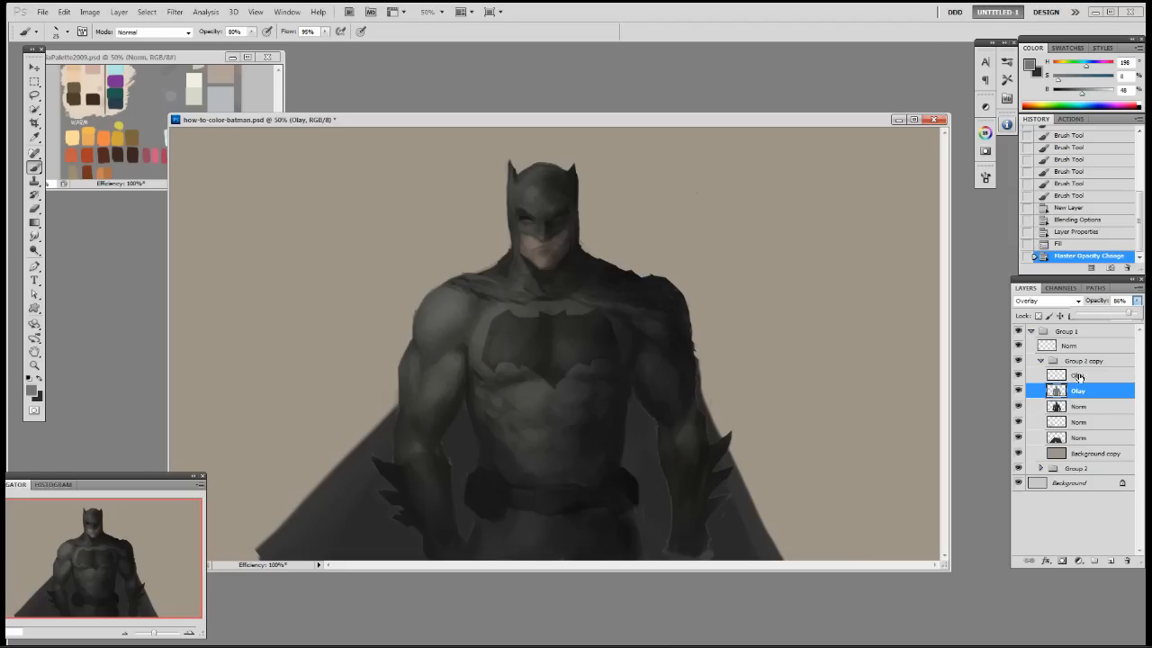
Add another Overlay layer above the face tint and sample the background's beige tone
{"action": "left_click", "coordinate": [1079, 378]}
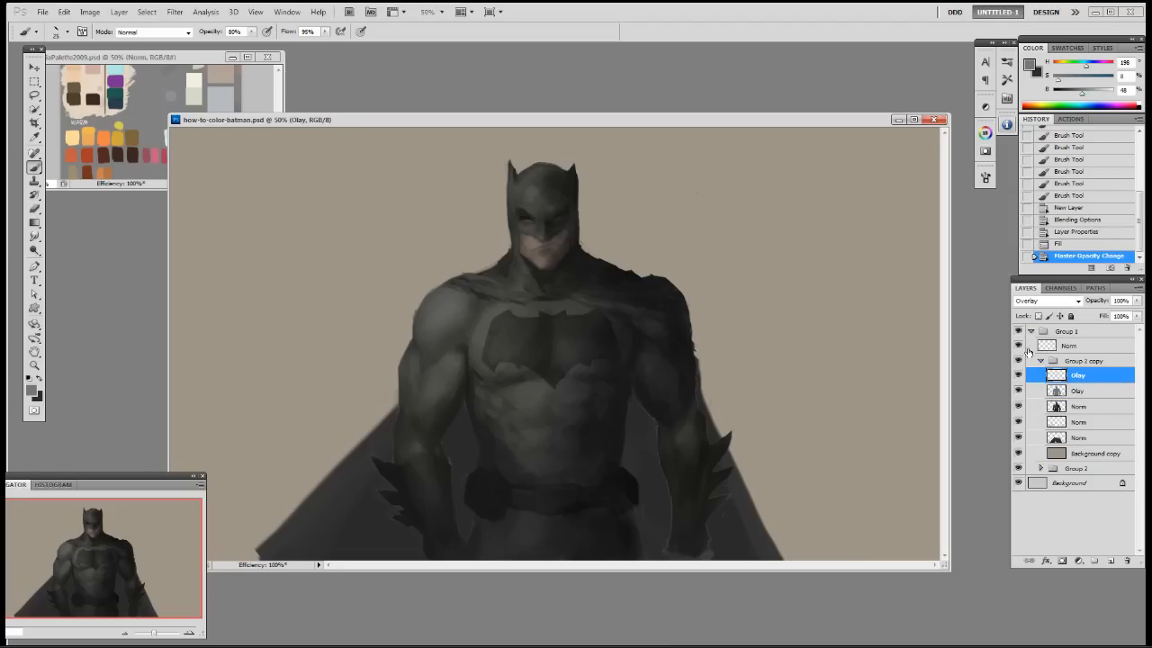
{"action": "key", "text": "F3"}
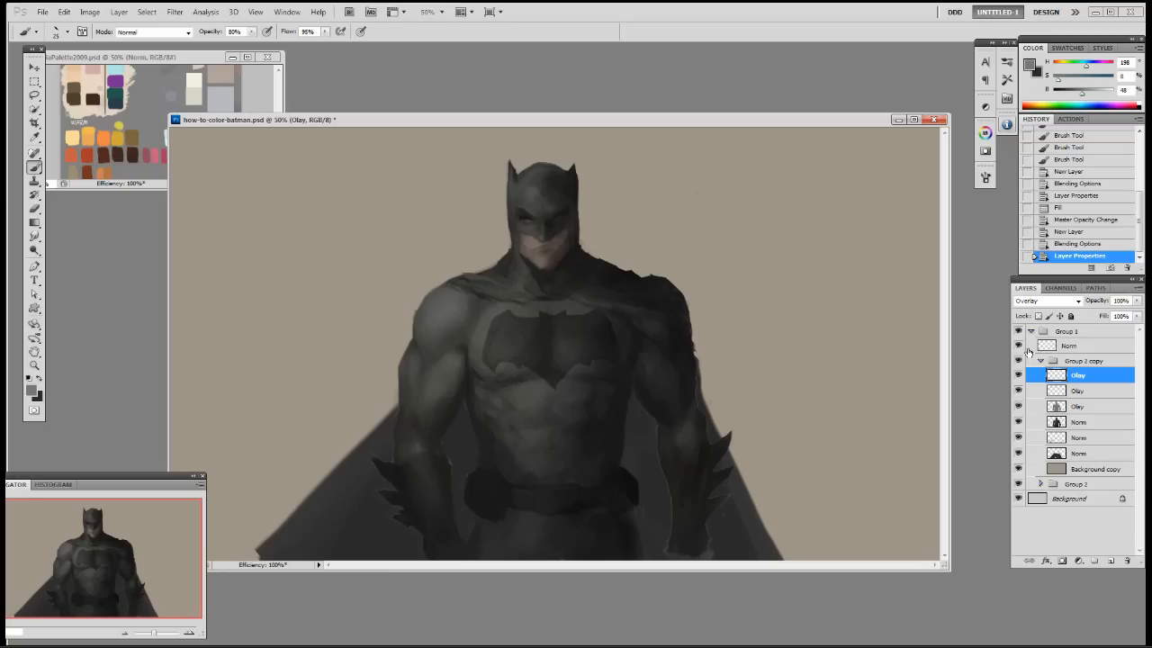
{"action": "key", "text": "ctrl+minus"}
{"action": "left_click", "coordinate": [613, 258], "text": "alt"}
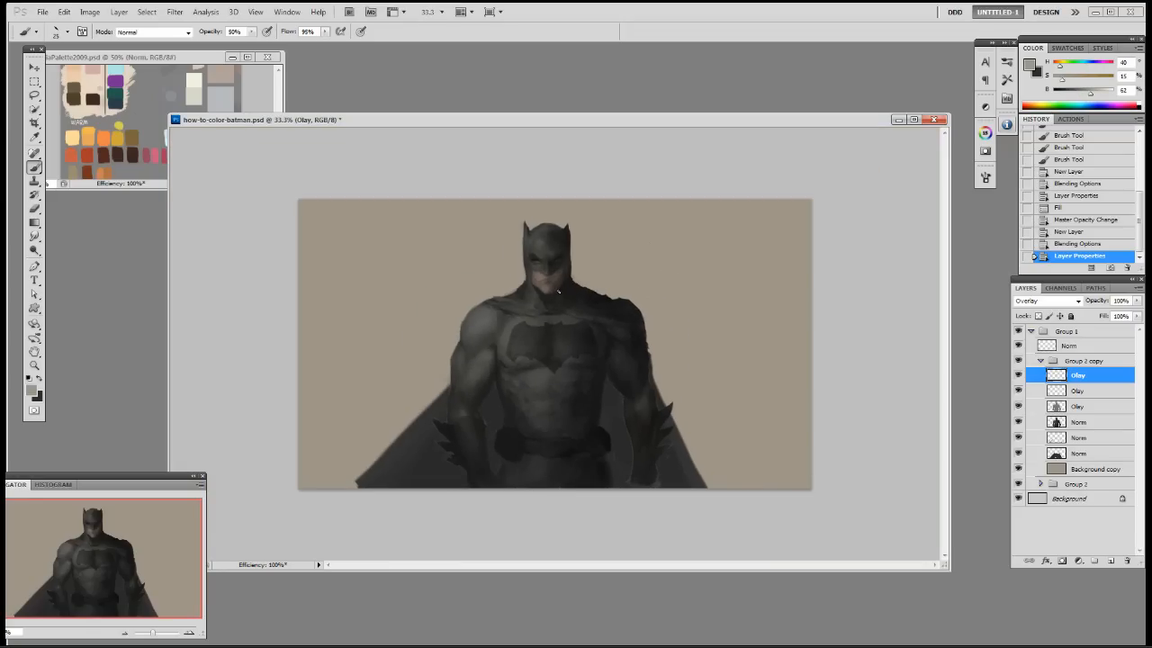
Glaze the lit shoulder, upper chest and cowl with the sampled beige at 50% opacity, using a 150 px brush for the body
{"action": "key", "text": "bracketright"}
{"action": "key", "text": "bracketright"}
{"action": "key", "text": "bracketright"}
{"action": "key", "text": "bracketright"}
{"action": "key", "text": "bracketright"}
{"action": "key", "text": "bracketright"}
{"action": "key", "text": "bracketright"}
{"action": "key", "text": "bracketright"}
{"action": "key", "text": "bracketright"}
{"action": "mouse_move", "coordinate": [491, 318]}
{"action": "left_mouse_down"}
{"action": "mouse_move", "coordinate": [470, 363]}
{"action": "mouse_move", "coordinate": [492, 317]}
{"action": "mouse_move", "coordinate": [466, 361]}
{"action": "mouse_move", "coordinate": [486, 315]}
{"action": "left_mouse_up"}
{"action": "key", "text": "ctrl+z"}
{"action": "mouse_move", "coordinate": [491, 329]}
{"action": "left_mouse_down"}
{"action": "mouse_move", "coordinate": [504, 347]}
{"action": "mouse_move", "coordinate": [532, 325]}
{"action": "left_mouse_up"}
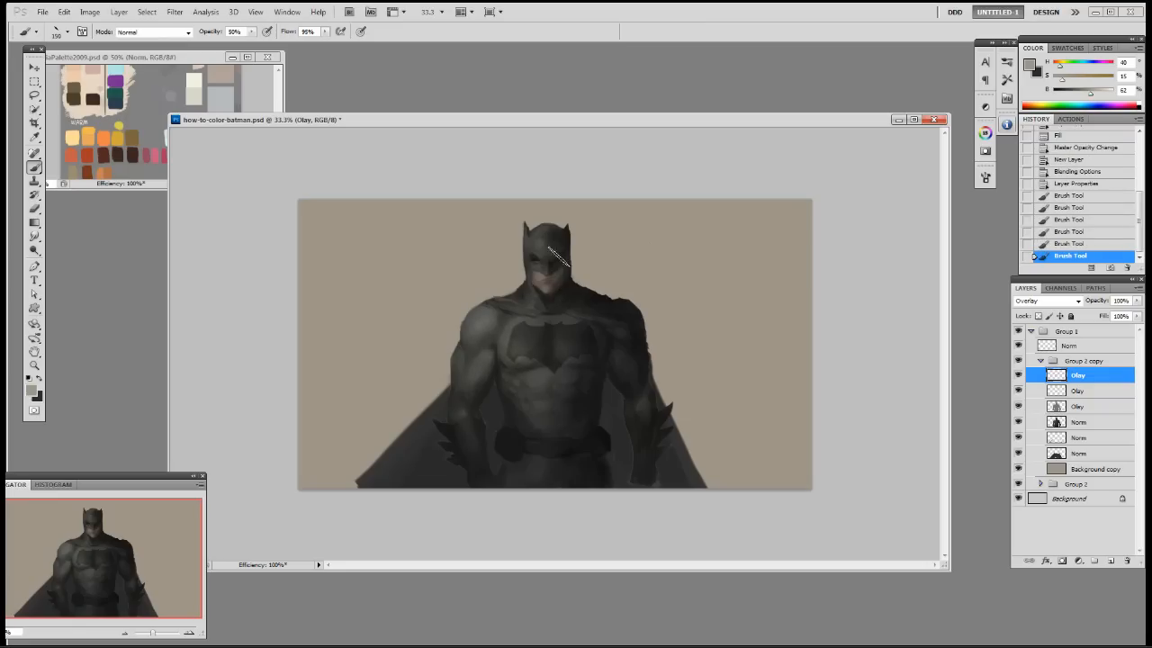
{"action": "left_click_drag", "start_coordinate": [551, 243], "coordinate": [548, 266]}
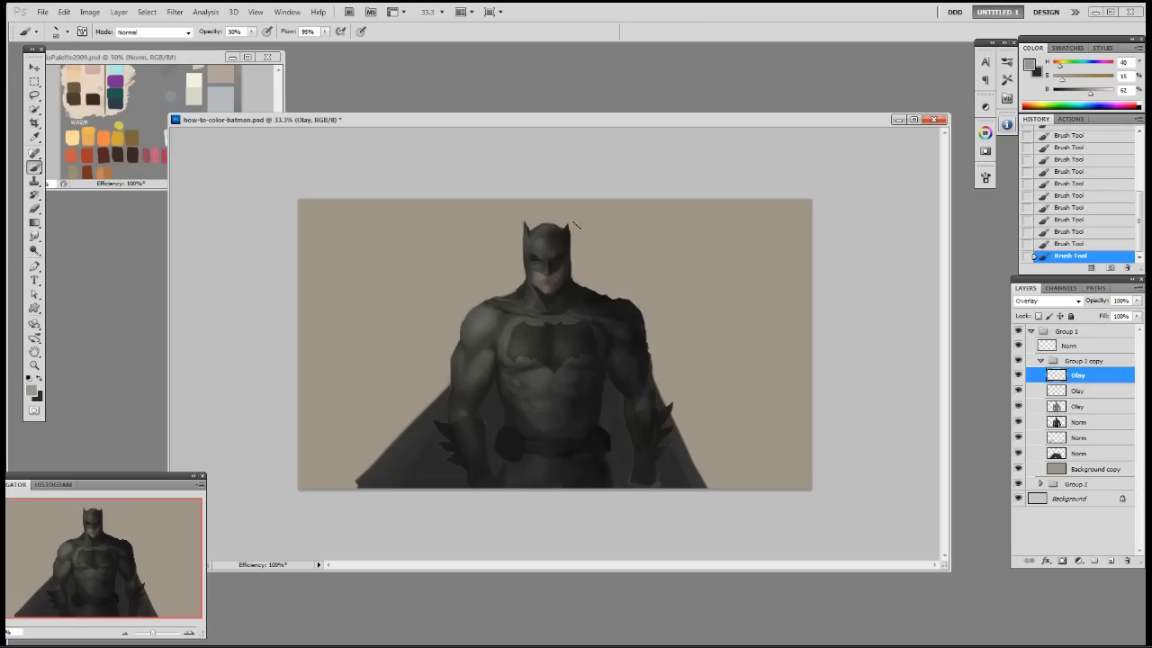
Switch to a round brush tip and size it to 300 px
{"action": "key", "text": "bracketright"}
{"action": "key", "text": "bracketright"}
{"action": "key", "text": "bracketright"}
{"action": "key", "text": "bracketright"}
{"action": "right_click", "coordinate": [573, 374]}
{"action": "double_click", "coordinate": [616, 448]}
{"action": "key", "text": "]"}
{"action": "key", "text": "]"}
{"action": "key", "text": "]"}
{"action": "key", "text": "]"}
{"action": "key", "text": "]"}
{"action": "key", "text": "]"}
{"action": "key", "text": "]"}
{"action": "key", "text": "]"}
{"action": "key", "text": "]"}
{"action": "key", "text": "["}
{"action": "key", "text": "["}
{"action": "key", "text": "bracketleft"}
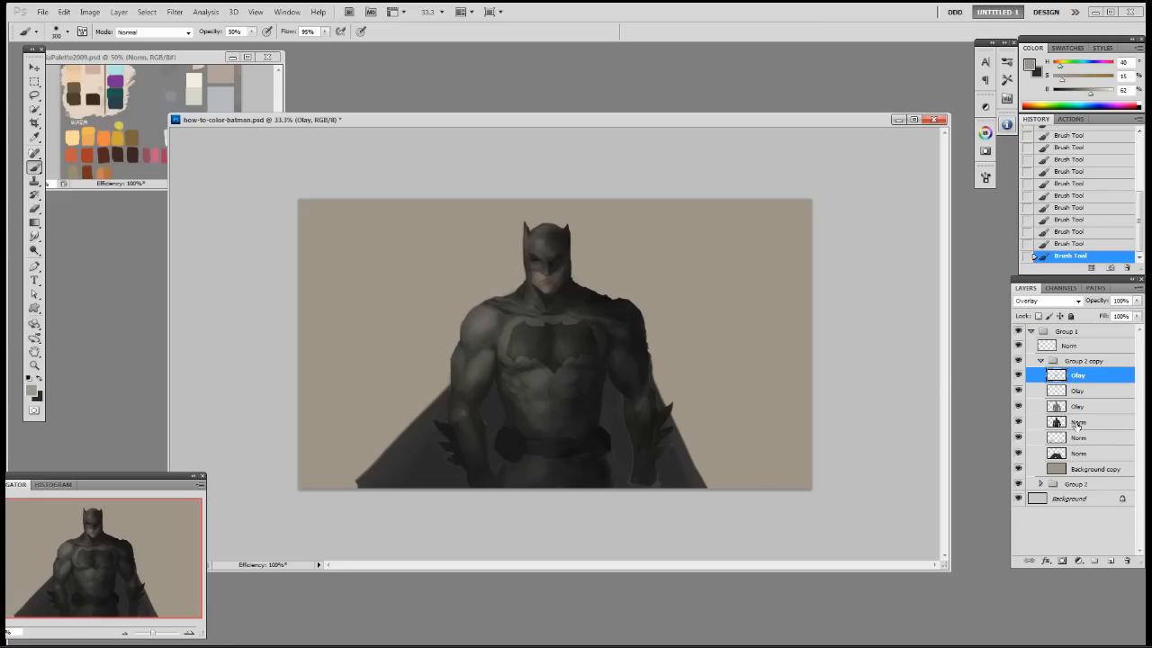
Duplicate the Group 2 copy group and merge the duplicate's figure layer with its three Overlay layers
{"action": "left_click", "coordinate": [1040, 361]}
{"action": "right_click", "coordinate": [1049, 364]}
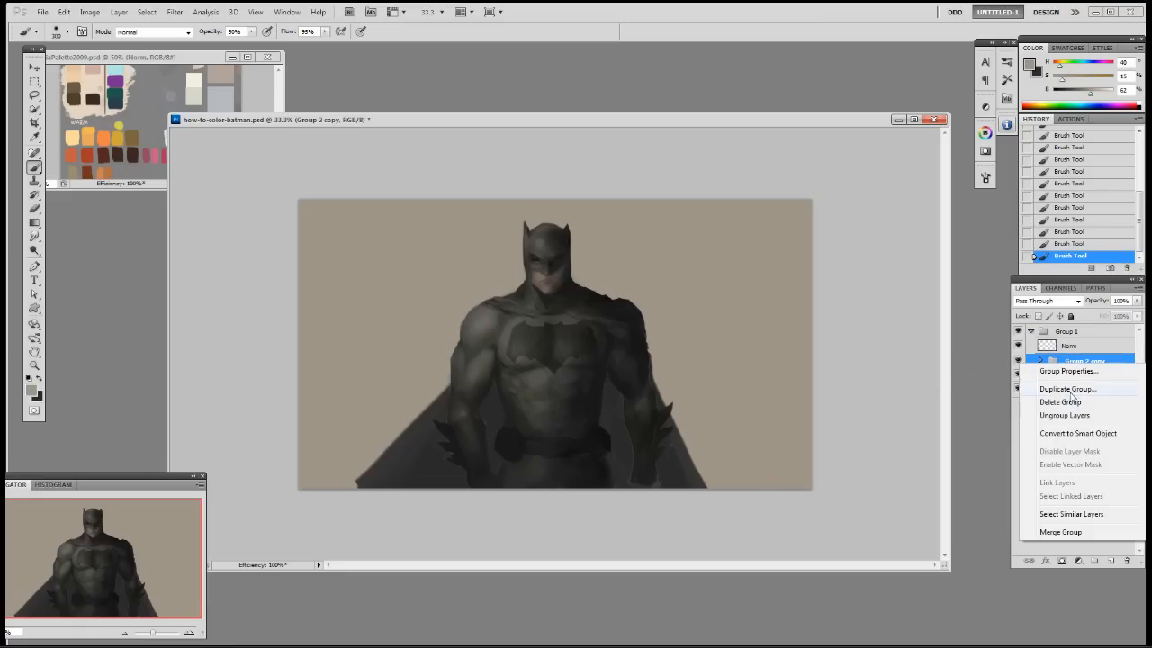
{"action": "left_click", "coordinate": [1068, 389]}
{"action": "left_click", "coordinate": [682, 188]}
{"action": "left_click", "coordinate": [1040, 361]}
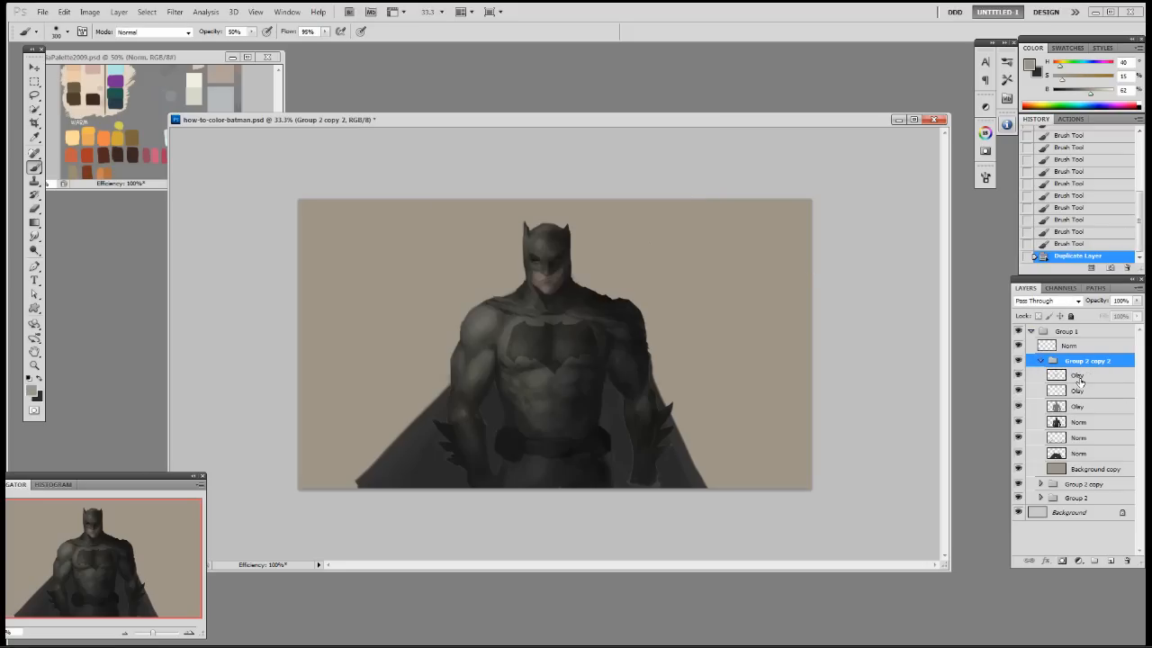
{"action": "left_click", "coordinate": [1079, 377]}
{"action": "left_click", "coordinate": [1076, 423], "text": "shift"}
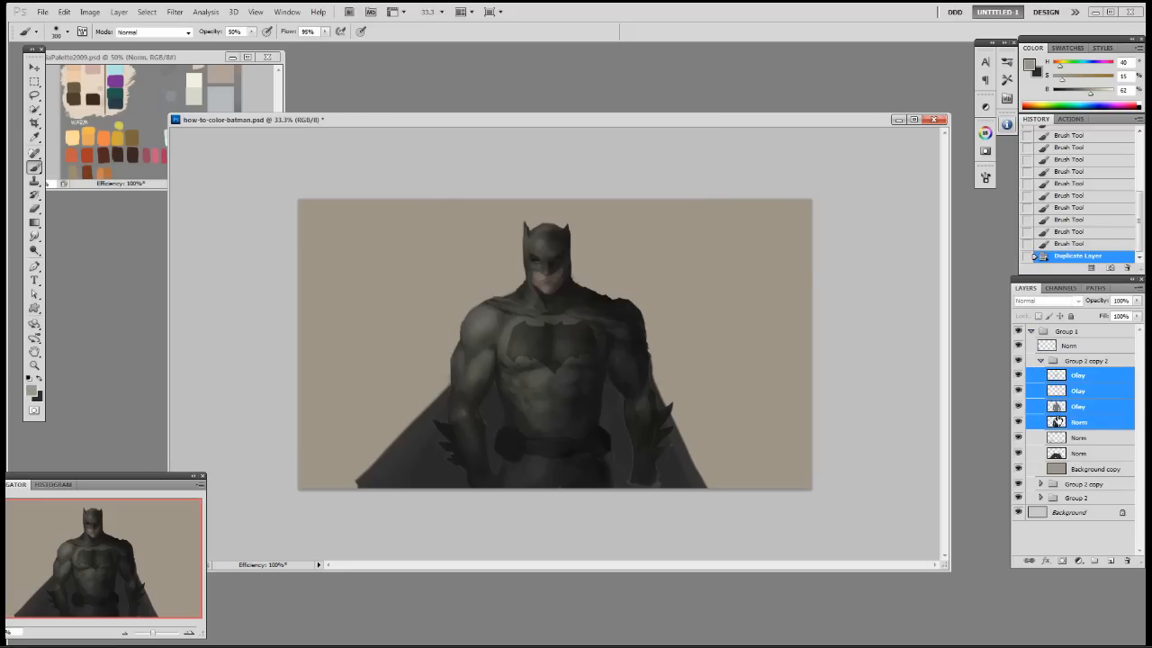
{"action": "key", "text": "ctrl+e"}
Brighten the cowl's forehead and crown with the Dodge tool on Highlights at 30% exposure, changing the tip and undoing the last stroke
{"action": "key", "text": "o"}
{"action": "key", "text": "bracketleft"}
{"action": "key", "text": "bracketleft"}
{"action": "key", "text": "bracketleft"}
{"action": "key", "text": "bracketleft"}
{"action": "key", "text": "bracketleft"}
{"action": "mouse_move", "coordinate": [544, 248]}
{"action": "left_mouse_down"}
{"action": "mouse_move", "coordinate": [528, 302]}
{"action": "mouse_move", "coordinate": [550, 260]}
{"action": "mouse_move", "coordinate": [542, 243]}
{"action": "mouse_move", "coordinate": [539, 282]}
{"action": "mouse_move", "coordinate": [562, 323]}
{"action": "mouse_move", "coordinate": [590, 312]}
{"action": "mouse_move", "coordinate": [538, 260]}
{"action": "left_mouse_up"}
{"action": "right_click", "coordinate": [579, 286]}
{"action": "left_click", "coordinate": [625, 382]}
{"action": "left_click", "coordinate": [661, 157]}
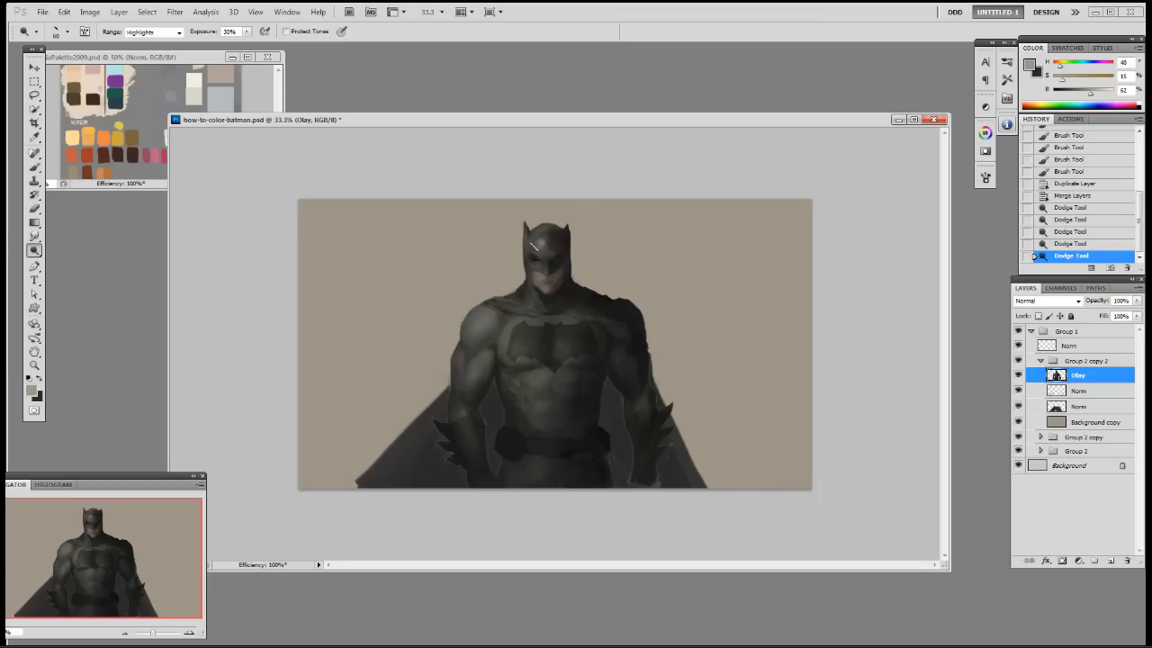
{"action": "left_click_drag", "start_coordinate": [540, 248], "coordinate": [543, 243]}
{"action": "left_click_drag", "start_coordinate": [530, 233], "coordinate": [566, 228]}
{"action": "left_click_drag", "start_coordinate": [564, 232], "coordinate": [526, 236]}
{"action": "key", "text": "ctrl+z"}
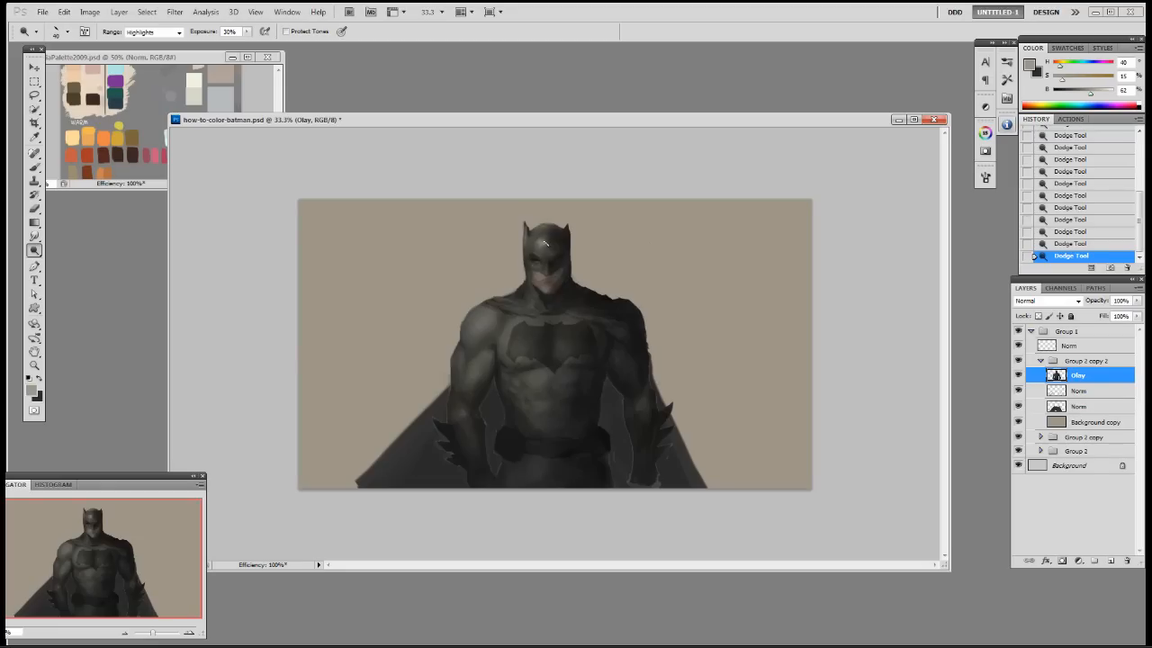
Load the figure's selection, add a new layer and paint the cowl's shadowed ear with a sampled forehead tone and another brush tip
{"action": "key", "text": "b"}
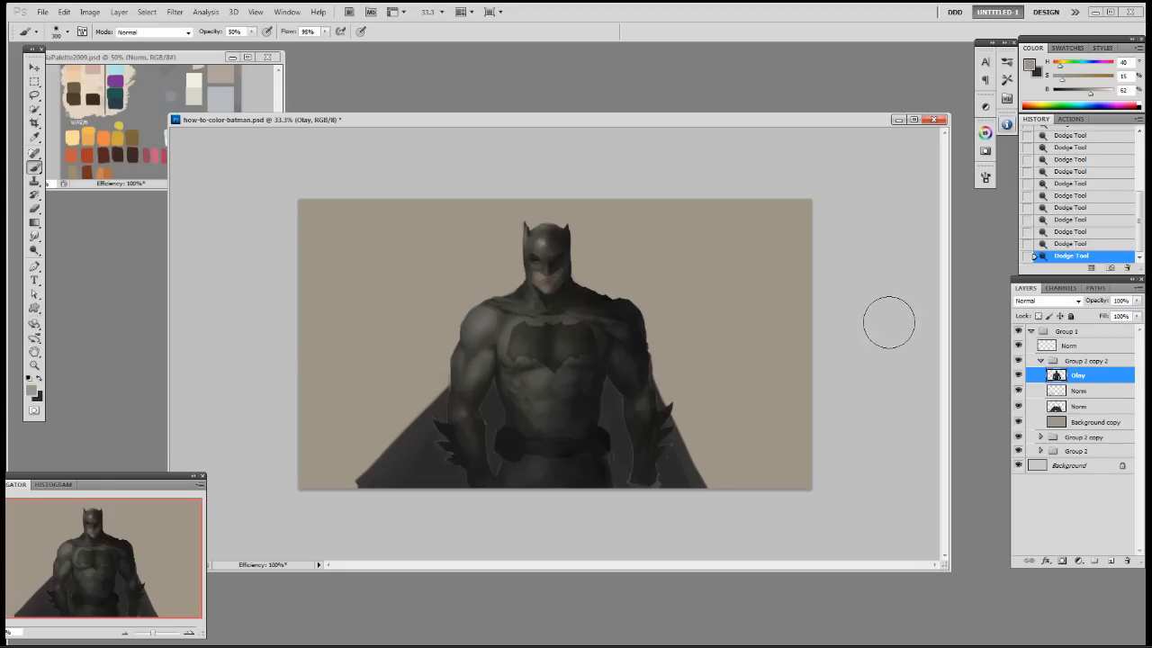
{"action": "left_click", "coordinate": [1056, 375], "text": "ctrl"}
{"action": "key", "text": "ctrl+shift+n"}
{"action": "left_click", "coordinate": [546, 241], "text": "alt"}
{"action": "right_click", "coordinate": [582, 251]}
{"action": "double_click", "coordinate": [615, 322]}
{"action": "mouse_move", "coordinate": [562, 233]}
{"action": "left_mouse_down"}
{"action": "mouse_move", "coordinate": [546, 229]}
{"action": "mouse_move", "coordinate": [568, 227]}
{"action": "left_mouse_up"}
{"action": "key", "text": "ctrl+h"}
Deselect and erase the outer edge of the cowl's lit ear on the merged figure layer
{"action": "key", "text": "alt+["}
{"action": "key", "text": "ctrl+d"}
{"action": "key", "text": "e"}
{"action": "left_click", "coordinate": [519, 219]}
{"action": "left_click", "coordinate": [518, 231]}
Repaint the cowl's upper edge beside the lit ear with a sampled dark tone at 100% opacity
{"action": "key", "text": "b"}
{"action": "left_click", "coordinate": [535, 225], "text": "alt"}
{"action": "key", "text": "0"}
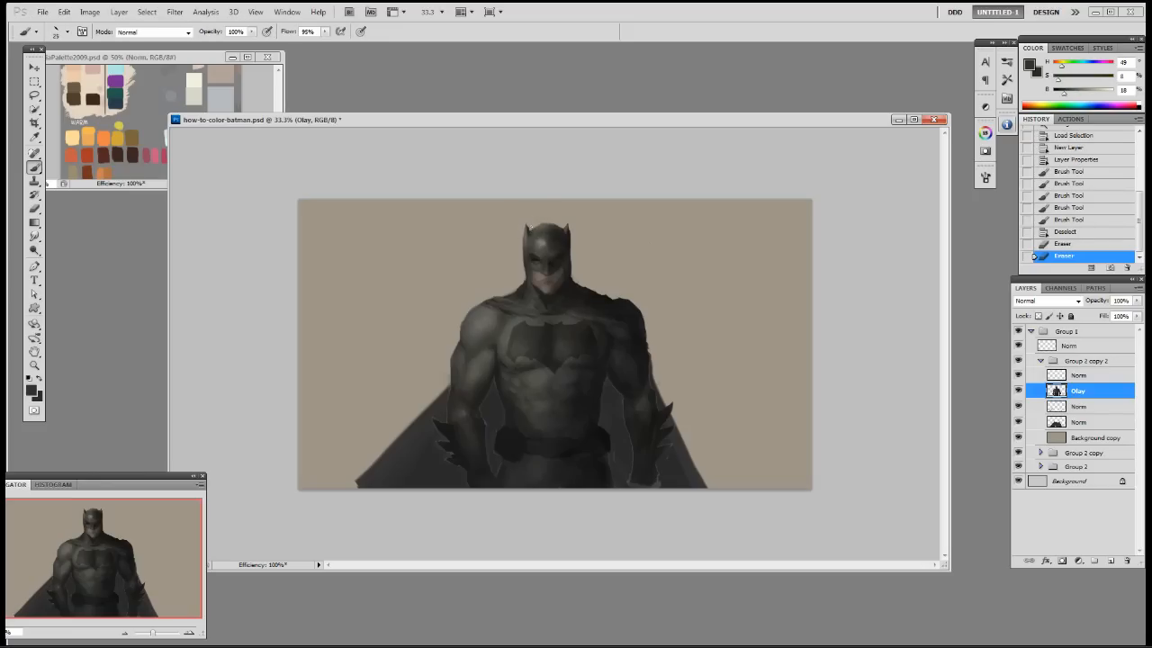
{"action": "left_click", "coordinate": [531, 230]}
{"action": "left_click", "coordinate": [534, 228]}
{"action": "left_click", "coordinate": [539, 228]}
{"action": "left_click", "coordinate": [542, 225]}
Load the figure's selection and touch up the cowl's crown and face on the upper layer with sampled tones, reducing brush opacity to 50%
{"action": "left_click", "coordinate": [544, 237], "text": "alt"}
{"action": "left_click", "coordinate": [1058, 374], "text": "ctrl"}
{"action": "left_click", "coordinate": [1078, 375]}
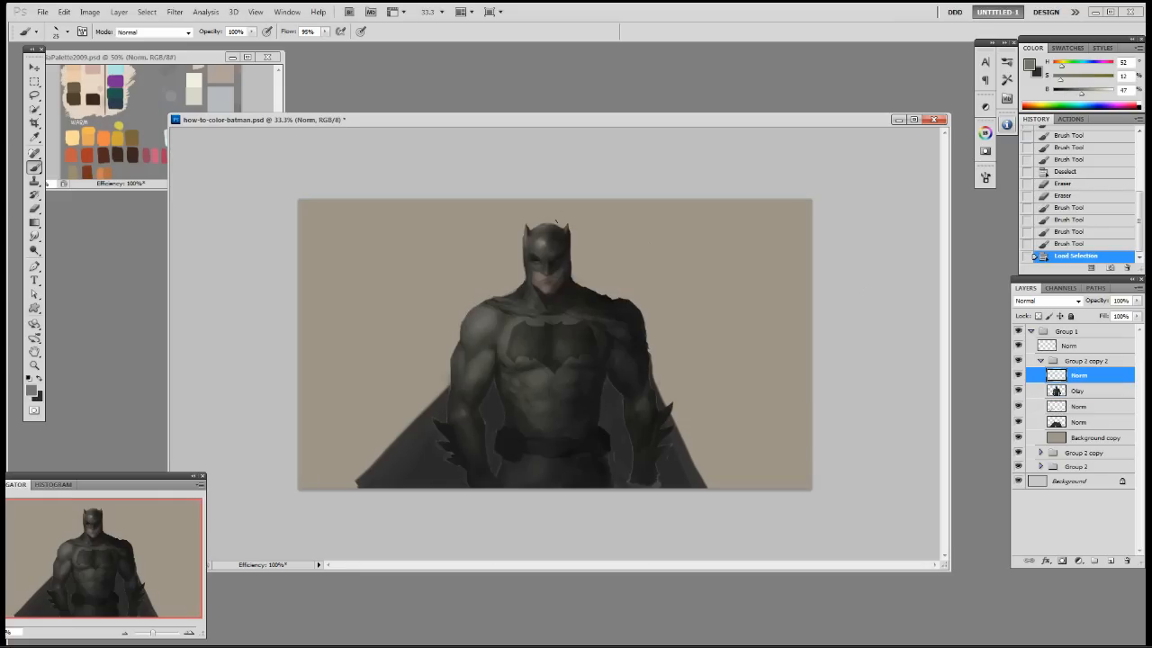
{"action": "left_click", "coordinate": [533, 231]}
{"action": "left_click", "coordinate": [538, 229]}
{"action": "left_click", "coordinate": [544, 227], "text": "alt"}
{"action": "left_click", "coordinate": [551, 225]}
{"action": "left_click", "coordinate": [557, 223]}
{"action": "left_click", "coordinate": [554, 236]}
{"action": "left_click", "coordinate": [549, 256]}
{"action": "left_click", "coordinate": [544, 274]}
{"action": "left_click", "coordinate": [540, 293]}
{"action": "left_click", "coordinate": [535, 315]}
{"action": "left_click", "coordinate": [613, 205], "text": "alt"}
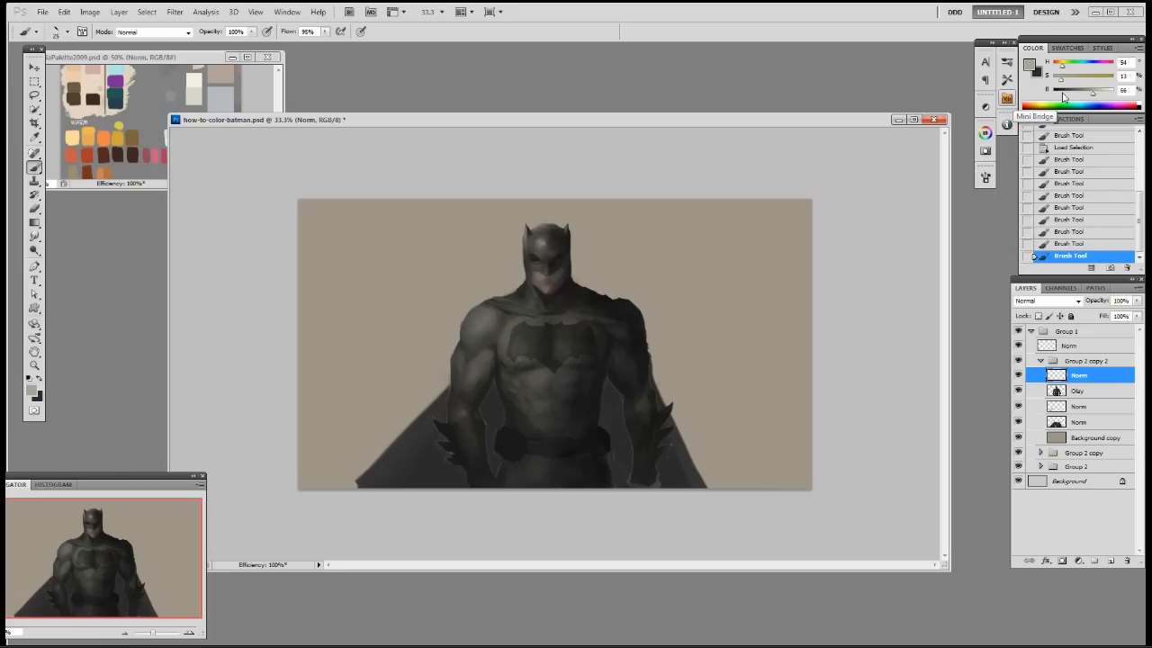
{"action": "key", "text": "5"}
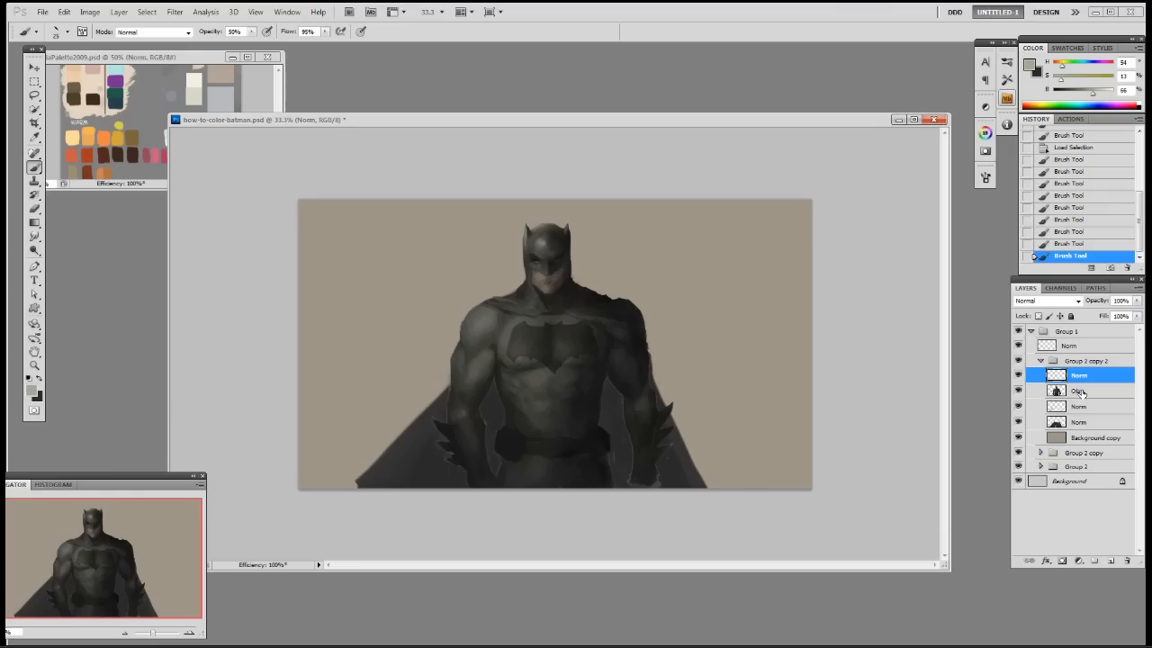
Erase along the outer edge of the cowl's lit side on the merged figure layer
{"action": "left_click", "coordinate": [1081, 393]}
{"action": "key", "text": "e"}
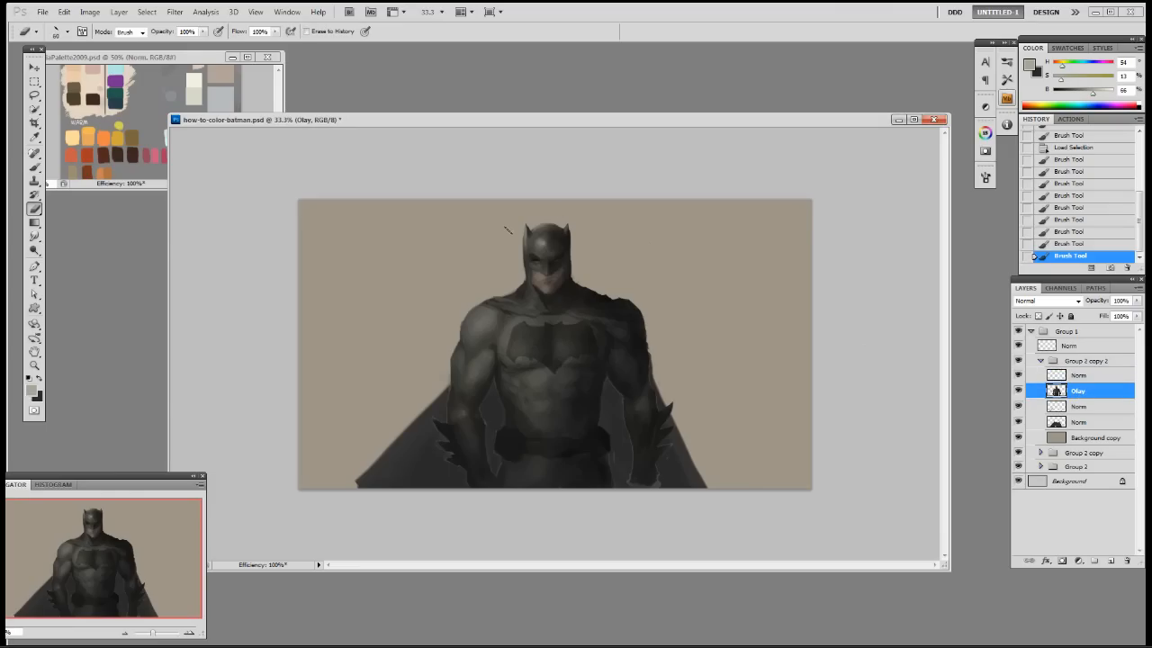
{"action": "left_click_drag", "start_coordinate": [511, 229], "coordinate": [522, 238]}
{"action": "left_click_drag", "start_coordinate": [522, 233], "coordinate": [523, 261]}
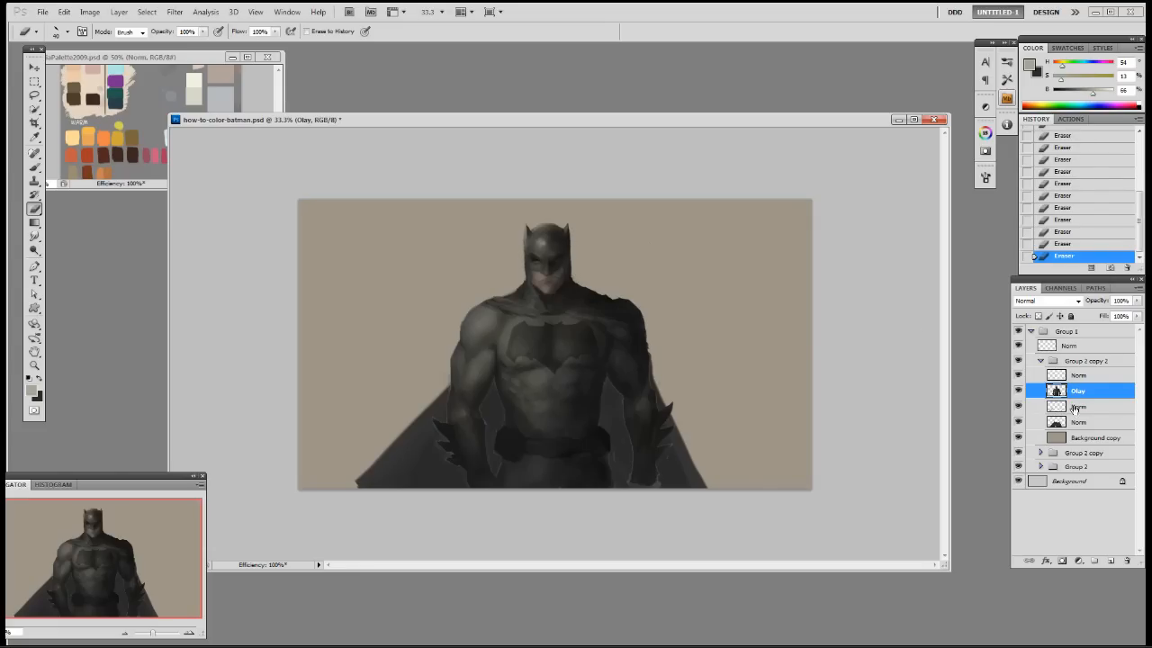
Deselect and paint the cape's edge over the lit shoulder on the upper layer with sampled tones at 100% opacity
{"action": "key", "text": "alt+bracketright"}
{"action": "key", "text": "b"}
{"action": "left_click", "coordinate": [577, 280], "text": "alt"}
{"action": "key", "text": "ctrl+d"}
{"action": "key", "text": "0"}
{"action": "mouse_move", "coordinate": [575, 280]}
{"action": "left_mouse_down"}
{"action": "mouse_move", "coordinate": [603, 298]}
{"action": "mouse_move", "coordinate": [514, 294]}
{"action": "mouse_move", "coordinate": [500, 299]}
{"action": "left_mouse_up"}
{"action": "key", "text": "ctrl+z"}
{"action": "left_click", "coordinate": [574, 279], "text": "alt"}
{"action": "left_click", "coordinate": [514, 293], "text": "alt"}
{"action": "left_click_drag", "start_coordinate": [509, 295], "coordinate": [498, 299]}
Touch up the mask's nose bridge and the cape fold below the neck with sampled tones
{"action": "left_click", "coordinate": [547, 255], "text": "alt"}
{"action": "left_click_drag", "start_coordinate": [548, 260], "coordinate": [550, 267]}
{"action": "left_click_drag", "start_coordinate": [548, 262], "coordinate": [550, 267]}
{"action": "left_click", "coordinate": [531, 306], "text": "alt"}
{"action": "left_click_drag", "start_coordinate": [531, 306], "coordinate": [529, 310]}
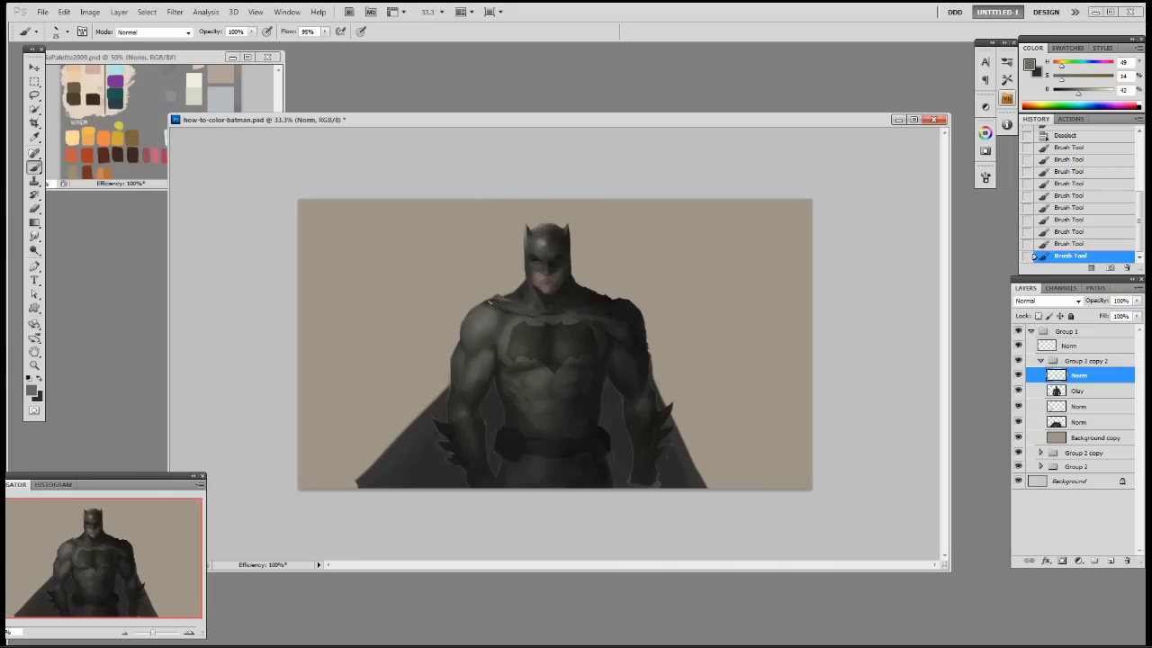
Change the brush tip and blend the cape's folds over the lit shoulder with sampled tones
{"action": "right_click", "coordinate": [495, 305]}
{"action": "double_click", "coordinate": [677, 384]}
{"action": "left_click", "coordinate": [516, 307]}
{"action": "left_click_drag", "start_coordinate": [490, 306], "coordinate": [489, 304]}
{"action": "left_click", "coordinate": [490, 301], "text": "alt"}
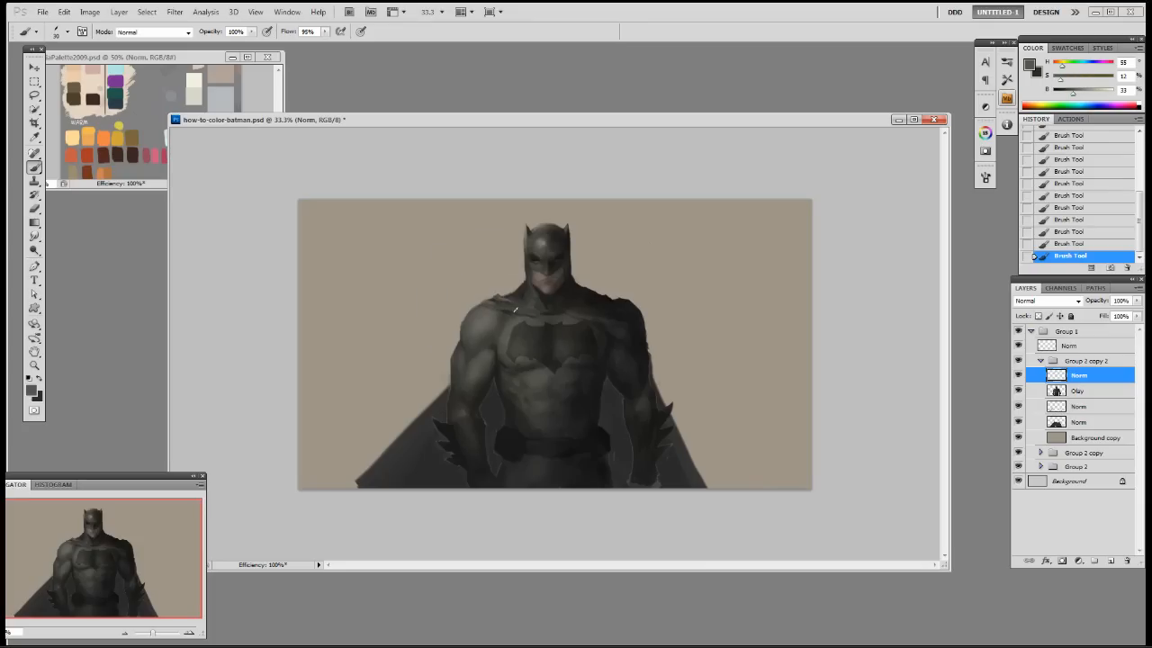
{"action": "left_click", "coordinate": [502, 297], "text": "alt"}
Change the brush tip and touch up the cape's folds around the neck with sampled tones
{"action": "left_click", "coordinate": [526, 296], "text": "alt"}
{"action": "left_click", "coordinate": [527, 292], "text": "alt"}
{"action": "right_click", "coordinate": [531, 299]}
{"action": "double_click", "coordinate": [617, 378]}
{"action": "left_click", "coordinate": [546, 301], "text": "alt"}
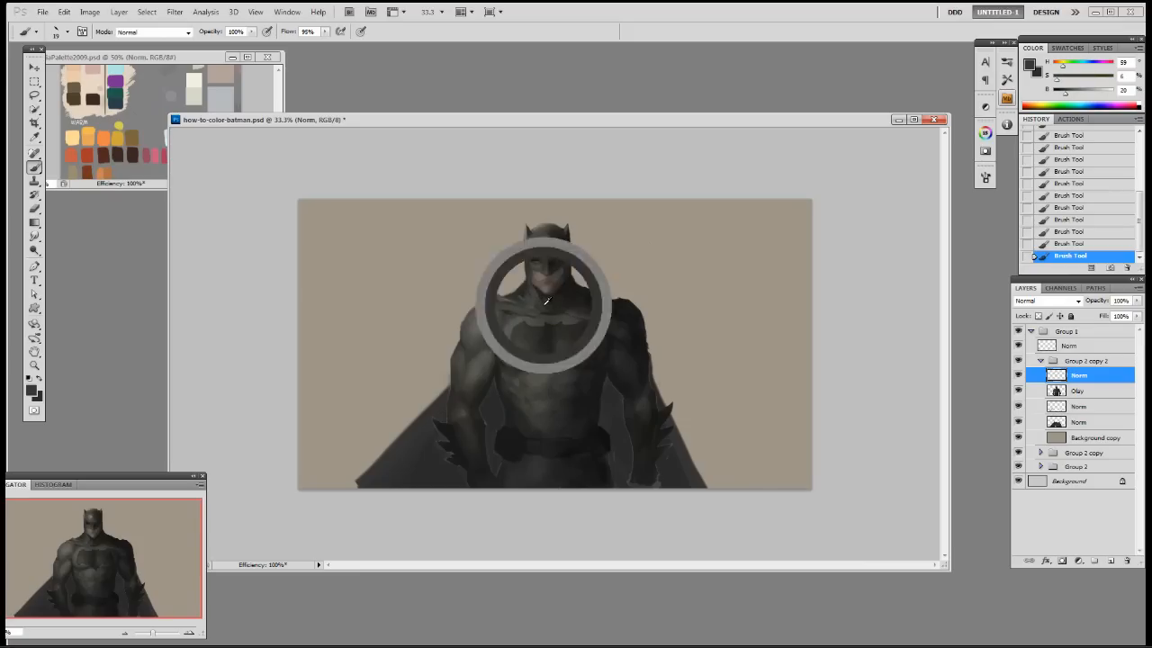
{"action": "key", "text": "alt"}
{"action": "left_click", "coordinate": [504, 308], "text": "alt"}
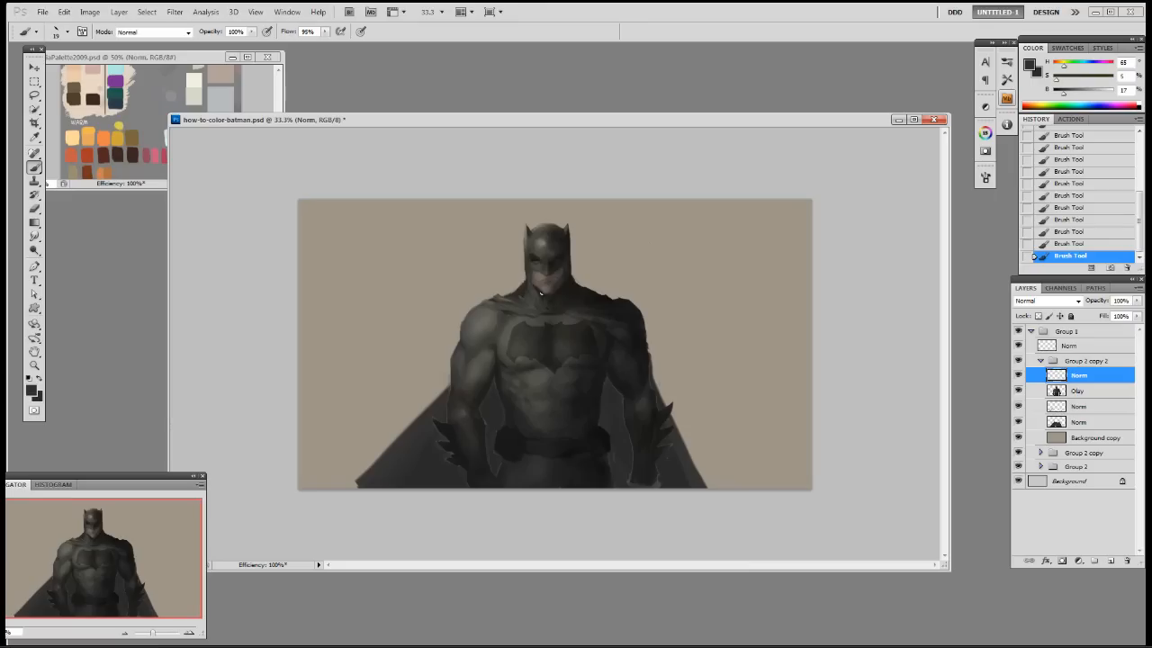
Switch to another brush tip and blend the collar below the chin with sampled dark tones
{"action": "right_click", "coordinate": [577, 346]}
{"action": "double_click", "coordinate": [653, 419]}
{"action": "left_click", "coordinate": [541, 302], "text": "alt"}
{"action": "left_click", "coordinate": [543, 305], "text": "alt"}
{"action": "key", "text": "ctrl+plus"}
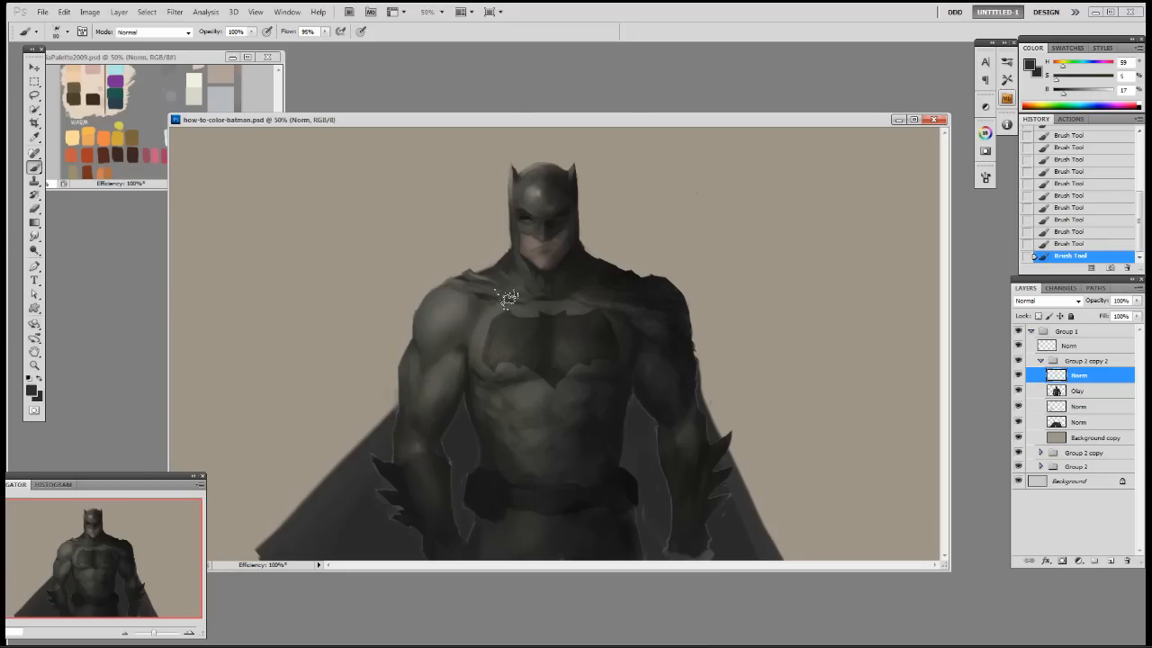
{"action": "right_click", "coordinate": [529, 297]}
{"action": "left_click", "coordinate": [545, 273], "text": "alt"}
{"action": "left_click_drag", "start_coordinate": [545, 275], "coordinate": [552, 284]}
Shade the cape's folds between the neck and the lit shoulder with sampled tones
{"action": "left_click", "coordinate": [529, 281], "text": "alt"}
{"action": "left_click", "coordinate": [546, 295], "text": "alt"}
{"action": "left_click", "coordinate": [549, 286], "text": "alt"}
{"action": "left_click", "coordinate": [541, 277], "text": "alt"}
{"action": "left_click", "coordinate": [483, 294], "text": "alt"}
{"action": "left_click", "coordinate": [477, 294], "text": "alt"}
{"action": "left_click", "coordinate": [548, 299], "text": "alt"}
{"action": "left_click", "coordinate": [522, 303], "text": "alt"}
Blend the cape's folds across the collarbone toward the shadowed shoulder with sampled tones
{"action": "left_click", "coordinate": [511, 299], "text": "alt"}
{"action": "left_click", "coordinate": [545, 304], "text": "alt"}
{"action": "left_click", "coordinate": [555, 286], "text": "alt"}
{"action": "left_click", "coordinate": [580, 299], "text": "alt"}
{"action": "left_click", "coordinate": [565, 304], "text": "alt"}
{"action": "left_click", "coordinate": [587, 298], "text": "alt"}
{"action": "left_click", "coordinate": [592, 286], "text": "alt"}
Paint the mask's lit cheek and jaw edge with sampled tones at 30% and 100% opacity, using a smaller brush
{"action": "left_click", "coordinate": [528, 235], "text": "alt"}
{"action": "left_click", "coordinate": [549, 217], "text": "alt"}
{"action": "key", "text": "3"}
{"action": "left_click", "coordinate": [527, 221], "text": "alt"}
{"action": "key", "text": "0"}
{"action": "left_click", "coordinate": [523, 256], "text": "alt"}
{"action": "key", "text": "bracketleft"}
{"action": "key", "text": "bracketleft"}
{"action": "left_click_drag", "start_coordinate": [522, 249], "coordinate": [530, 257]}
Refine the mask's cheek guard and the lit side of the jaw with sampled tones
{"action": "left_click", "coordinate": [529, 235], "text": "alt"}
{"action": "left_click", "coordinate": [521, 236], "text": "alt"}
{"action": "left_click", "coordinate": [522, 259], "text": "alt"}
{"action": "left_click", "coordinate": [523, 260], "text": "alt"}
{"action": "left_click", "coordinate": [519, 248], "text": "alt"}
{"action": "left_click", "coordinate": [517, 251], "text": "alt"}
{"action": "left_click", "coordinate": [536, 233], "text": "alt"}
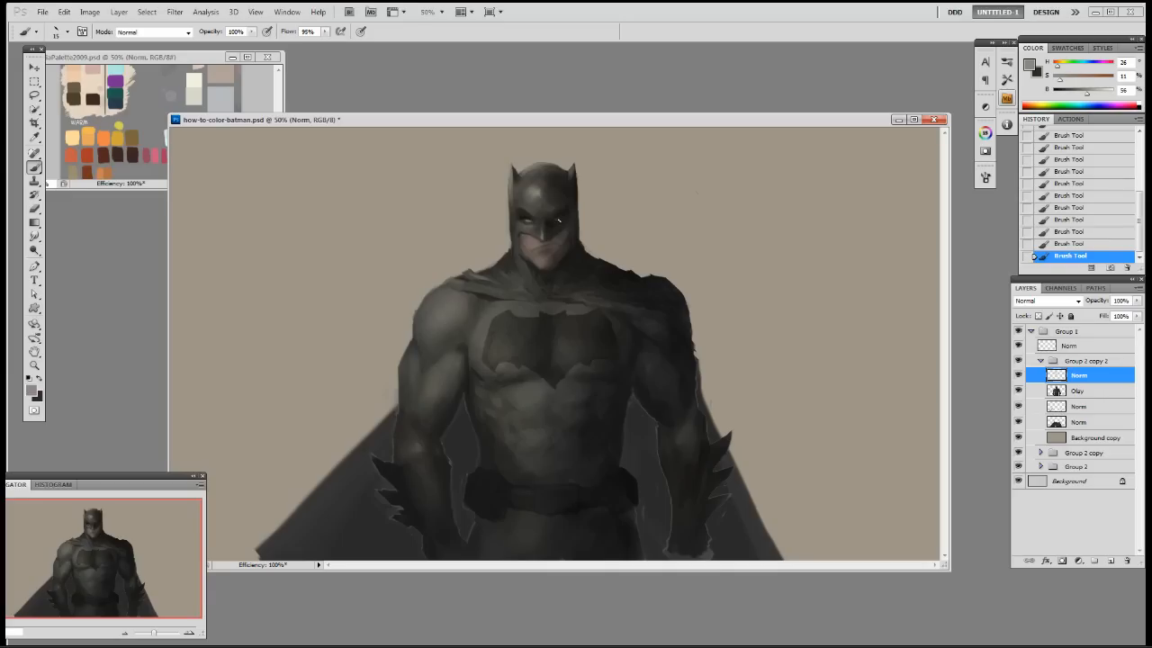
Blend the skin of the chin and jaw with sampled tones at 30% opacity
{"action": "key", "text": "3"}
{"action": "left_click", "coordinate": [534, 248], "text": "alt"}
{"action": "left_click", "coordinate": [544, 259], "text": "alt"}
{"action": "left_click", "coordinate": [558, 262], "text": "alt"}
{"action": "left_click", "coordinate": [552, 256], "text": "alt"}
{"action": "left_click", "coordinate": [522, 244], "text": "alt"}
{"action": "left_click", "coordinate": [558, 236], "text": "alt"}
Paint the mouth and the shadowed cheek with sampled tones at 100% and 50% opacity
{"action": "key", "text": "0"}
{"action": "left_click", "coordinate": [551, 243], "text": "alt"}
{"action": "key", "text": "5"}
{"action": "left_click", "coordinate": [539, 244], "text": "alt"}
{"action": "left_click", "coordinate": [567, 247], "text": "alt"}
{"action": "key", "text": "0"}
{"action": "left_click", "coordinate": [539, 245], "text": "alt"}
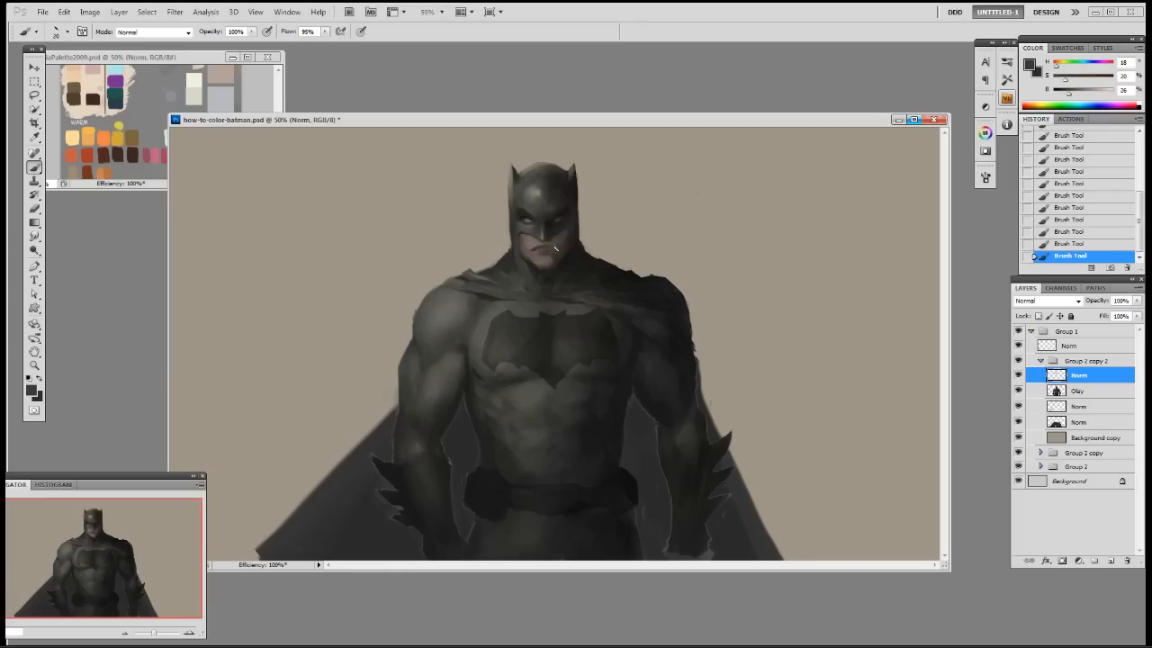
Define the lips and the frowning mouth line with sampled skin and shadow tones
{"action": "left_click", "coordinate": [544, 243], "text": "alt"}
{"action": "left_click", "coordinate": [543, 243], "text": "alt"}
{"action": "left_click", "coordinate": [529, 249], "text": "alt"}
{"action": "left_click", "coordinate": [553, 239], "text": "alt"}
{"action": "left_click", "coordinate": [554, 247], "text": "alt"}
{"action": "left_click", "coordinate": [545, 246], "text": "alt"}
{"action": "left_click", "coordinate": [544, 249], "text": "alt"}
{"action": "left_click", "coordinate": [558, 253], "text": "alt"}
{"action": "left_click", "coordinate": [543, 241], "text": "alt"}
Refine the mask's nose and both eyes with sampled tones
{"action": "left_click", "coordinate": [523, 231], "text": "alt"}
{"action": "left_click", "coordinate": [542, 234], "text": "alt"}
{"action": "left_click", "coordinate": [540, 222], "text": "alt"}
{"action": "left_click", "coordinate": [536, 225], "text": "alt"}
{"action": "left_click", "coordinate": [531, 216], "text": "alt"}
{"action": "left_click", "coordinate": [547, 216], "text": "alt"}
{"action": "left_click", "coordinate": [553, 218], "text": "alt"}
{"action": "left_click", "coordinate": [558, 216], "text": "alt"}
Shade the mask's brow and lit temple with sampled tones
{"action": "left_click", "coordinate": [534, 213], "text": "alt"}
{"action": "left_click", "coordinate": [541, 213], "text": "alt"}
{"action": "left_click", "coordinate": [541, 212], "text": "alt"}
{"action": "left_click", "coordinate": [521, 209], "text": "alt"}
{"action": "left_click", "coordinate": [518, 209], "text": "alt"}
{"action": "left_click", "coordinate": [515, 209], "text": "alt"}
{"action": "left_click", "coordinate": [523, 205], "text": "alt"}
{"action": "left_click", "coordinate": [520, 207], "text": "alt"}
Change the brush tip and blend the cowl's forehead with sampled tones at 50% opacity
{"action": "right_click", "coordinate": [520, 208]}
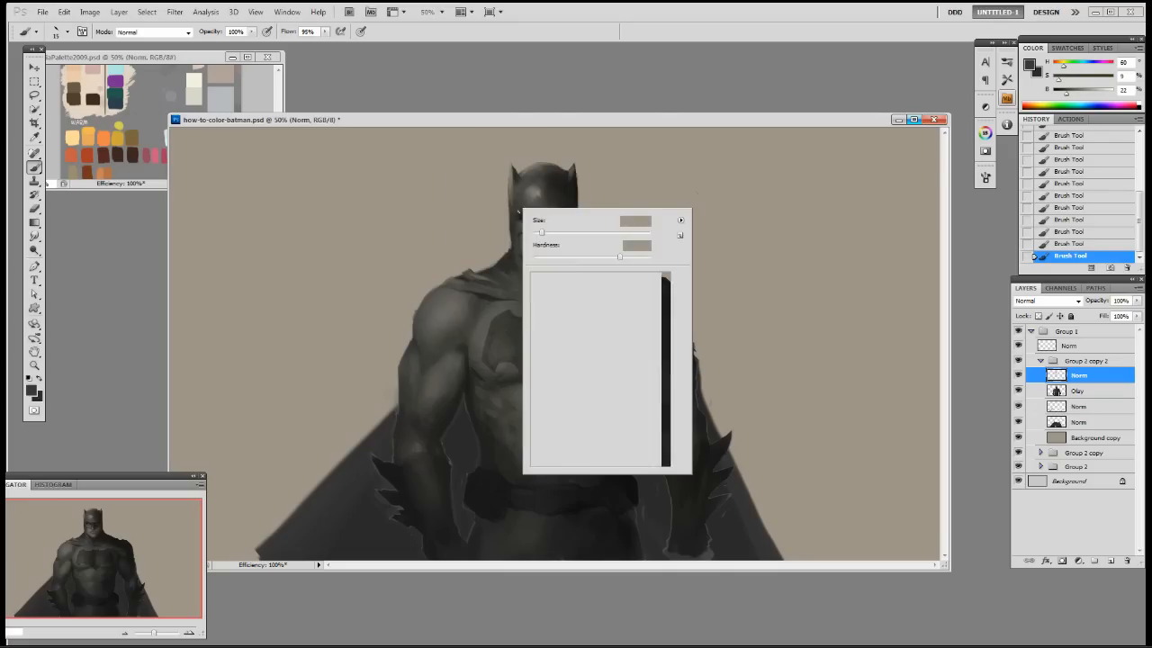
{"action": "double_click", "coordinate": [560, 322]}
{"action": "key", "text": "5"}
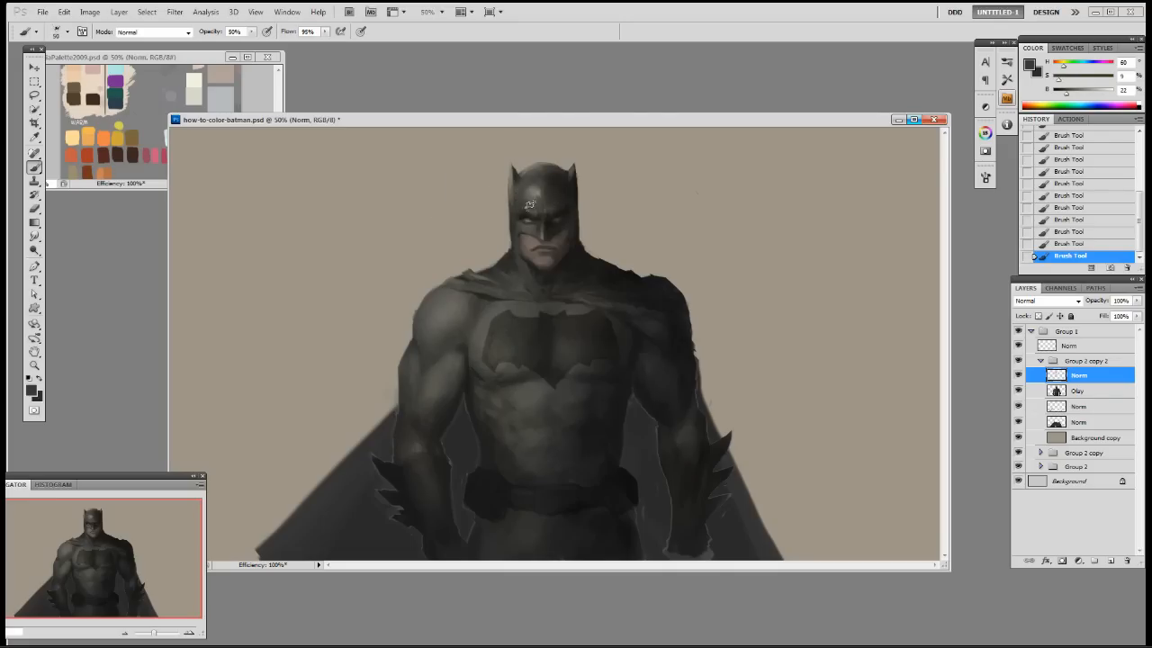
{"action": "left_click", "coordinate": [539, 193], "text": "alt"}
{"action": "left_click", "coordinate": [540, 196], "text": "alt"}
{"action": "left_click", "coordinate": [551, 196], "text": "alt"}
{"action": "left_click", "coordinate": [555, 190], "text": "alt"}
{"action": "left_click", "coordinate": [558, 184], "text": "alt"}
{"action": "left_click", "coordinate": [537, 187], "text": "alt"}
{"action": "left_click", "coordinate": [533, 187], "text": "alt"}
{"action": "left_click", "coordinate": [537, 183], "text": "alt"}
Change the brush tip, then load the Olay layer's outline as a selection with its edges hidden
{"action": "right_click", "coordinate": [555, 198]}
{"action": "left_click", "coordinate": [640, 272]}
{"action": "key", "text": "Return"}
{"action": "left_click", "coordinate": [1056, 390], "text": "ctrl"}
{"action": "key", "text": "ctrl+h"}
Paint a highlight over the top of the cowl with a lightened sampled tone
{"action": "right_click", "coordinate": [604, 202]}
{"action": "left_click", "coordinate": [538, 192], "text": "alt"}
{"action": "mouse_move", "coordinate": [1081, 94]}
{"action": "left_mouse_down"}
{"action": "mouse_move", "coordinate": [1092, 94]}
{"action": "mouse_move", "coordinate": [1057, 80]}
{"action": "left_mouse_up"}
{"action": "left_click_drag", "start_coordinate": [524, 170], "coordinate": [546, 163]}
{"action": "key", "text": "ctrl+z"}
{"action": "left_click_drag", "start_coordinate": [537, 164], "coordinate": [560, 166]}
{"action": "mouse_move", "coordinate": [553, 163]}
{"action": "left_mouse_down"}
{"action": "mouse_move", "coordinate": [568, 168]}
{"action": "mouse_move", "coordinate": [553, 197]}
{"action": "left_mouse_up"}
Change the brush tip and touch up the forehead highlight and the lit ear's edge with sampled tones
{"action": "right_click", "coordinate": [583, 177]}
{"action": "left_click", "coordinate": [685, 251]}
{"action": "left_click_drag", "start_coordinate": [551, 188], "coordinate": [554, 201]}
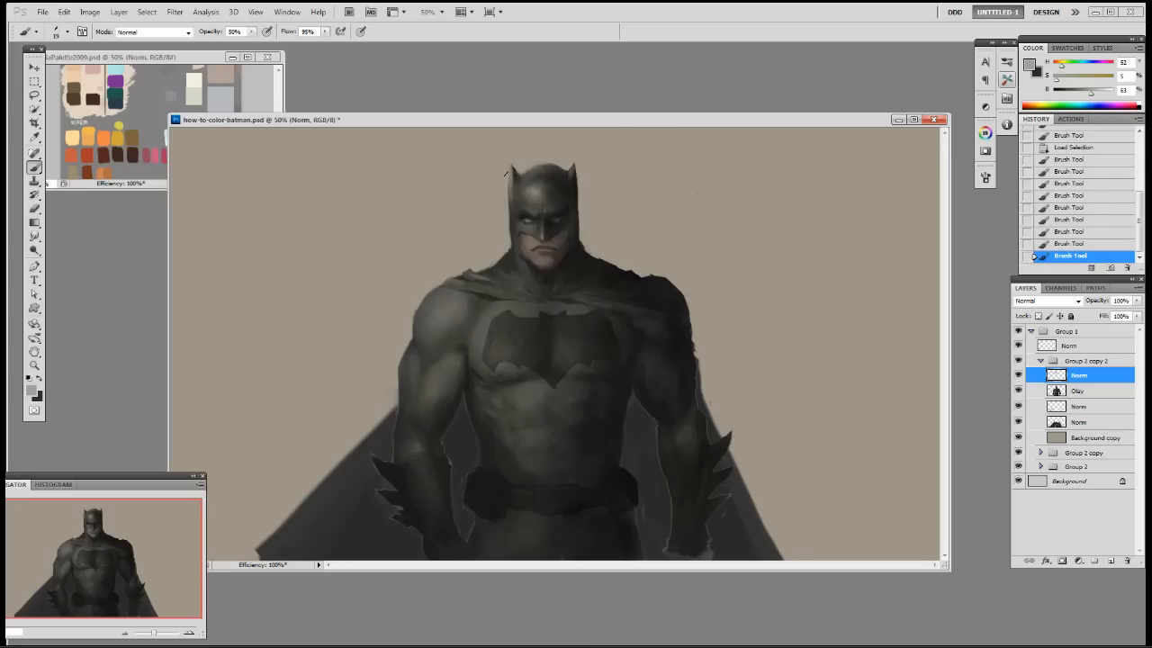
{"action": "left_click", "coordinate": [517, 183], "text": "alt"}
{"action": "left_click_drag", "start_coordinate": [513, 166], "coordinate": [510, 173]}
{"action": "left_click", "coordinate": [511, 173], "text": "alt"}
{"action": "left_click", "coordinate": [516, 208], "text": "alt"}
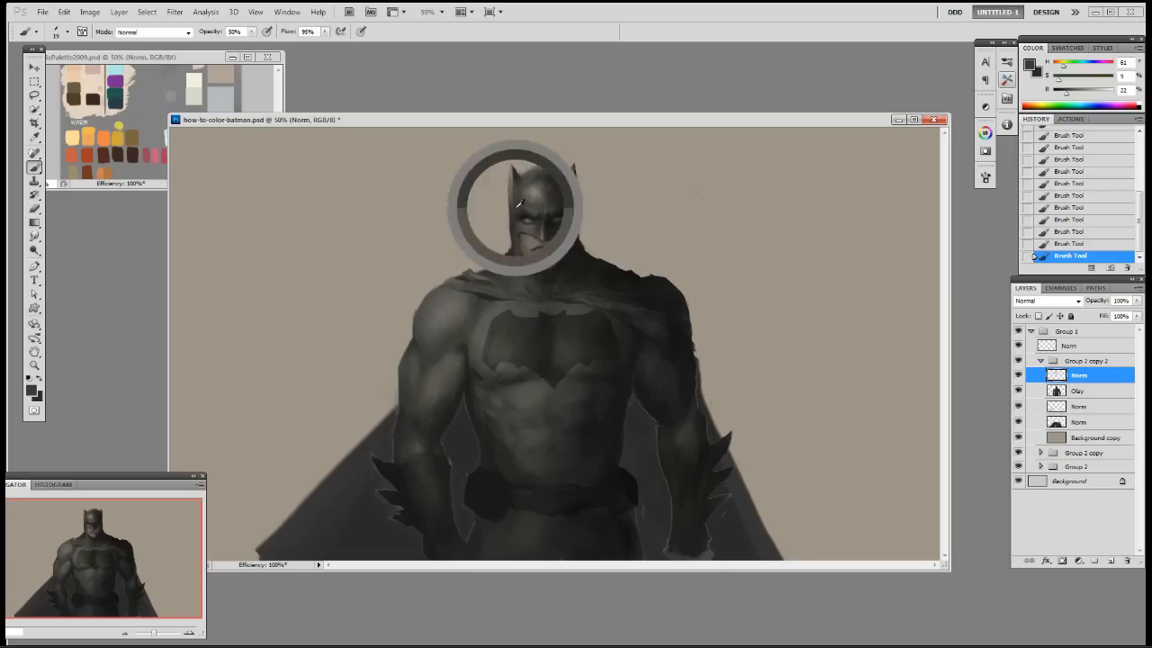
Enlarge the brush and shade the lit shoulder with sampled tones at 50% opacity
{"action": "right_click", "coordinate": [560, 241]}
{"action": "key", "text": "Return"}
{"action": "left_click", "coordinate": [487, 303], "text": "alt"}
{"action": "key", "text": "ctrl+minus"}
{"action": "key", "text": "bracketright"}
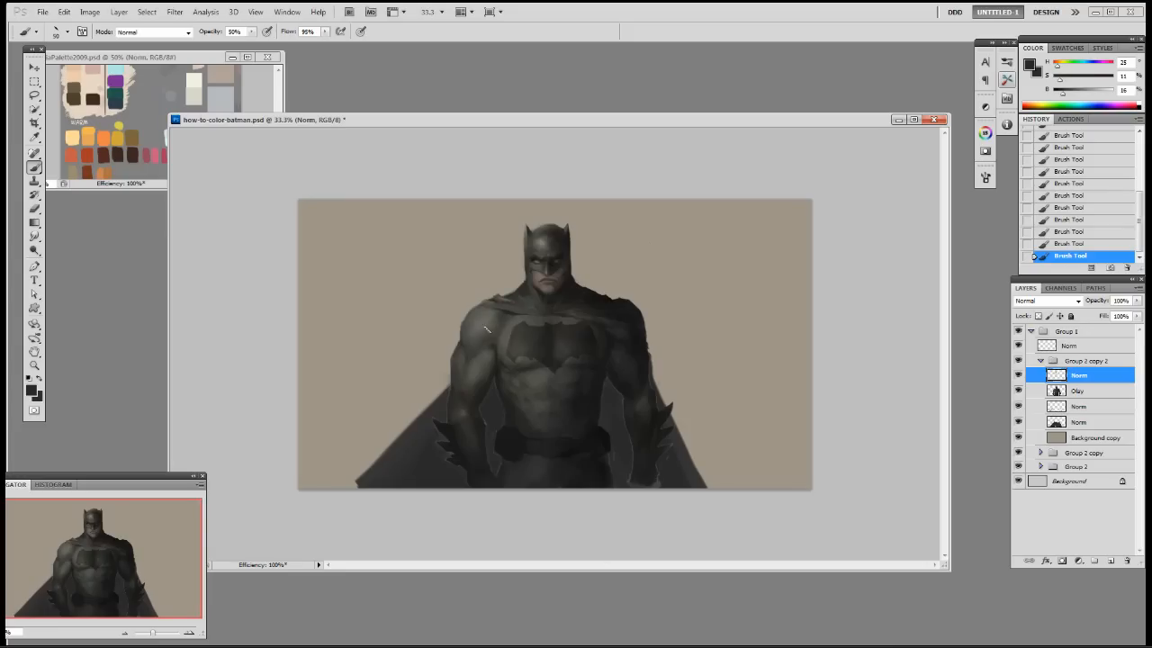
{"action": "key", "text": "bracketright"}
{"action": "key", "text": "bracketright"}
{"action": "key", "text": "bracketright"}
{"action": "left_click", "coordinate": [473, 329], "text": "alt"}
{"action": "left_click", "coordinate": [474, 332], "text": "alt"}
{"action": "left_click", "coordinate": [476, 313], "text": "alt"}
Blend the lit shoulder and upper arm with a smaller brush and sampled tones at 70% and 30% opacity
{"action": "key", "text": "bracketleft"}
{"action": "key", "text": "bracketleft"}
{"action": "key", "text": "bracketleft"}
{"action": "key", "text": "7"}
{"action": "left_click", "coordinate": [485, 334], "text": "alt"}
{"action": "left_click", "coordinate": [470, 383], "text": "alt"}
{"action": "left_click", "coordinate": [486, 372], "text": "alt"}
{"action": "key", "text": "3"}
{"action": "left_click", "coordinate": [484, 317], "text": "alt"}
Set the brush to Linear Dodge (Add) at 80% opacity and compare the figure with the paint layer hidden and shown
{"action": "key", "text": "0"}
{"action": "left_click", "coordinate": [153, 32]}
{"action": "left_click", "coordinate": [171, 179]}
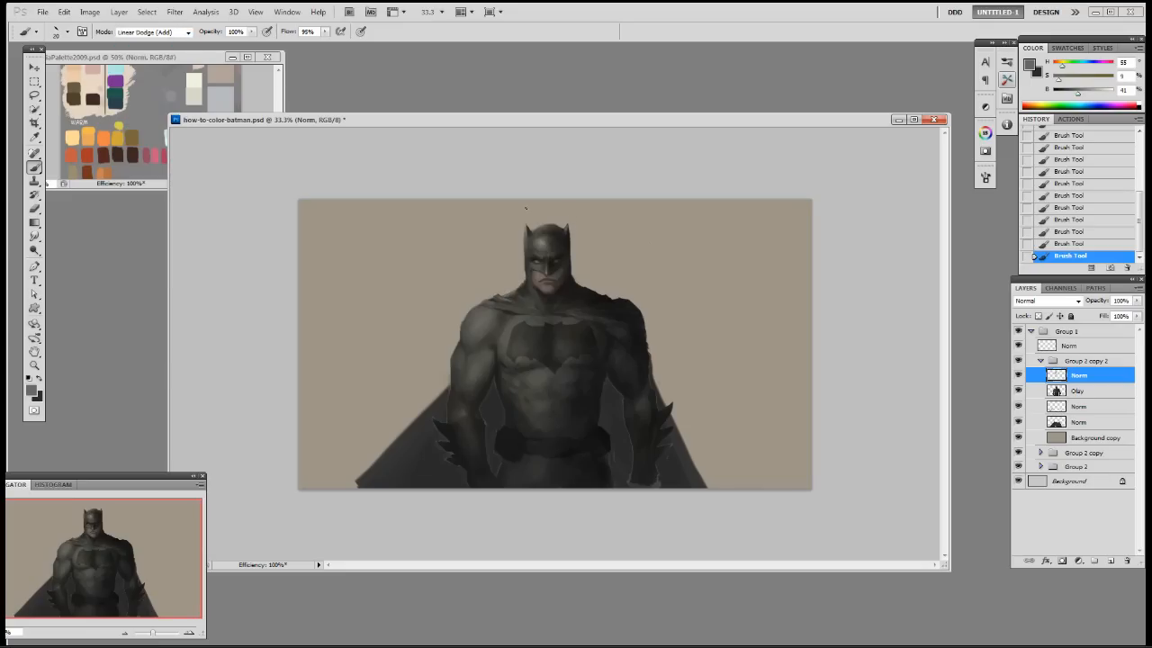
{"action": "key", "text": "8"}
{"action": "left_click", "coordinate": [1018, 375]}
{"action": "left_click", "coordinate": [1018, 375]}
Brighten the skin above the mouth with an adjusted sampled tone, then return the brush to Normal mode
{"action": "left_click", "coordinate": [540, 277], "text": "alt"}
{"action": "left_click_drag", "start_coordinate": [1081, 94], "coordinate": [1088, 93]}
{"action": "left_click_drag", "start_coordinate": [1060, 80], "coordinate": [1064, 80]}
{"action": "left_click_drag", "start_coordinate": [538, 276], "coordinate": [547, 277]}
{"action": "left_click", "coordinate": [153, 31]}
{"action": "left_click", "coordinate": [135, 42]}
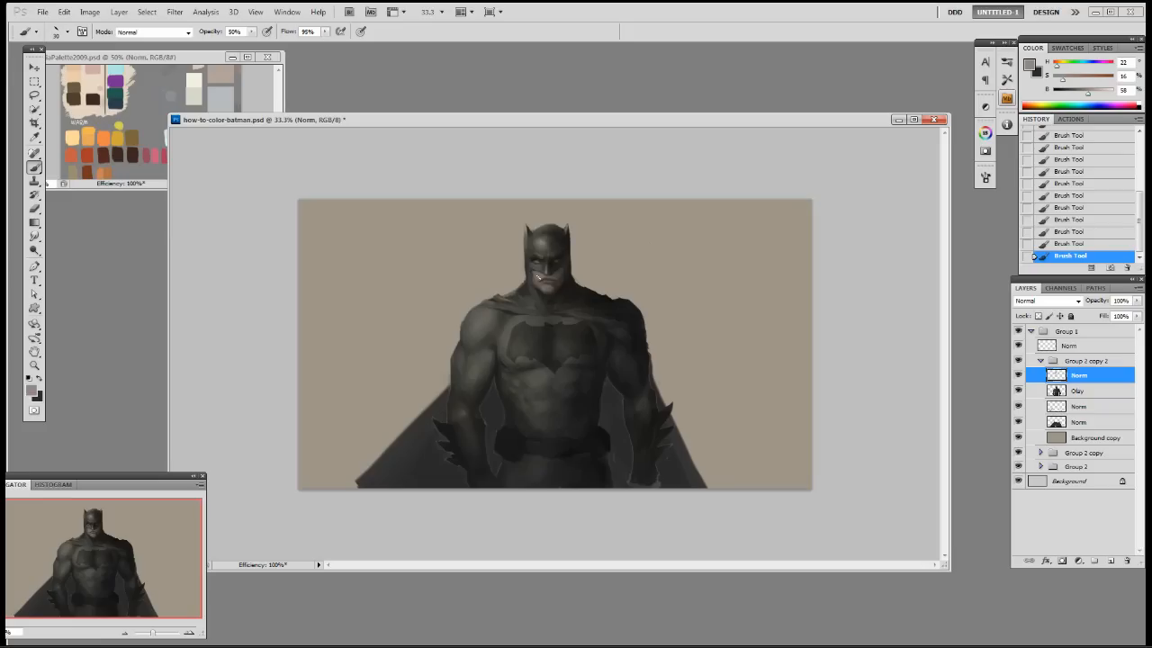
Refine the cheek, mouth and chin with a smaller brush and sampled tones at 80% opacity
{"action": "key", "text": "bracketleft"}
{"action": "key", "text": "ctrl+plus"}
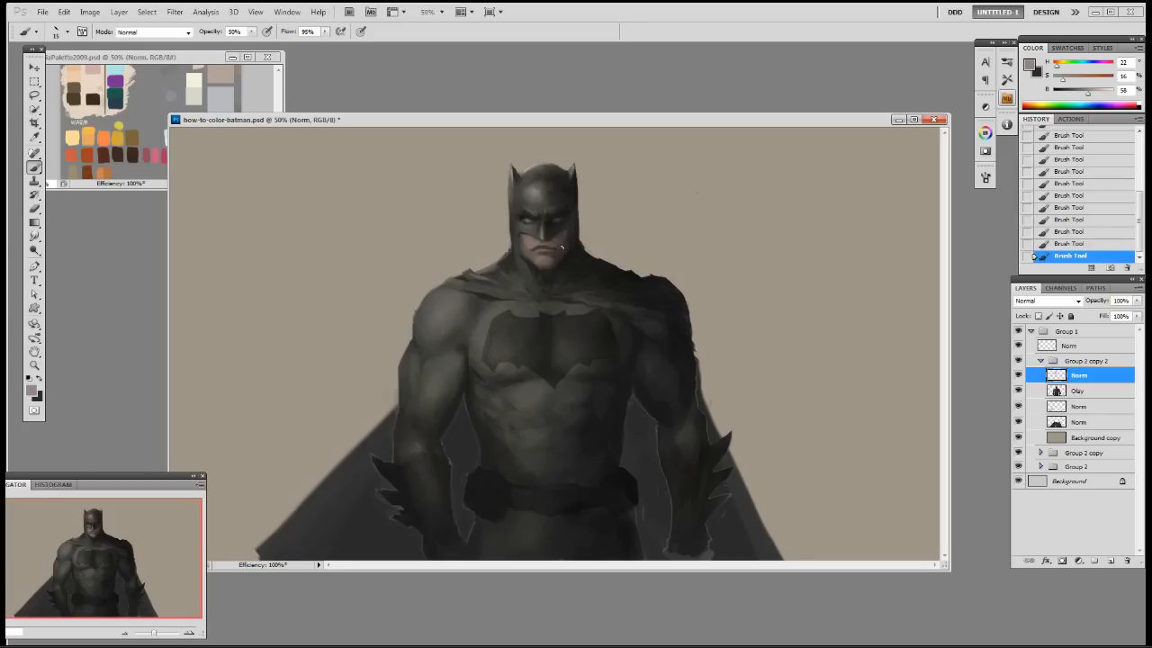
{"action": "left_click", "coordinate": [558, 230], "text": "alt"}
{"action": "left_click", "coordinate": [551, 256], "text": "alt"}
{"action": "key", "text": "8"}
{"action": "left_click", "coordinate": [533, 262], "text": "alt"}
{"action": "left_click", "coordinate": [535, 268], "text": "alt"}
{"action": "left_click", "coordinate": [540, 268], "text": "alt"}
{"action": "left_click", "coordinate": [555, 266], "text": "alt"}
Darken the shadow under the cape's fold with a sampled near-black tone and save the document
{"action": "left_click", "coordinate": [472, 376], "text": "alt"}
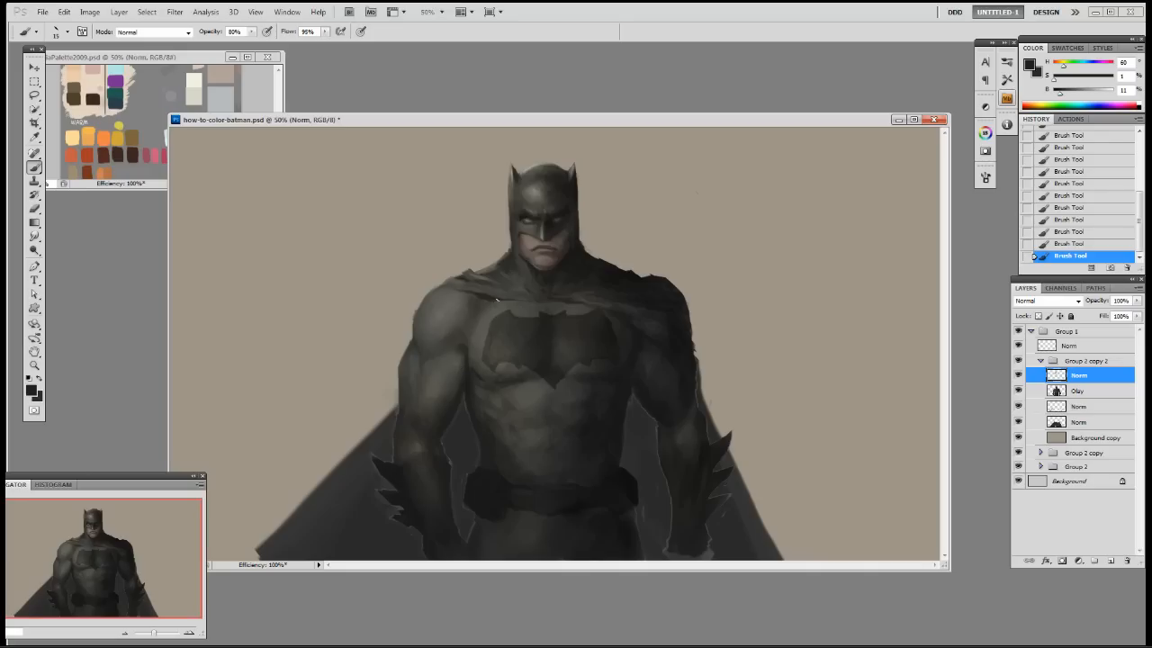
{"action": "key", "text": "ctrl+s"}
{"action": "key", "text": "ctrl+minus"}
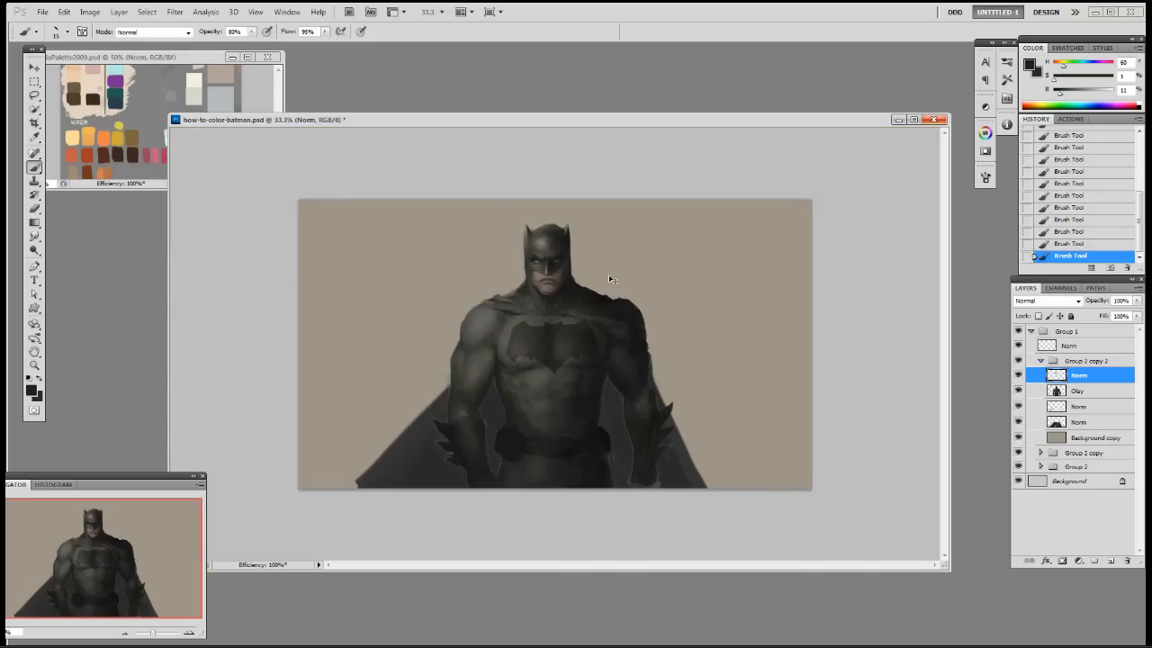
Define the lower edge of the chest emblem with a sampled near-black tone and a different brush tip at 100% opacity
{"action": "key", "text": "0"}
{"action": "key", "text": "]"}
{"action": "right_click", "coordinate": [546, 359]}
{"action": "double_click", "coordinate": [646, 434]}
{"action": "key", "text": "ctrl+plus"}
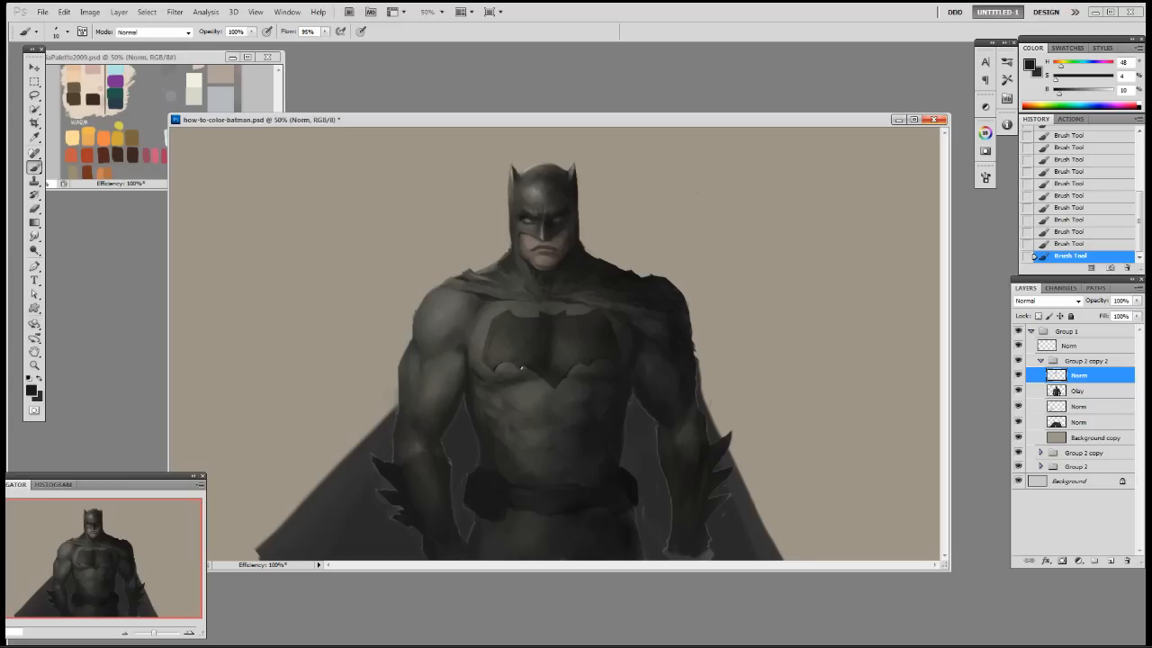
{"action": "left_click", "coordinate": [551, 354], "text": "alt"}
{"action": "right_click", "coordinate": [537, 365]}
{"action": "left_click", "coordinate": [576, 478]}
{"action": "left_click", "coordinate": [531, 344]}
Blend the light and dark tones on the emblem's left wing with sampled colours at 30% opacity and a smaller brush
{"action": "key", "text": "5"}
{"action": "left_click", "coordinate": [521, 339], "text": "alt"}
{"action": "right_click", "coordinate": [498, 355]}
{"action": "double_click", "coordinate": [594, 418]}
{"action": "key", "text": "3"}
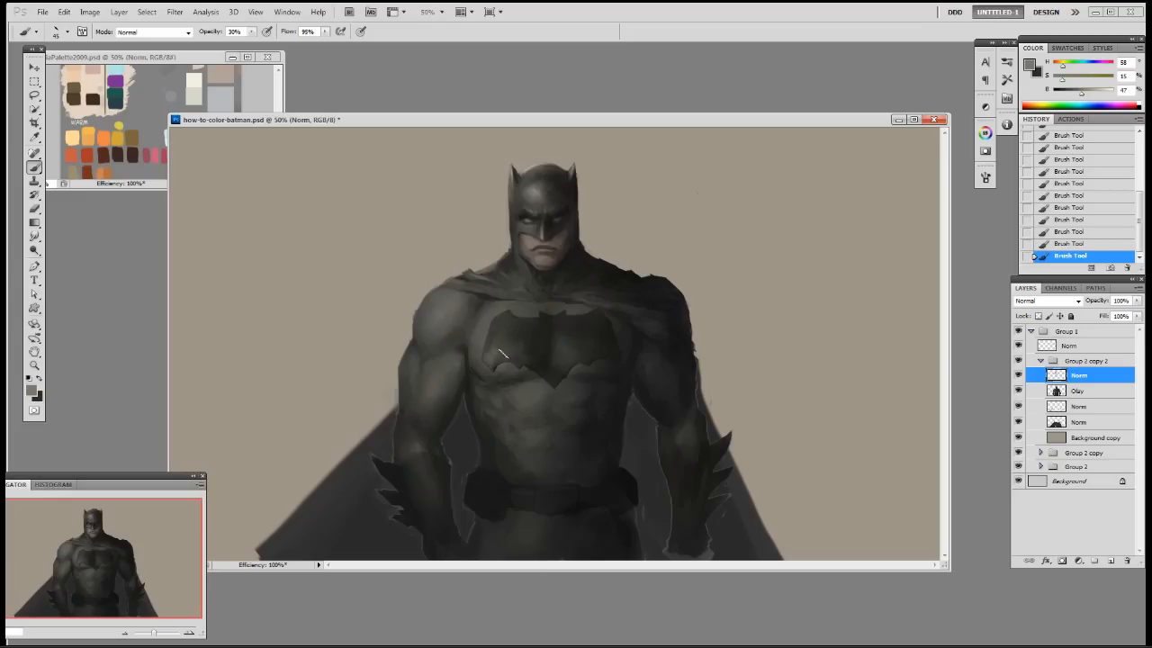
{"action": "left_click", "coordinate": [496, 354], "text": "alt"}
{"action": "left_click", "coordinate": [485, 352], "text": "alt"}
{"action": "key", "text": "bracketleft"}
{"action": "key", "text": "bracketleft"}
{"action": "left_click", "coordinate": [493, 360], "text": "alt"}
{"action": "left_click", "coordinate": [489, 362], "text": "alt"}
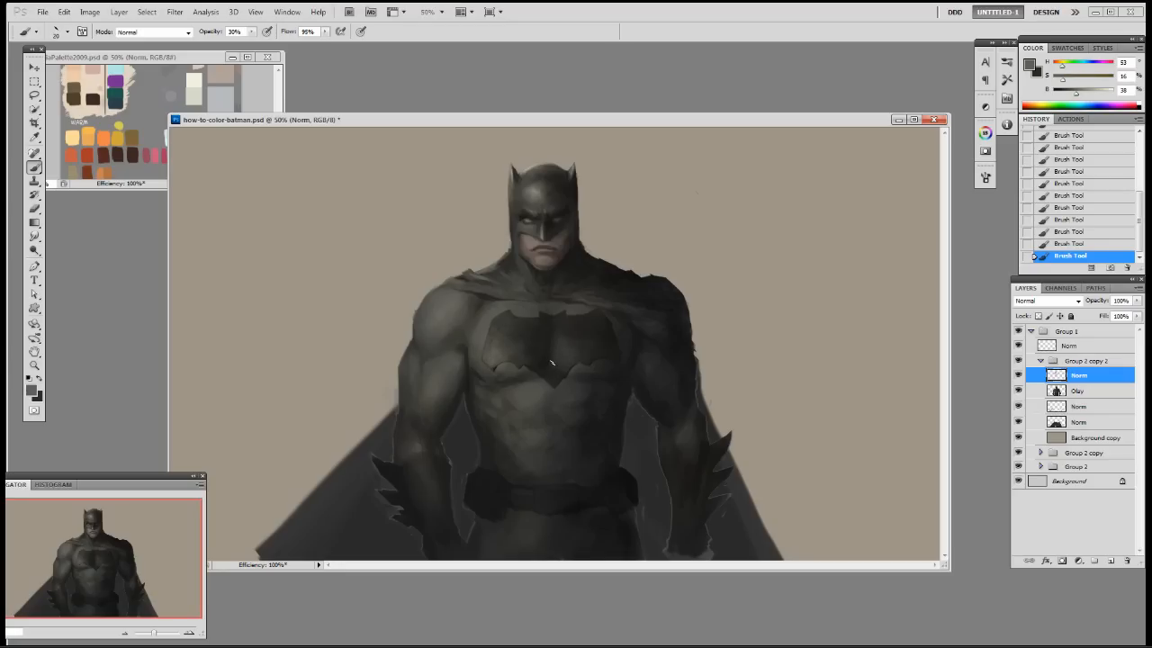
Reshape the emblem's lower point and the chest cleft around it with sampled tones at 100% opacity
{"action": "key", "text": "]"}
{"action": "left_click", "coordinate": [559, 353], "text": "alt"}
{"action": "key", "text": "]"}
{"action": "key", "text": "]"}
{"action": "key", "text": "]"}
{"action": "key", "text": "["}
{"action": "key", "text": "0"}
{"action": "left_click", "coordinate": [550, 379], "text": "alt"}
{"action": "left_click", "coordinate": [555, 379], "text": "alt"}
{"action": "left_click", "coordinate": [554, 388], "text": "alt"}
{"action": "left_click", "coordinate": [579, 343], "text": "alt"}
{"action": "left_click", "coordinate": [556, 382], "text": "alt"}
{"action": "left_click", "coordinate": [557, 384], "text": "alt"}
{"action": "left_click", "coordinate": [560, 384], "text": "alt"}
{"action": "left_click", "coordinate": [567, 381], "text": "alt"}
{"action": "left_click", "coordinate": [565, 367], "text": "alt"}
Shade the centre of the chest emblem with sampled tones and new brush tips, ending on a speckled brush at 50% opacity
{"action": "right_click", "coordinate": [569, 369]}
{"action": "left_click", "coordinate": [664, 443]}
{"action": "left_click", "coordinate": [567, 383]}
{"action": "left_click", "coordinate": [547, 368], "text": "alt"}
{"action": "right_click", "coordinate": [558, 373]}
{"action": "left_click", "coordinate": [556, 353]}
{"action": "right_click", "coordinate": [553, 401]}
{"action": "double_click", "coordinate": [602, 530]}
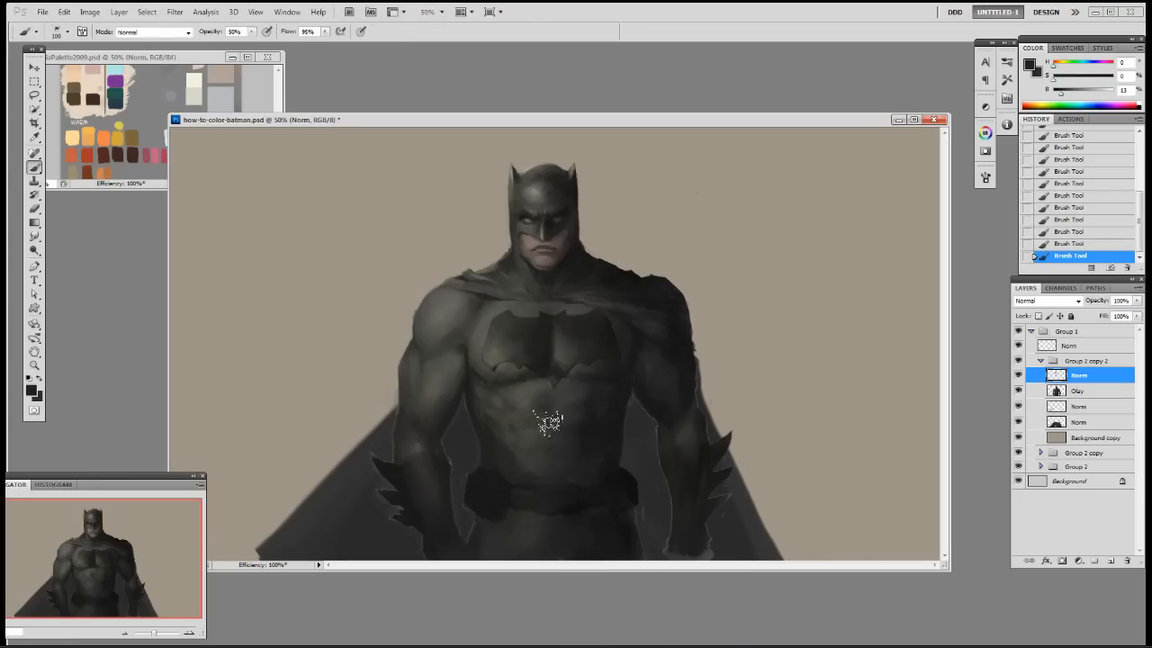
Refine the cape's collar above the emblem with another brush tip and sampled tones at 100% opacity
{"action": "right_click", "coordinate": [546, 423]}
{"action": "double_click", "coordinate": [594, 531]}
{"action": "left_click", "coordinate": [537, 307], "text": "alt"}
{"action": "key", "text": "0"}
{"action": "left_click", "coordinate": [552, 308], "text": "alt"}
{"action": "left_click", "coordinate": [545, 309], "text": "alt"}
{"action": "left_click", "coordinate": [538, 319], "text": "alt"}
{"action": "left_click", "coordinate": [567, 305], "text": "alt"}
Rework the cape folds below the neck with different brush tips and freshly sampled tones
{"action": "right_click", "coordinate": [577, 308]}
{"action": "double_click", "coordinate": [724, 390]}
{"action": "left_click", "coordinate": [517, 295], "text": "alt"}
{"action": "right_click", "coordinate": [576, 317]}
{"action": "double_click", "coordinate": [661, 393]}
{"action": "left_click", "coordinate": [550, 303], "text": "alt"}
Touch up the mouth and chin with tones sampled from the surrounding skin
{"action": "left_click", "coordinate": [536, 244], "text": "alt"}
{"action": "left_click", "coordinate": [546, 246], "text": "alt"}
{"action": "left_click", "coordinate": [540, 248], "text": "alt"}
{"action": "left_click", "coordinate": [554, 251], "text": "alt"}
{"action": "left_click", "coordinate": [532, 254], "text": "alt"}
Darken the jaw's shadow with the soft 100 px round brush at 17% hardness, reduced to a smaller size
{"action": "right_click", "coordinate": [541, 253]}
{"action": "left_click", "coordinate": [581, 328]}
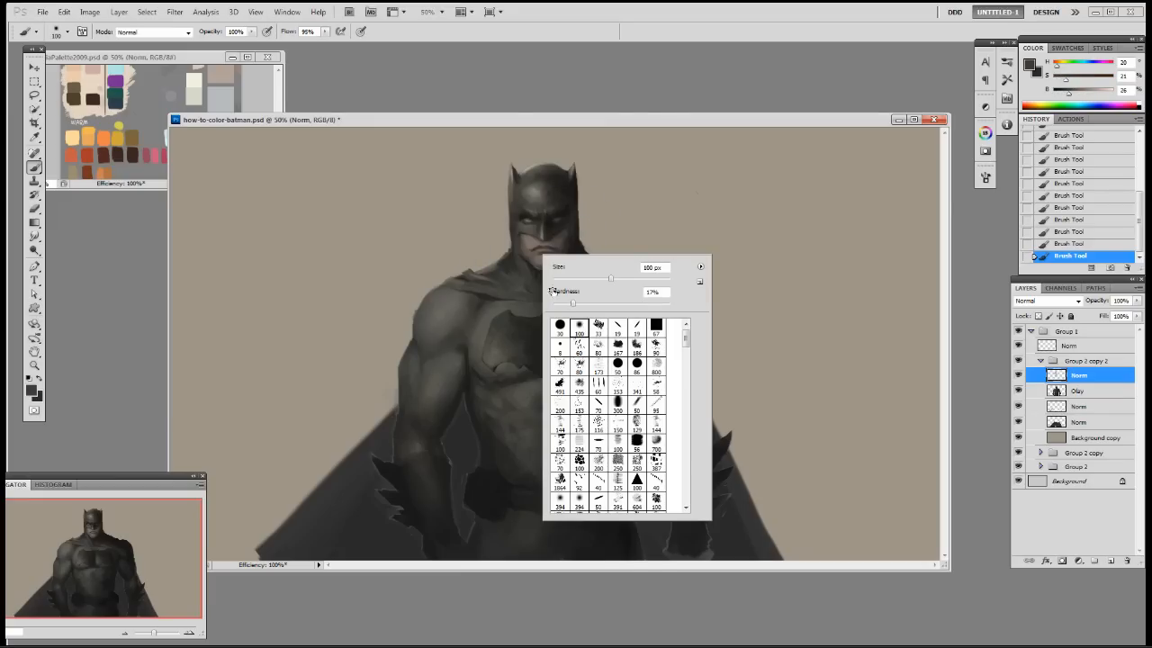
{"action": "left_click", "coordinate": [533, 249]}
{"action": "key", "text": "bracketleft"}
{"action": "key", "text": "bracketleft"}
{"action": "key", "text": "bracketleft"}
{"action": "key", "text": "bracketleft"}
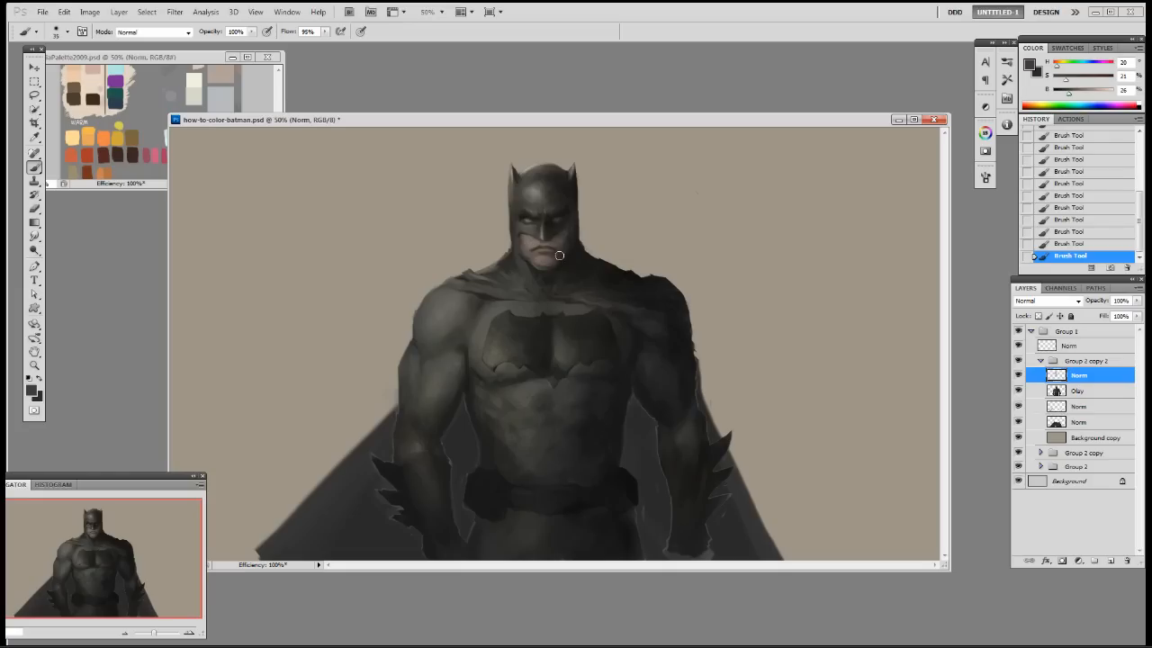
Blend the shaded cheek beside the mouth with a different brush tip and sampled tones at 50% opacity
{"action": "left_click", "coordinate": [555, 241], "text": "alt"}
{"action": "right_click", "coordinate": [559, 242]}
{"action": "left_click", "coordinate": [657, 321]}
{"action": "left_click", "coordinate": [577, 232]}
{"action": "key", "text": "5"}
{"action": "left_click", "coordinate": [558, 243], "text": "alt"}
{"action": "left_click", "coordinate": [554, 245], "text": "alt"}
{"action": "left_click", "coordinate": [558, 242], "text": "alt"}
Soften the shading on the left forearm near the glove with tones sampled from the arm
{"action": "left_click", "coordinate": [441, 431], "text": "alt"}
{"action": "left_click", "coordinate": [420, 444], "text": "alt"}
{"action": "key", "text": "ctrl+minus"}
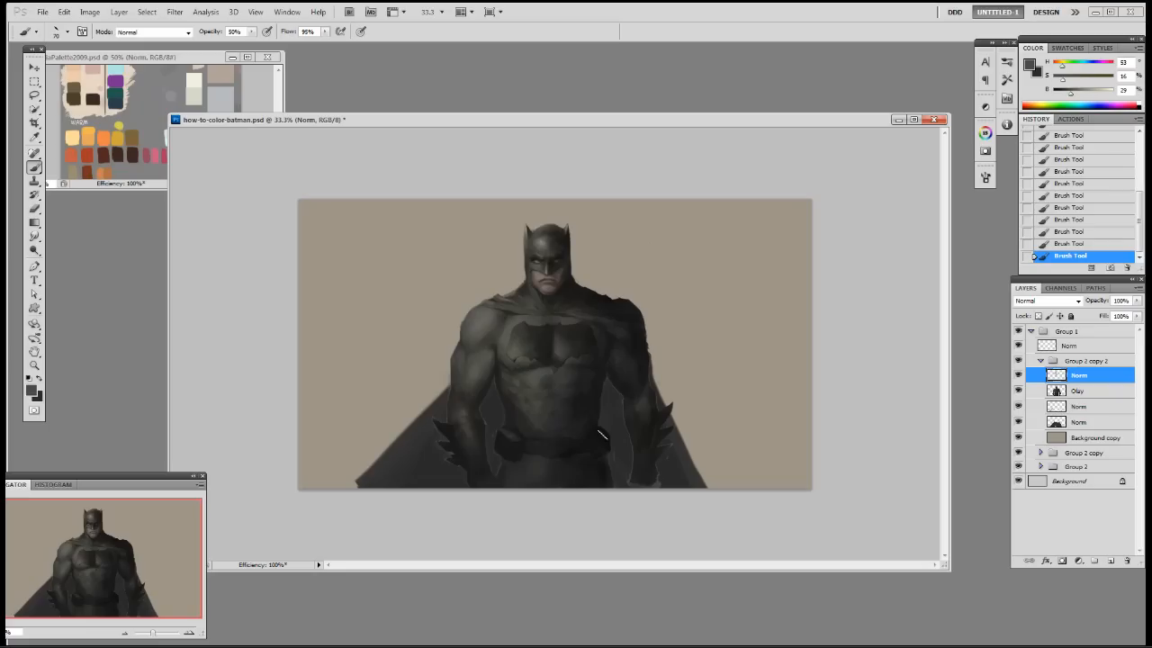
Paint the round belt buckle with sampled dark and light tones at 100% opacity and save the document
{"action": "key", "text": "0"}
{"action": "left_click", "coordinate": [528, 442], "text": "alt"}
{"action": "left_click", "coordinate": [563, 436], "text": "alt"}
{"action": "left_click", "coordinate": [540, 452], "text": "alt"}
{"action": "left_click", "coordinate": [546, 452], "text": "alt"}
{"action": "left_click", "coordinate": [558, 452], "text": "alt"}
{"action": "left_click", "coordinate": [554, 446], "text": "alt"}
{"action": "left_click", "coordinate": [545, 441], "text": "alt"}
{"action": "key", "text": "ctrl+s"}
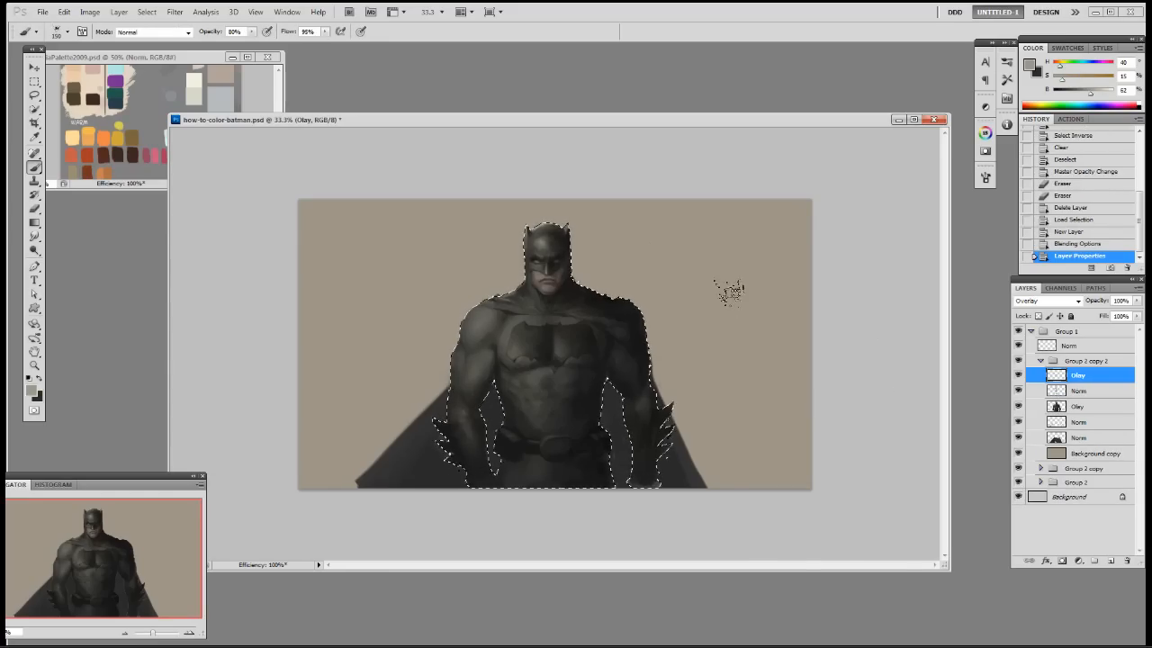
Choose a different brush tip, hide the selection outline and raise the paint colour's brightness to 79%
{"action": "right_click", "coordinate": [736, 295]}
{"action": "left_click", "coordinate": [759, 366]}
{"action": "key", "text": "ctrl+h"}
{"action": "left_click_drag", "start_coordinate": [1090, 94], "coordinate": [1101, 98]}
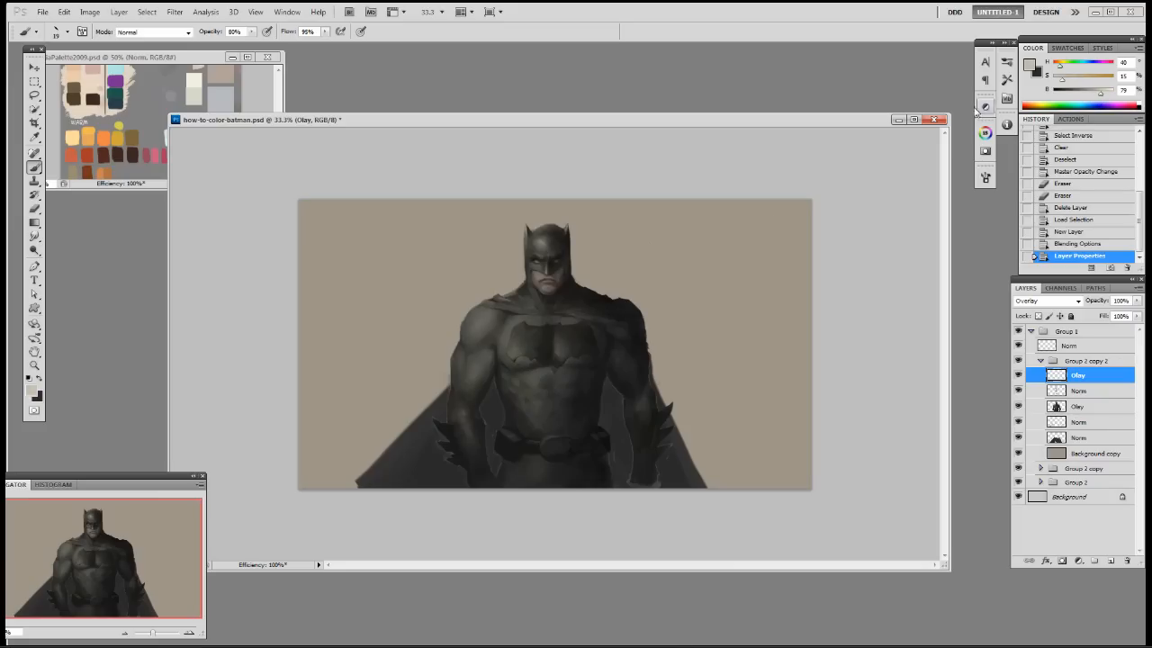
Enlarge the brush and brighten the face and upper chest on the Overlay layer at 50% opacity
{"action": "key", "text": "]"}
{"action": "key", "text": "]"}
{"action": "key", "text": "]"}
{"action": "key", "text": "]"}
{"action": "key", "text": "]"}
{"action": "key", "text": "]"}
{"action": "key", "text": "]"}
{"action": "key", "text": "]"}
{"action": "key", "text": "]"}
{"action": "key", "text": "]"}
{"action": "key", "text": "]"}
{"action": "key", "text": "]"}
{"action": "key", "text": "]"}
{"action": "key", "text": "]"}
{"action": "key", "text": "]"}
{"action": "key", "text": "]"}
{"action": "key", "text": "]"}
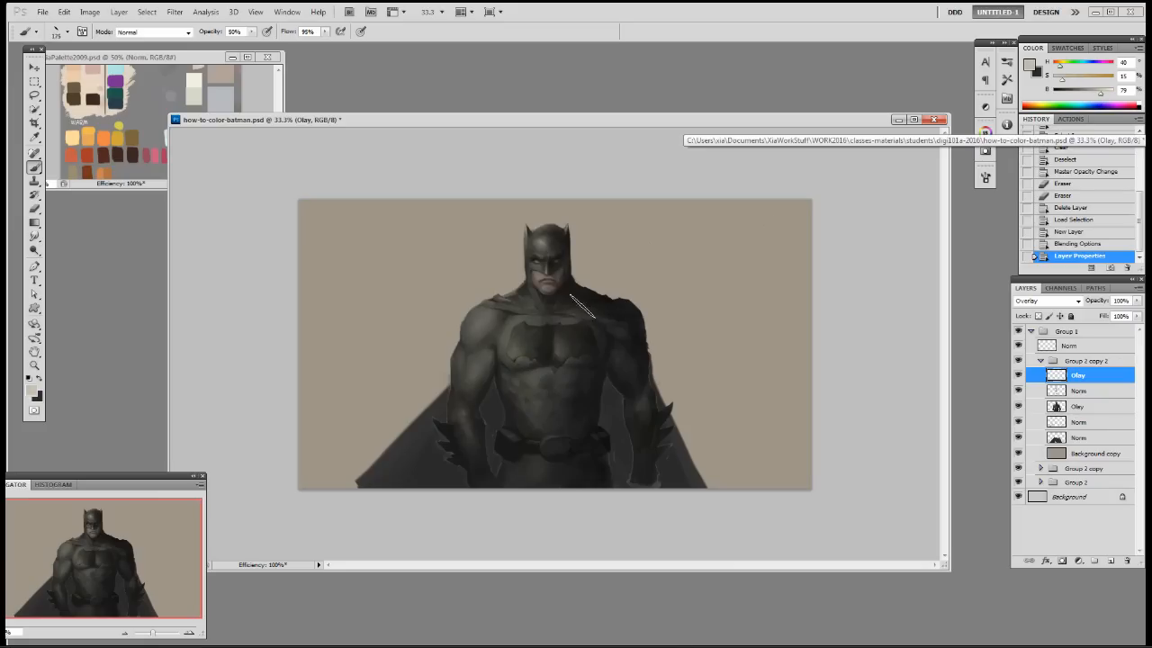
{"action": "mouse_move", "coordinate": [510, 335]}
{"action": "left_mouse_down"}
{"action": "mouse_move", "coordinate": [542, 277]}
{"action": "mouse_move", "coordinate": [515, 335]}
{"action": "left_mouse_up"}
{"action": "key", "text": "["}
{"action": "key", "text": "["}
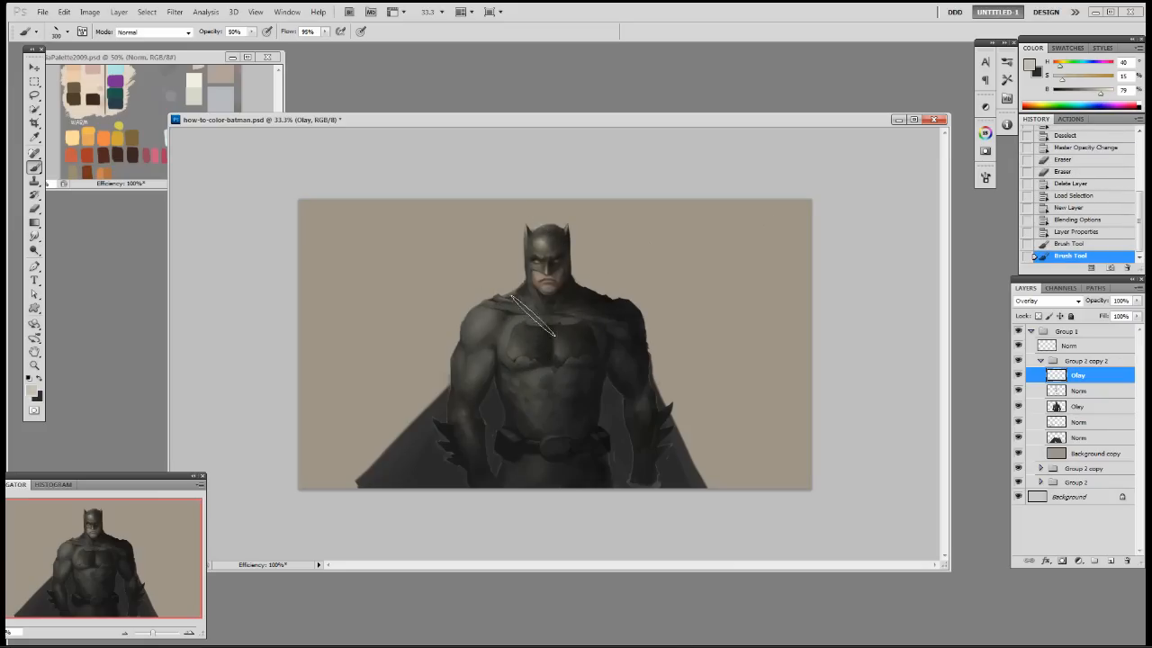
Glaze light Overlay strokes over the abdomen, belt and shaded arm, and reduce the brush size
{"action": "left_click_drag", "start_coordinate": [502, 374], "coordinate": [535, 435]}
{"action": "mouse_move", "coordinate": [534, 436]}
{"action": "left_mouse_down"}
{"action": "mouse_move", "coordinate": [477, 421]}
{"action": "mouse_move", "coordinate": [474, 477]}
{"action": "mouse_move", "coordinate": [517, 454]}
{"action": "mouse_move", "coordinate": [571, 461]}
{"action": "left_mouse_up"}
{"action": "left_click_drag", "start_coordinate": [627, 364], "coordinate": [635, 340]}
{"action": "left_click_drag", "start_coordinate": [637, 405], "coordinate": [617, 475]}
{"action": "left_click_drag", "start_coordinate": [573, 394], "coordinate": [526, 367]}
{"action": "key", "text": "bracketleft"}
{"action": "key", "text": "bracketleft"}
{"action": "key", "text": "bracketleft"}
{"action": "key", "text": "bracketleft"}
{"action": "key", "text": "bracketleft"}
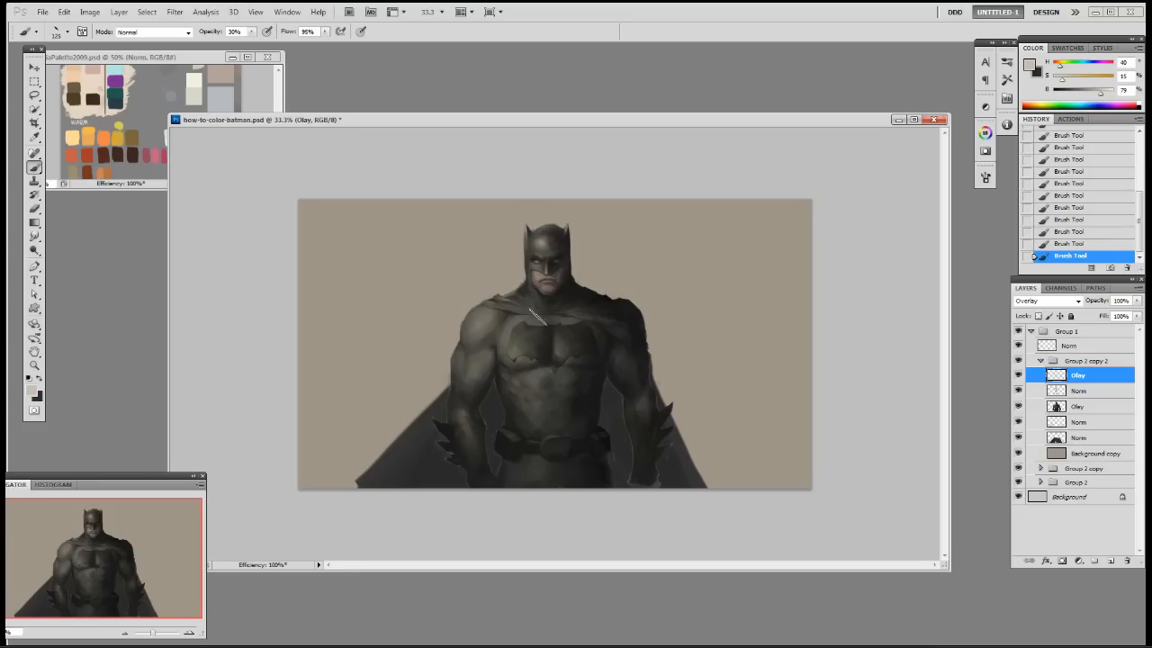
Set the brush to 30% opacity and add a new layer named Norm above the Overlay layer
{"action": "key", "text": "3"}
{"action": "left_click", "coordinate": [1111, 560]}
{"action": "double_click", "coordinate": [1078, 376]}
{"action": "type", "text": "Norm"}
{"action": "key", "text": "Return"}
Refine the top and side of the cowl with a sampled grey tone and a different brush tip
{"action": "left_click", "coordinate": [557, 234], "text": "alt"}
{"action": "right_click", "coordinate": [553, 240]}
{"action": "left_click", "coordinate": [627, 316]}
{"action": "left_click", "coordinate": [585, 225]}
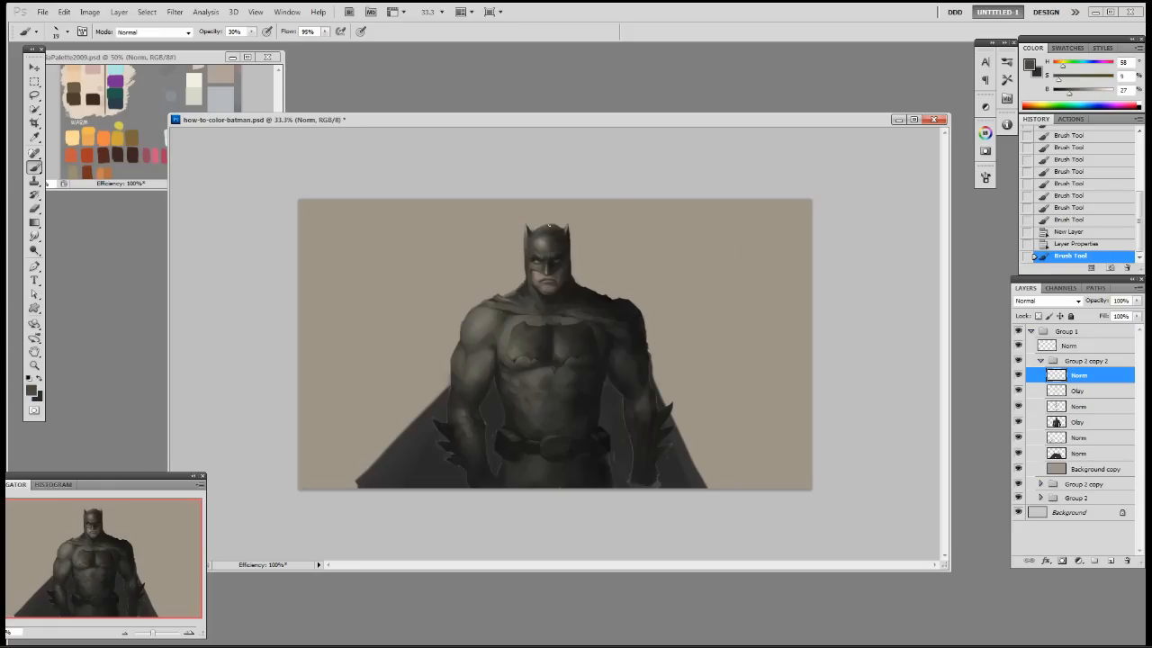
{"action": "mouse_move", "coordinate": [533, 231]}
{"action": "left_mouse_down"}
{"action": "mouse_move", "coordinate": [558, 228]}
{"action": "mouse_move", "coordinate": [563, 253]}
{"action": "left_mouse_up"}
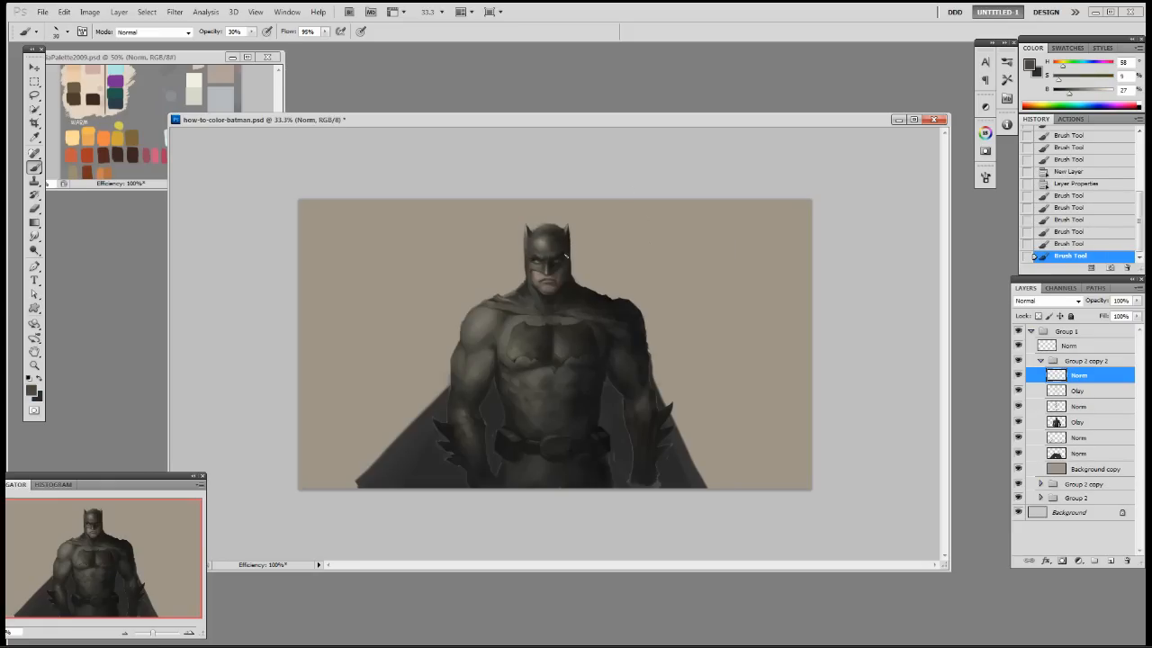
Brighten the left shoulder with a lightened tone sampled from the suit
{"action": "left_click", "coordinate": [487, 321], "text": "alt"}
{"action": "left_click_drag", "start_coordinate": [1072, 93], "coordinate": [1094, 94]}
{"action": "mouse_move", "coordinate": [479, 329]}
{"action": "left_mouse_down"}
{"action": "mouse_move", "coordinate": [519, 302]}
{"action": "mouse_move", "coordinate": [485, 315]}
{"action": "left_mouse_up"}
{"action": "mouse_move", "coordinate": [476, 322]}
{"action": "left_mouse_down"}
{"action": "mouse_move", "coordinate": [483, 313]}
{"action": "mouse_move", "coordinate": [463, 336]}
{"action": "left_mouse_up"}
{"action": "left_click", "coordinate": [479, 314], "text": "alt"}
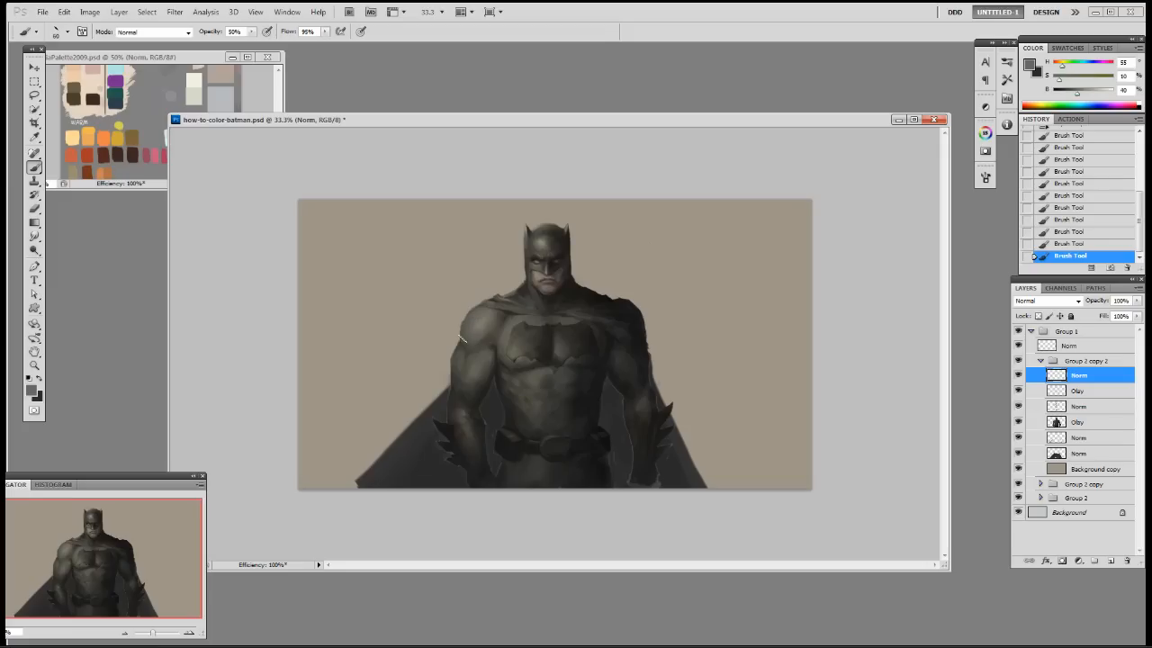
Blend the left shoulder, upper arm and adjoining chest edge with sampled suit tones at 50% brush opacity
{"action": "left_click", "coordinate": [471, 325], "text": "alt"}
{"action": "left_click", "coordinate": [462, 323], "text": "alt"}
{"action": "left_click", "coordinate": [470, 353], "text": "alt"}
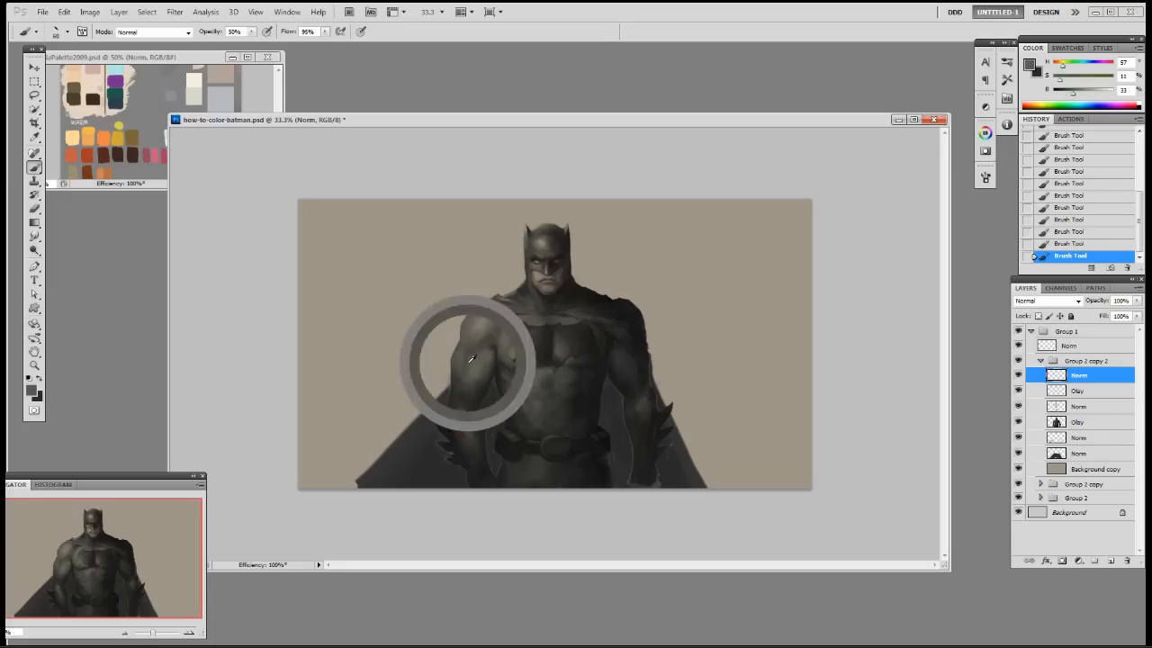
{"action": "left_click", "coordinate": [484, 332], "text": "alt"}
{"action": "left_click", "coordinate": [497, 322], "text": "alt"}
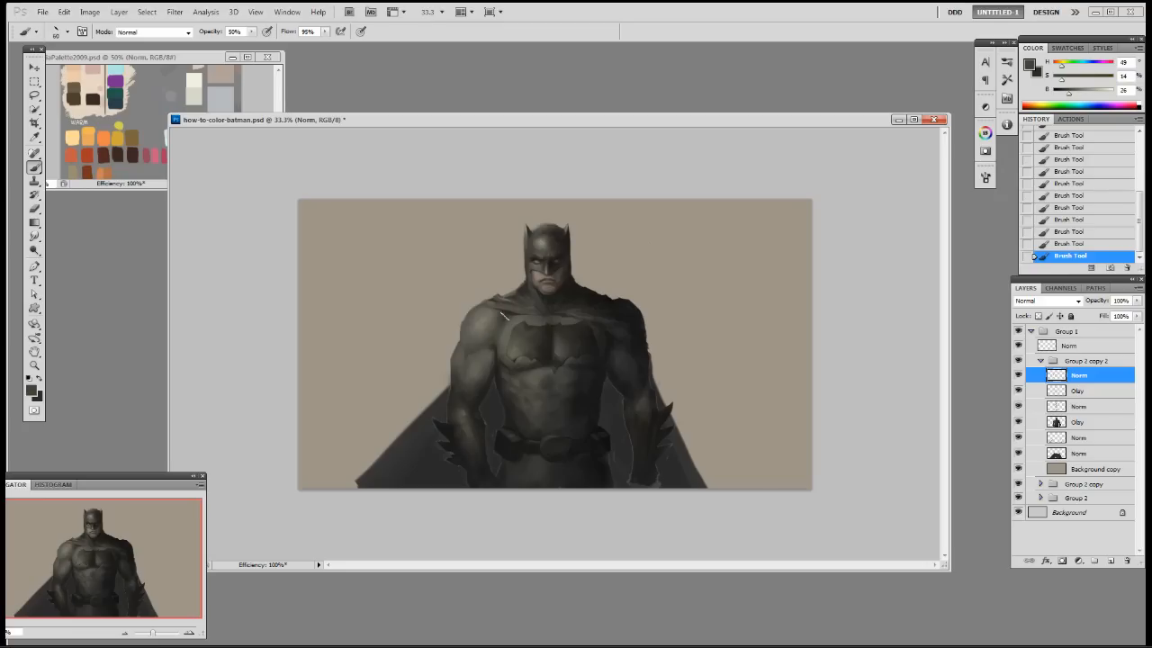
{"action": "left_click", "coordinate": [486, 336], "text": "alt"}
{"action": "left_click", "coordinate": [491, 328], "text": "alt"}
{"action": "left_click", "coordinate": [493, 337], "text": "alt"}
{"action": "left_click", "coordinate": [502, 349], "text": "alt"}
{"action": "left_click_drag", "start_coordinate": [511, 339], "coordinate": [504, 348]}
{"action": "left_click", "coordinate": [504, 357], "text": "alt"}
Smooth the shoulder beneath the cape edge and the outer left upper arm with further sampled greys
{"action": "left_click", "coordinate": [501, 317], "text": "alt"}
{"action": "left_click", "coordinate": [500, 315], "text": "alt"}
{"action": "left_click", "coordinate": [500, 313], "text": "alt"}
{"action": "left_click", "coordinate": [481, 363], "text": "alt"}
{"action": "left_click", "coordinate": [475, 356], "text": "alt"}
{"action": "left_click", "coordinate": [468, 352], "text": "alt"}
{"action": "left_click", "coordinate": [469, 347], "text": "alt"}
{"action": "left_click", "coordinate": [470, 388], "text": "alt"}
Shade the left elbow and forearm with sampled tones at 50% brush opacity
{"action": "key", "text": "5"}
{"action": "left_click", "coordinate": [462, 376], "text": "alt"}
{"action": "left_click", "coordinate": [462, 376], "text": "alt"}
{"action": "left_click_drag", "start_coordinate": [462, 376], "coordinate": [493, 363]}
{"action": "left_click", "coordinate": [495, 345], "text": "alt"}
{"action": "left_click", "coordinate": [468, 401], "text": "alt"}
{"action": "left_click", "coordinate": [469, 401], "text": "alt"}
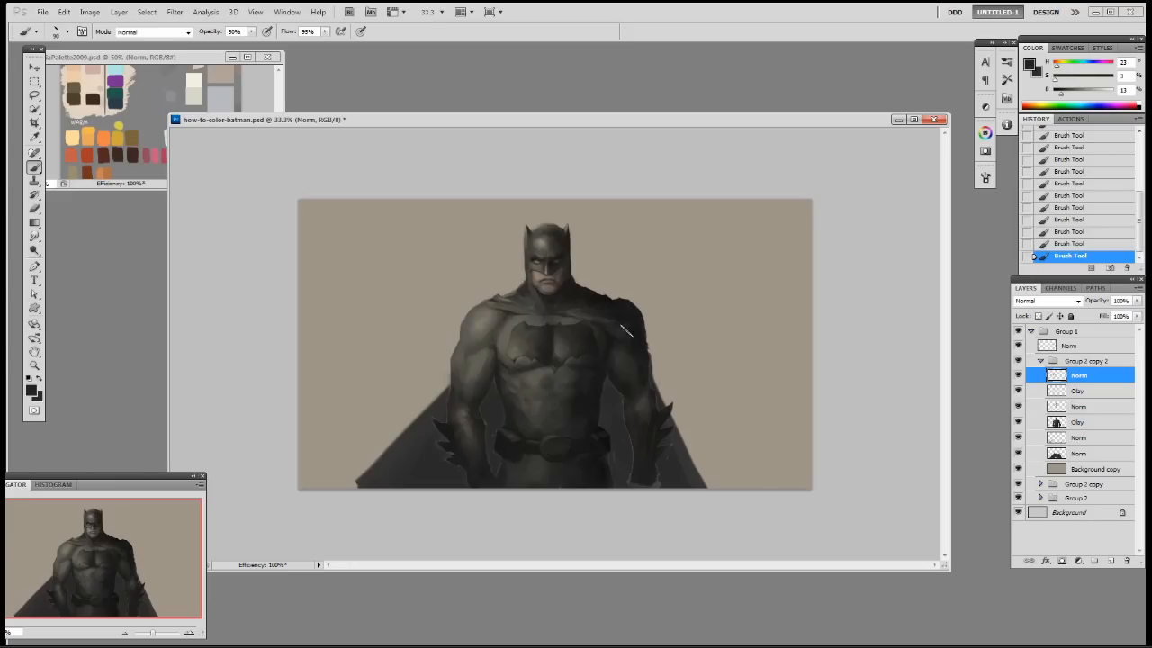
Erase the paint over the jaw on the Olay layer and return to the Brush tool
{"action": "key", "text": "alt+bracketleft"}
{"action": "key", "text": "e"}
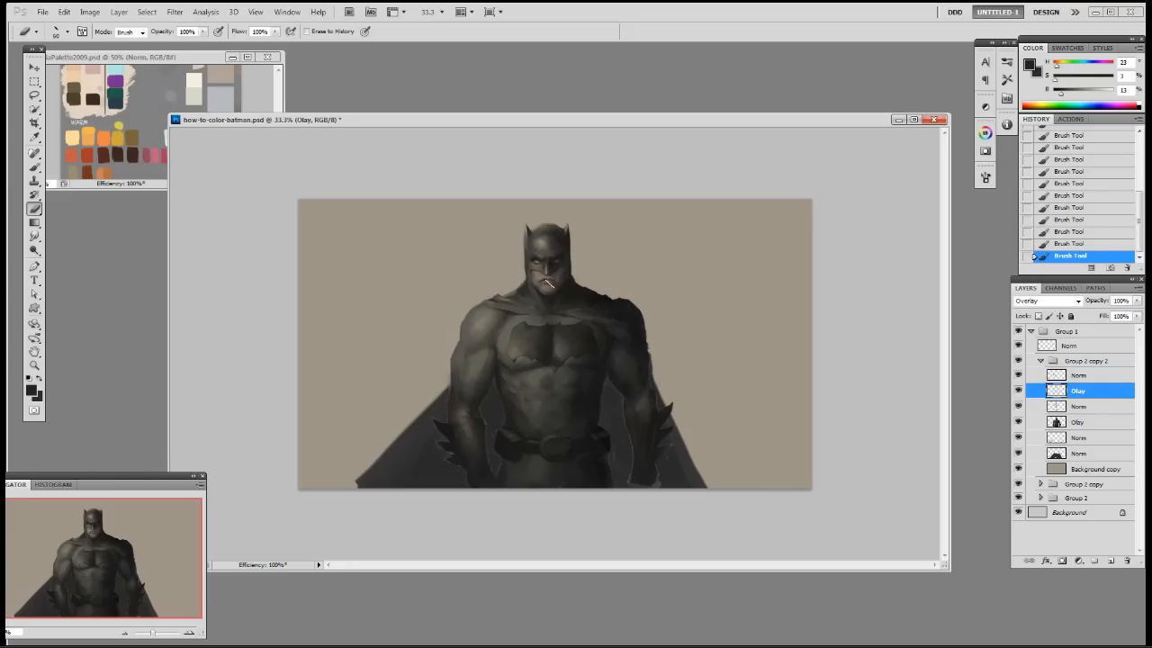
{"action": "left_click", "coordinate": [556, 280]}
{"action": "key", "text": "b"}
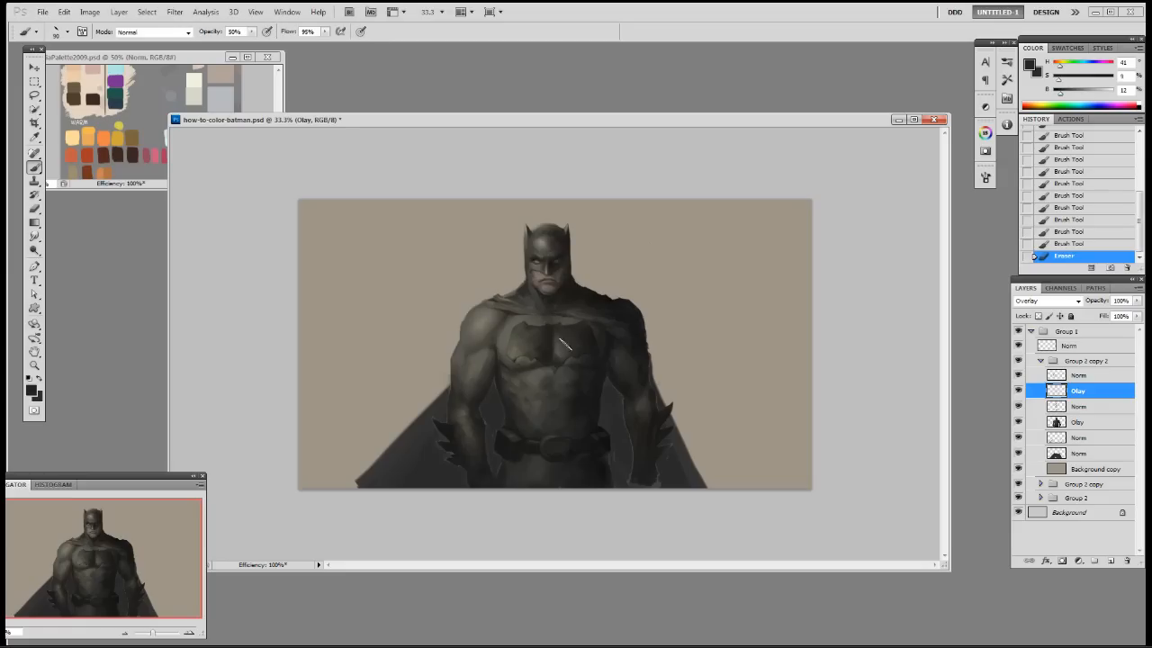
Darken the upper part of the chest emblem on the Norm layer with short brush dabs
{"action": "key", "text": "alt+bracketright"}
{"action": "left_click", "coordinate": [544, 333]}
{"action": "left_click", "coordinate": [538, 335]}
{"action": "left_click", "coordinate": [545, 328]}
{"action": "left_click", "coordinate": [545, 329]}
{"action": "left_click", "coordinate": [546, 329]}
{"action": "left_click", "coordinate": [546, 330]}
{"action": "left_click", "coordinate": [576, 330]}
{"action": "left_click", "coordinate": [582, 329]}
{"action": "left_click", "coordinate": [583, 331]}
Refine the chest around the emblem with a lightened suit tone at 70% brush opacity
{"action": "left_click", "coordinate": [597, 346], "text": "alt"}
{"action": "left_click", "coordinate": [579, 316], "text": "alt"}
{"action": "left_click", "coordinate": [521, 346], "text": "alt"}
{"action": "left_click", "coordinate": [580, 316], "text": "alt"}
{"action": "left_click", "coordinate": [1081, 90]}
{"action": "key", "text": "7"}
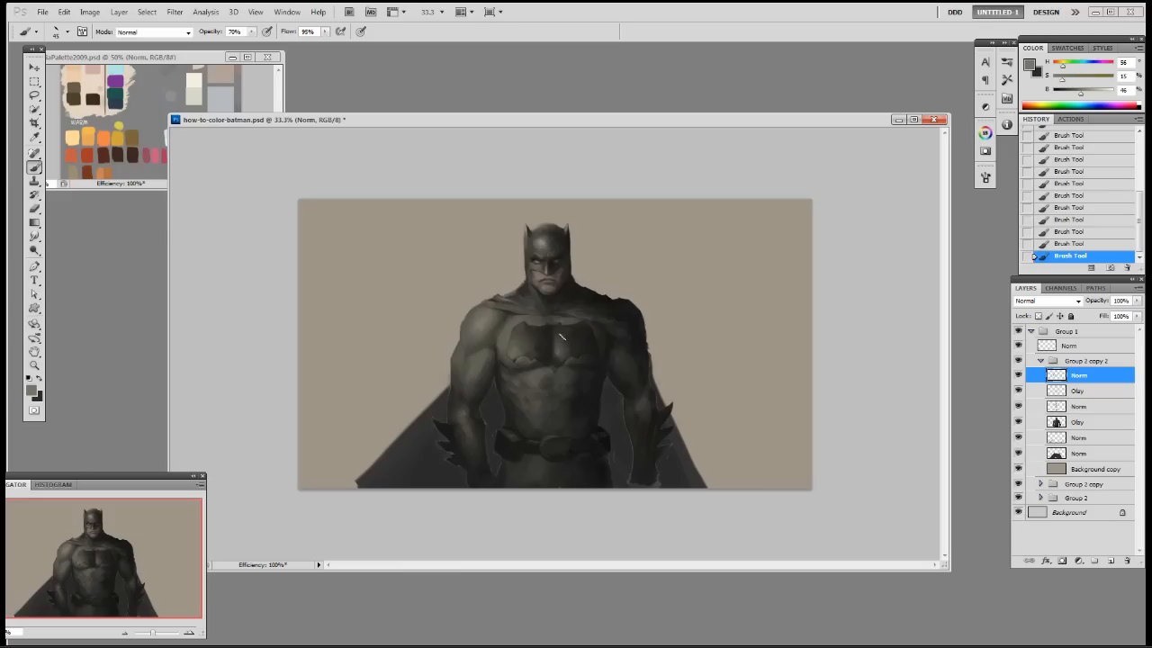
{"action": "left_click", "coordinate": [543, 320], "text": "alt"}
{"action": "left_click", "coordinate": [545, 376], "text": "alt"}
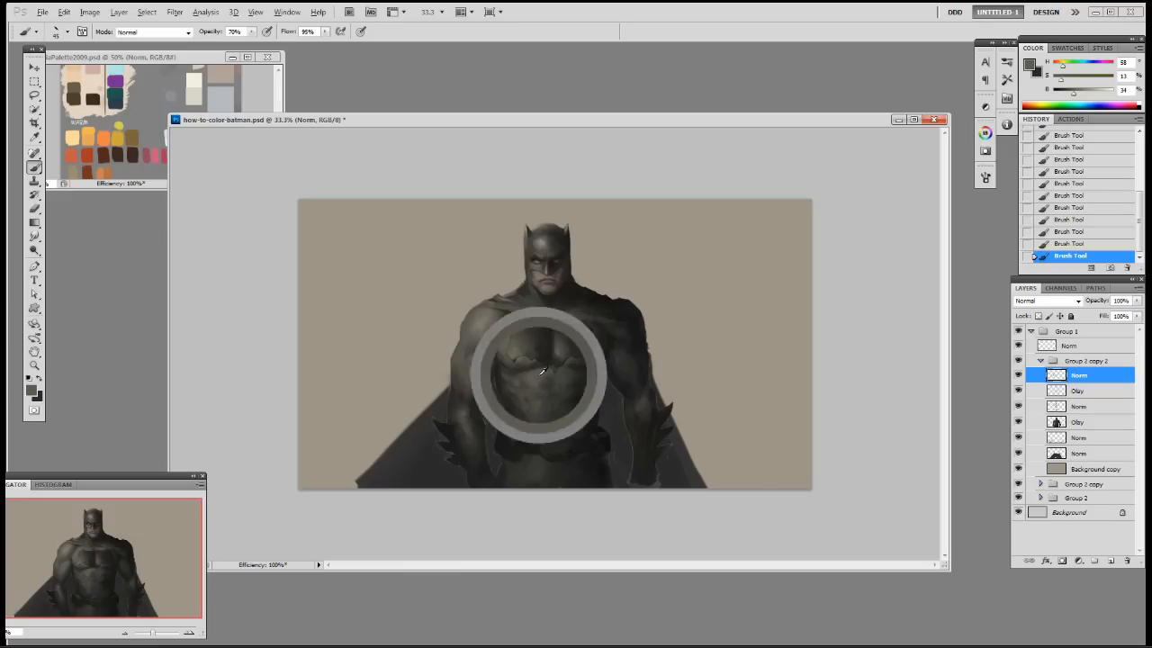
Model the abdominal muscles and ribs with sampled suit tones at 50% brush opacity
{"action": "left_click", "coordinate": [588, 379], "text": "alt"}
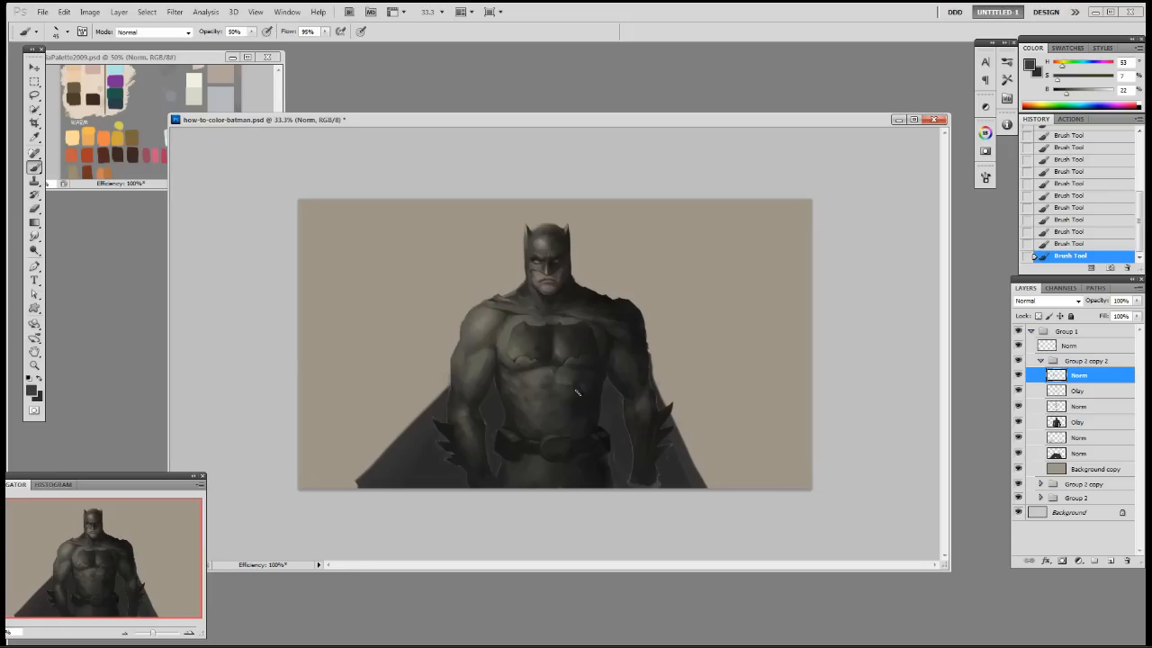
{"action": "left_click", "coordinate": [581, 375], "text": "alt"}
{"action": "left_click", "coordinate": [554, 381], "text": "alt"}
{"action": "left_click", "coordinate": [565, 389], "text": "alt"}
{"action": "left_click", "coordinate": [571, 398], "text": "alt"}
{"action": "left_click", "coordinate": [561, 416], "text": "alt"}
{"action": "left_click", "coordinate": [559, 393], "text": "alt"}
{"action": "left_click", "coordinate": [543, 394], "text": "alt"}
{"action": "left_click", "coordinate": [553, 406], "text": "alt"}
{"action": "left_click", "coordinate": [616, 380], "text": "alt"}
Refine both eyes of the cowl with a small brush at 100% opacity and tones sampled around them
{"action": "key", "text": "ctrl+plus"}
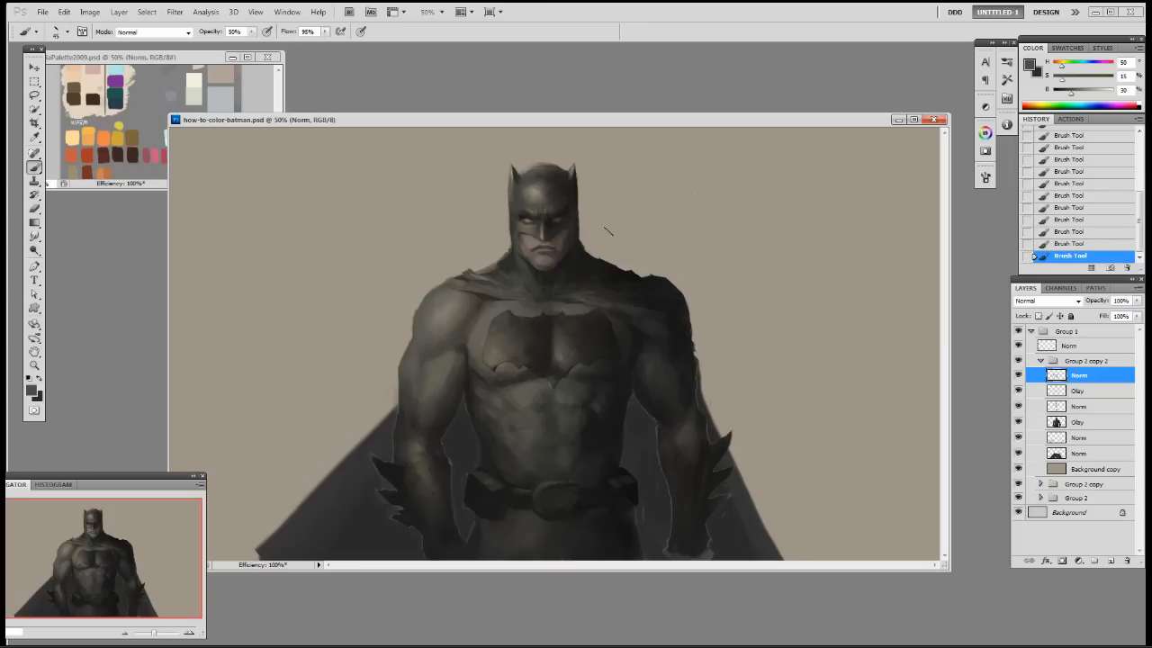
{"action": "key", "text": "ctrl+plus"}
{"action": "scroll", "coordinate": [527, 326], "scroll_direction": "up", "scroll_amount": 2}
{"action": "right_click", "coordinate": [576, 314]}
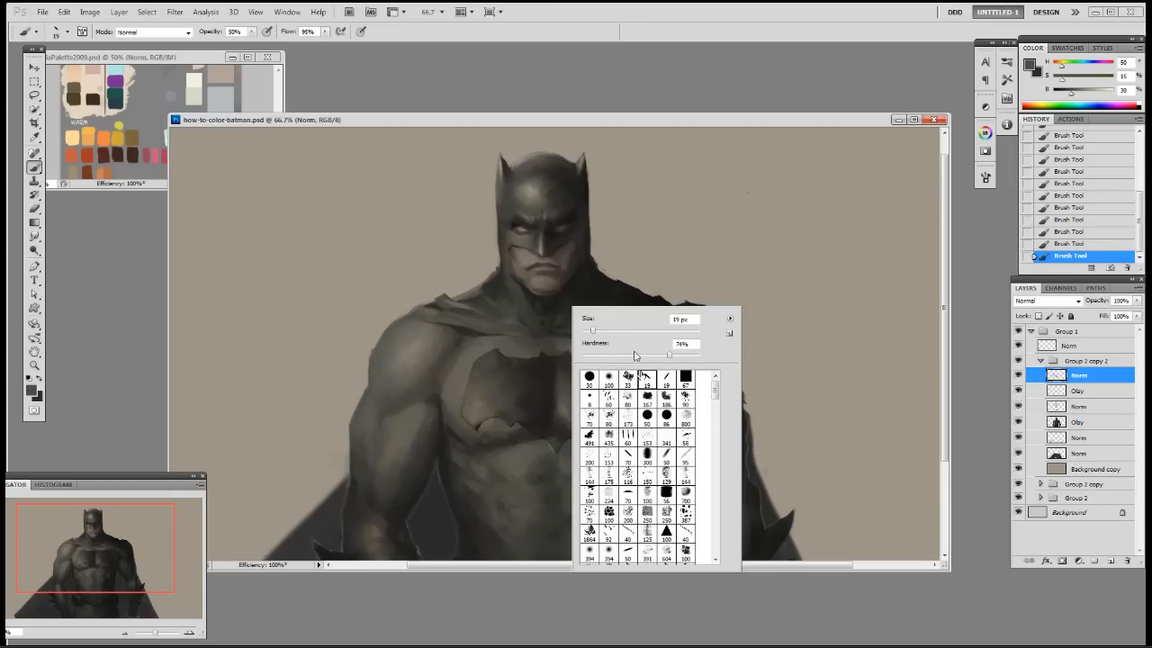
{"action": "left_click", "coordinate": [533, 229], "text": "alt"}
{"action": "left_click", "coordinate": [521, 230], "text": "alt"}
{"action": "left_click", "coordinate": [564, 227], "text": "alt"}
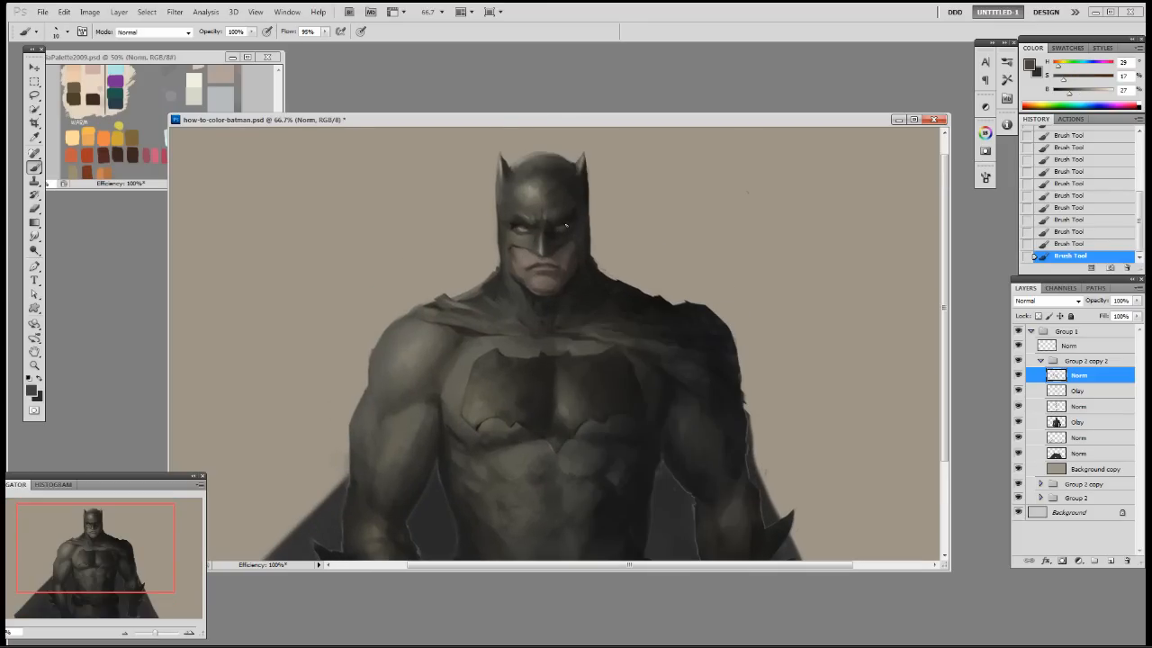
{"action": "left_click", "coordinate": [567, 221], "text": "alt"}
Tint the left eye with a blue sampled from the palette document, using a reduced hard round brush at 80% opacity
{"action": "right_click", "coordinate": [584, 232]}
{"action": "left_click", "coordinate": [605, 305]}
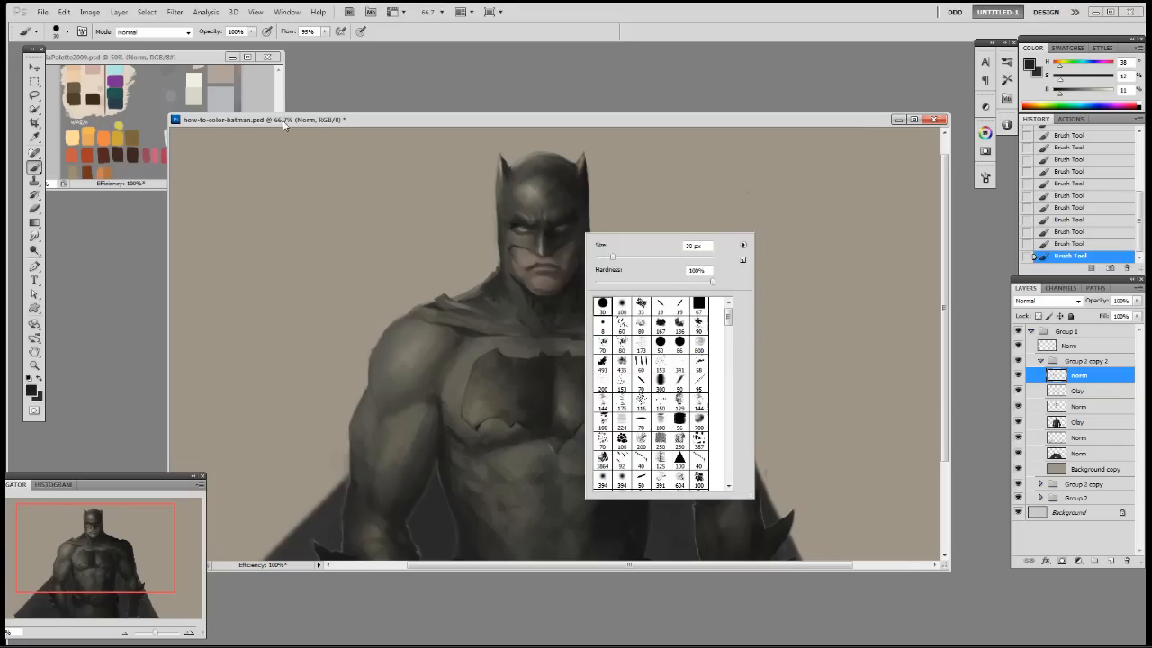
{"action": "left_click", "coordinate": [212, 101]}
{"action": "left_click", "coordinate": [208, 156], "text": "alt"}
{"action": "key", "text": "8"}
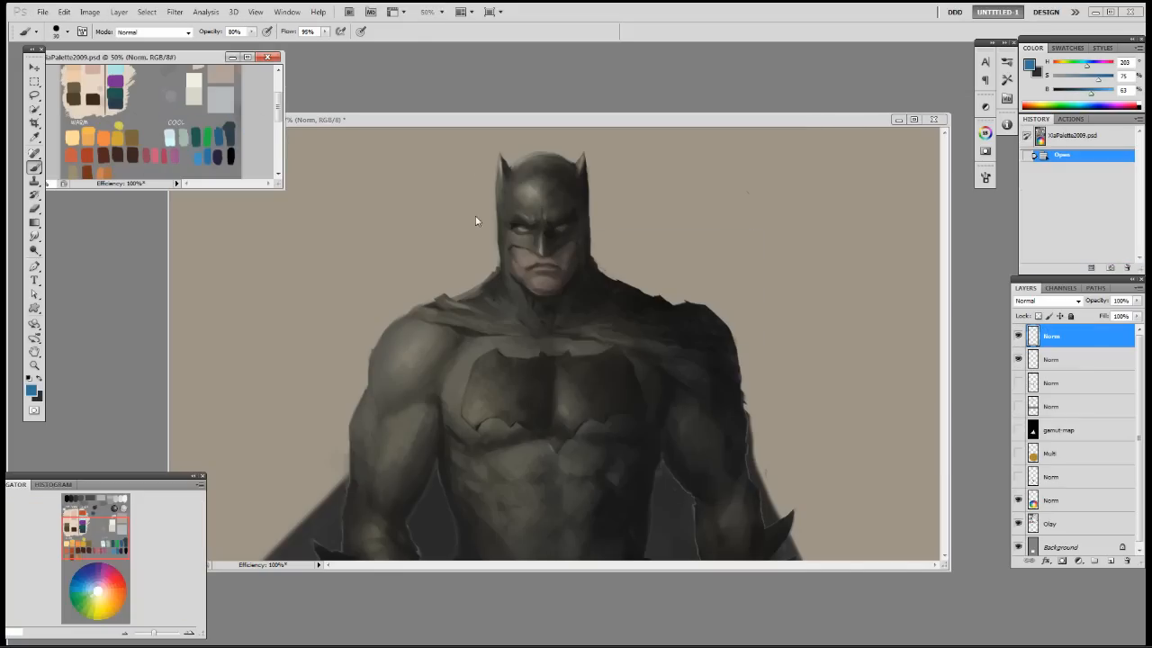
{"action": "key", "text": "bracketleft"}
{"action": "key", "text": "bracketleft"}
{"action": "left_click", "coordinate": [522, 230]}
{"action": "left_click", "coordinate": [522, 230]}
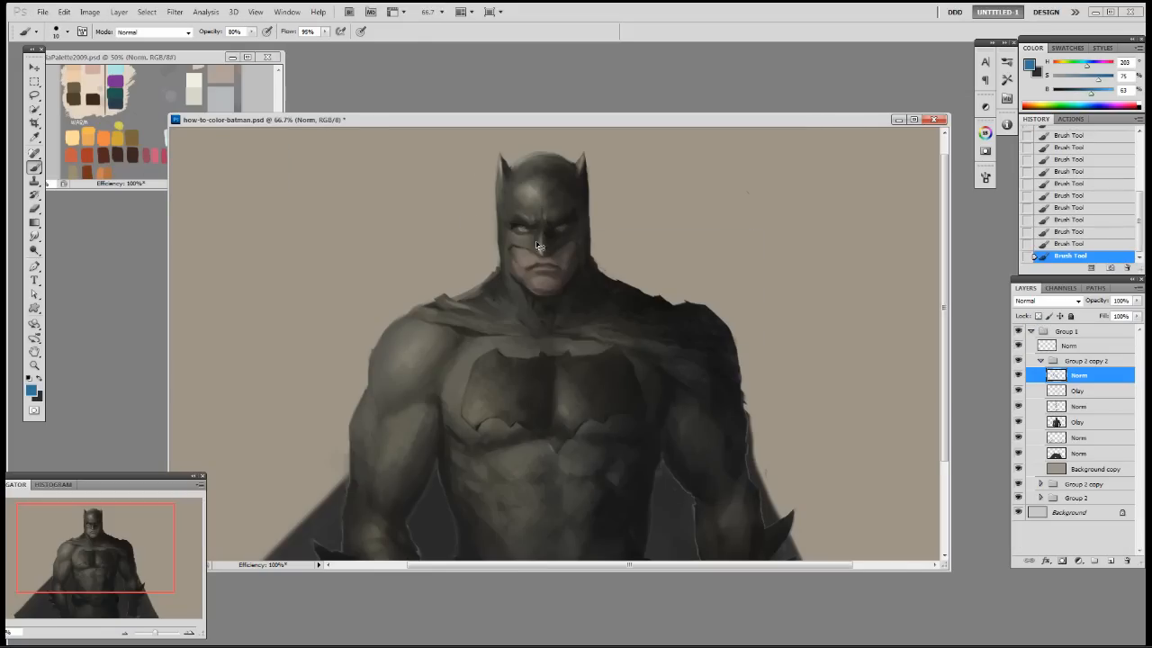
{"action": "left_click", "coordinate": [523, 229], "text": "alt"}
Step back through the last six brush strokes and reapply them to compare the painted eye
{"action": "key", "text": "ctrl+alt+z"}
{"action": "key", "text": "ctrl+alt+z"}
{"action": "key", "text": "ctrl+alt+z"}
{"action": "key", "text": "ctrl+alt+z"}
{"action": "key", "text": "ctrl+alt+z"}
{"action": "key", "text": "ctrl+alt+z"}
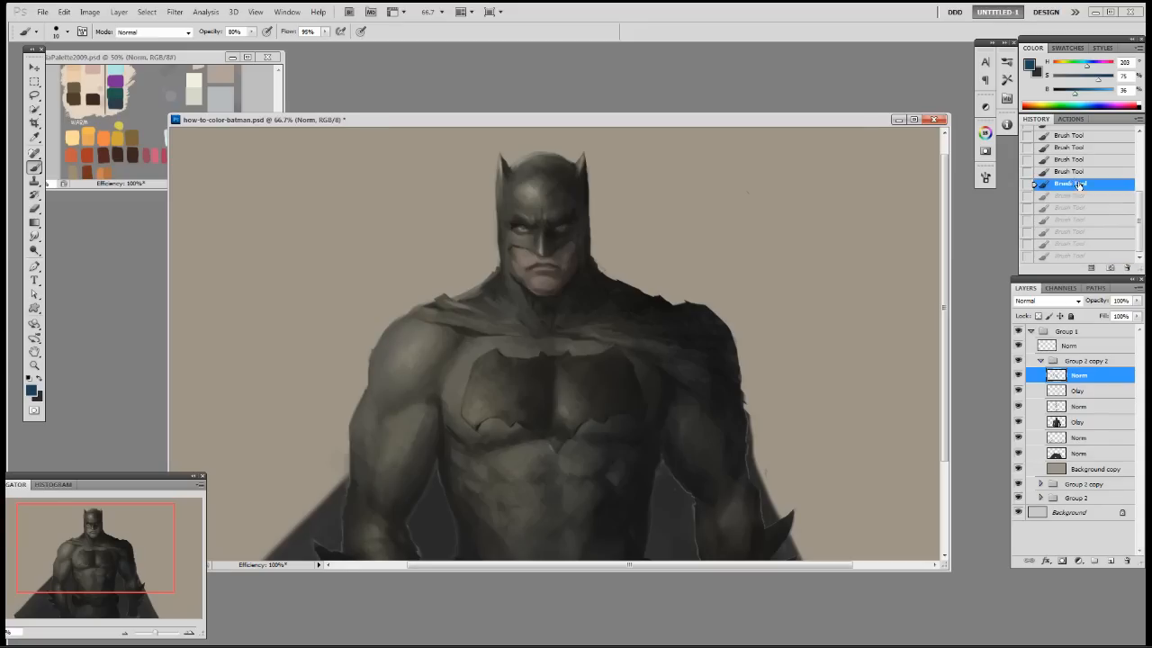
{"action": "left_click", "coordinate": [536, 232], "text": "alt"}
{"action": "key", "text": "ctrl+shift+z"}
{"action": "key", "text": "ctrl+shift+z"}
{"action": "key", "text": "ctrl+shift+z"}
{"action": "key", "text": "ctrl+shift+z"}
{"action": "key", "text": "ctrl+shift+z"}
{"action": "key", "text": "ctrl+shift+z"}
Repaint the left eye with sampled light and dark tones, and brighten the eye and cheek with the Dodge tool
{"action": "left_click", "coordinate": [528, 222], "text": "alt"}
{"action": "left_click", "coordinate": [521, 228], "text": "alt"}
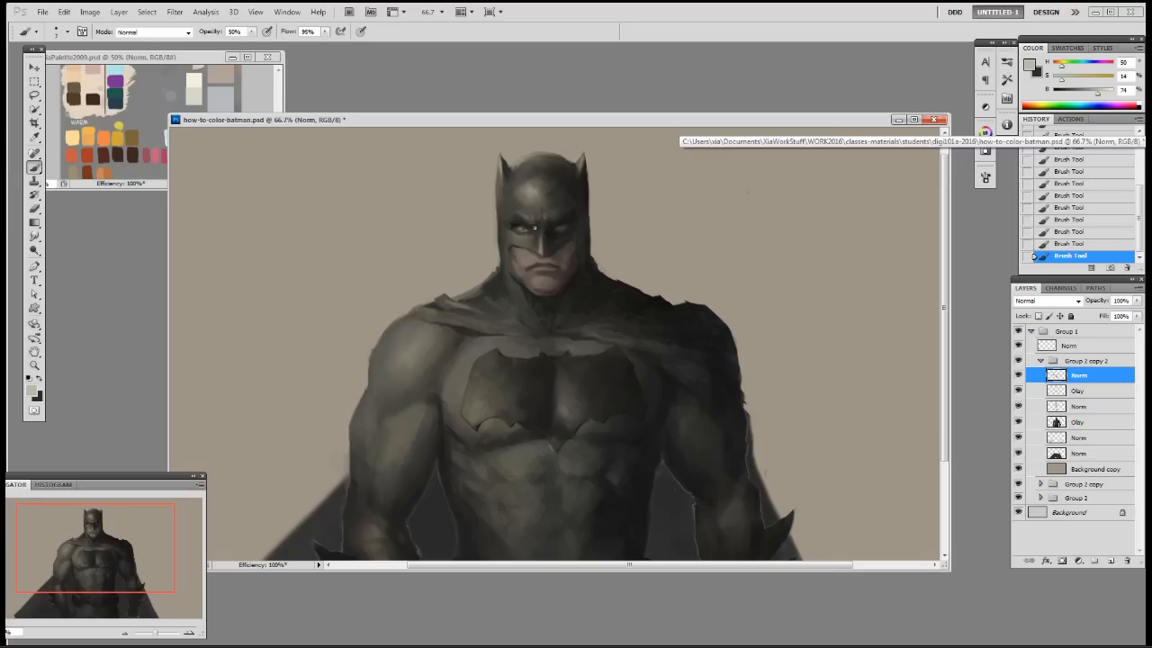
{"action": "left_click", "coordinate": [520, 226], "text": "alt"}
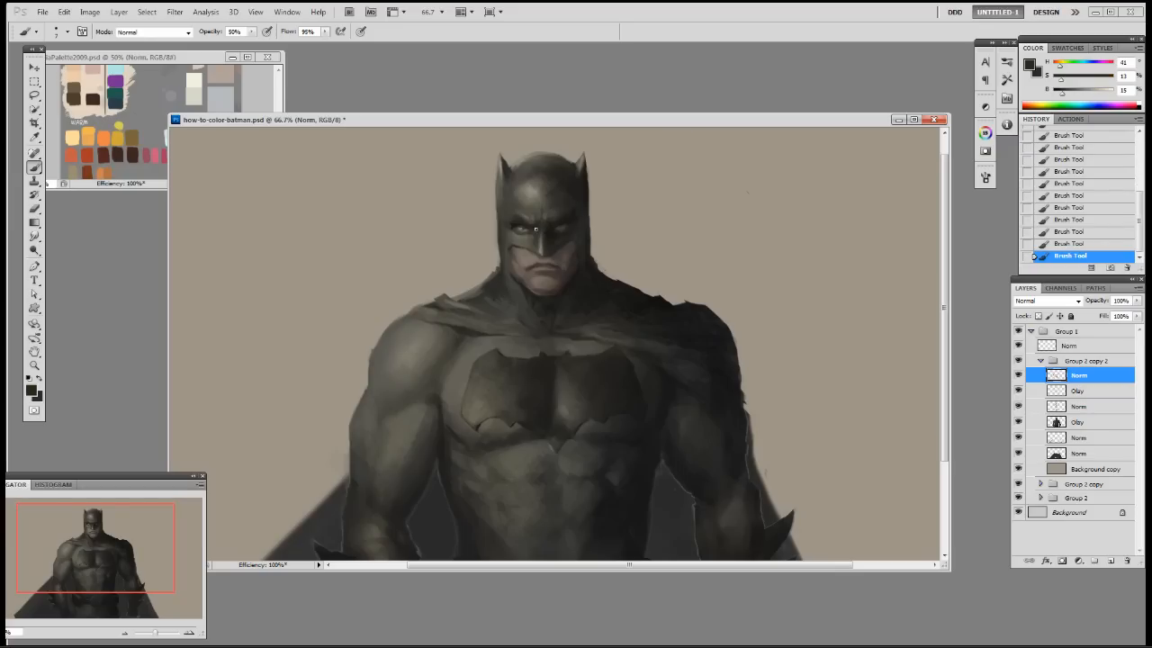
{"action": "left_click", "coordinate": [532, 233], "text": "alt"}
{"action": "key", "text": "o"}
{"action": "mouse_move", "coordinate": [531, 235]}
{"action": "left_mouse_down"}
{"action": "mouse_move", "coordinate": [520, 228]}
{"action": "mouse_move", "coordinate": [533, 257]}
{"action": "left_mouse_up"}
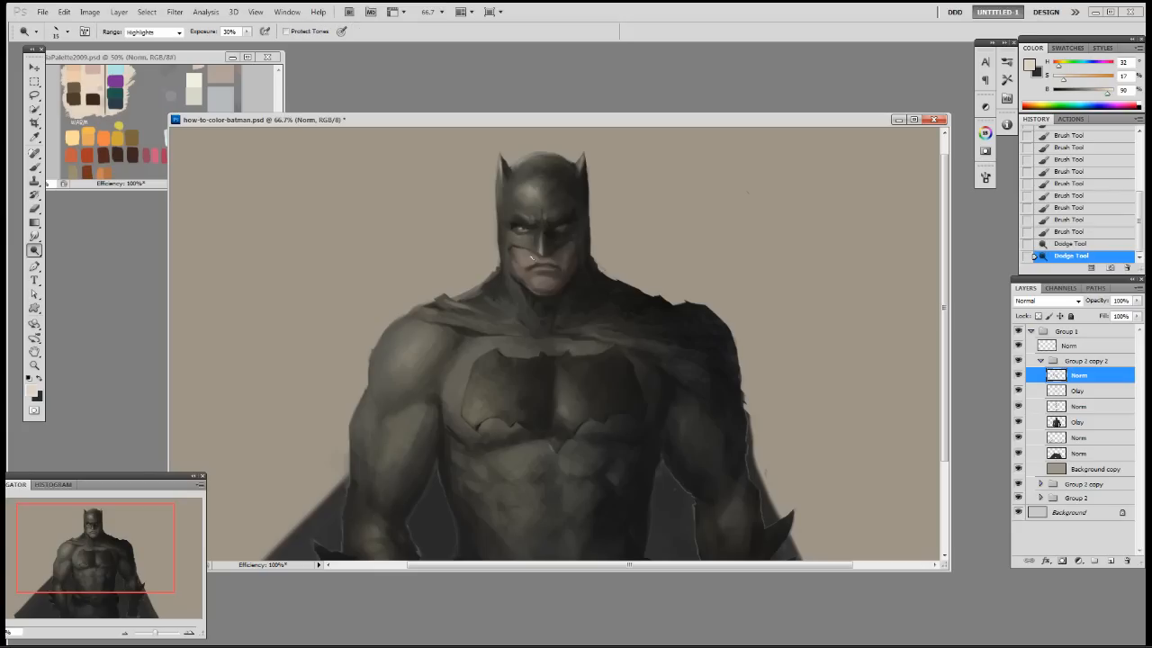
Soften the new paint around the left eye with the Eraser at 30% opacity
{"action": "key", "text": "ctrl+minus"}
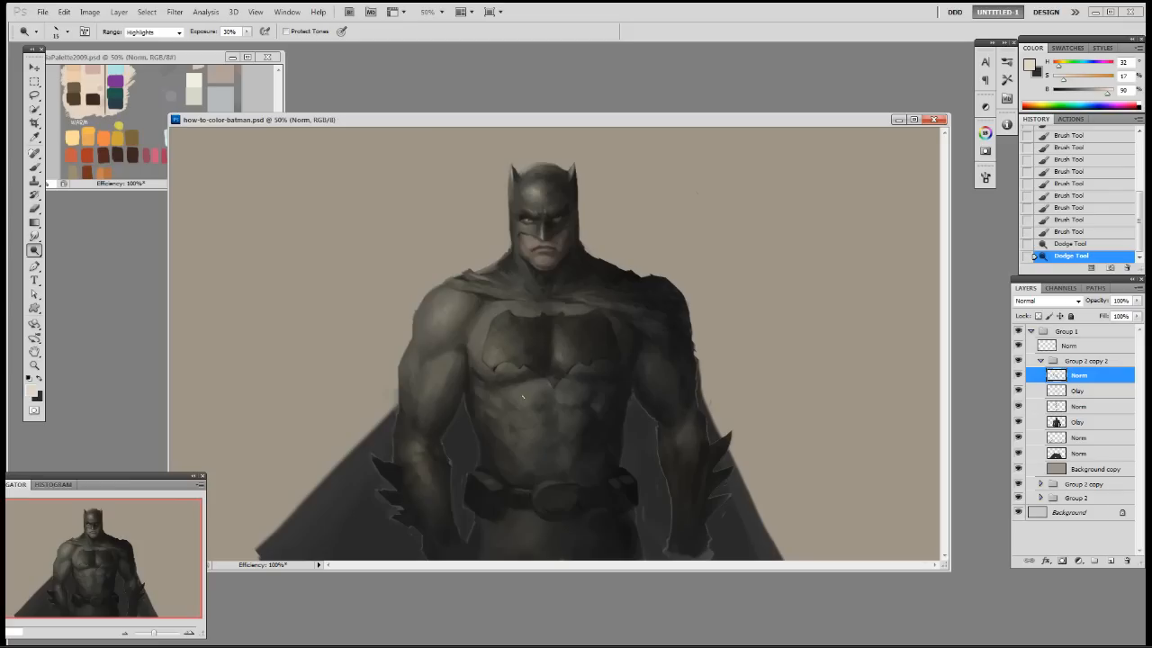
{"action": "key", "text": "e"}
{"action": "left_click_drag", "start_coordinate": [540, 228], "coordinate": [525, 229]}
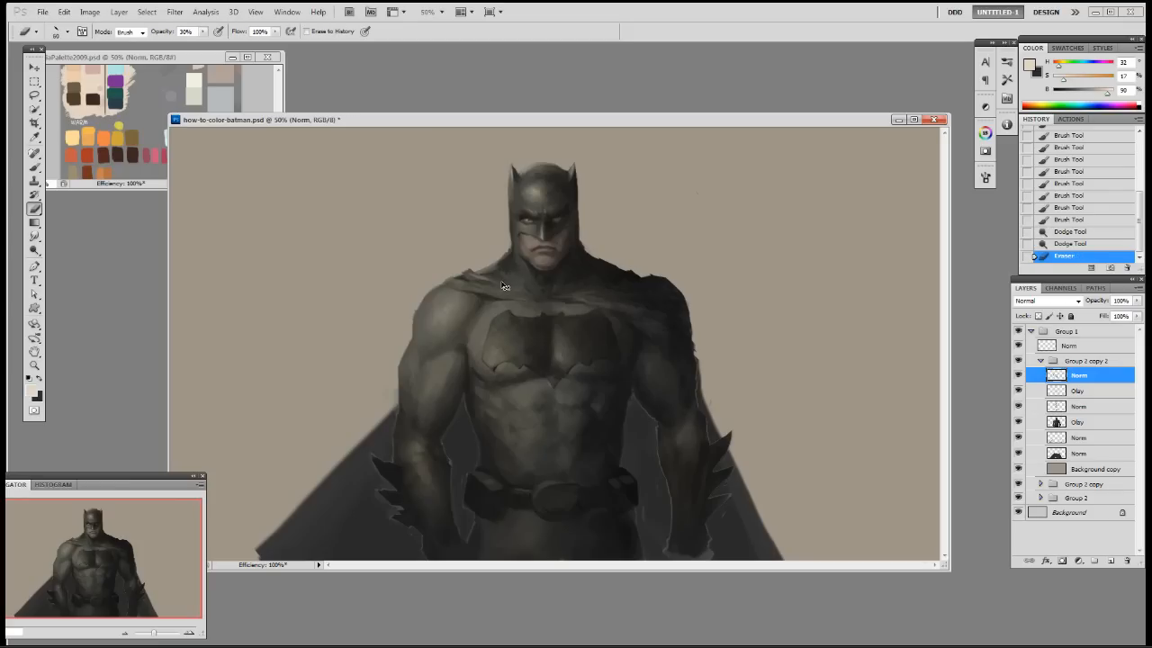
Darken the right eye socket with sampled tones and a different brush tip, undo the last stroke, and save the file
{"action": "key", "text": "b"}
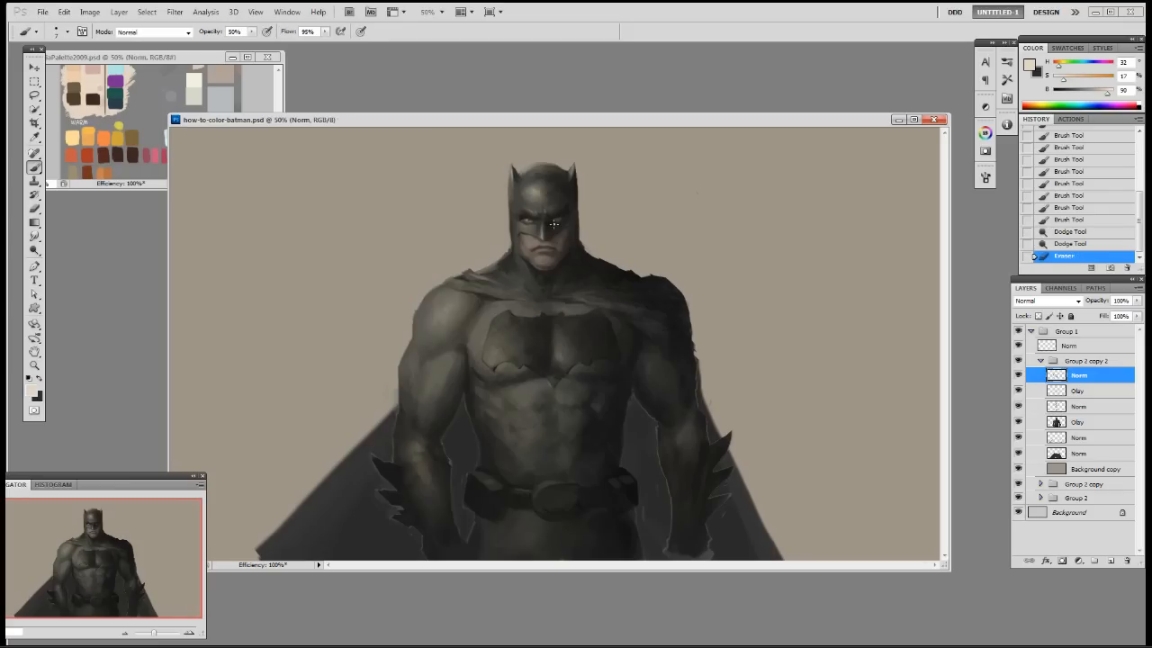
{"action": "left_click", "coordinate": [551, 224], "text": "alt"}
{"action": "key", "text": "9"}
{"action": "right_click", "coordinate": [559, 232]}
{"action": "double_click", "coordinate": [637, 316]}
{"action": "left_click_drag", "start_coordinate": [554, 221], "coordinate": [562, 217]}
{"action": "left_click_drag", "start_coordinate": [554, 221], "coordinate": [565, 231]}
{"action": "left_click_drag", "start_coordinate": [560, 234], "coordinate": [561, 217]}
{"action": "left_click", "coordinate": [557, 220], "text": "alt"}
{"action": "left_click", "coordinate": [556, 222], "text": "alt"}
{"action": "key", "text": "ctrl+z"}
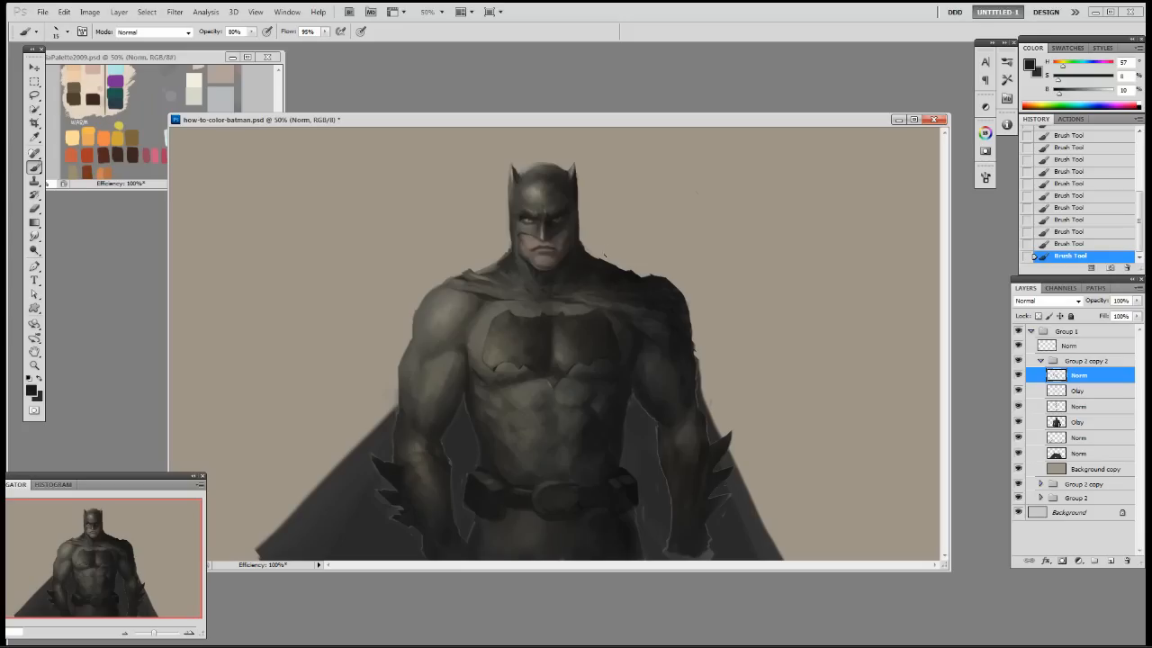
{"action": "key", "text": "ctrl+s"}
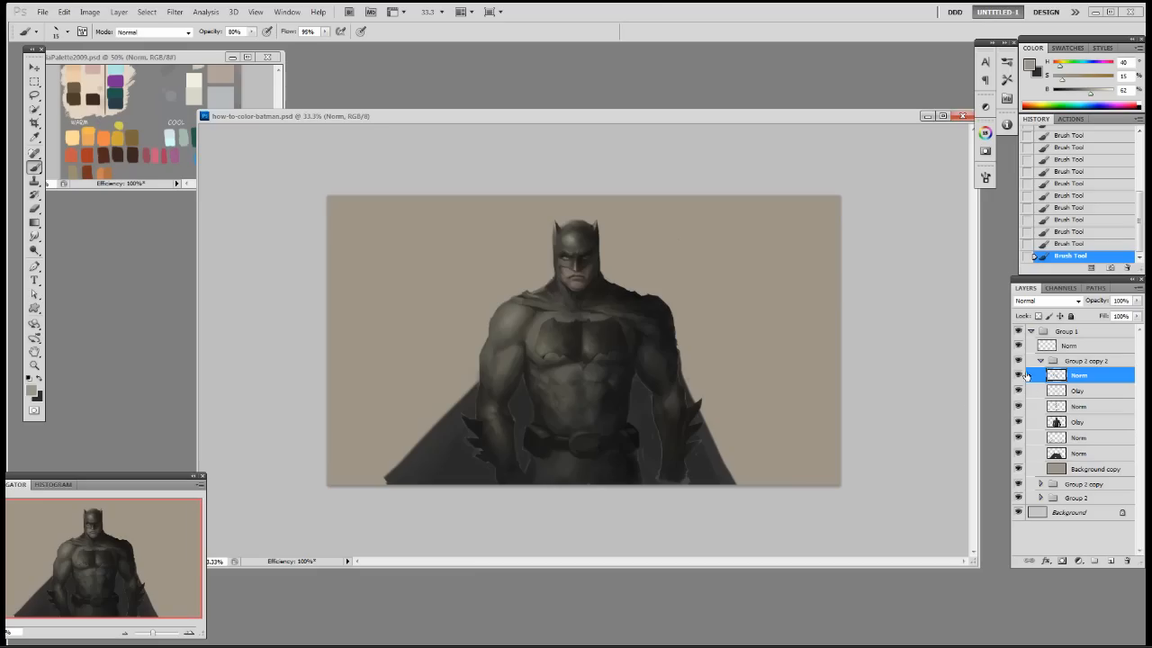
Compare the figure with its Olay layer hidden and shown, and load that layer's outline as a selection
{"action": "left_click", "coordinate": [1018, 422]}
{"action": "left_click", "coordinate": [1018, 423]}
{"action": "left_click", "coordinate": [1056, 422], "text": "ctrl"}
Paint over the light outlines around the right arm and cape with an enlarged brush and sampled dark tones
{"action": "left_click", "coordinate": [656, 426], "text": "alt"}
{"action": "key", "text": "bracketright"}
{"action": "key", "text": "bracketright"}
{"action": "key", "text": "bracketright"}
{"action": "key", "text": "bracketright"}
{"action": "mouse_move", "coordinate": [654, 420]}
{"action": "left_mouse_down"}
{"action": "mouse_move", "coordinate": [660, 443]}
{"action": "mouse_move", "coordinate": [657, 426]}
{"action": "left_mouse_up"}
{"action": "mouse_move", "coordinate": [657, 426]}
{"action": "left_mouse_down"}
{"action": "mouse_move", "coordinate": [648, 389]}
{"action": "mouse_move", "coordinate": [659, 402]}
{"action": "left_mouse_up"}
{"action": "left_click", "coordinate": [648, 387], "text": "alt"}
{"action": "left_click_drag", "start_coordinate": [675, 355], "coordinate": [686, 398]}
{"action": "left_click", "coordinate": [681, 387], "text": "alt"}
{"action": "mouse_move", "coordinate": [684, 396]}
{"action": "left_mouse_down"}
{"action": "mouse_move", "coordinate": [675, 360]}
{"action": "mouse_move", "coordinate": [687, 452]}
{"action": "left_mouse_up"}
{"action": "left_click", "coordinate": [688, 453], "text": "alt"}
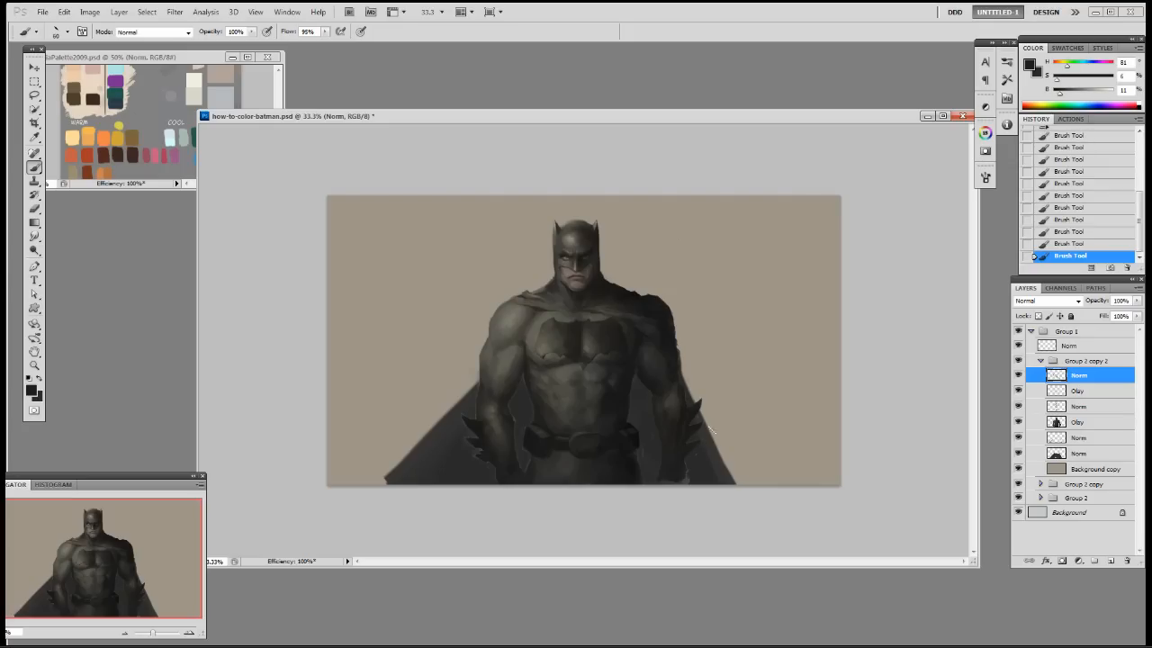
{"action": "left_click", "coordinate": [698, 405], "text": "alt"}
Cover the light edges around the left glove, forearm and waist with dark tones sampled from the cape and suit
{"action": "left_click", "coordinate": [484, 433], "text": "alt"}
{"action": "left_click", "coordinate": [510, 394], "text": "alt"}
{"action": "left_click", "coordinate": [511, 415], "text": "alt"}
{"action": "left_click", "coordinate": [519, 461], "text": "alt"}
{"action": "left_click", "coordinate": [525, 376], "text": "alt"}
{"action": "left_click", "coordinate": [532, 455], "text": "alt"}
{"action": "left_click", "coordinate": [640, 468], "text": "alt"}
Add a new layer named Norm, lighten a tone sampled from the background, and set the brush mode to Linear Dodge (Add)
{"action": "key", "text": "ctrl+shift+alt+n"}
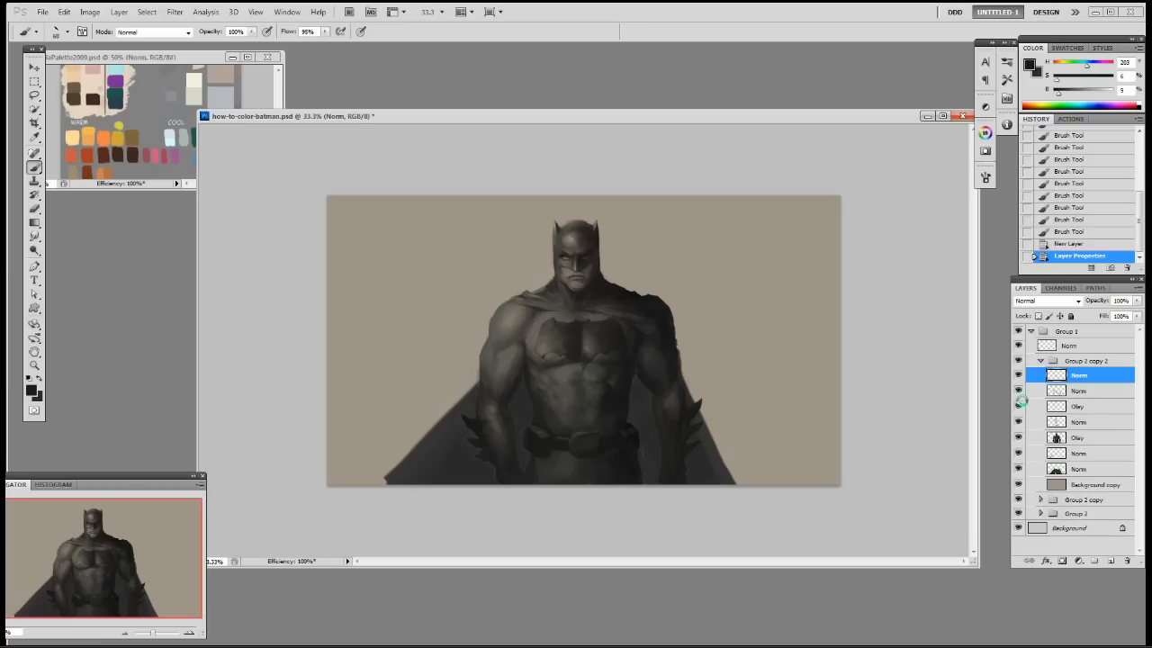
{"action": "left_click", "coordinate": [771, 354], "text": "alt"}
{"action": "left_click_drag", "start_coordinate": [1093, 94], "coordinate": [1103, 94]}
{"action": "left_click", "coordinate": [161, 33]}
{"action": "left_click", "coordinate": [171, 177]}
Glaze soft light along the right side of the torso and chest with a smaller brush at 30% opacity, undoing two trial strokes
{"action": "left_click_drag", "start_coordinate": [593, 372], "coordinate": [630, 386]}
{"action": "key", "text": "3"}
{"action": "key", "text": "bracketleft"}
{"action": "key", "text": "bracketleft"}
{"action": "key", "text": "ctrl+z"}
{"action": "left_click_drag", "start_coordinate": [628, 384], "coordinate": [628, 384]}
{"action": "left_click_drag", "start_coordinate": [629, 382], "coordinate": [636, 362]}
{"action": "key", "text": "ctrl+z"}
{"action": "left_click_drag", "start_coordinate": [633, 368], "coordinate": [645, 339]}
Choose a brush, lighten the paint colour, and erase stray tone along the outer edge of the right arm
{"action": "right_click", "coordinate": [650, 450]}
{"action": "double_click", "coordinate": [720, 495]}
{"action": "left_click_drag", "start_coordinate": [1064, 81], "coordinate": [1105, 95]}
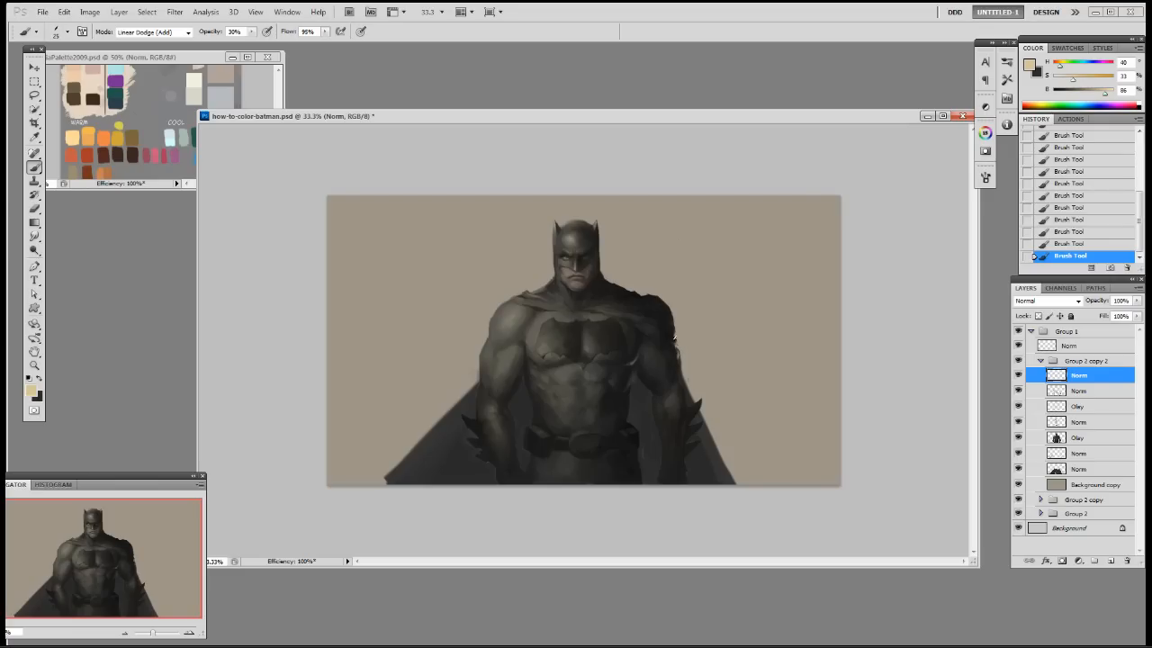
{"action": "key", "text": "e"}
{"action": "key", "text": "ctrl+d"}
{"action": "left_click_drag", "start_coordinate": [678, 346], "coordinate": [674, 361]}
Dab a thin rim of light up the outer edge of the right upper arm with the Linear Dodge brush
{"action": "key", "text": "b"}
{"action": "left_click", "coordinate": [674, 349]}
{"action": "left_click", "coordinate": [675, 350]}
{"action": "left_click", "coordinate": [677, 351]}
{"action": "left_click", "coordinate": [677, 350]}
{"action": "left_click", "coordinate": [676, 348]}
{"action": "left_click", "coordinate": [676, 345]}
{"action": "left_click", "coordinate": [675, 343]}
{"action": "left_click", "coordinate": [675, 340]}
{"action": "left_click", "coordinate": [674, 337]}
{"action": "left_click", "coordinate": [673, 334]}
{"action": "left_click", "coordinate": [673, 330]}
Paint highlights along the right glove's fins and forearm with a different brush at 20% opacity, erasing excess tone around the fins
{"action": "right_click", "coordinate": [684, 432]}
{"action": "double_click", "coordinate": [765, 505]}
{"action": "key", "text": "2"}
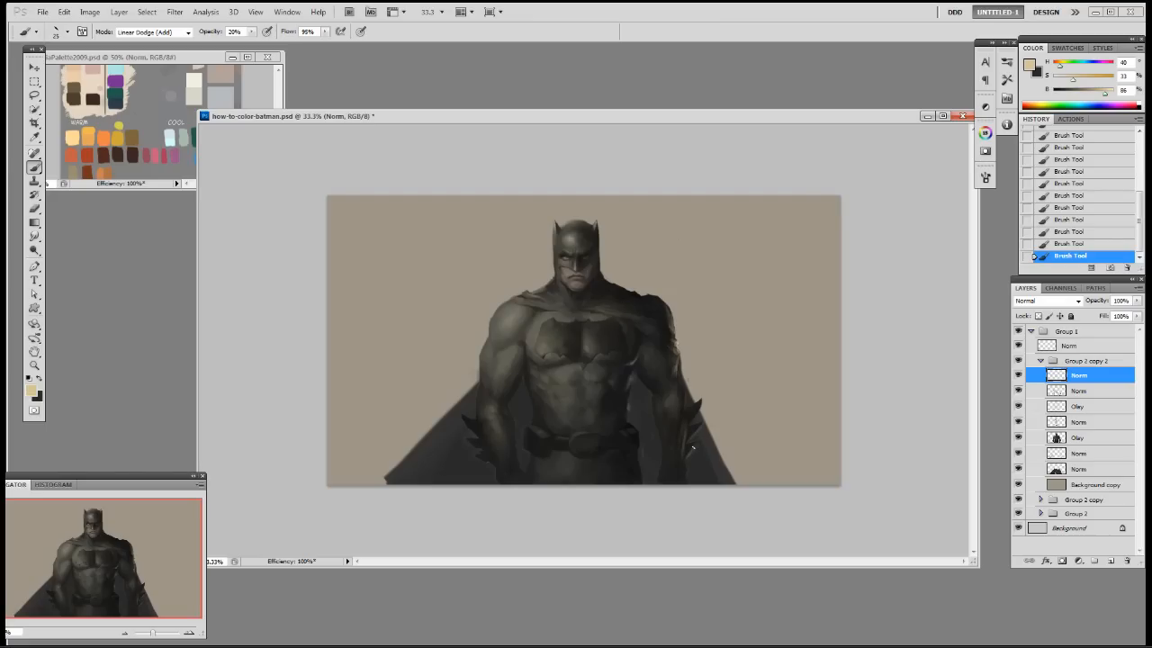
{"action": "key", "text": "e"}
{"action": "left_click_drag", "start_coordinate": [693, 447], "coordinate": [690, 455]}
{"action": "mouse_move", "coordinate": [697, 438]}
{"action": "left_mouse_down"}
{"action": "mouse_move", "coordinate": [712, 392]}
{"action": "mouse_move", "coordinate": [685, 452]}
{"action": "left_mouse_up"}
{"action": "key", "text": "b"}
{"action": "left_click_drag", "start_coordinate": [685, 439], "coordinate": [686, 443]}
{"action": "left_click_drag", "start_coordinate": [691, 429], "coordinate": [687, 430]}
{"action": "left_click_drag", "start_coordinate": [695, 413], "coordinate": [686, 402]}
{"action": "left_click_drag", "start_coordinate": [686, 402], "coordinate": [684, 392]}
Clean up and highlight the hip edge below the belt, and glaze light down the torso's right side with an enlarged brush
{"action": "key", "text": "e"}
{"action": "left_click_drag", "start_coordinate": [640, 457], "coordinate": [640, 448]}
{"action": "left_click_drag", "start_coordinate": [639, 448], "coordinate": [635, 479]}
{"action": "key", "text": "b"}
{"action": "left_click_drag", "start_coordinate": [636, 464], "coordinate": [636, 474]}
{"action": "key", "text": "bracketright"}
{"action": "key", "text": "bracketright"}
{"action": "key", "text": "bracketright"}
{"action": "mouse_move", "coordinate": [627, 361]}
{"action": "left_mouse_down"}
{"action": "mouse_move", "coordinate": [641, 358]}
{"action": "mouse_move", "coordinate": [615, 423]}
{"action": "left_mouse_up"}
Add a touch of light beside the jaw with another brush and soften the right arm's rim highlights with the eraser
{"action": "right_click", "coordinate": [601, 286]}
{"action": "left_click", "coordinate": [709, 363]}
{"action": "left_click", "coordinate": [585, 290]}
{"action": "right_click", "coordinate": [654, 286]}
{"action": "left_click", "coordinate": [745, 168]}
{"action": "key", "text": "e"}
{"action": "left_click", "coordinate": [675, 349]}
{"action": "left_click_drag", "start_coordinate": [672, 314], "coordinate": [671, 325]}
Add a Curves adjustment layer masked to the figure, adjust the curve for stronger contrast, and reduce the layer's opacity
{"action": "left_click", "coordinate": [1075, 439]}
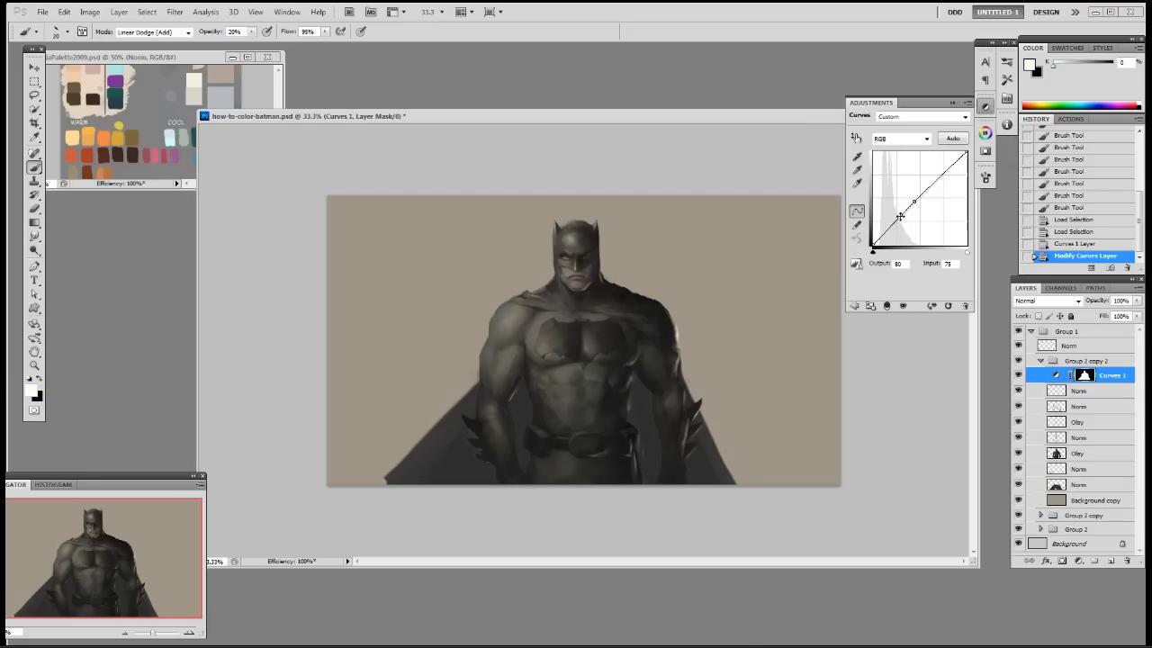
{"action": "mouse_move", "coordinate": [883, 232]}
{"action": "left_mouse_down"}
{"action": "mouse_move", "coordinate": [915, 201]}
{"action": "mouse_move", "coordinate": [899, 217]}
{"action": "left_mouse_up"}
{"action": "left_click", "coordinate": [953, 101]}
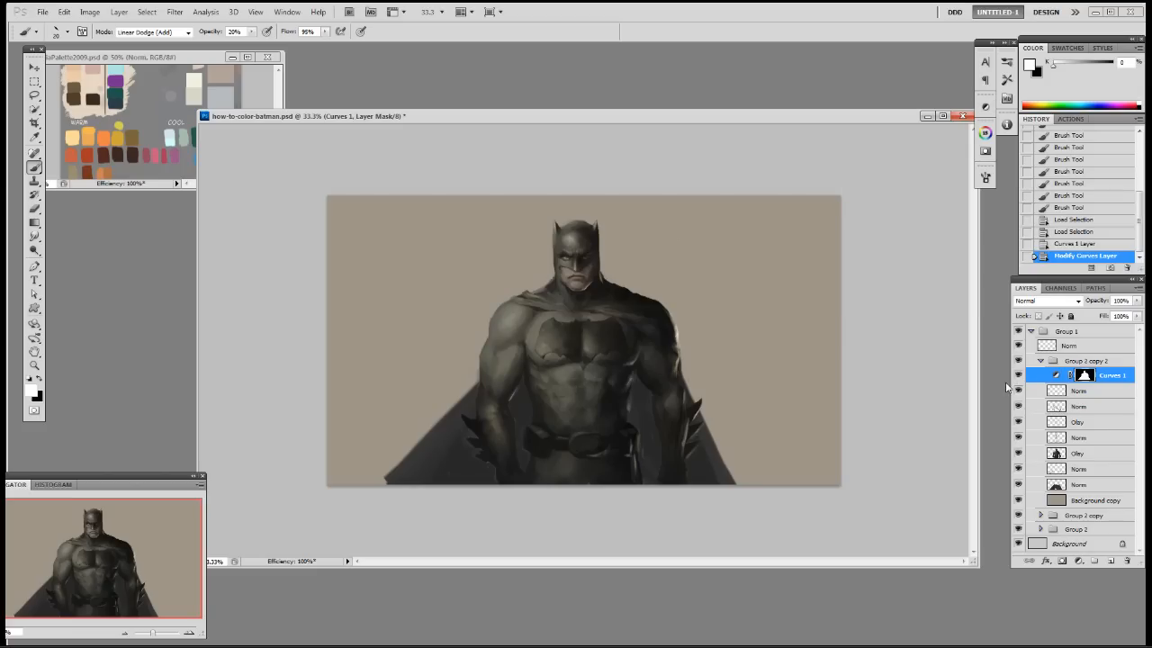
{"action": "left_click_drag", "start_coordinate": [1137, 301], "coordinate": [1098, 316]}
Select the Background copy layer
{"action": "left_click", "coordinate": [1076, 500]}
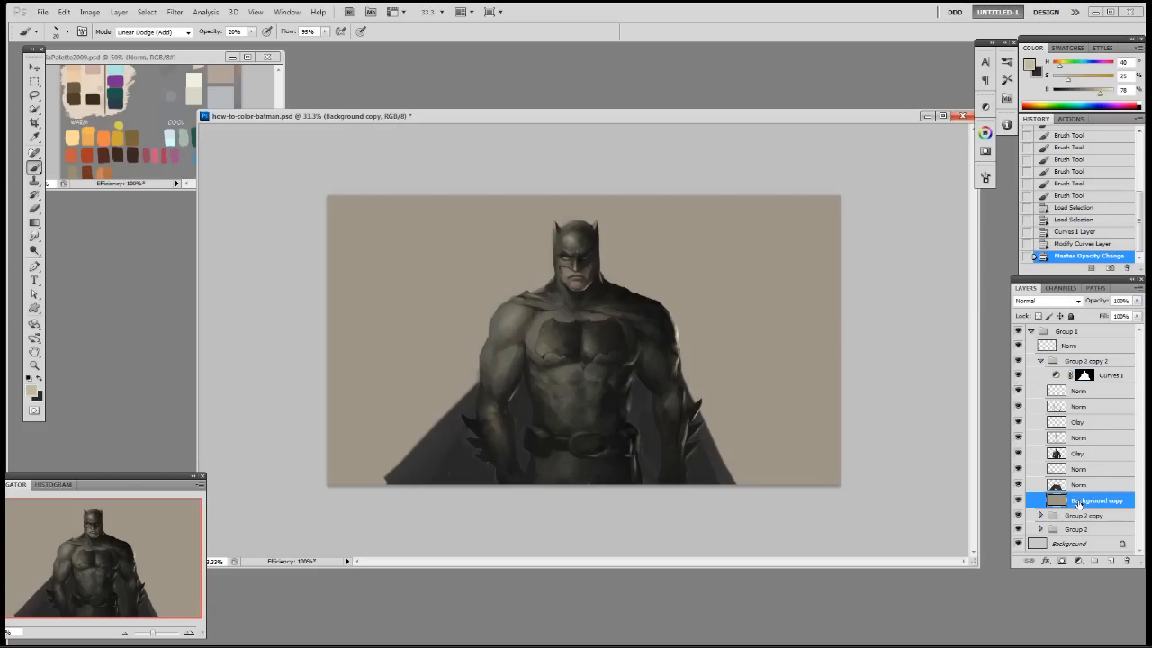
{"action": "left_click", "coordinate": [90, 12]}
{"action": "mouse_move", "coordinate": [122, 45]}
{"action": "left_click", "coordinate": [246, 62]}
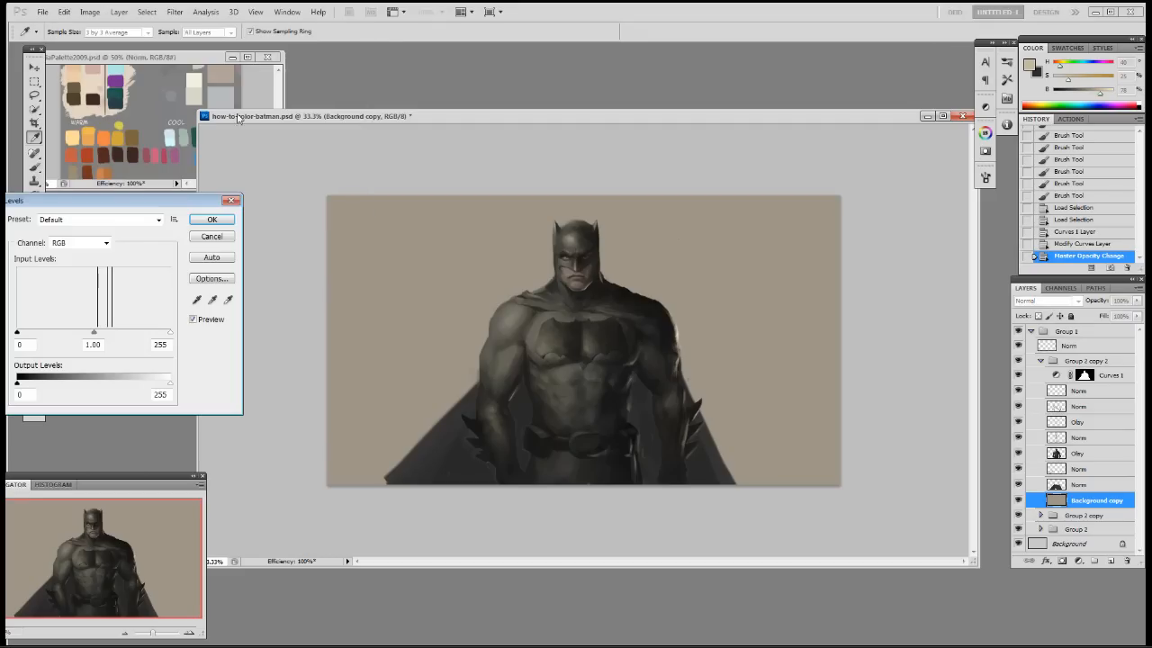
{"action": "left_click", "coordinate": [213, 237]}
Add a Levels adjustment layer directly above Background copy and darken the backdrop with it
{"action": "left_click", "coordinate": [119, 12]}
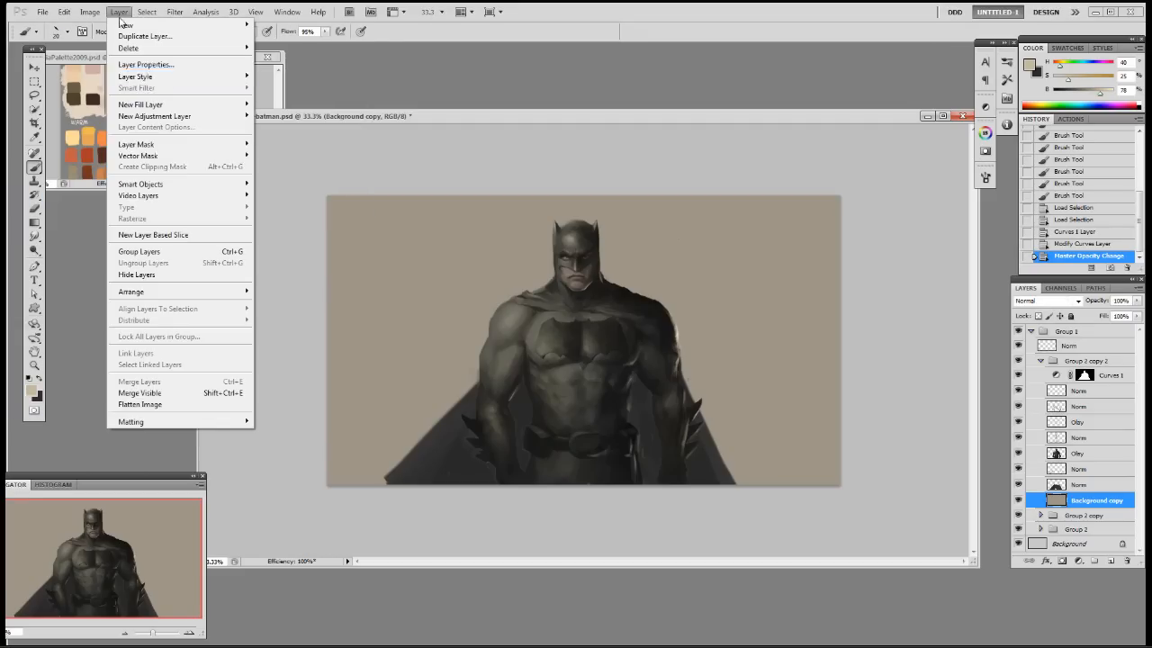
{"action": "left_click", "coordinate": [290, 173]}
Add a Color Balance adjustment layer above Curves 1 and cool the midtones and shadows, shifting the shadows to -6 on Cyan–Red
{"action": "left_click", "coordinate": [119, 11]}
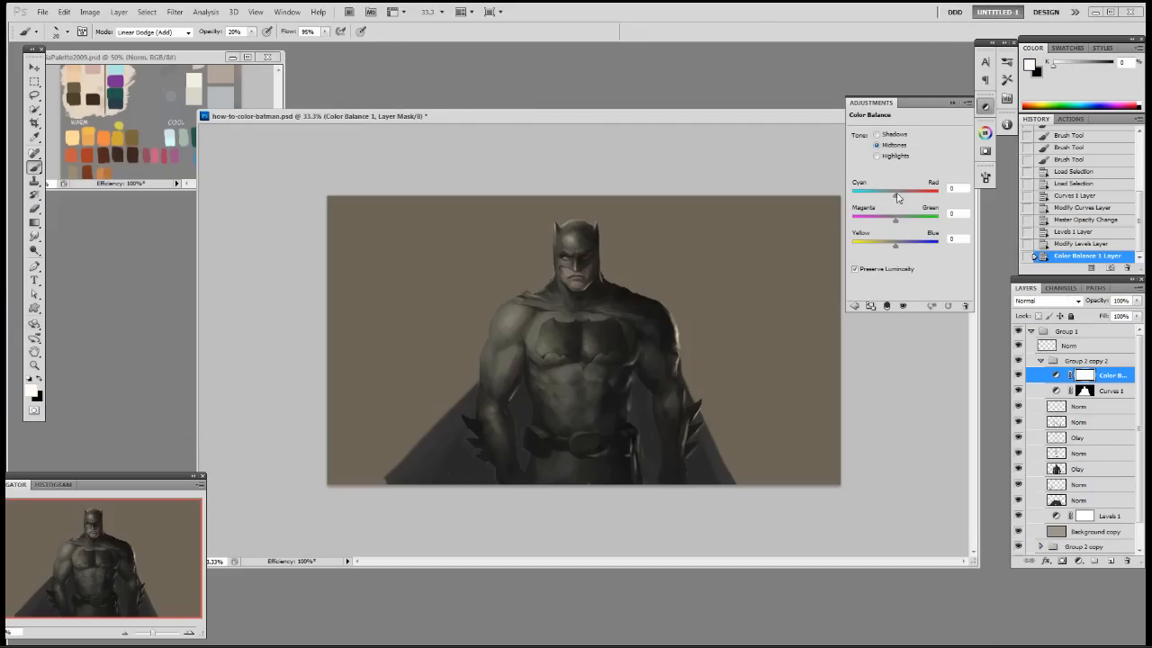
{"action": "left_click_drag", "start_coordinate": [898, 197], "coordinate": [898, 198]}
{"action": "mouse_move", "coordinate": [895, 245]}
{"action": "left_mouse_down"}
{"action": "mouse_move", "coordinate": [891, 195]}
{"action": "mouse_move", "coordinate": [899, 248]}
{"action": "left_mouse_up"}
{"action": "mouse_move", "coordinate": [891, 197]}
{"action": "left_mouse_down"}
{"action": "mouse_move", "coordinate": [892, 224]}
{"action": "mouse_move", "coordinate": [893, 197]}
{"action": "left_mouse_up"}
{"action": "left_click", "coordinate": [877, 134]}
{"action": "left_click_drag", "start_coordinate": [896, 246], "coordinate": [894, 245]}
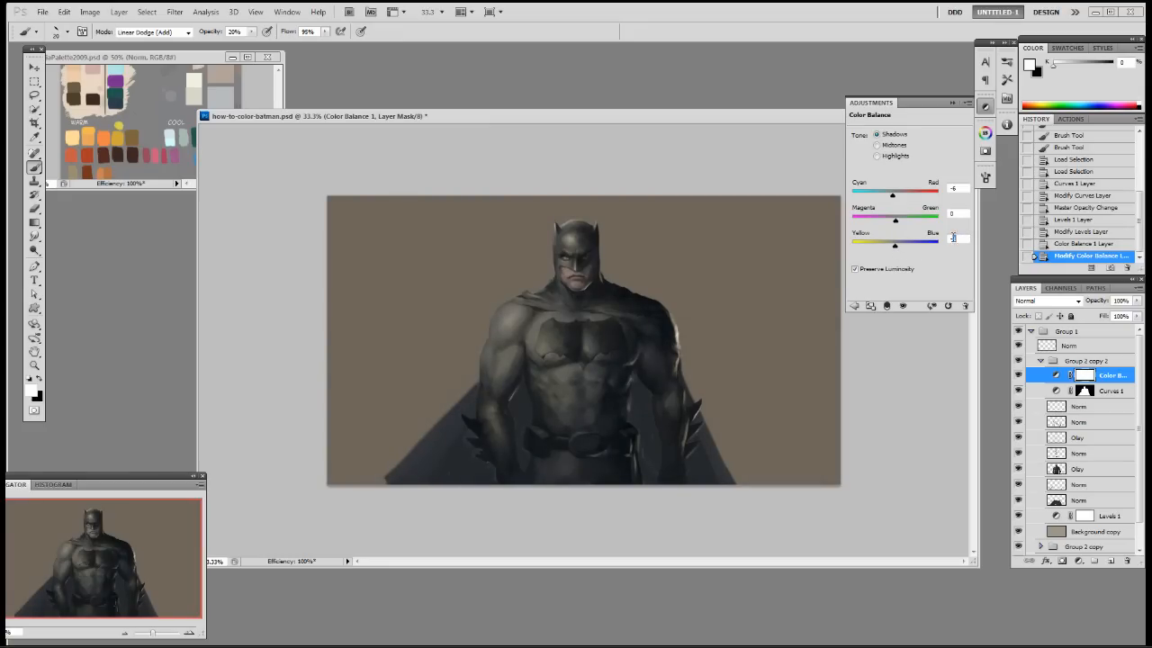